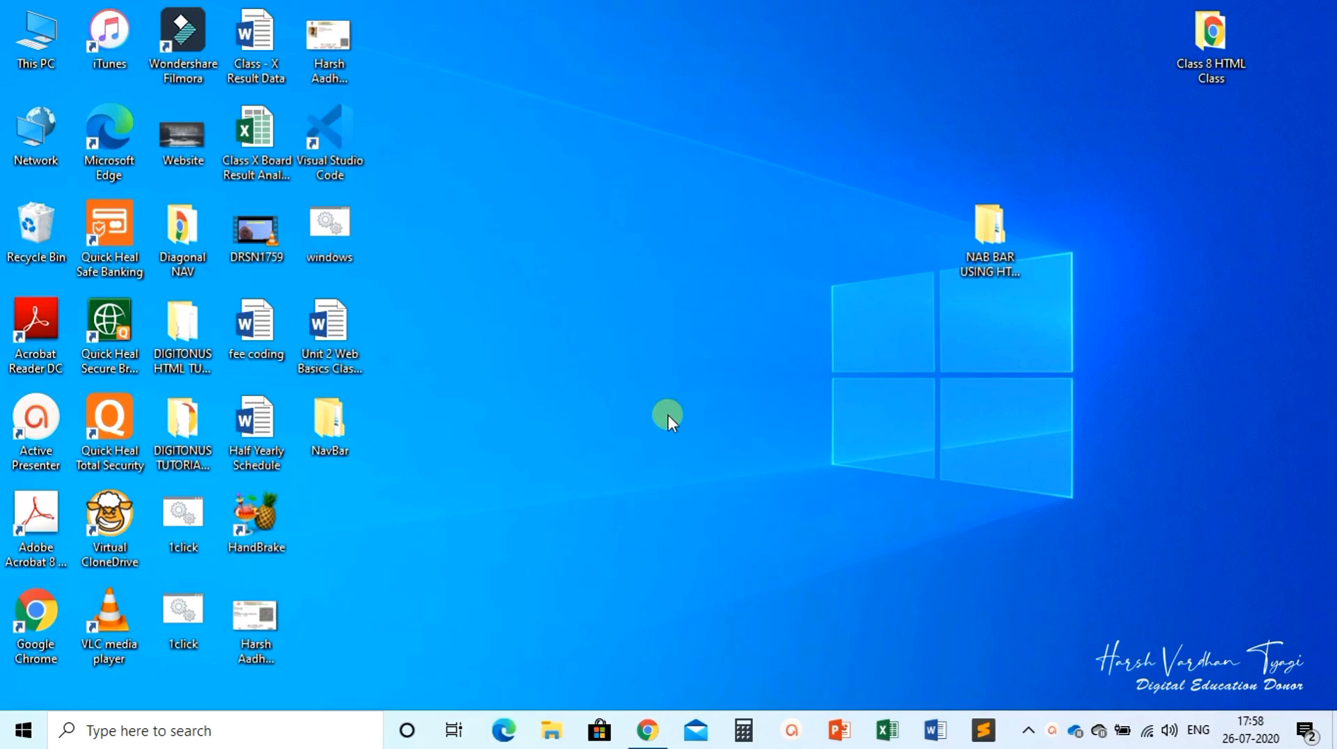
Download the Rainmeter 4.4 Beta Release r3398 installer from rainmeter.net into the Desktop Themes folder
{"action": "left_click", "coordinate": [646, 728]}
{"action": "left_click", "coordinate": [155, 10]}
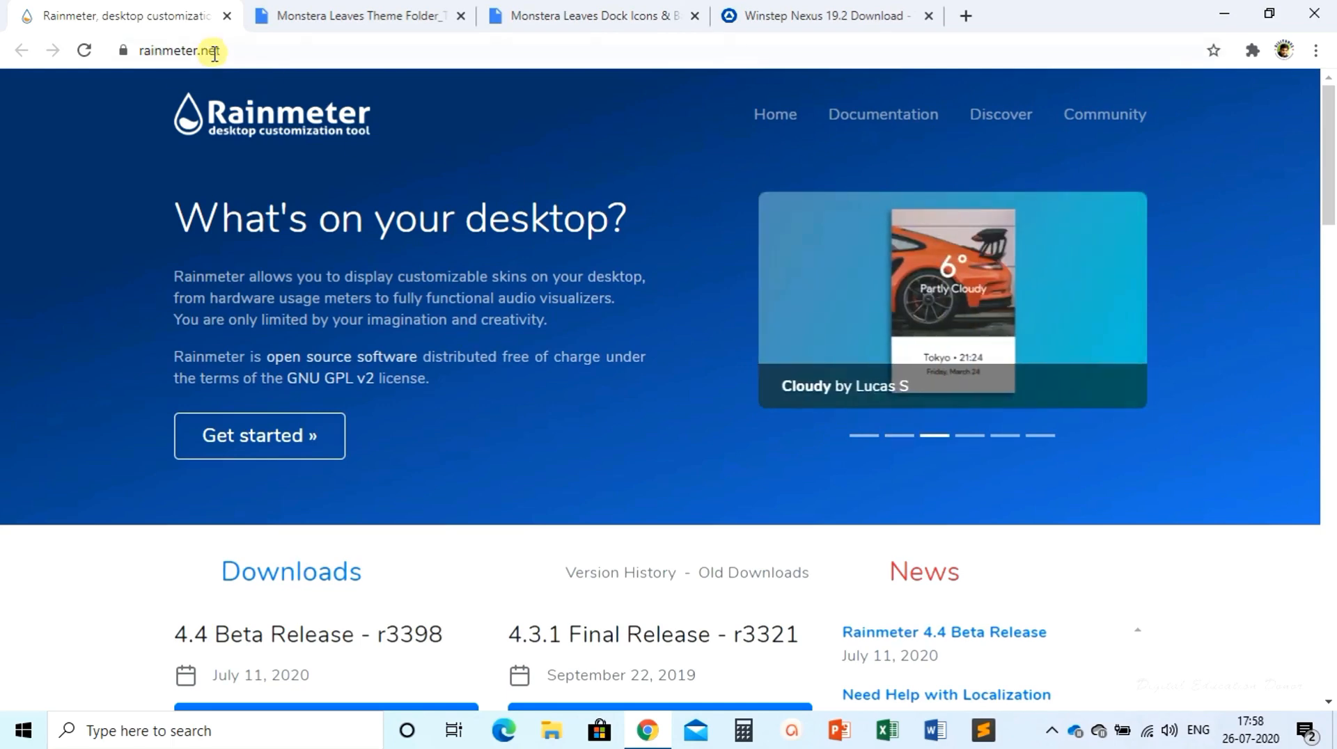
{"action": "left_click_drag", "start_coordinate": [1332, 146], "coordinate": [1331, 209]}
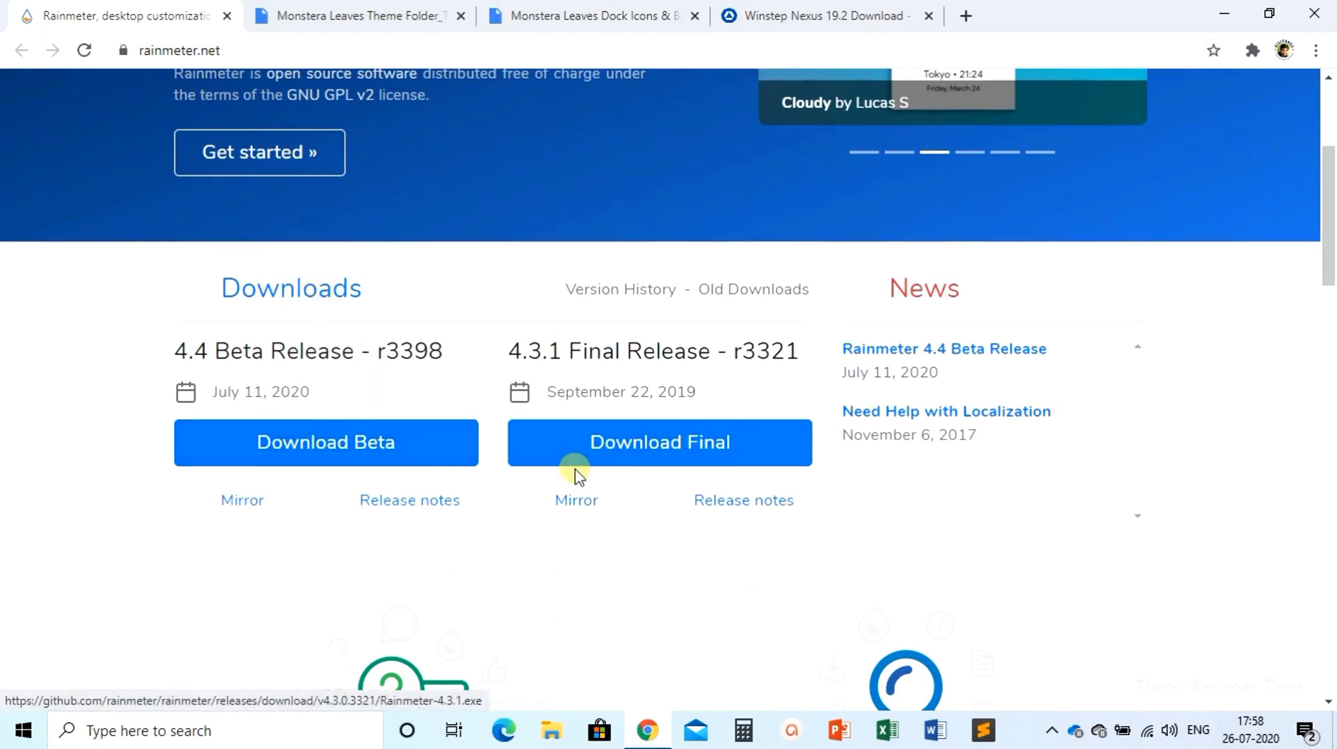
{"action": "left_click", "coordinate": [350, 456]}
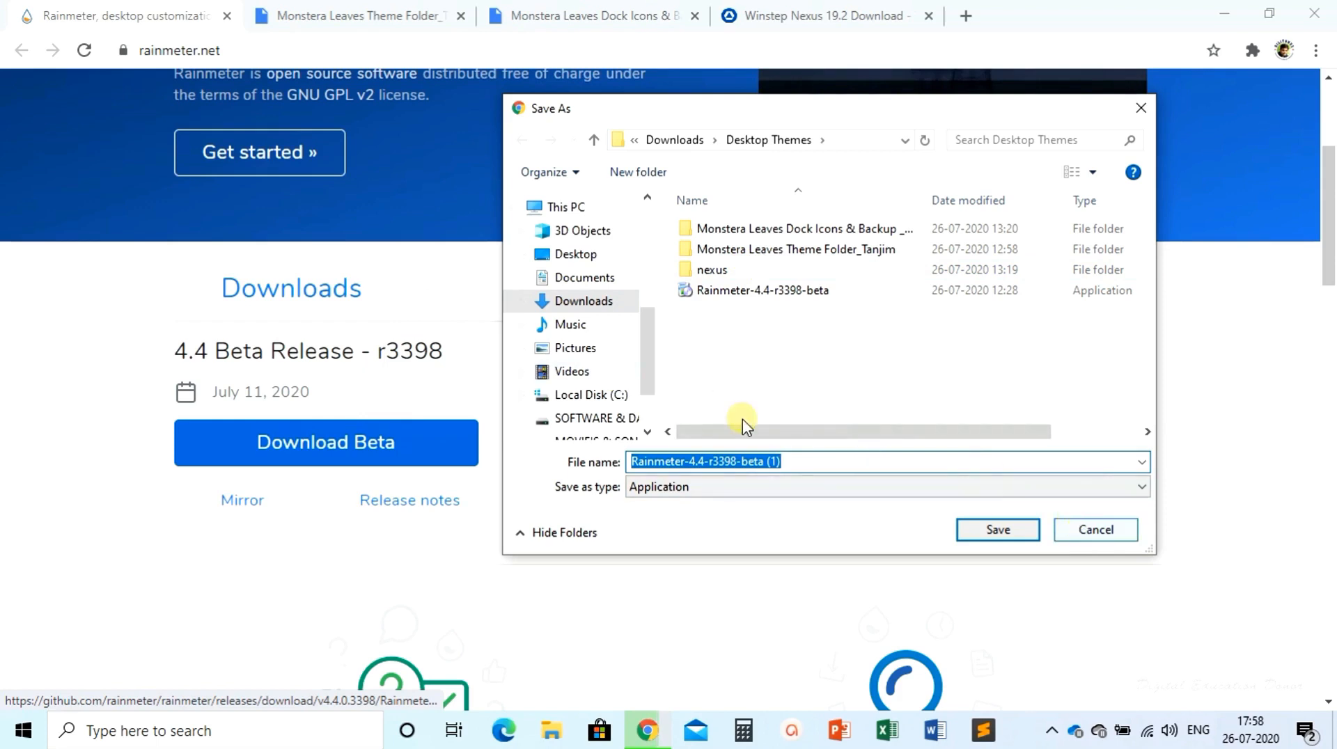
{"action": "left_click", "coordinate": [977, 532]}
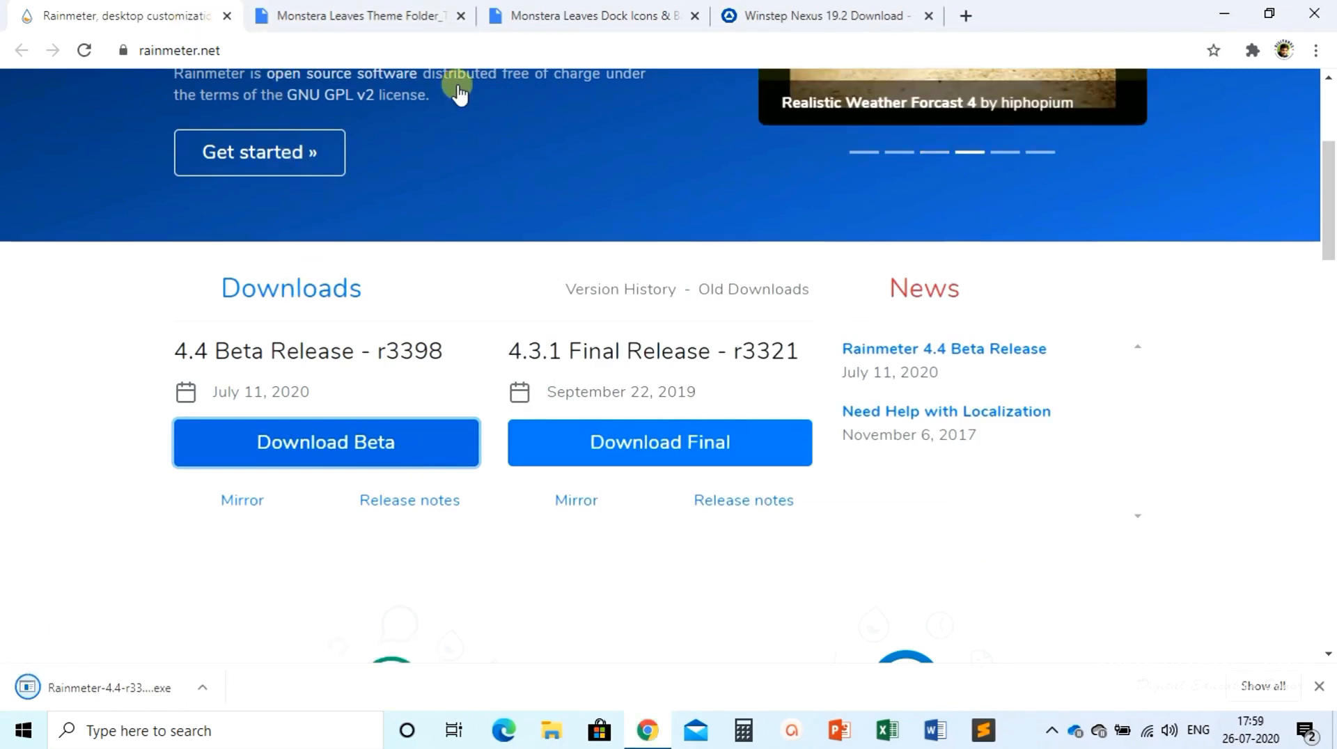
Close the Monstera Leaves theme folder and dock icons download pages and minimize the browser
{"action": "left_click", "coordinate": [411, 26]}
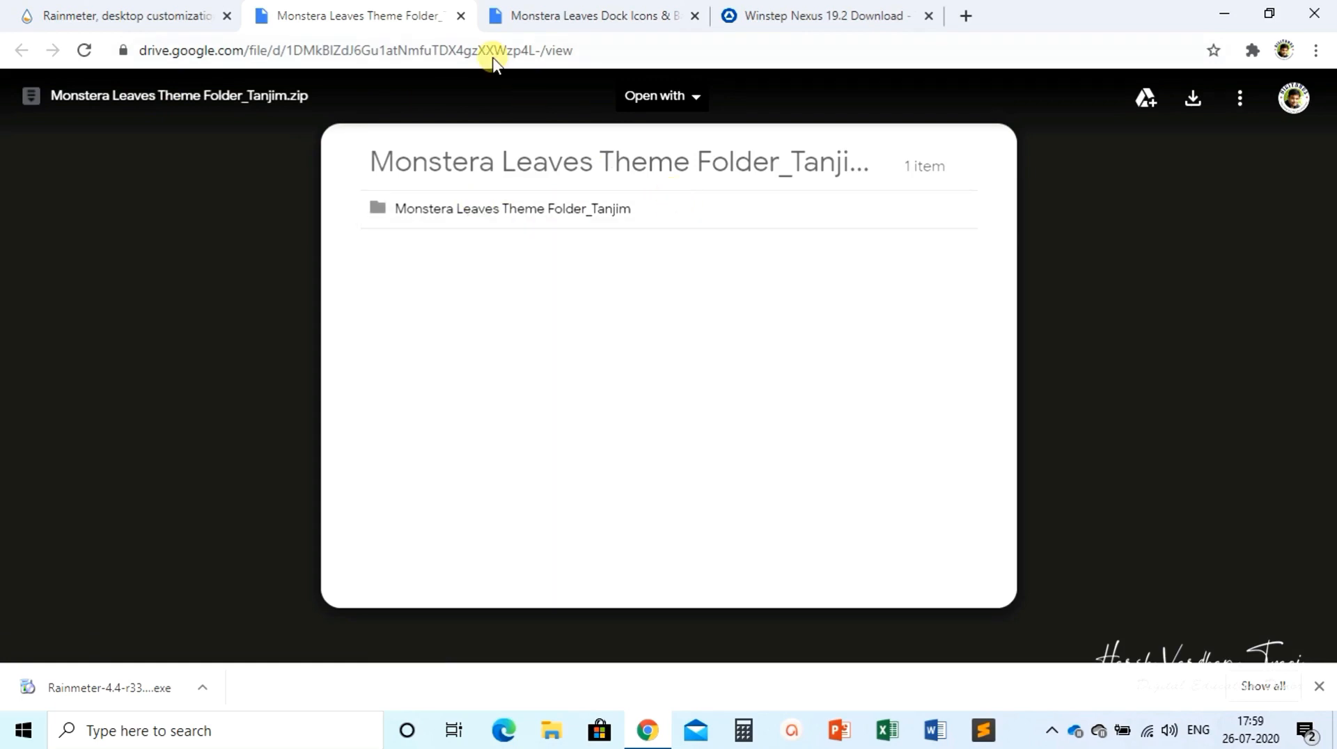
{"action": "left_click", "coordinate": [461, 15]}
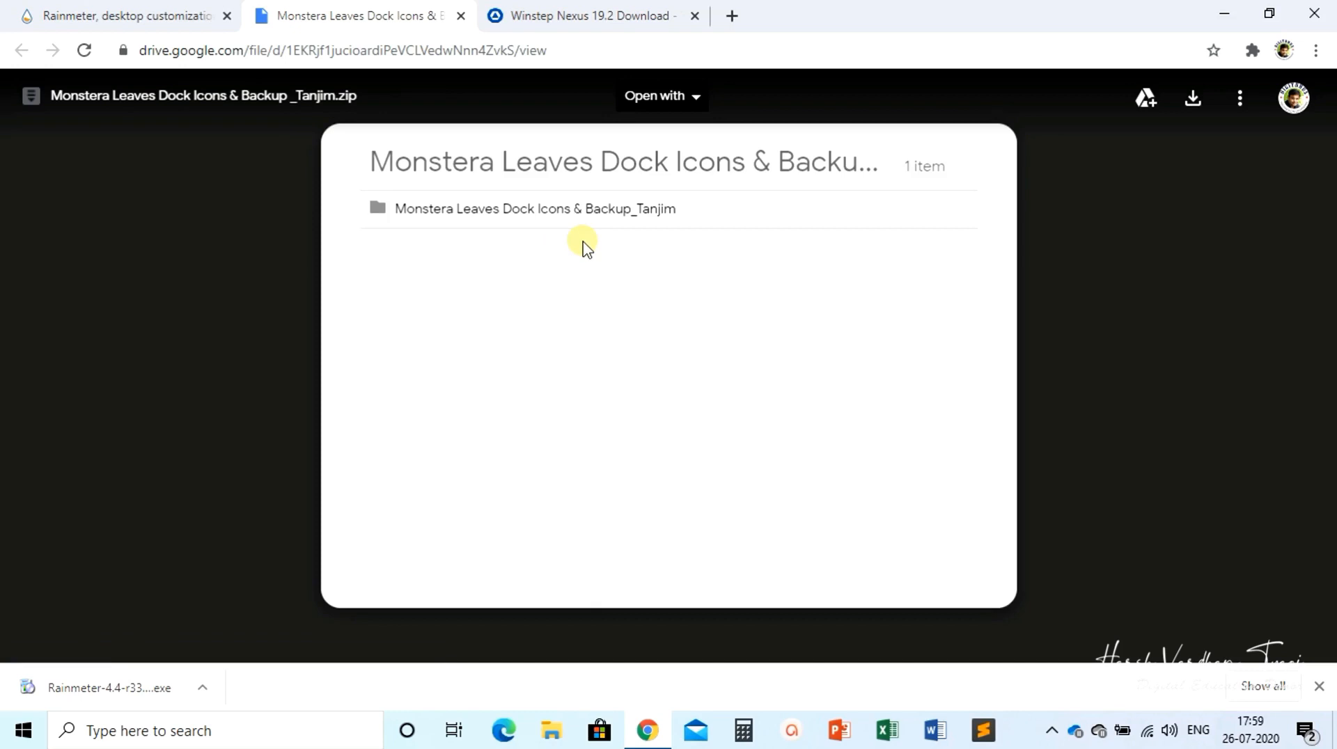
{"action": "left_click", "coordinate": [460, 16]}
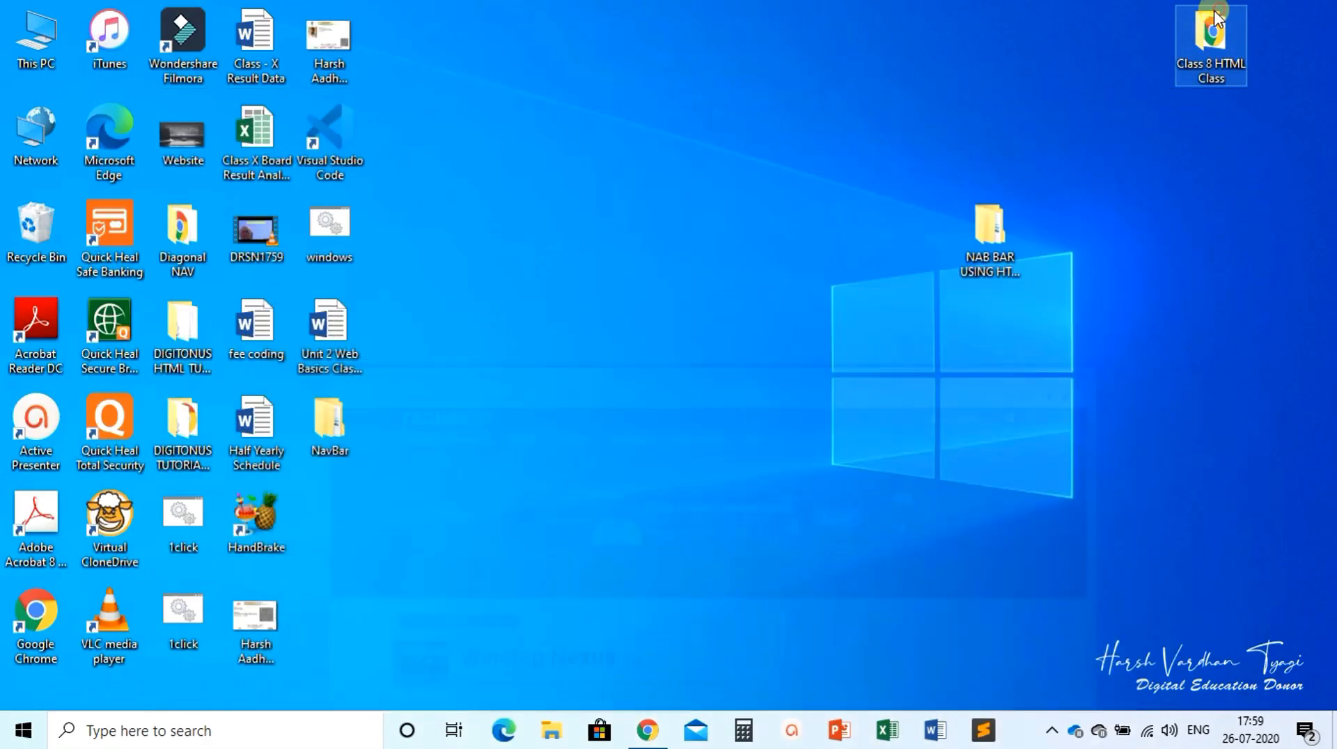
{"action": "left_click", "coordinate": [1224, 14]}
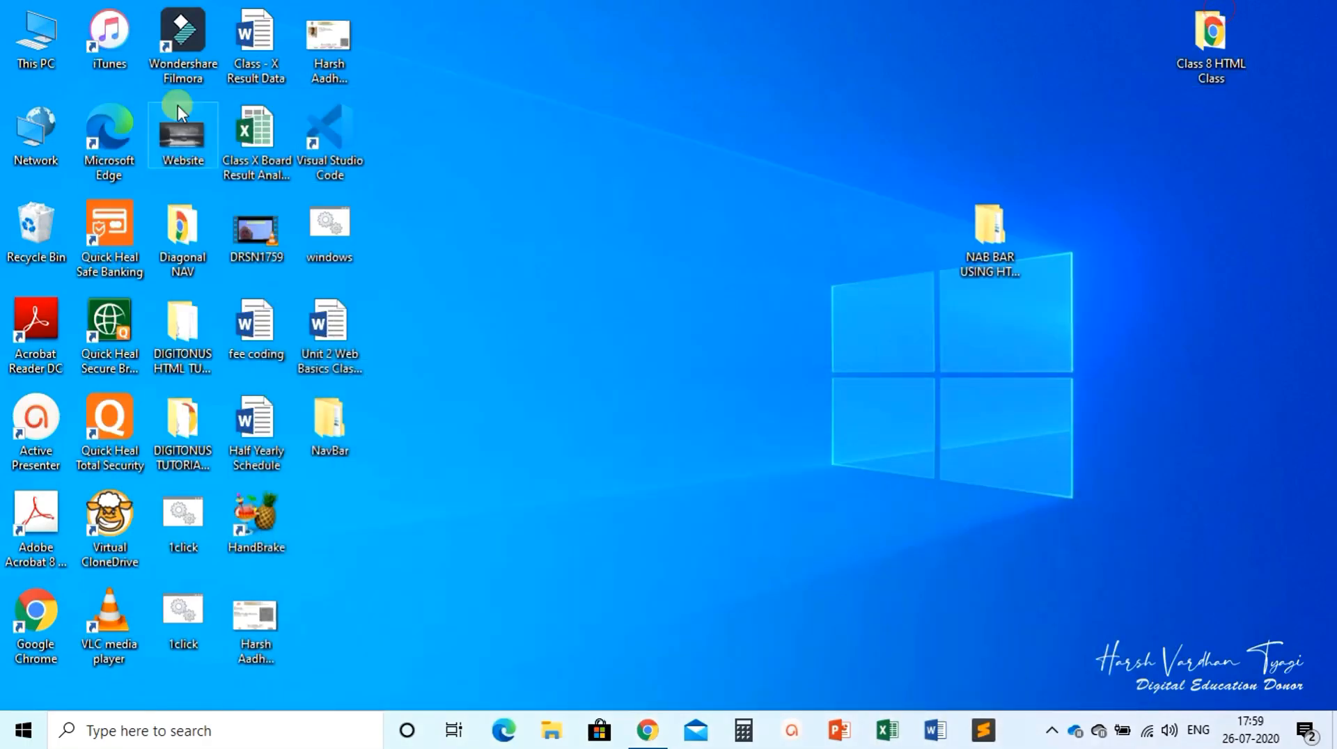
Open the Desktop Themes folder inside Downloads
{"action": "double_click", "coordinate": [37, 45]}
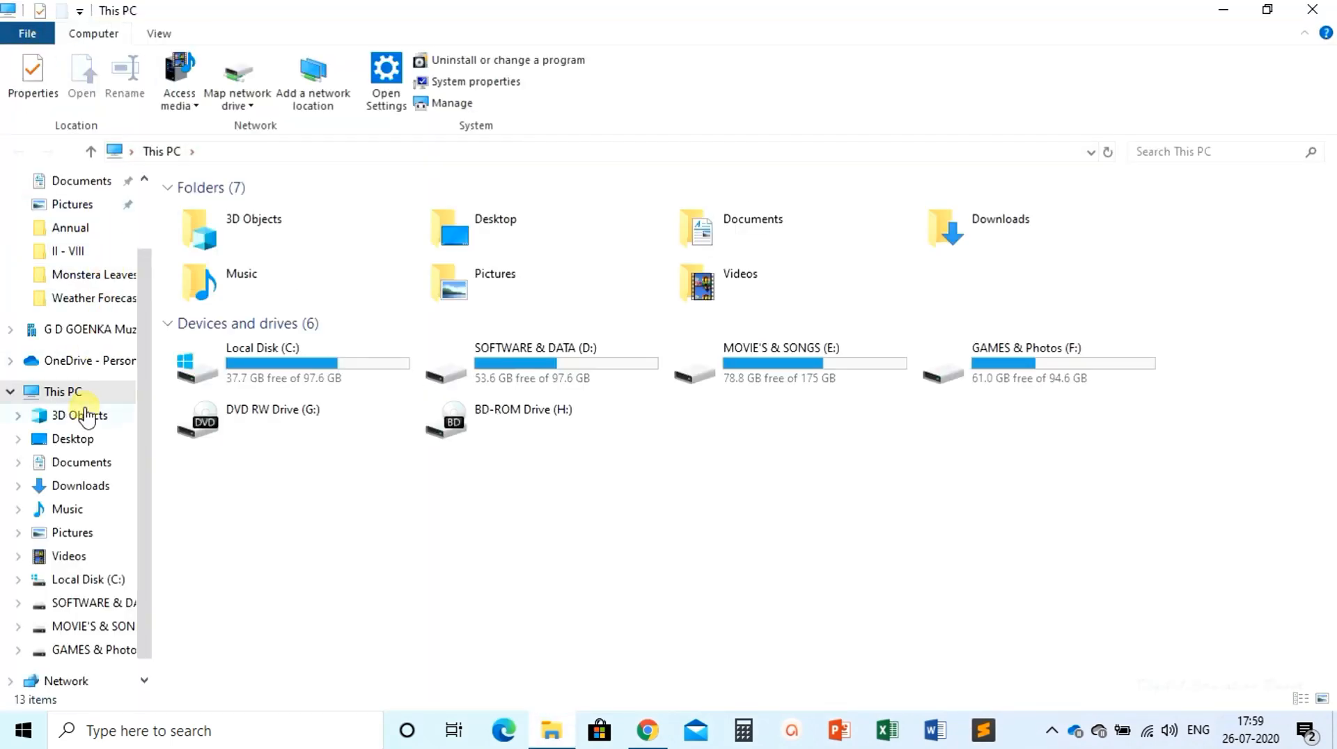
{"action": "left_click", "coordinate": [82, 441]}
{"action": "left_click", "coordinate": [82, 485]}
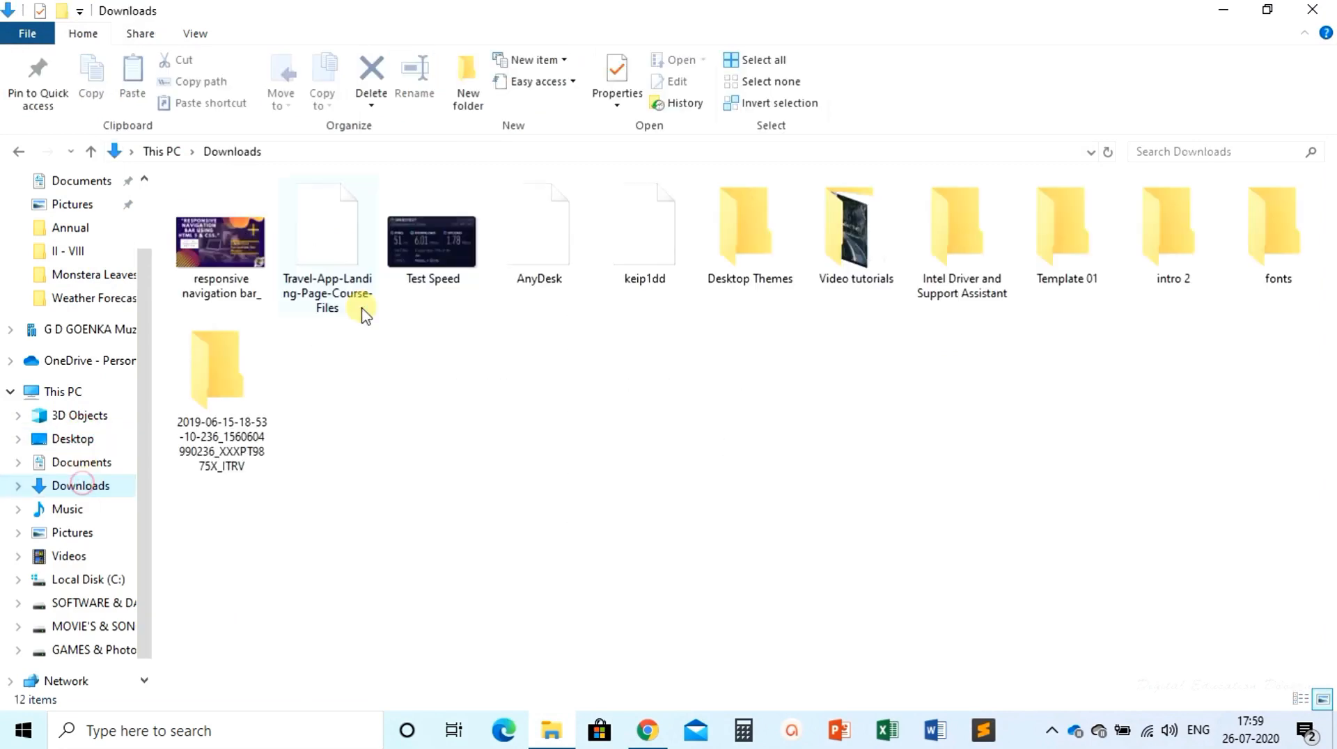
{"action": "double_click", "coordinate": [735, 291]}
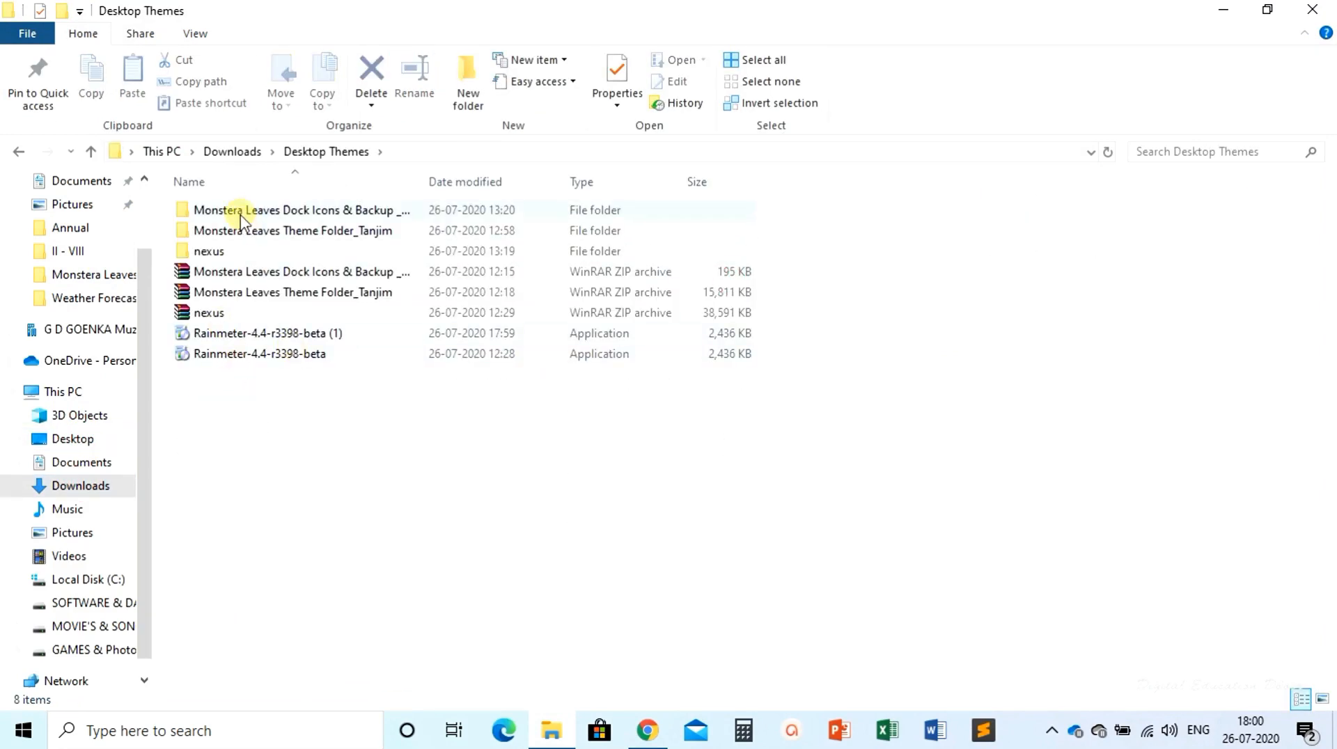
Permanently delete the two extracted Monstera Leaves folders and the nexus folder, keeping the ZIP archives
{"action": "left_click", "coordinate": [240, 213]}
{"action": "key", "text": "shift+Down"}
{"action": "key", "text": "shift+Down"}
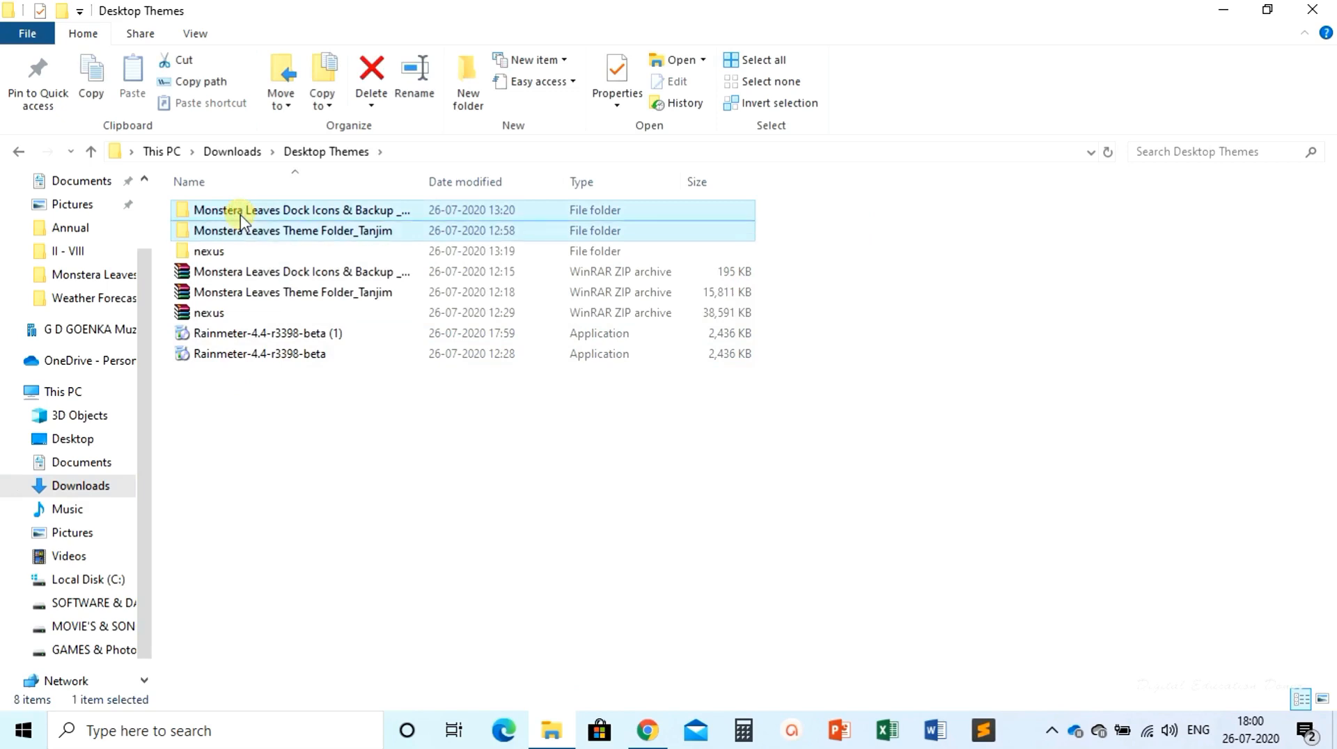
{"action": "key", "text": "shift+Delete"}
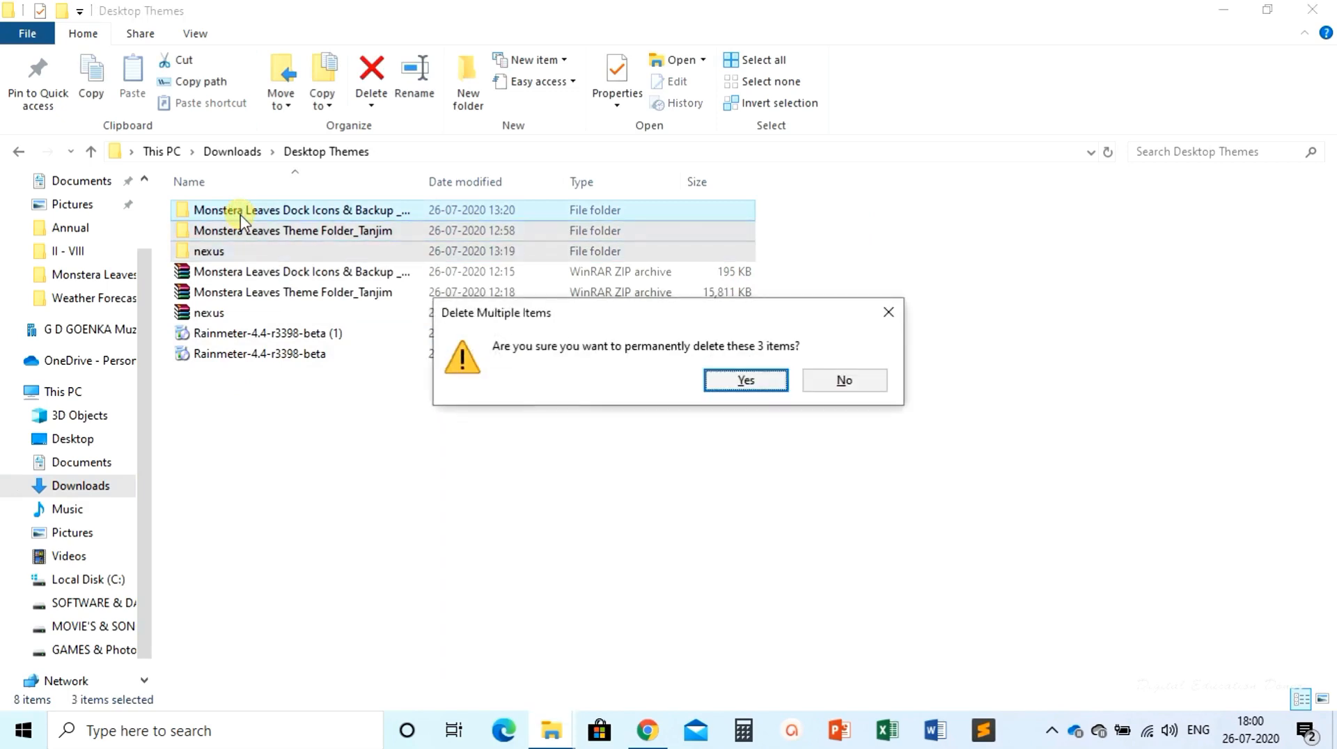
{"action": "key", "text": "Return"}
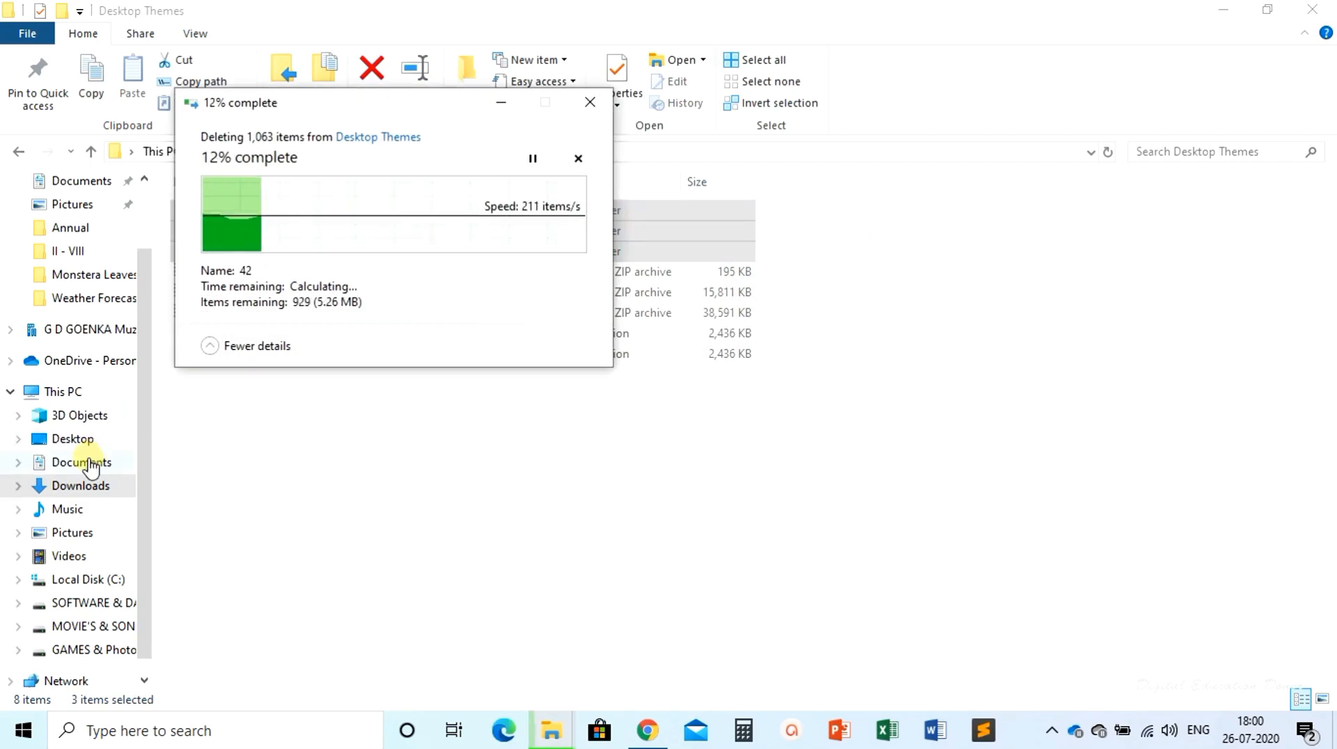
{"action": "left_click", "coordinate": [89, 463]}
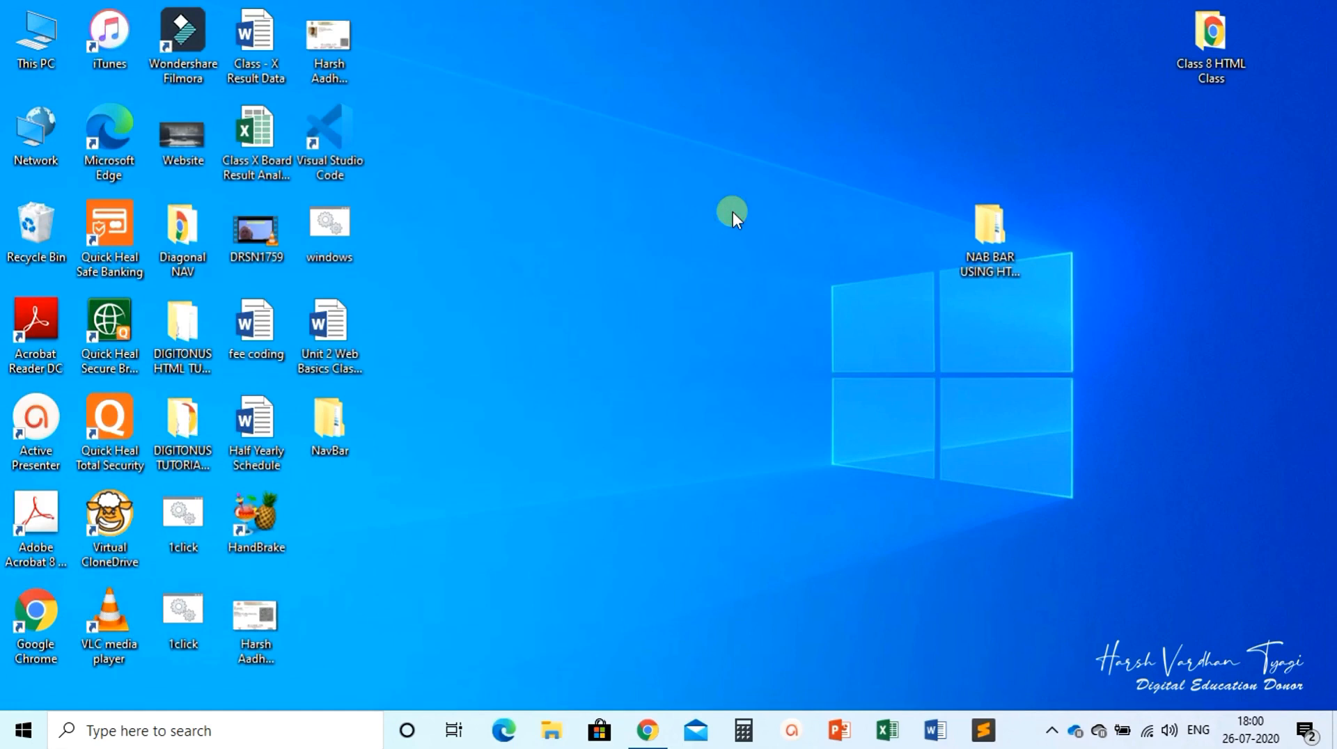
Hide all the desktop icons
{"action": "right_click", "coordinate": [580, 138]}
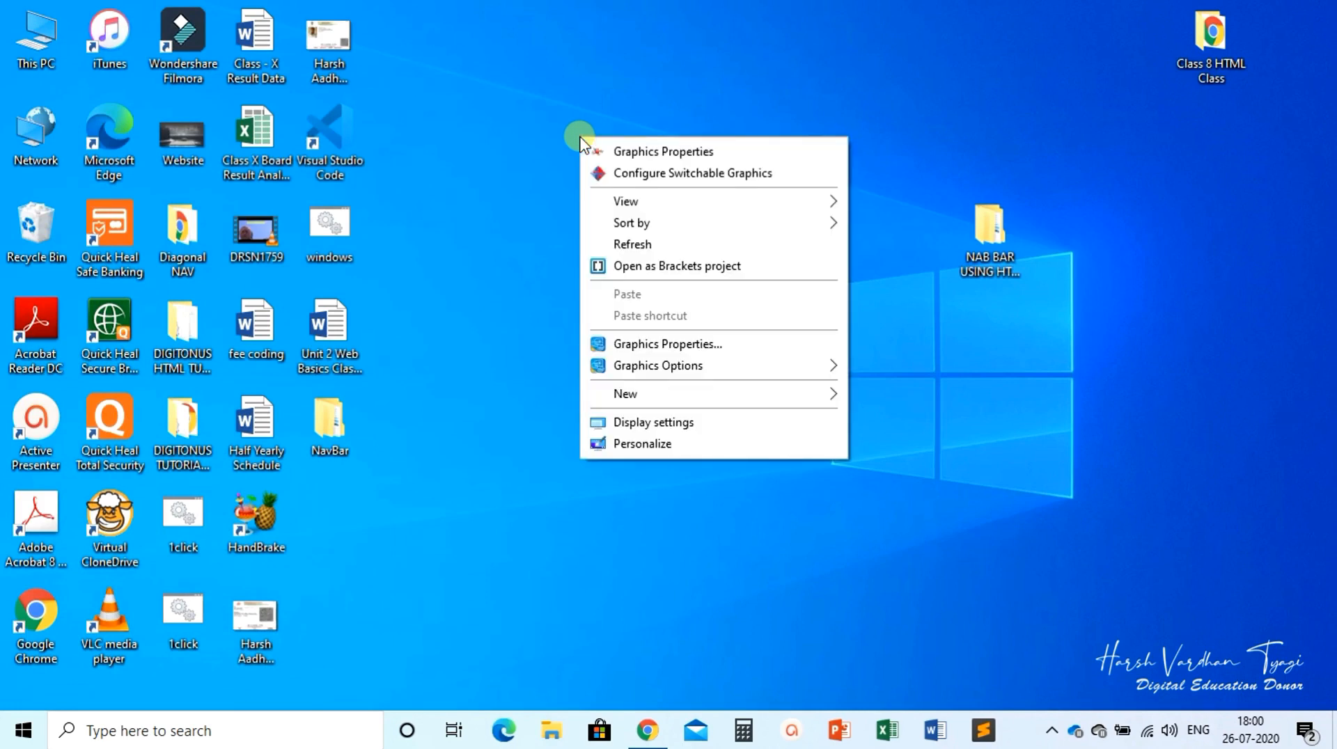
{"action": "mouse_move", "coordinate": [805, 208]}
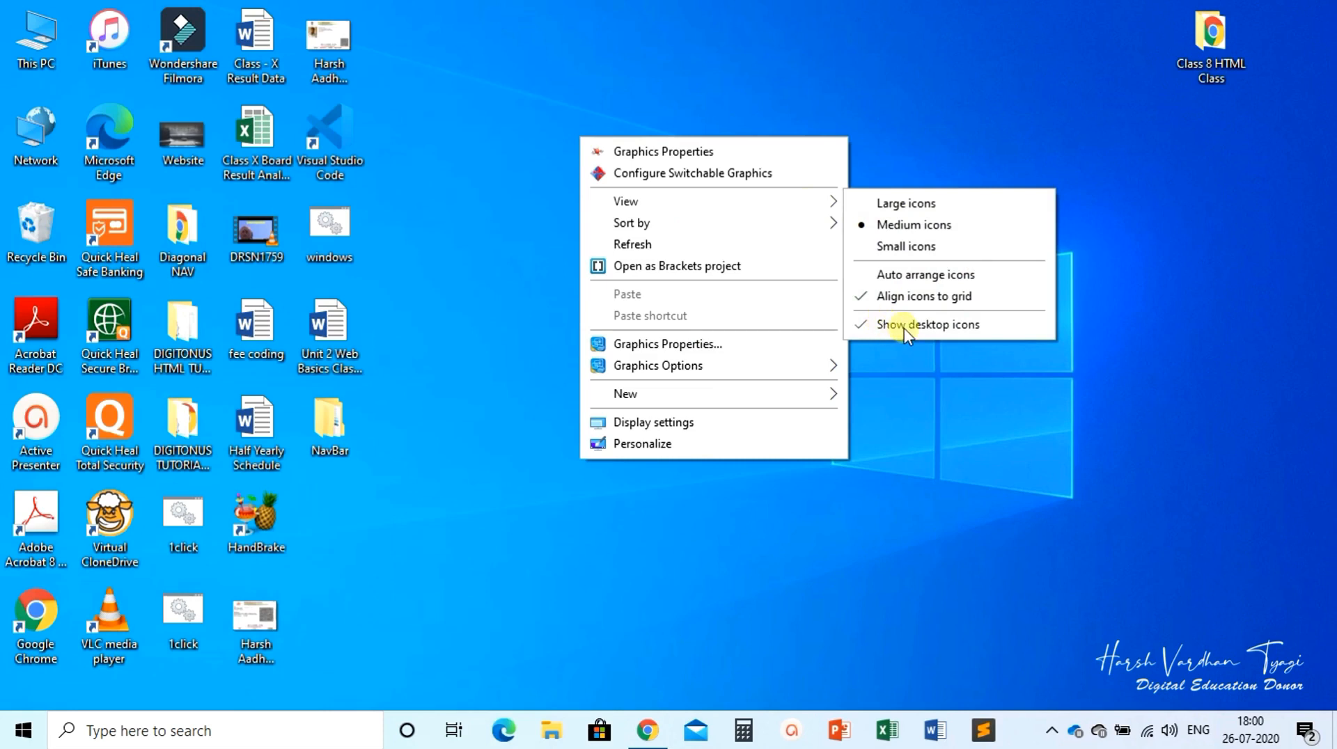
{"action": "left_click", "coordinate": [904, 326]}
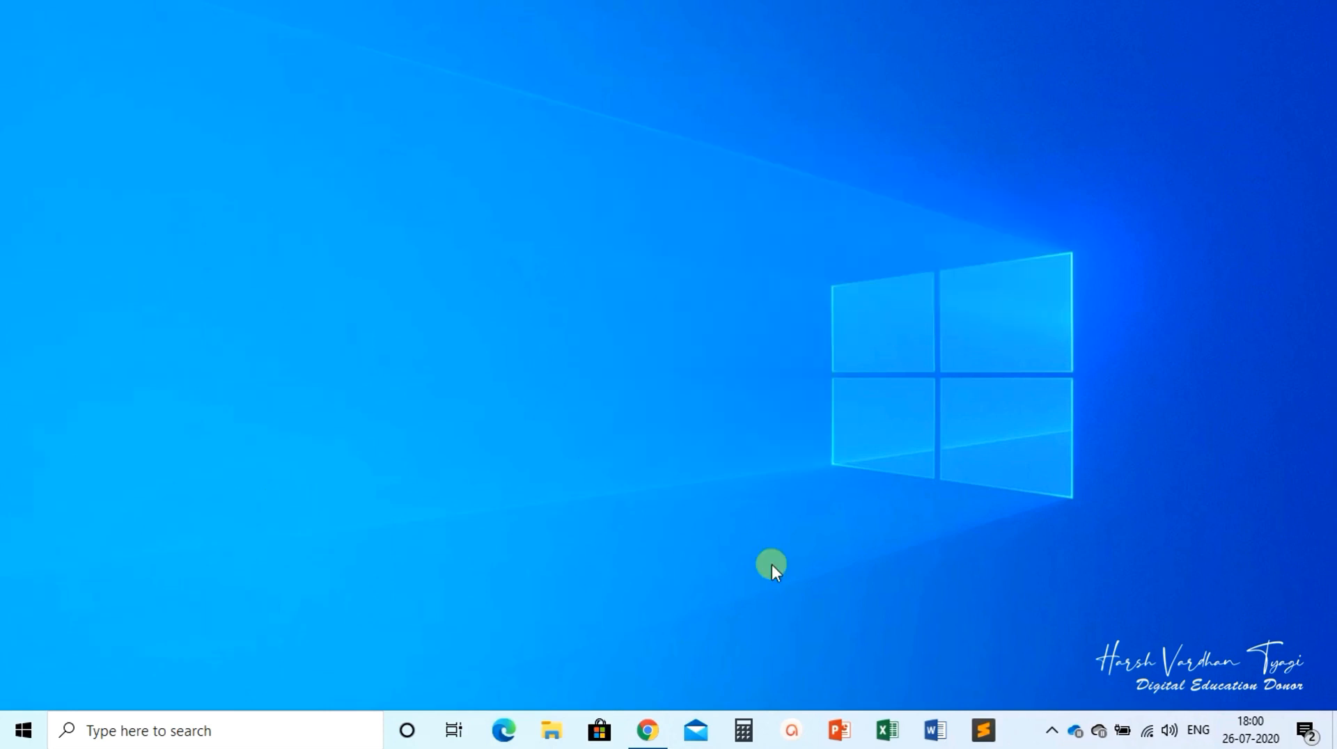
Set the taskbar to hide automatically in desktop mode and close the settings
{"action": "right_click", "coordinate": [1014, 729]}
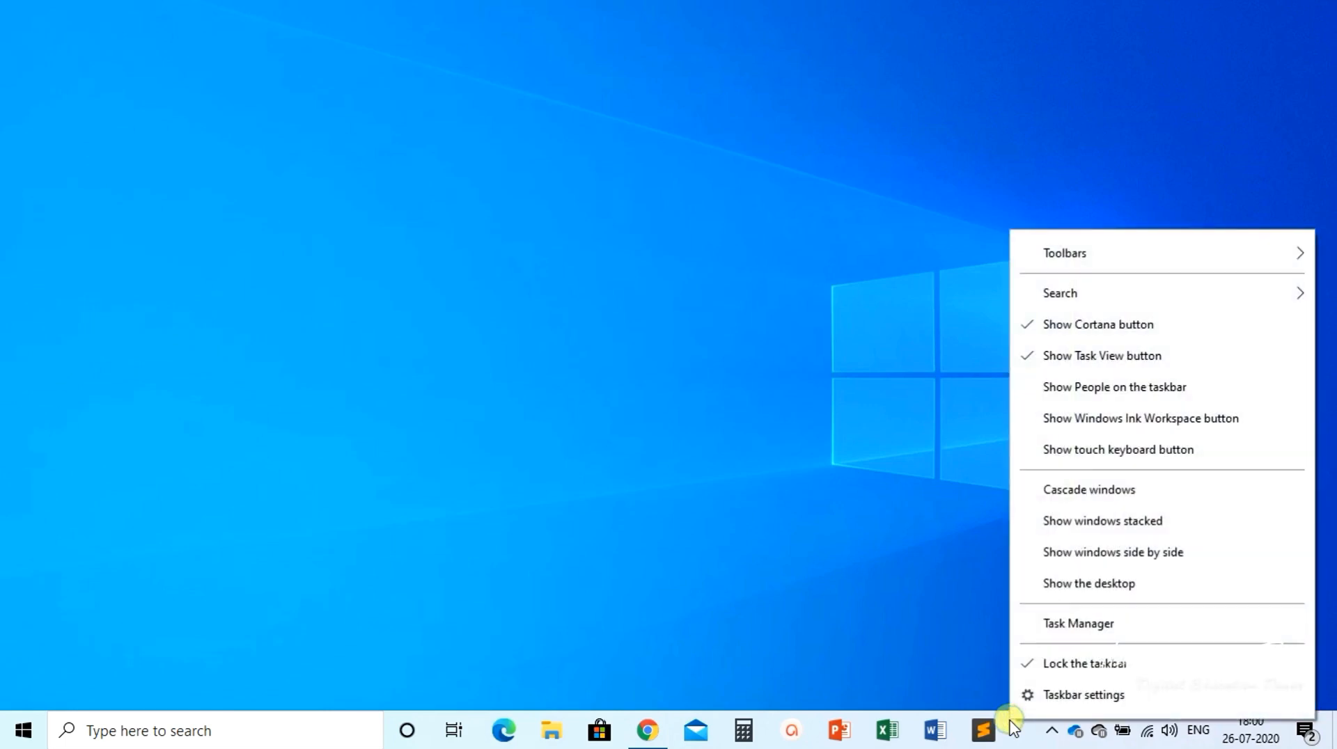
{"action": "left_click", "coordinate": [1054, 696]}
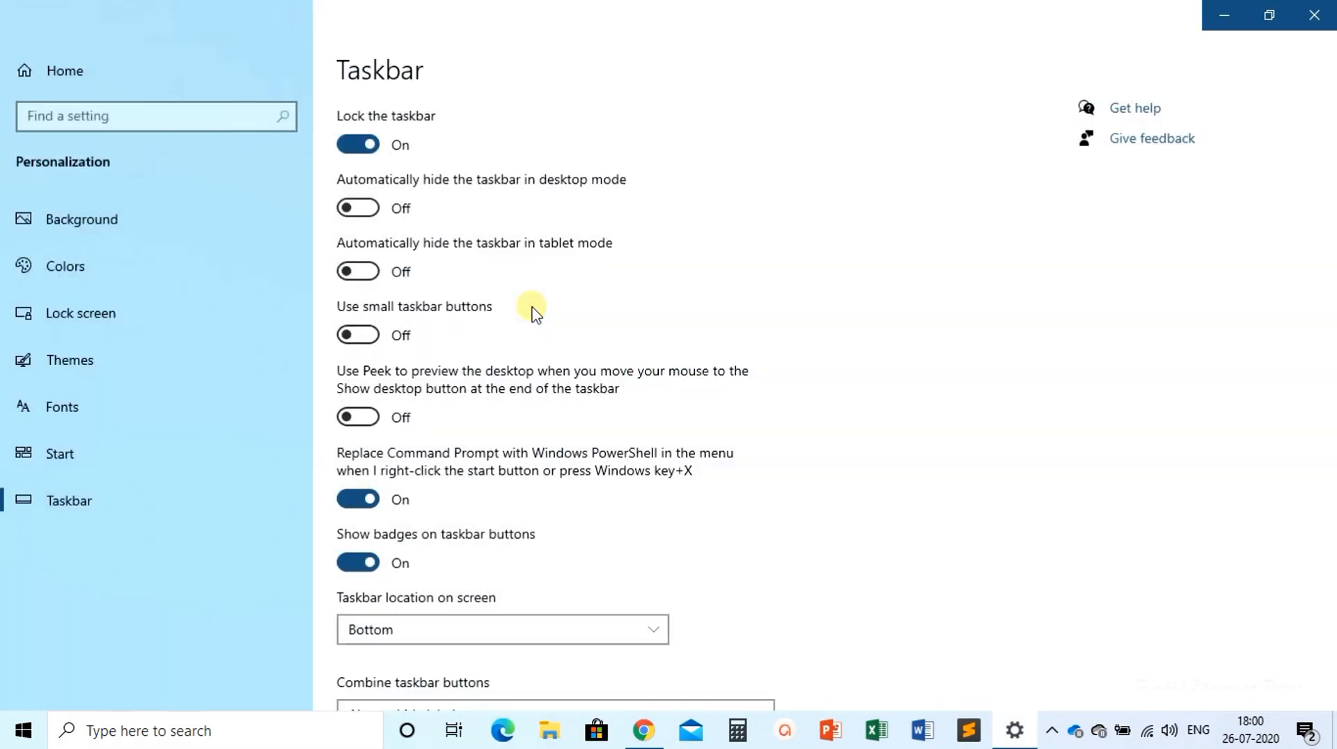
{"action": "left_click", "coordinate": [352, 209]}
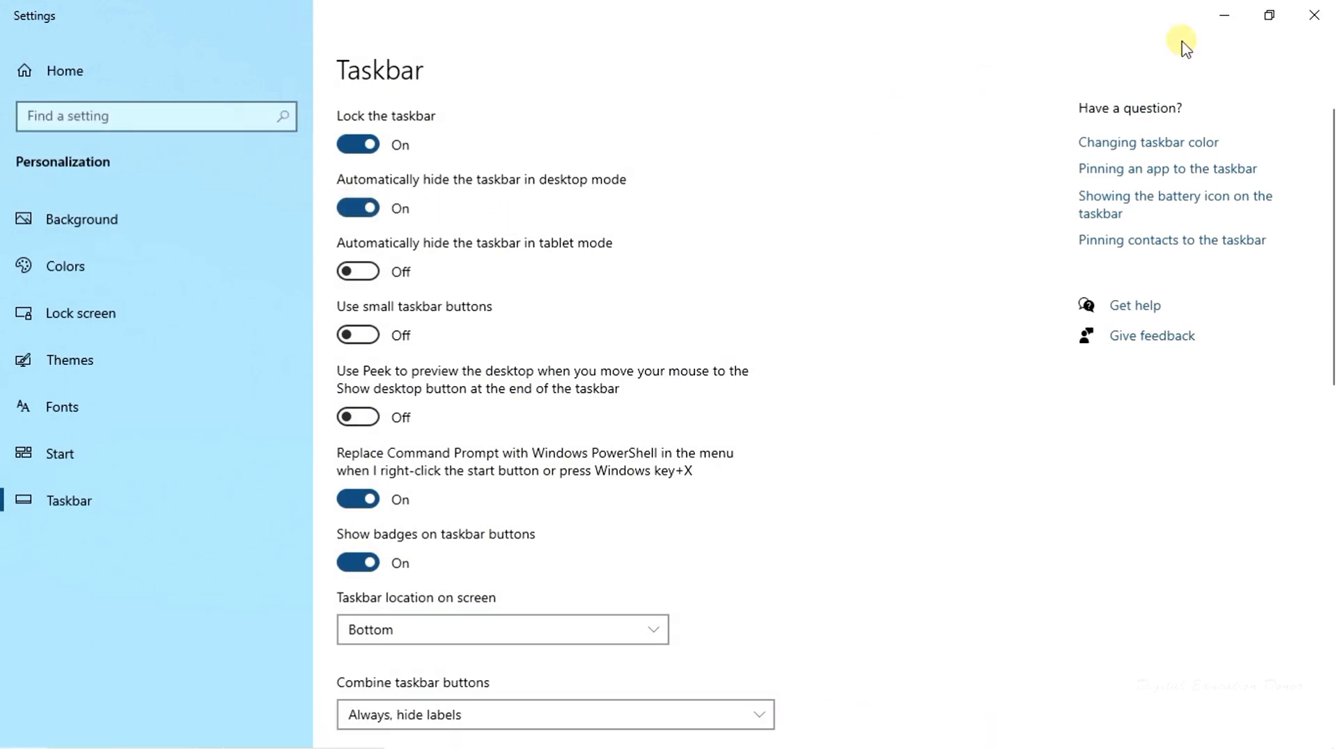
{"action": "left_click", "coordinate": [1314, 15]}
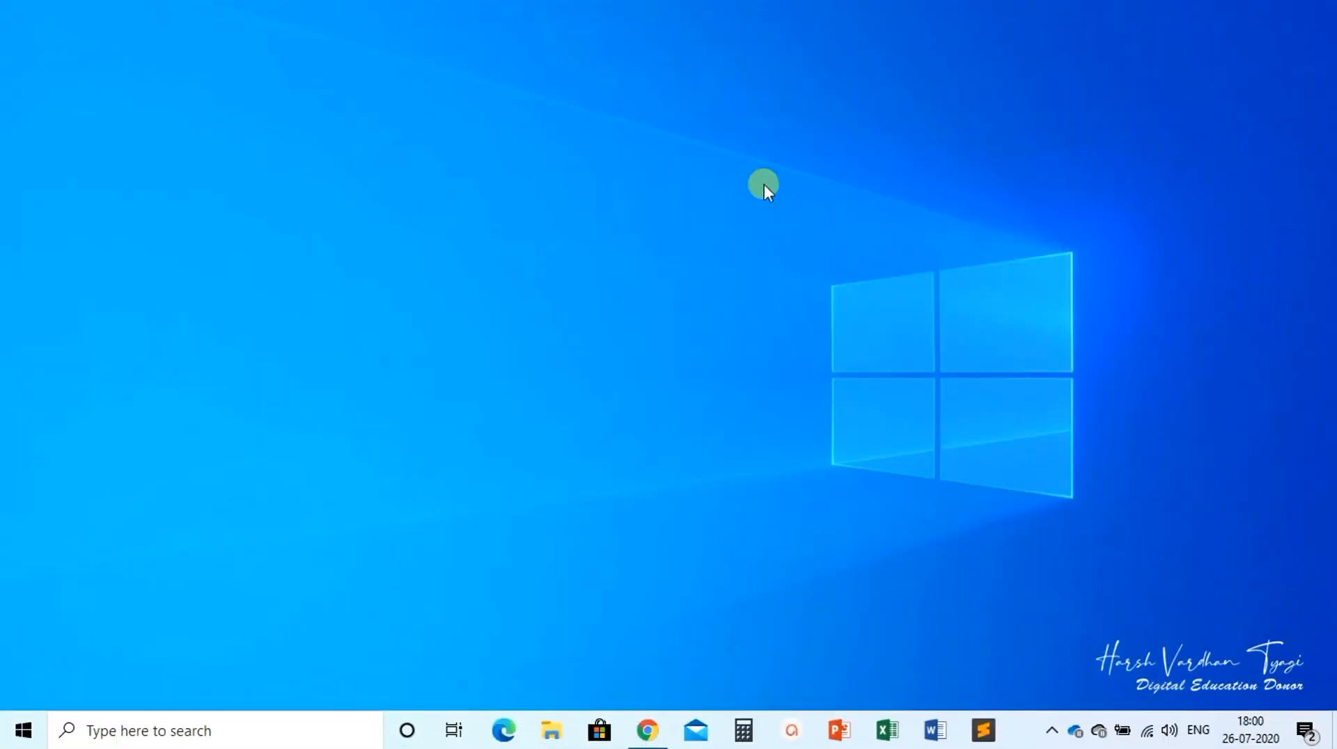
{"action": "left_click", "coordinate": [763, 185]}
Launch the Rainmeter-4.4-r3398-beta installer from the Desktop Themes folder in Downloads
{"action": "left_click", "coordinate": [550, 738]}
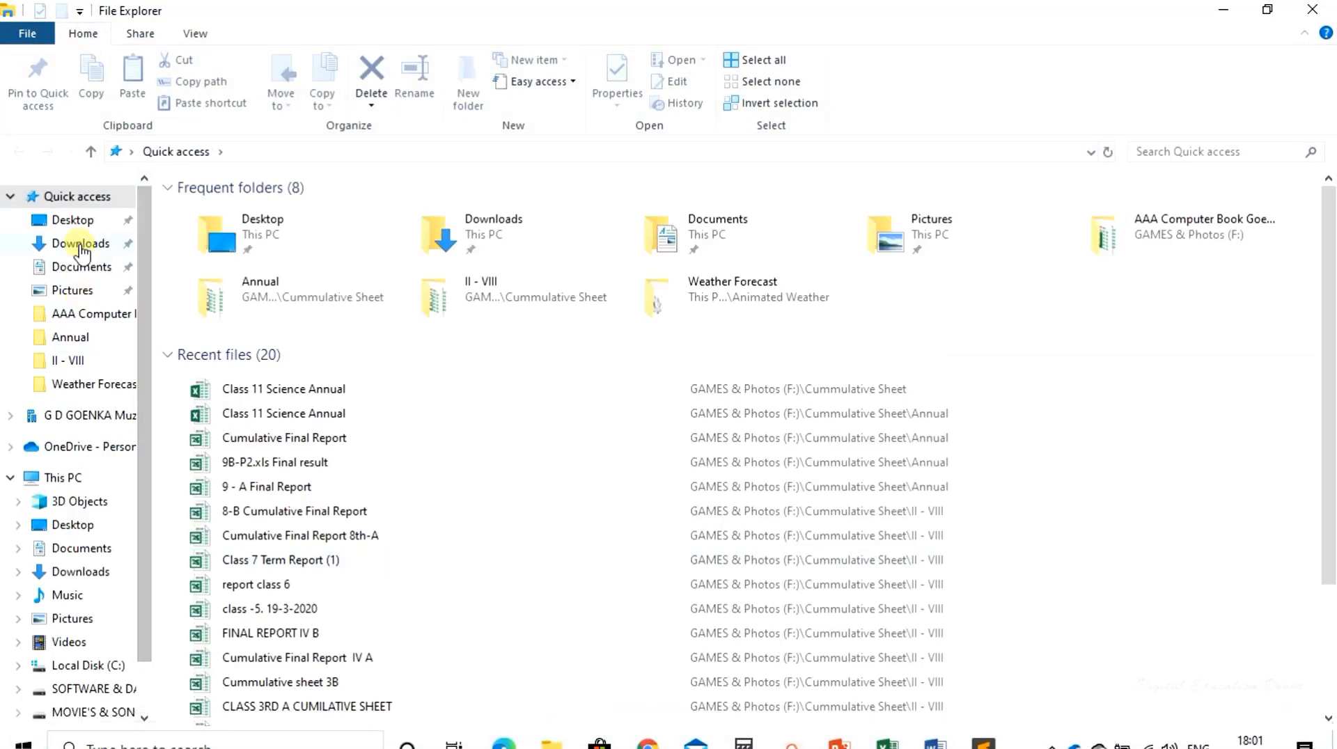
{"action": "left_click", "coordinate": [81, 245]}
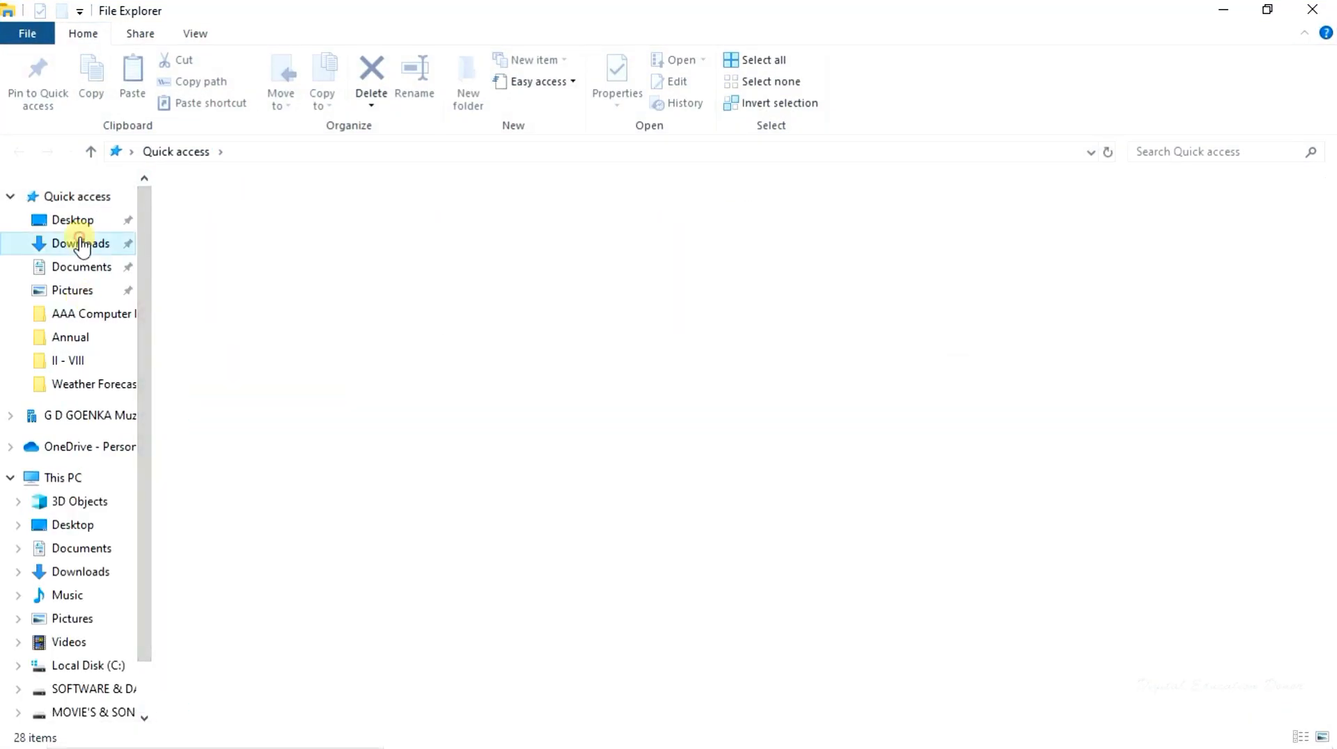
{"action": "left_click", "coordinate": [739, 268]}
{"action": "double_click", "coordinate": [739, 268]}
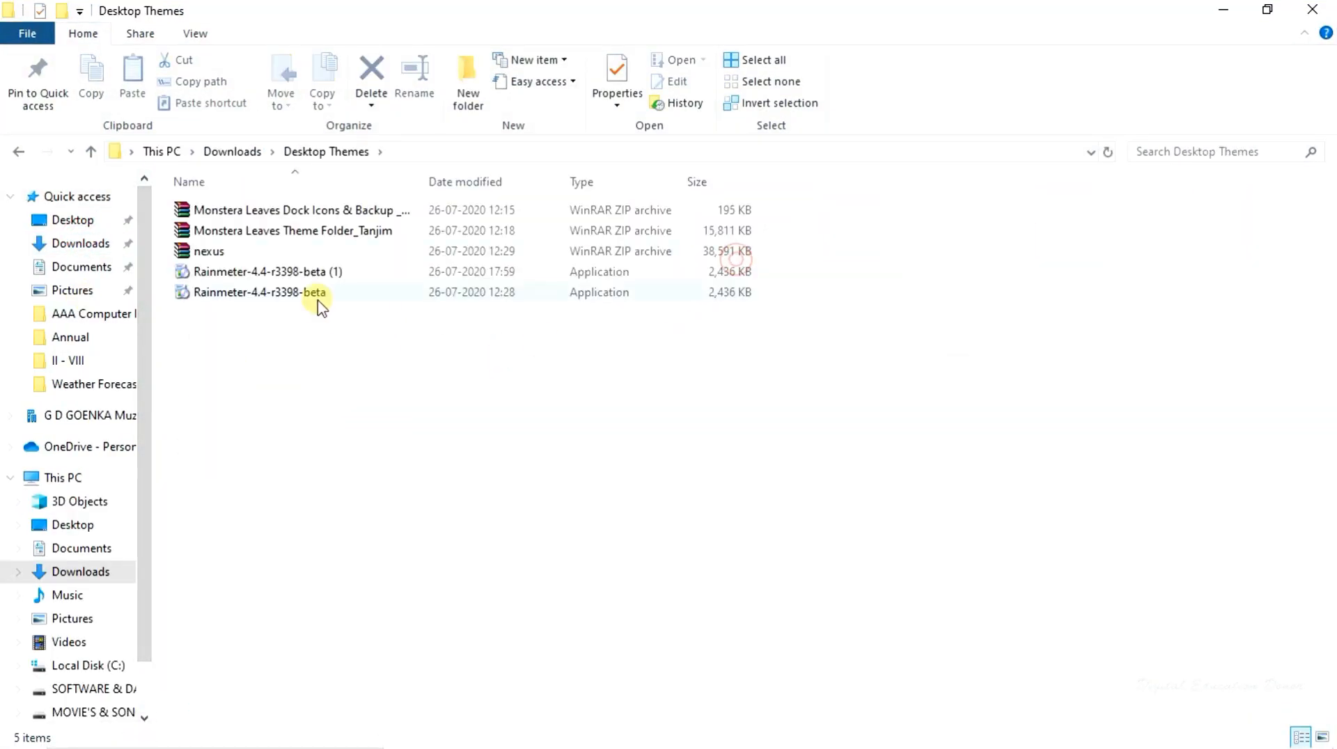
{"action": "left_click", "coordinate": [270, 296]}
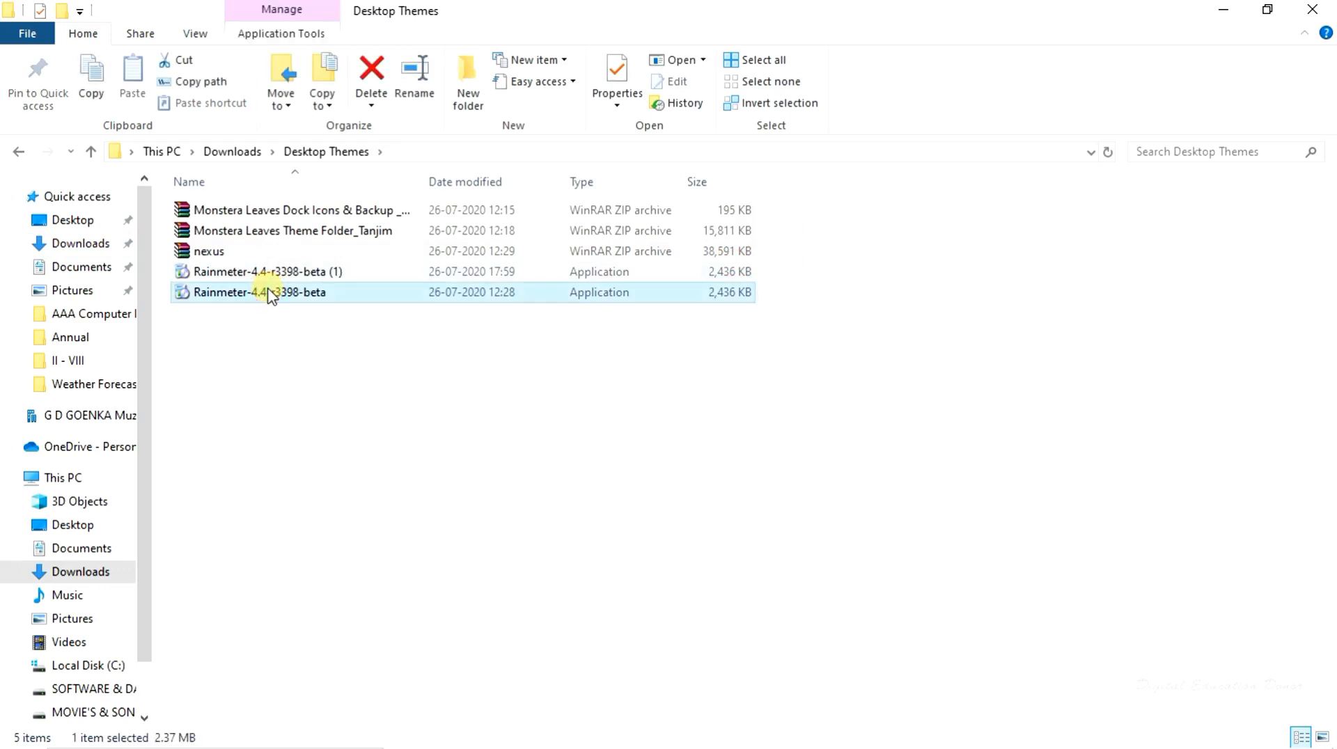
{"action": "double_click", "coordinate": [270, 296]}
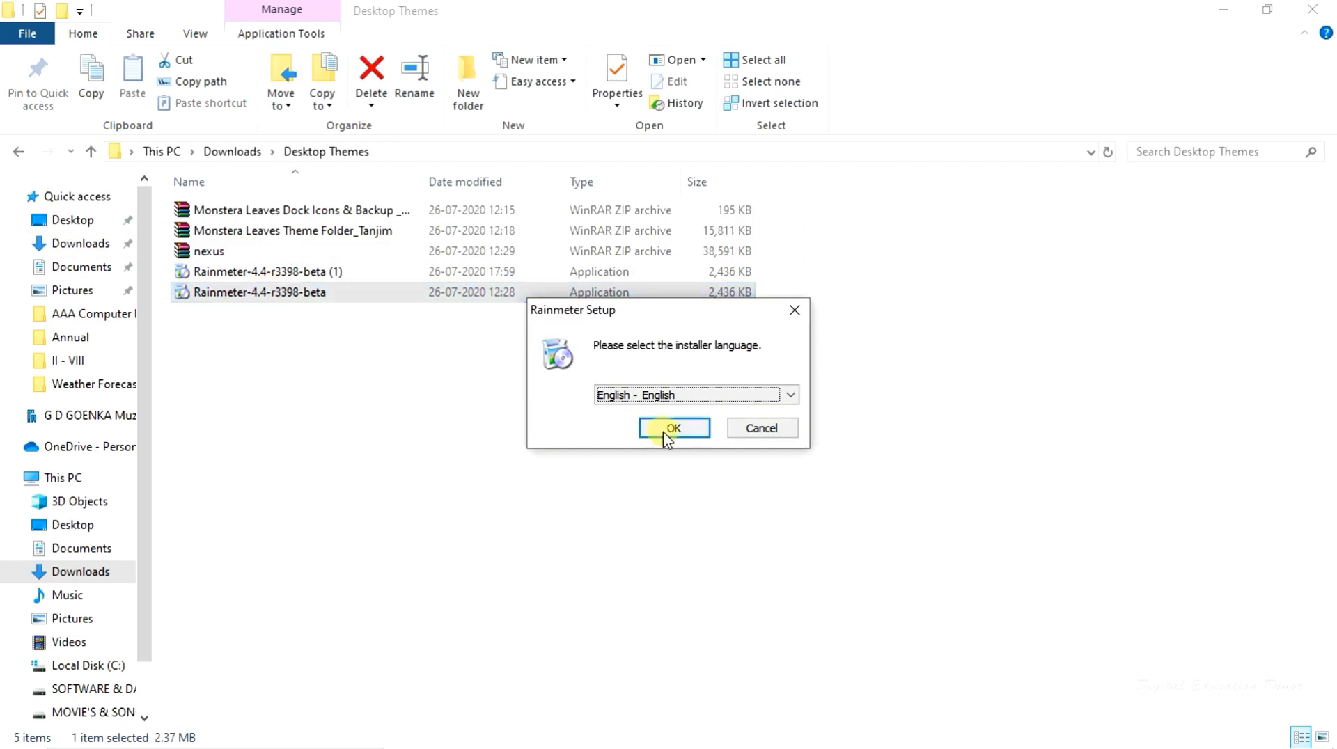
Install Rainmeter in English as a standard 64-bit installation in C:\Program Files\Rainmeter with launch on startup, and run it on finishing
{"action": "left_click", "coordinate": [674, 428]}
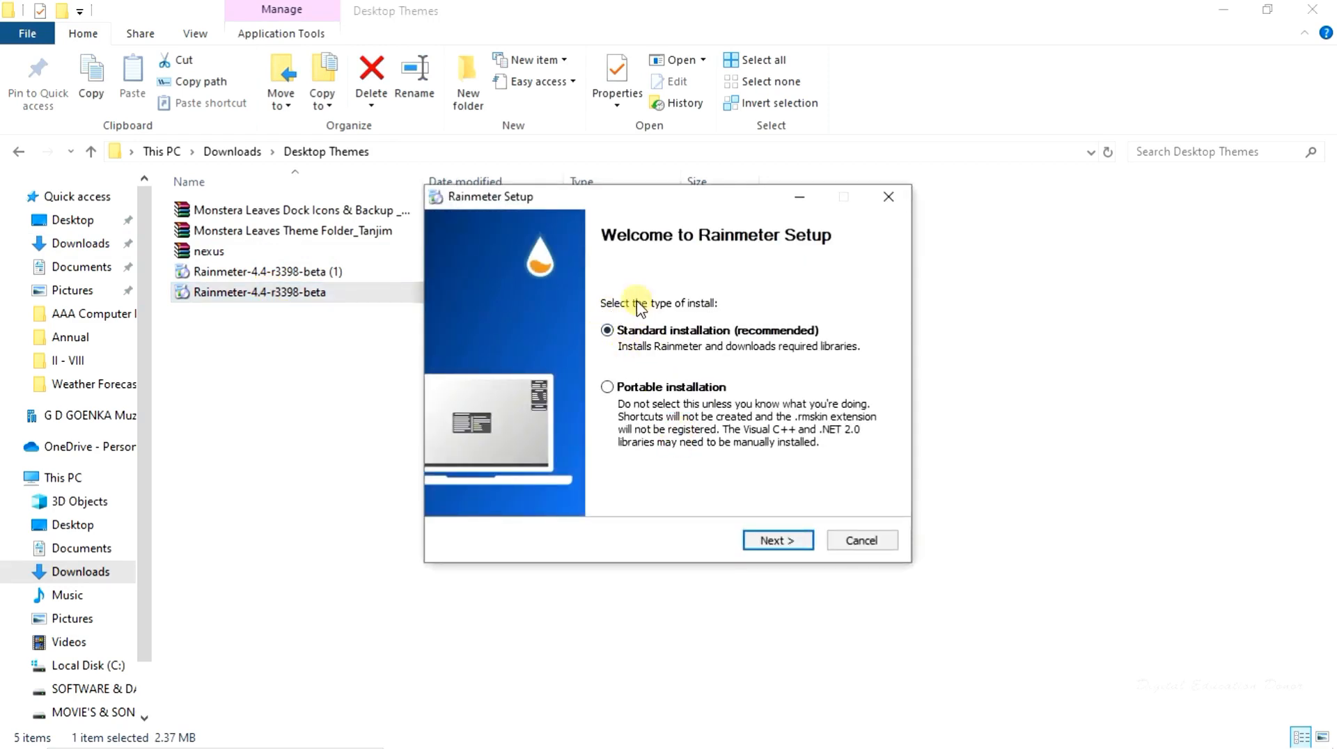
{"action": "left_click", "coordinate": [775, 542]}
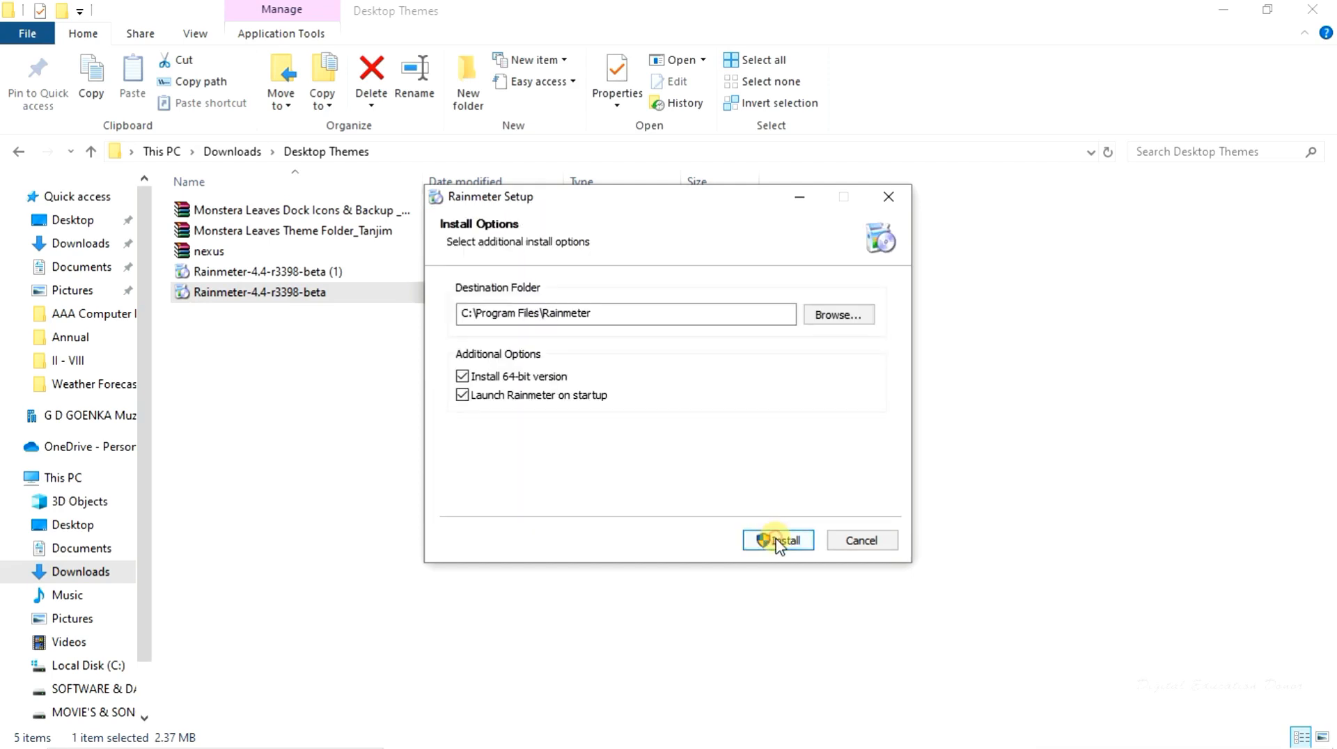
{"action": "left_click", "coordinate": [778, 542]}
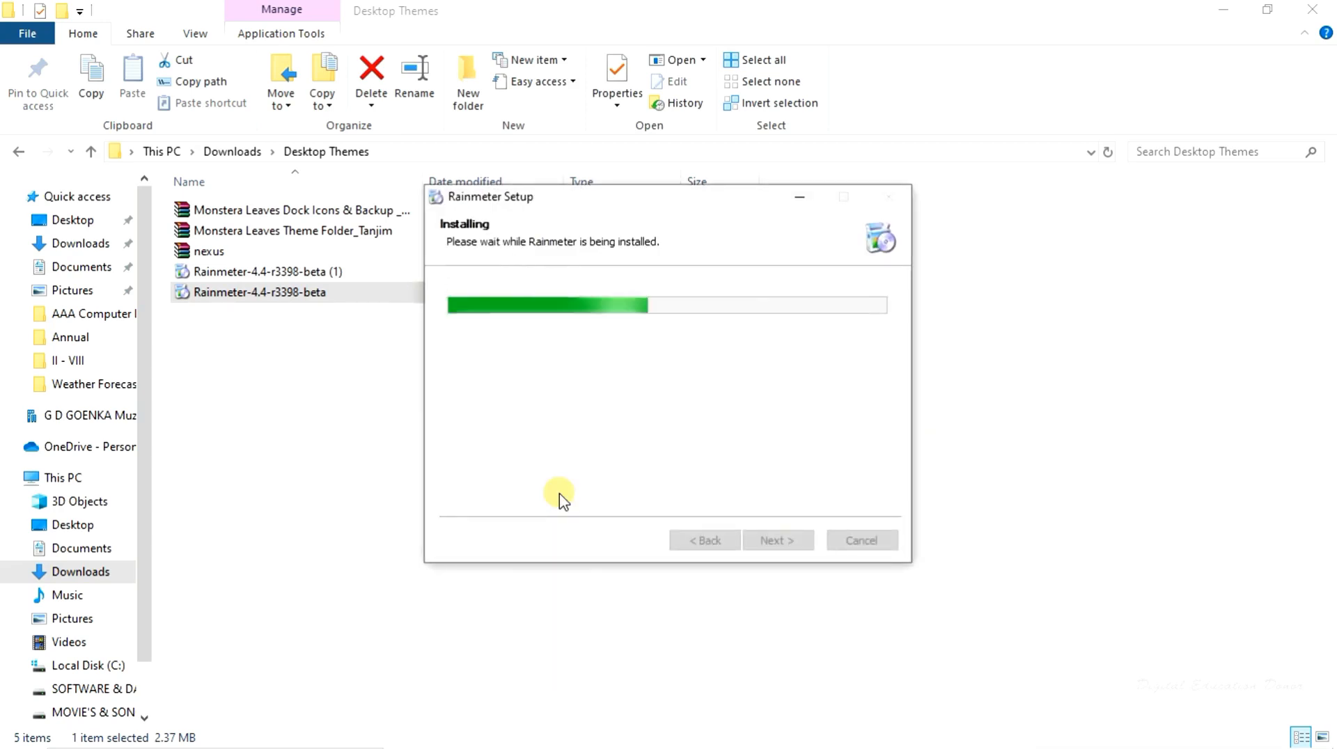
{"action": "left_click", "coordinate": [1222, 11]}
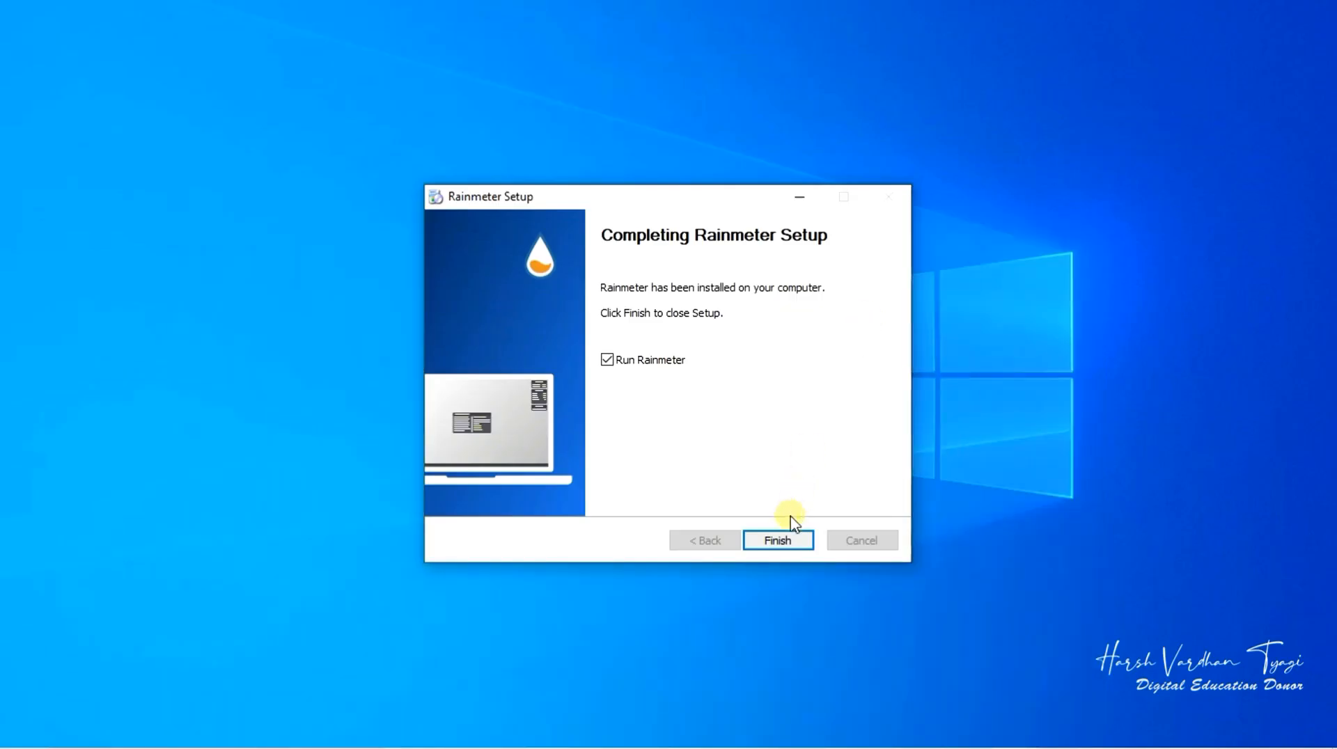
{"action": "left_click", "coordinate": [782, 539]}
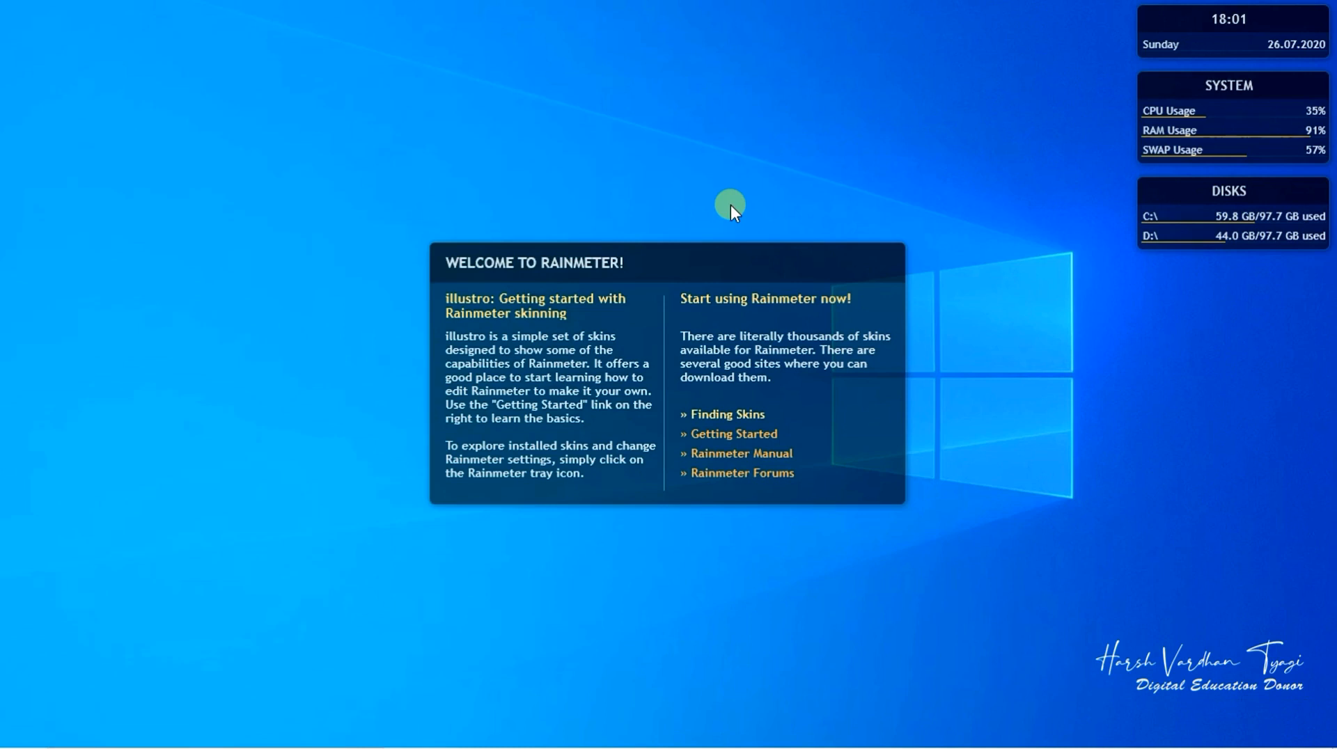
Unload Rainmeter's default Welcome and Disks skins from the desktop
{"action": "right_click", "coordinate": [864, 257]}
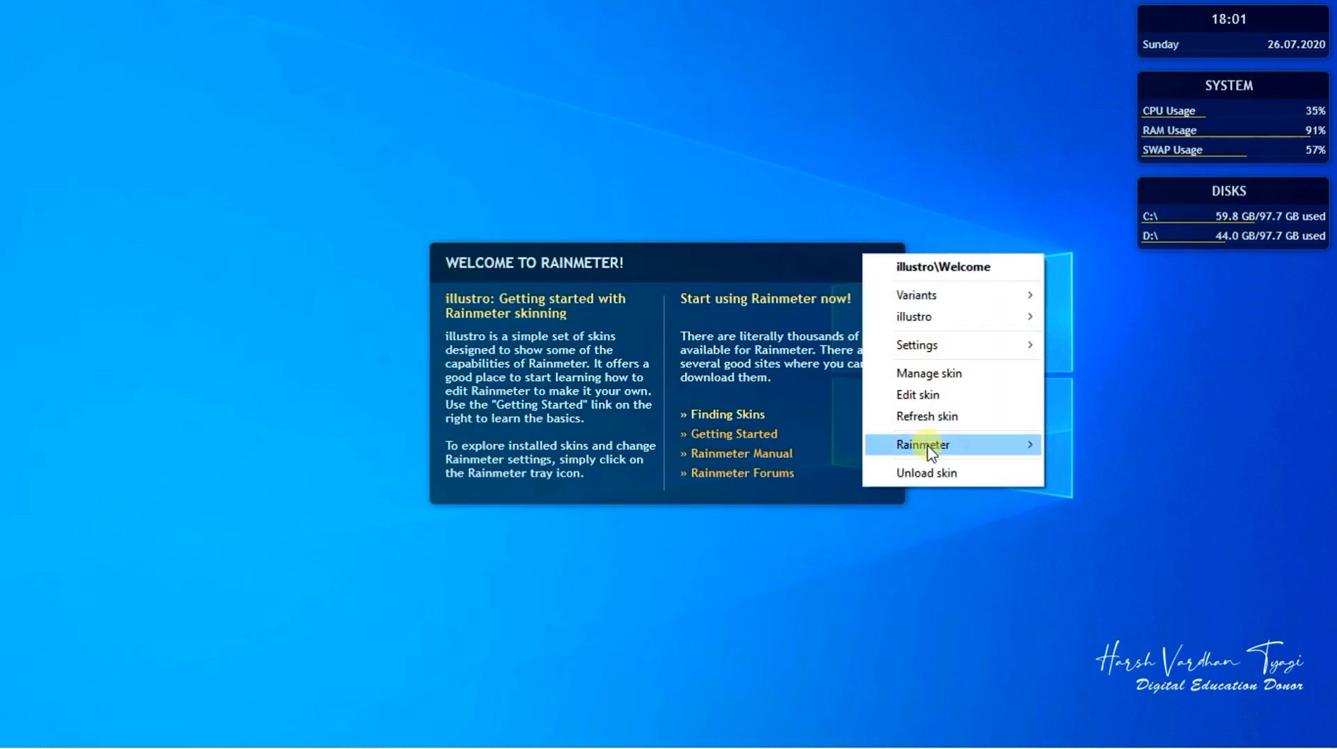
{"action": "left_click", "coordinate": [928, 472]}
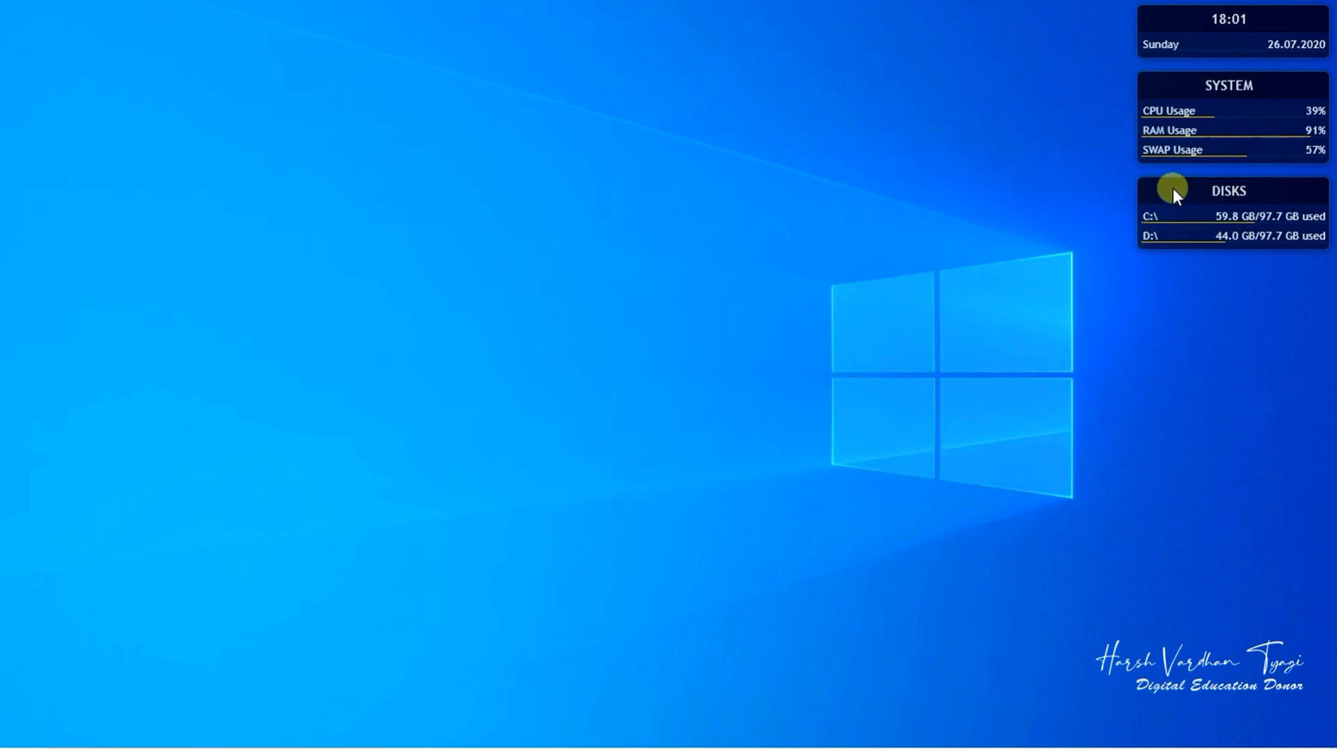
{"action": "right_click", "coordinate": [1172, 188]}
{"action": "left_click", "coordinate": [1224, 407]}
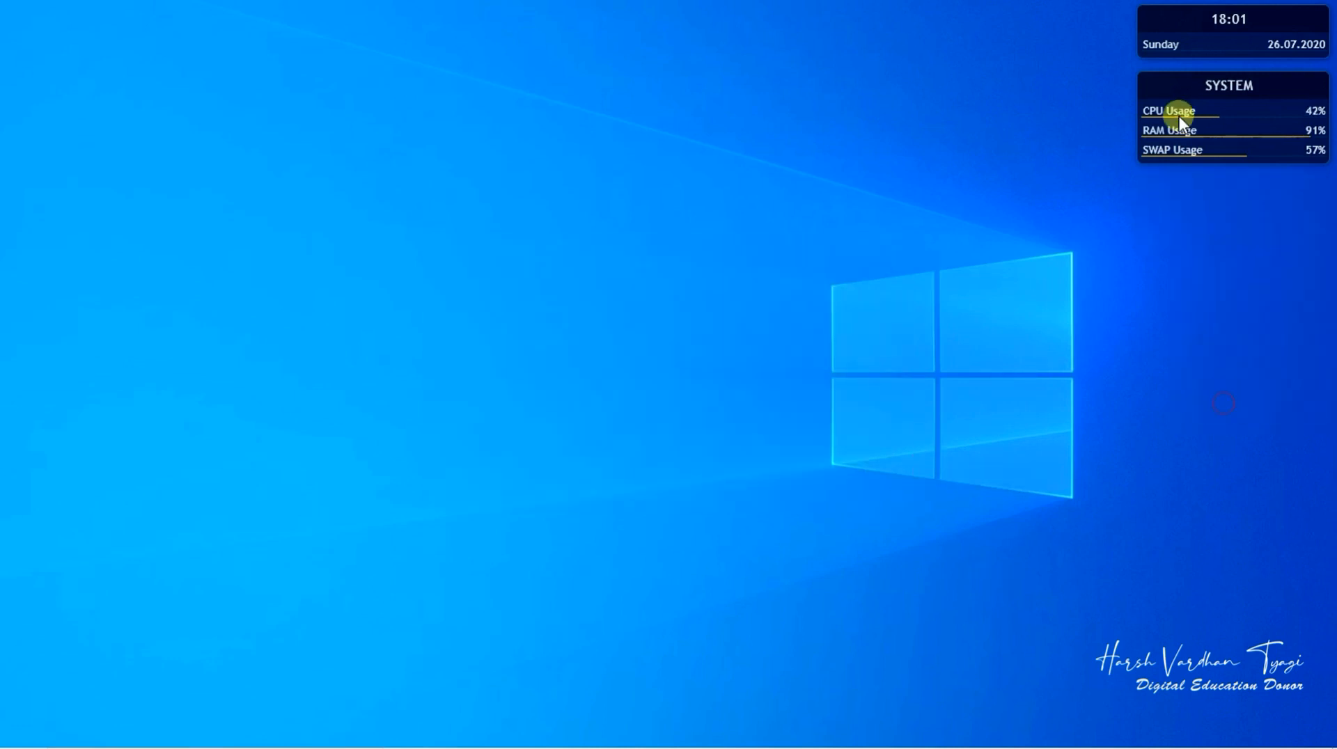
Unload Rainmeter's default System and Clock skins from the desktop
{"action": "right_click", "coordinate": [1159, 89]}
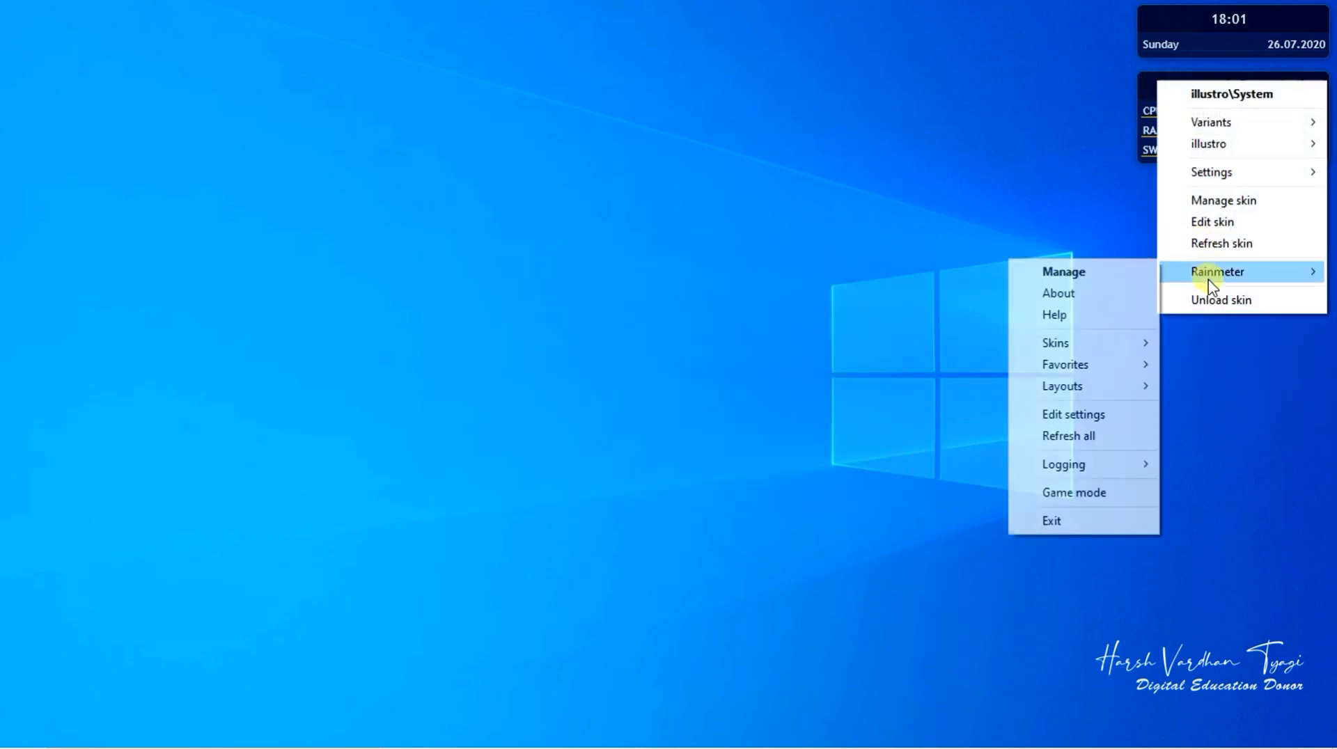
{"action": "left_click", "coordinate": [1210, 304]}
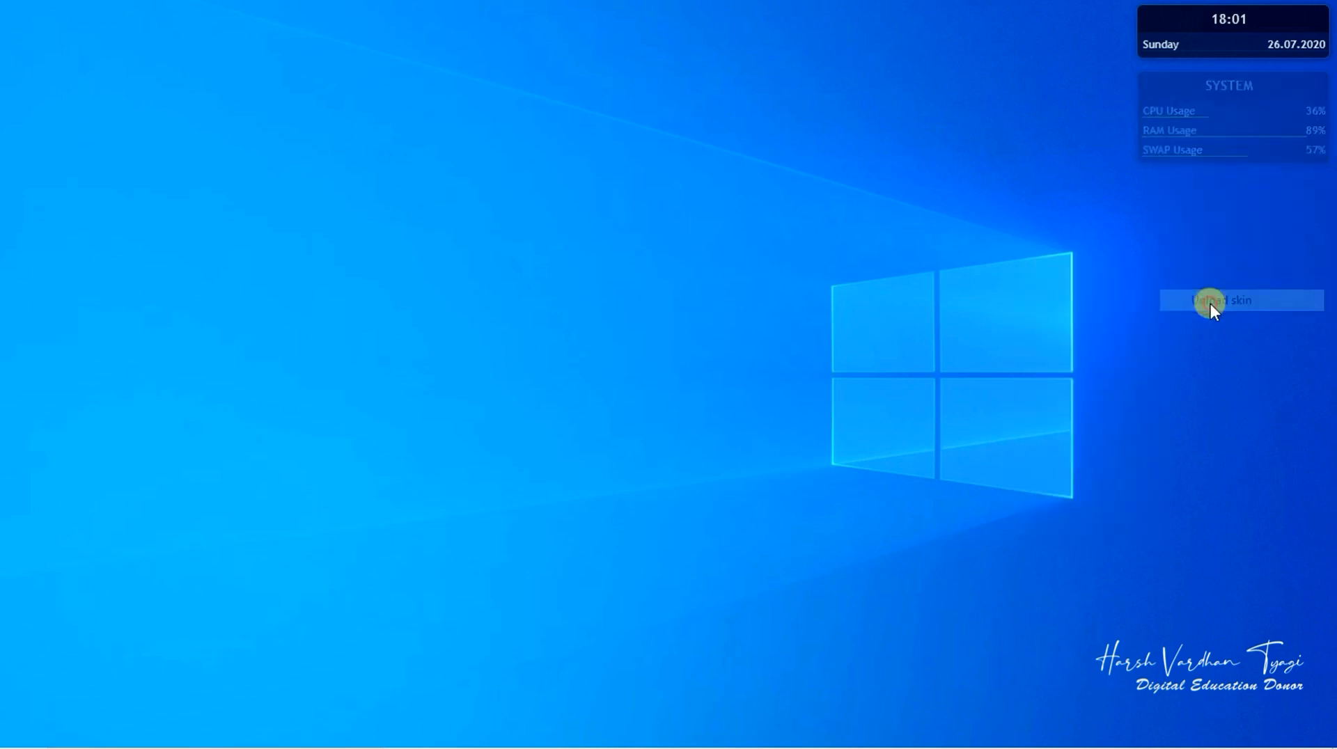
{"action": "right_click", "coordinate": [1150, 19]}
{"action": "left_click", "coordinate": [1208, 241]}
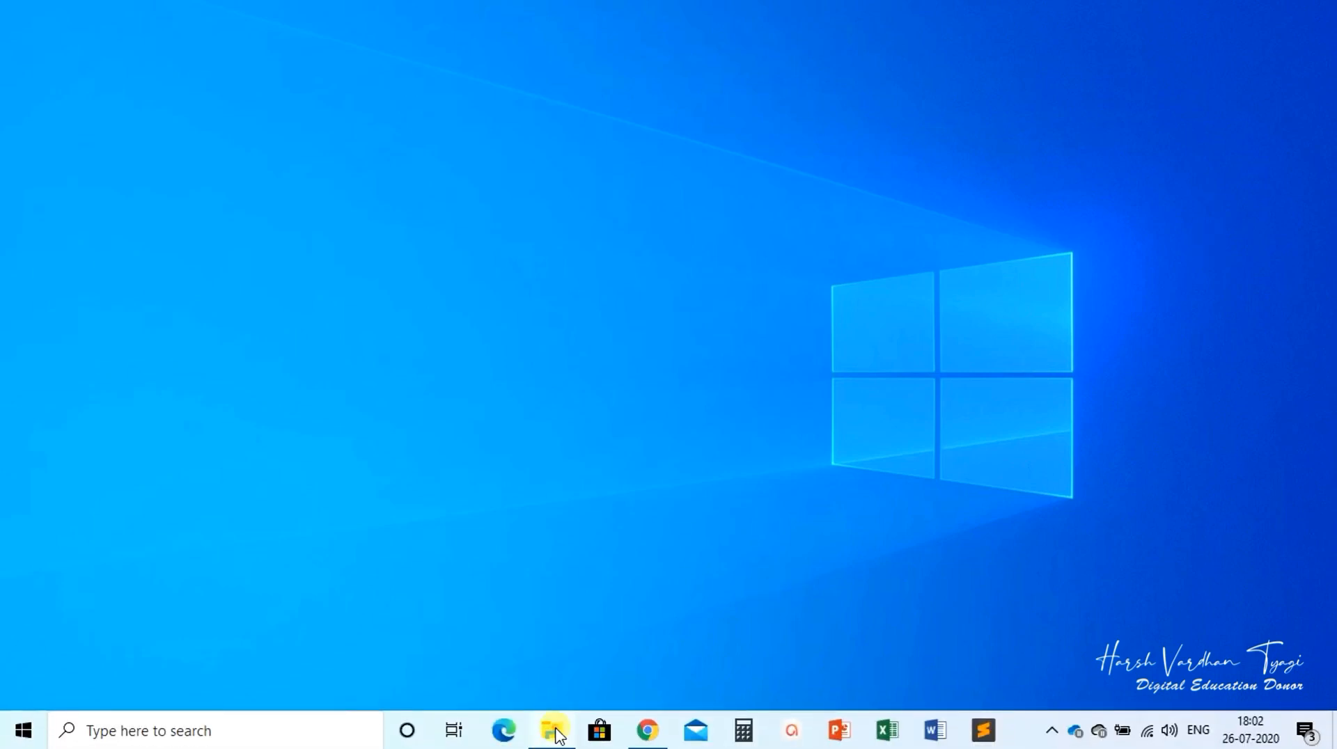
Extract the Monstera Leaves Theme Folder archive in Desktop Themes into a folder of the same name
{"action": "left_click", "coordinate": [557, 733]}
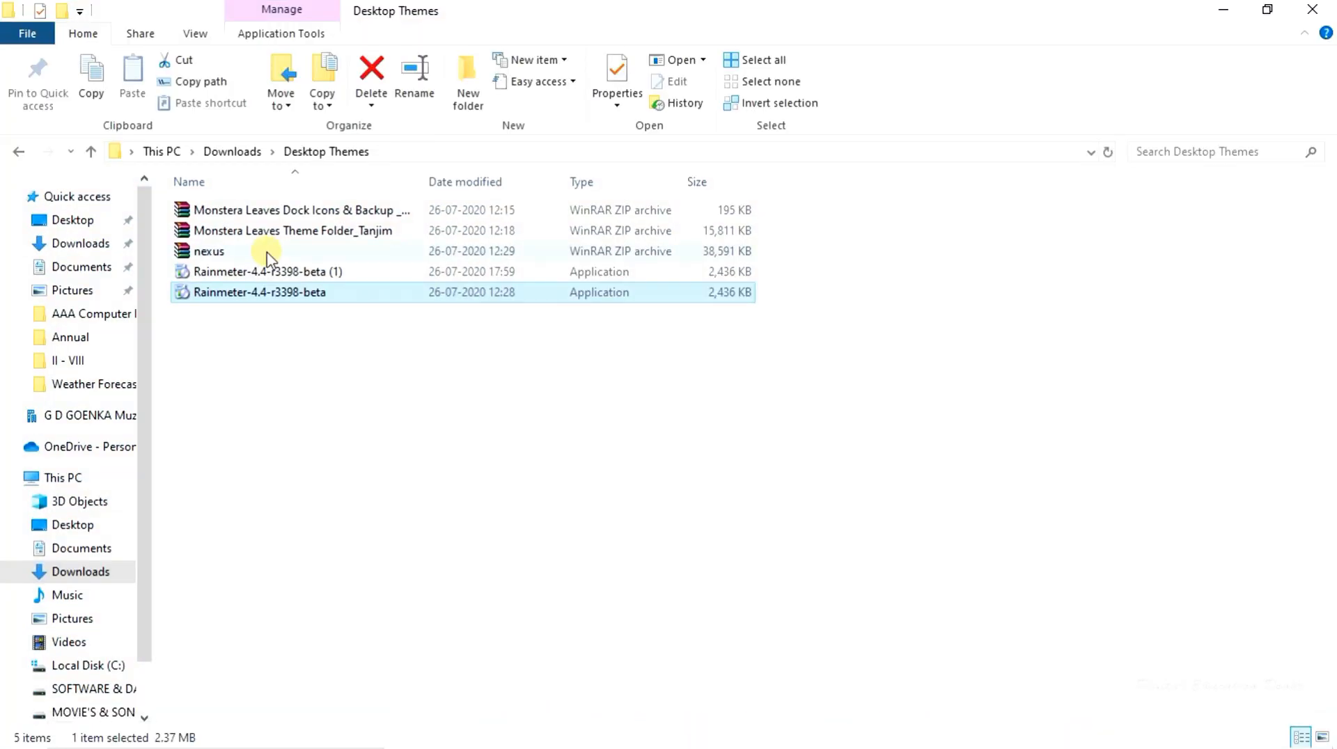
{"action": "left_click", "coordinate": [245, 232]}
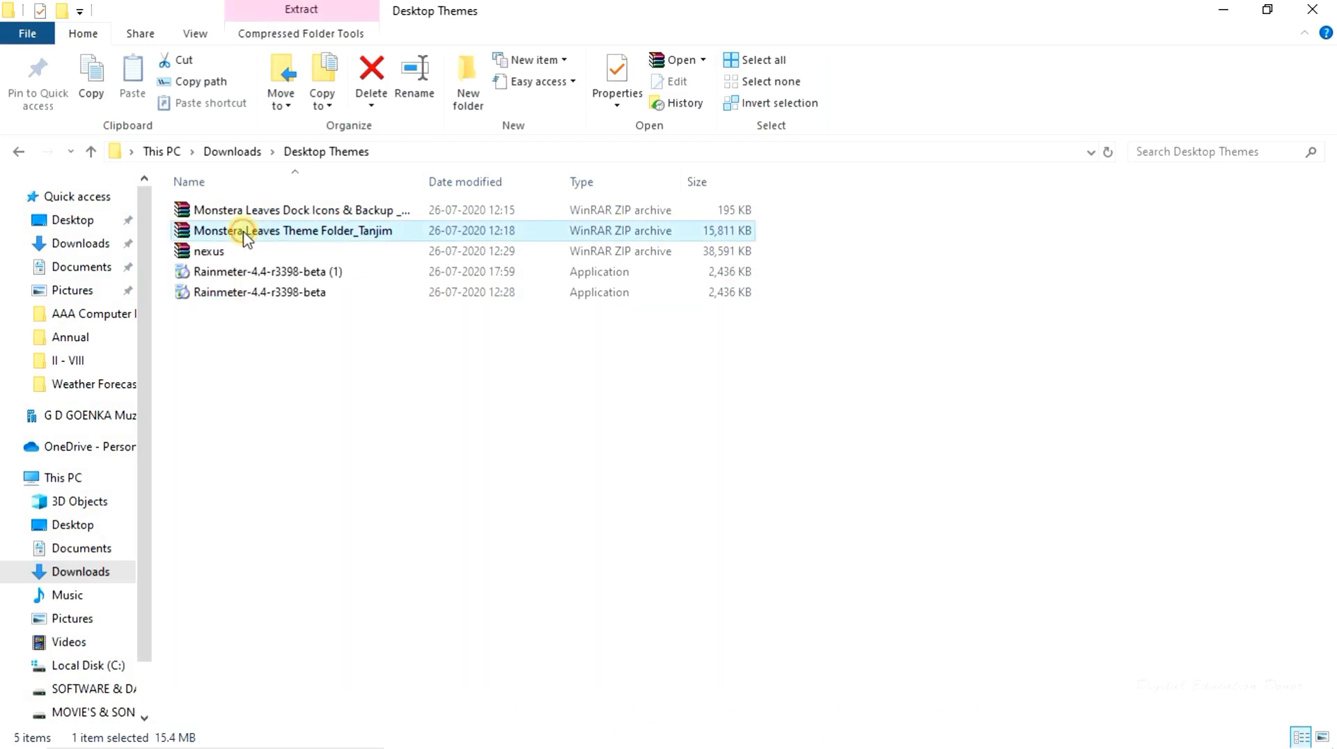
{"action": "right_click", "coordinate": [245, 232]}
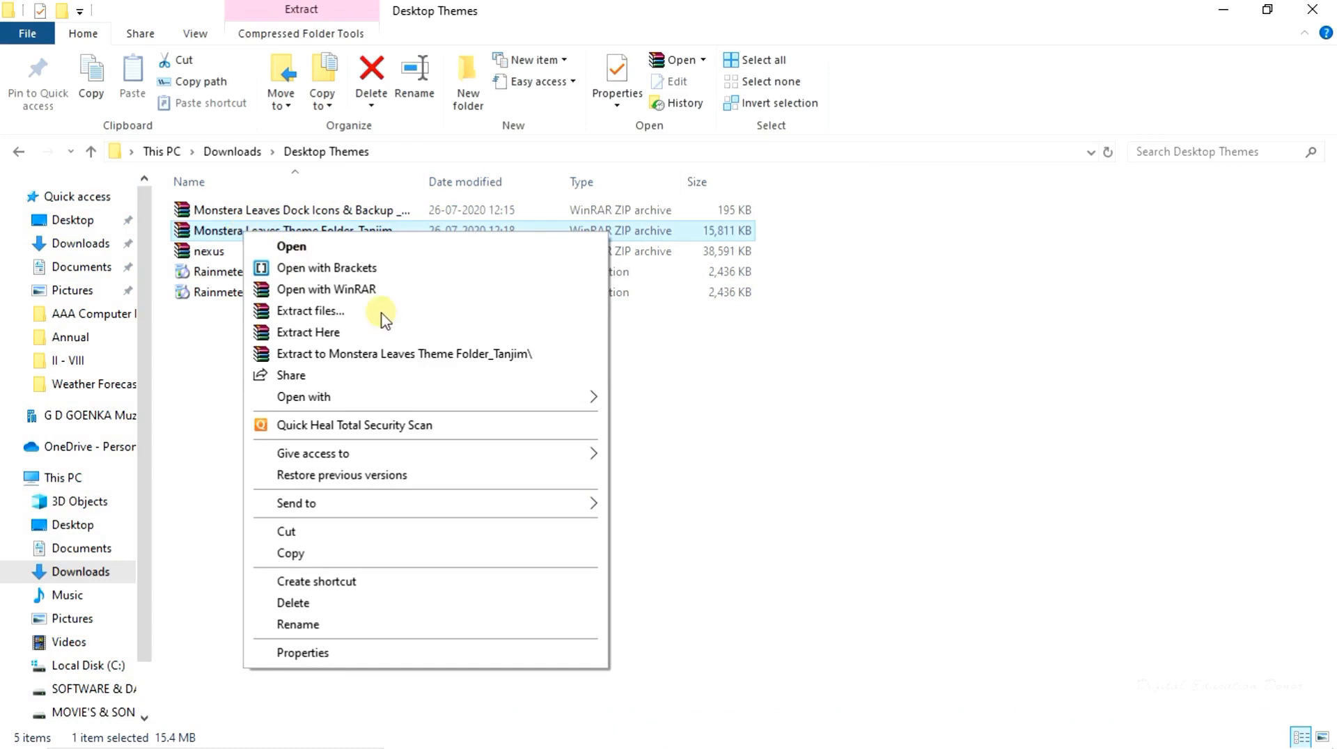
{"action": "left_click", "coordinate": [367, 354]}
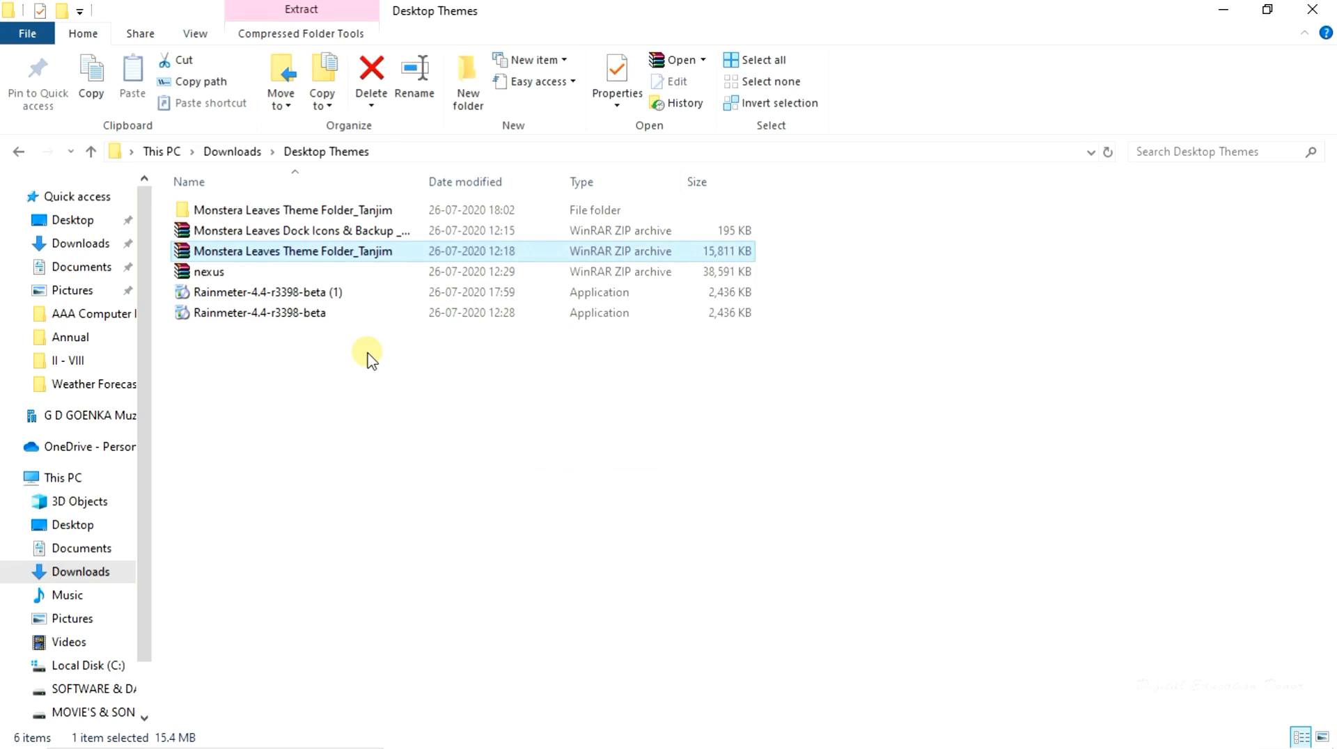
Display the Desktop Themes contents as large icons and open the nested folder inside the extracted Monstera Leaves Theme Folder
{"action": "left_click", "coordinate": [319, 370]}
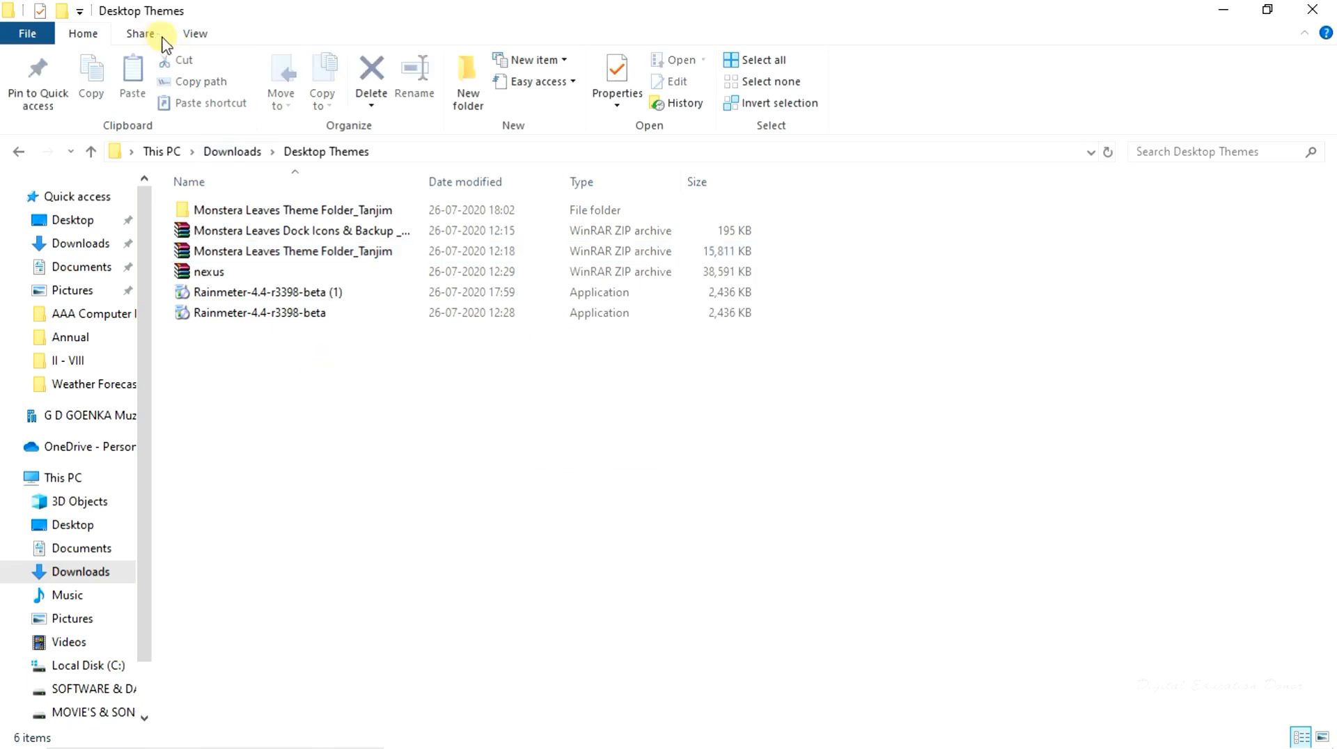
{"action": "left_click", "coordinate": [193, 35]}
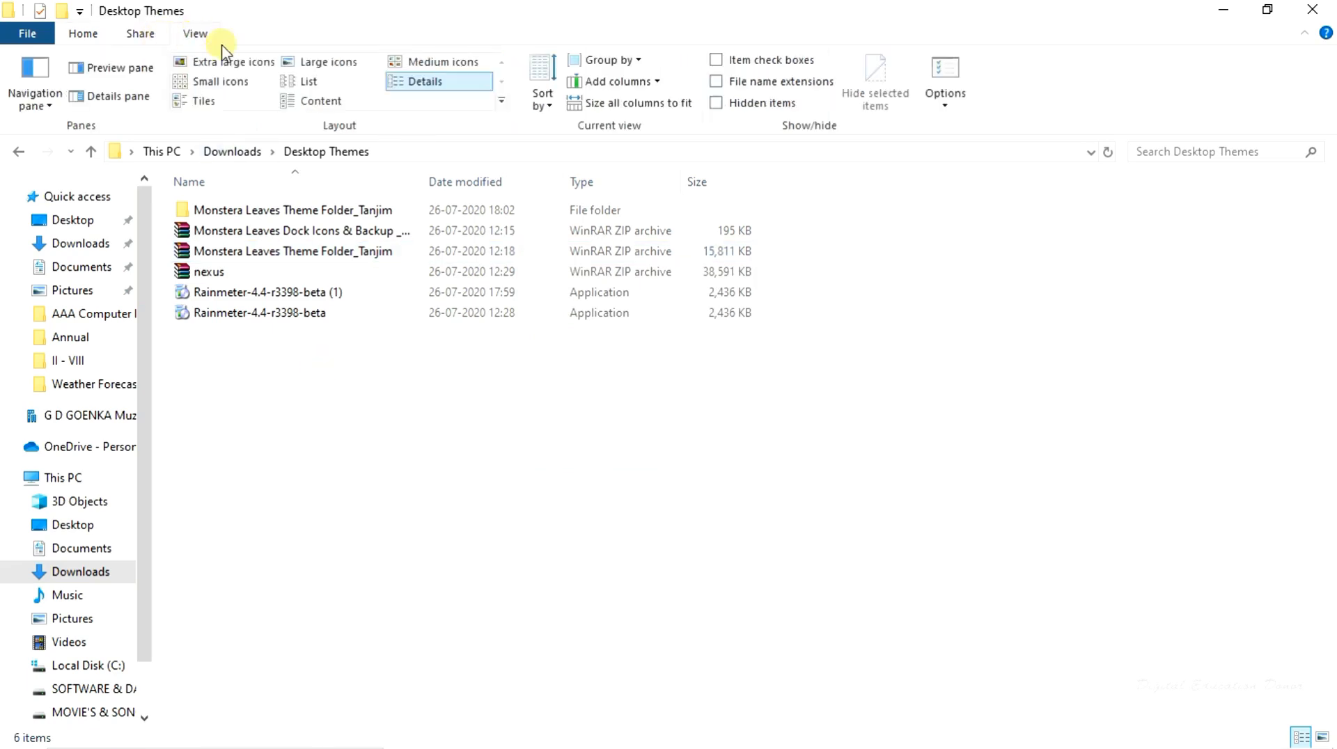
{"action": "left_click", "coordinate": [296, 64]}
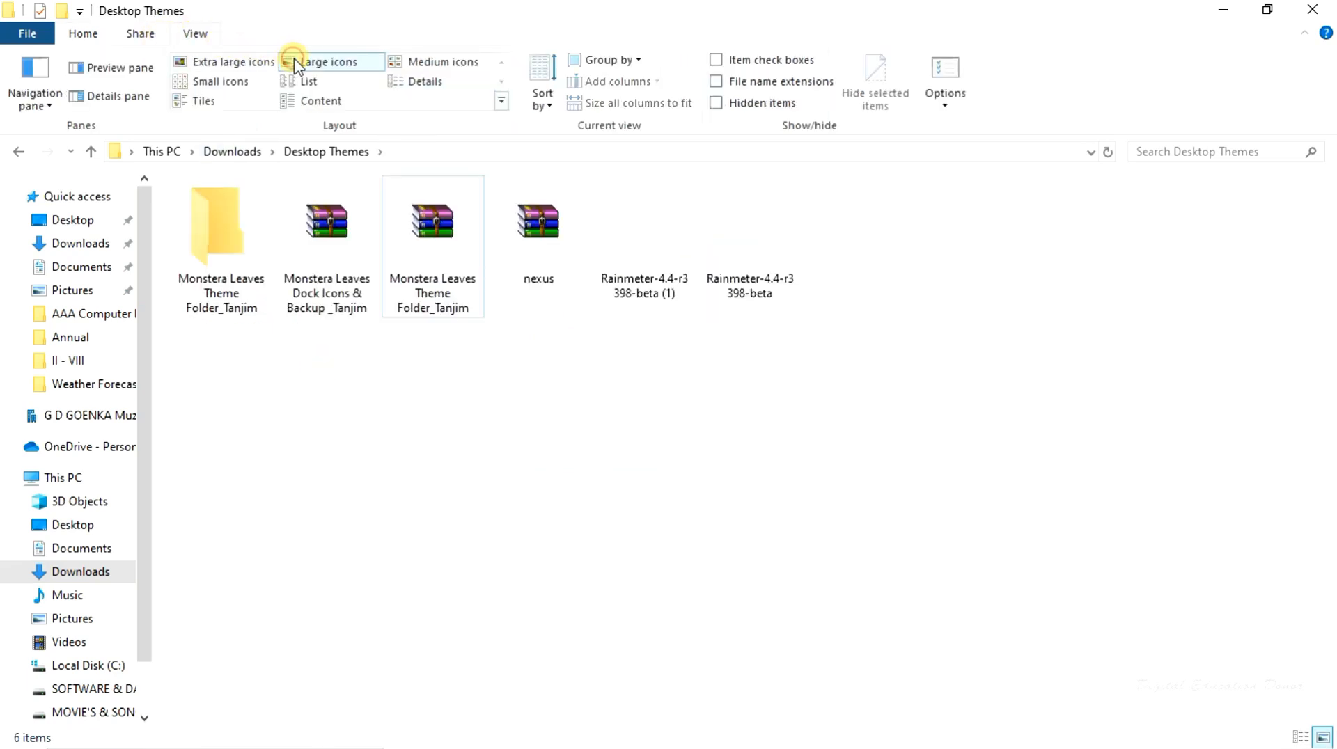
{"action": "double_click", "coordinate": [235, 271]}
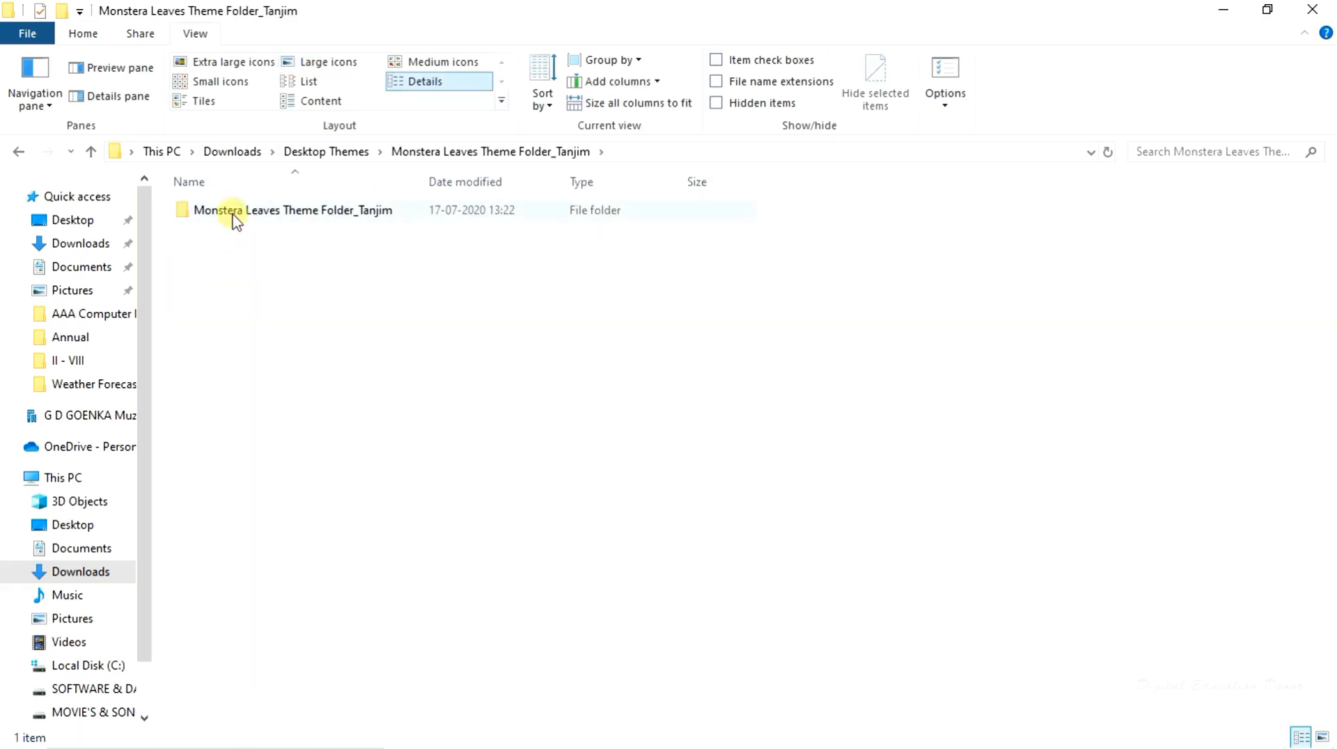
{"action": "left_click", "coordinate": [235, 216]}
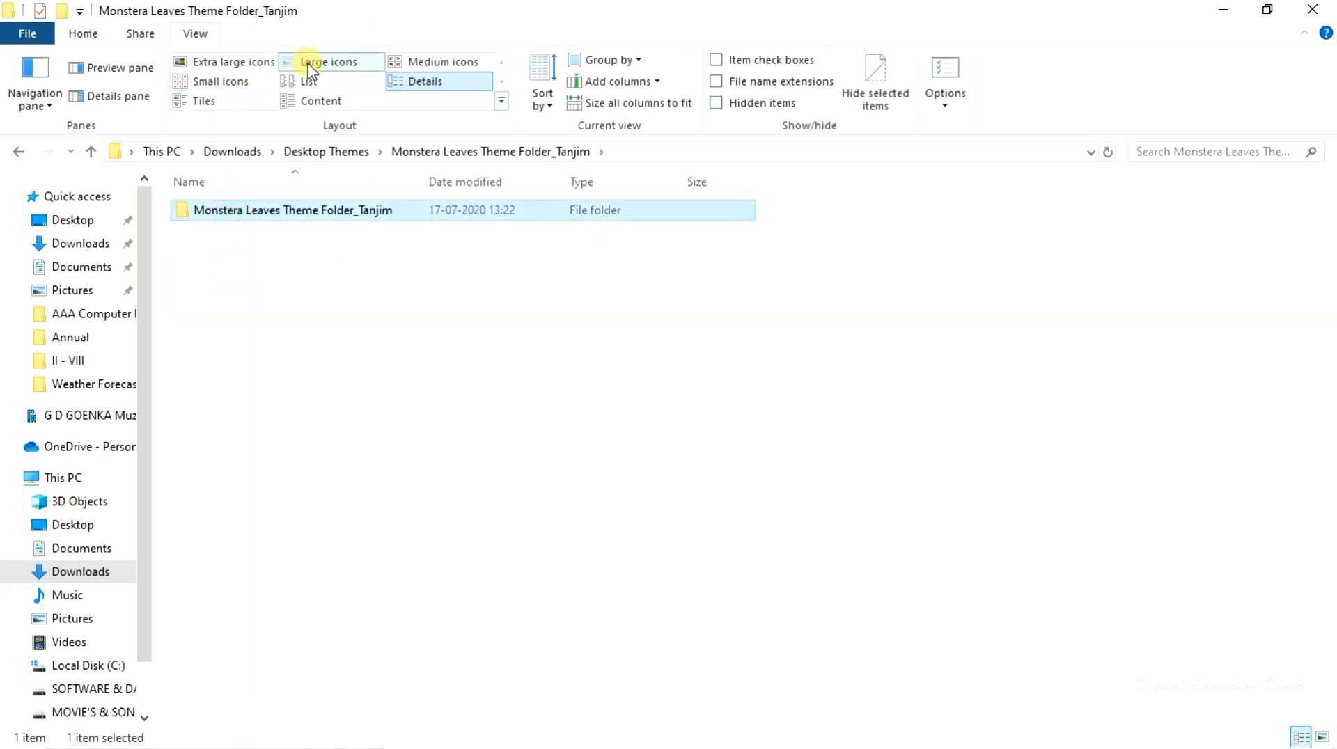
{"action": "left_click", "coordinate": [310, 64]}
{"action": "double_click", "coordinate": [223, 224]}
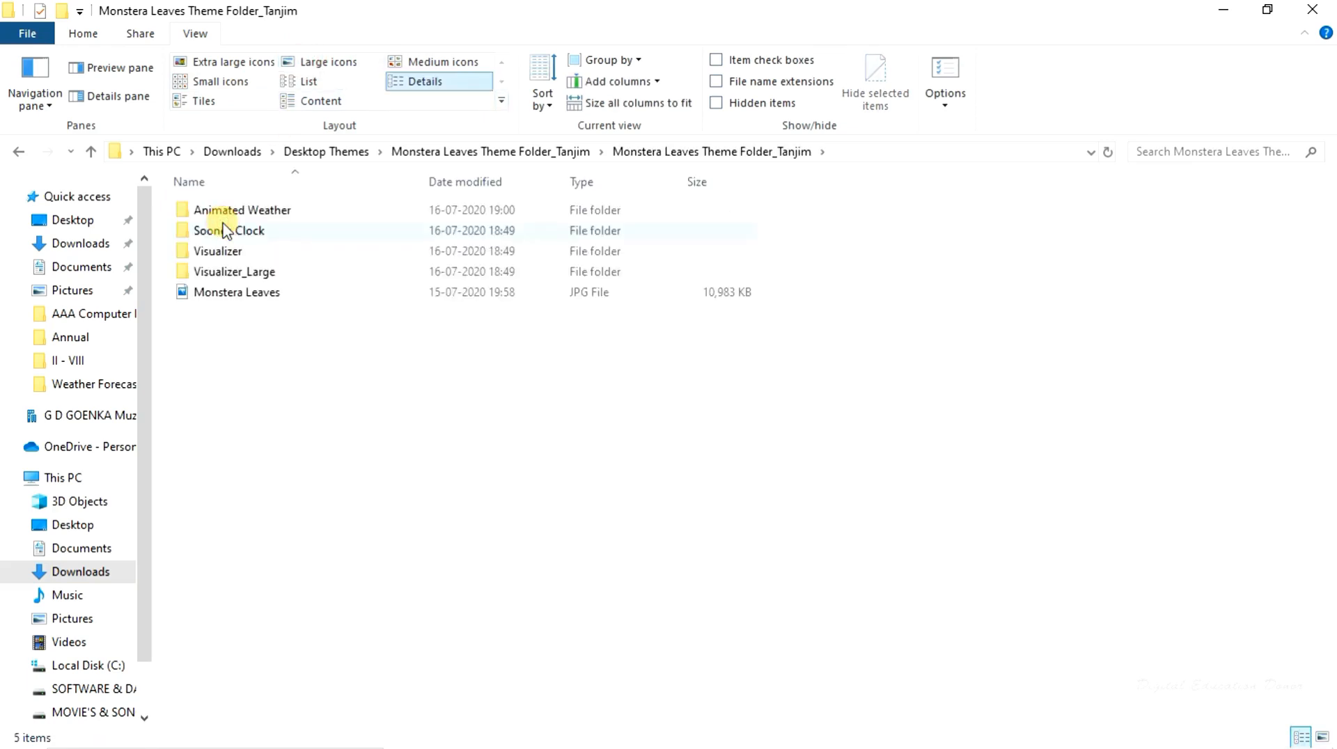
{"action": "left_click", "coordinate": [251, 303]}
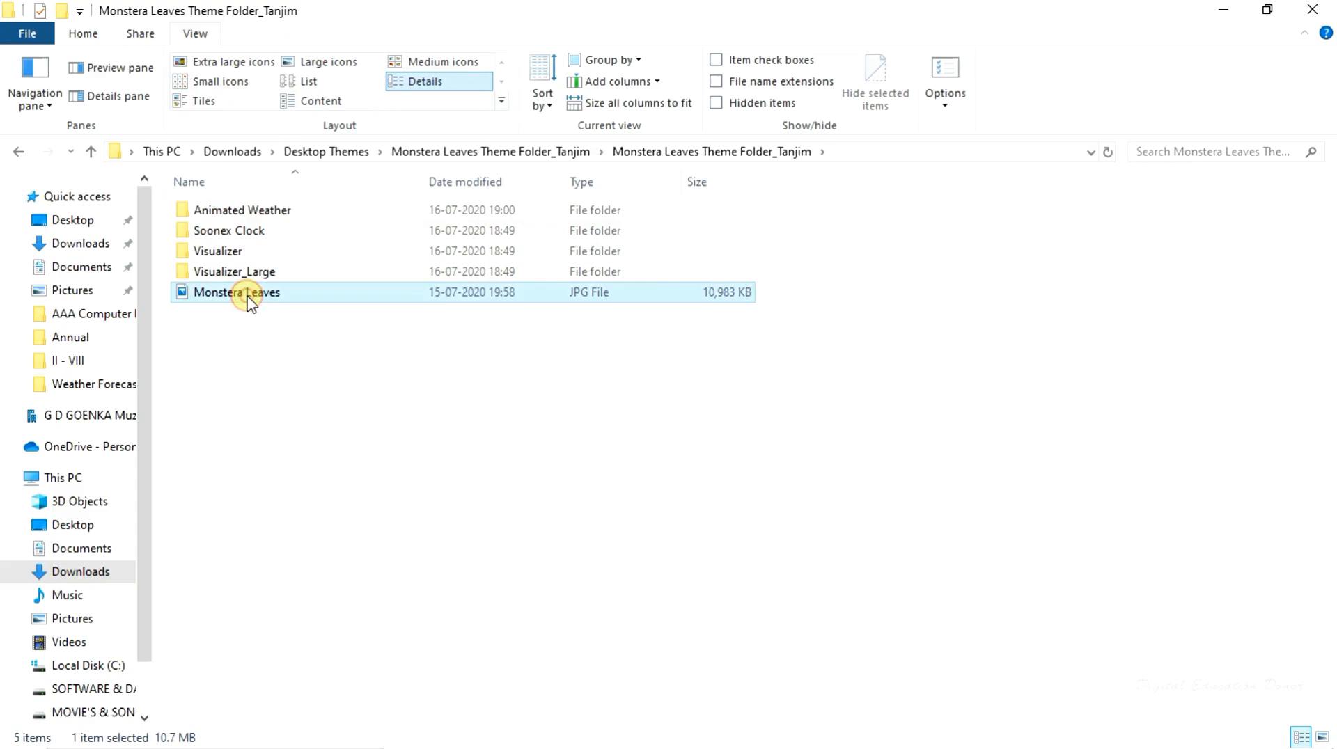
{"action": "double_click", "coordinate": [250, 303]}
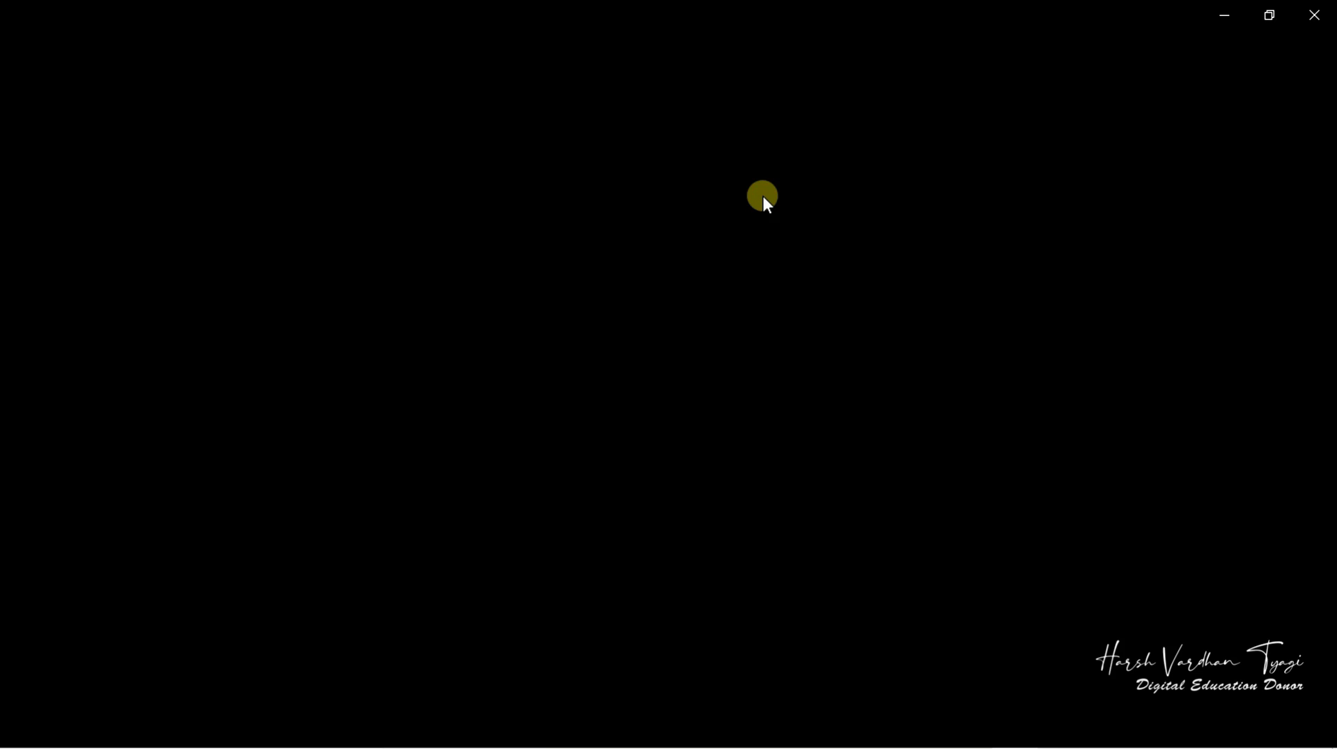
{"action": "left_click", "coordinate": [1223, 17]}
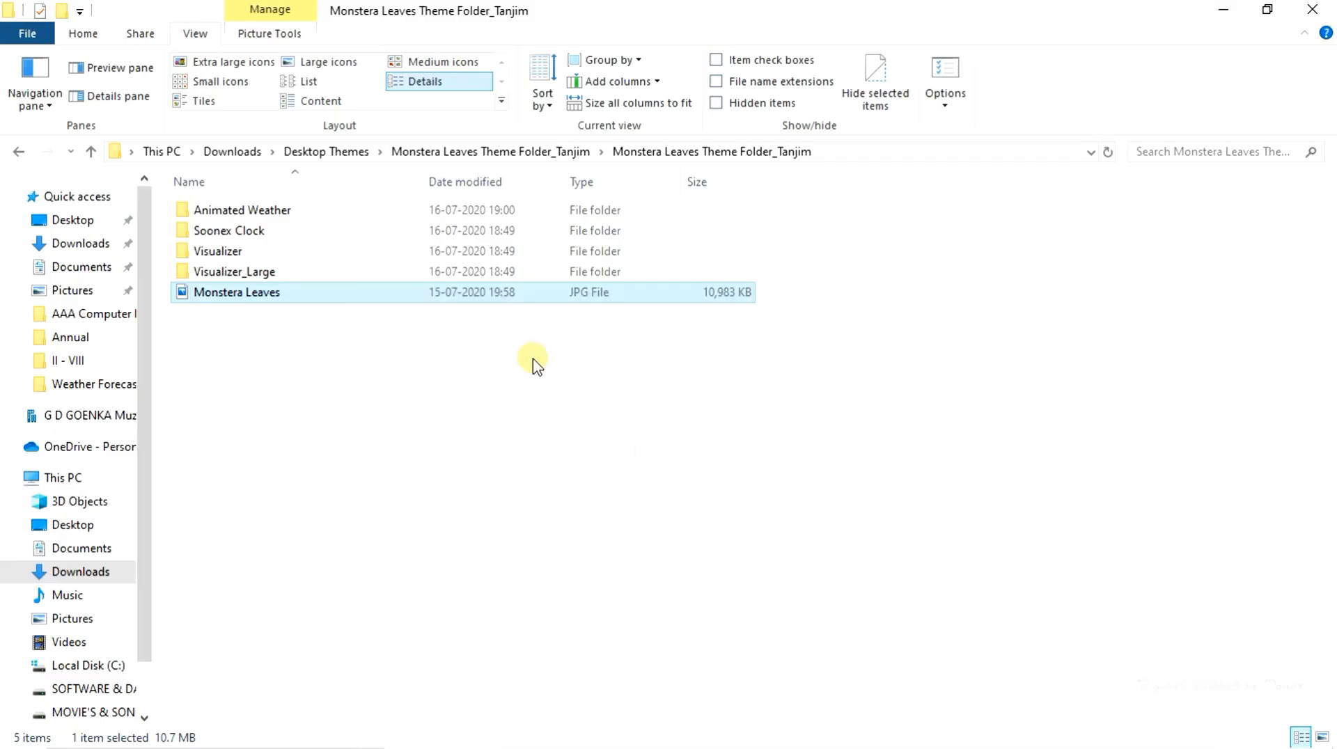
{"action": "mouse_move", "coordinate": [603, 747]}
{"action": "left_click", "coordinate": [1014, 735]}
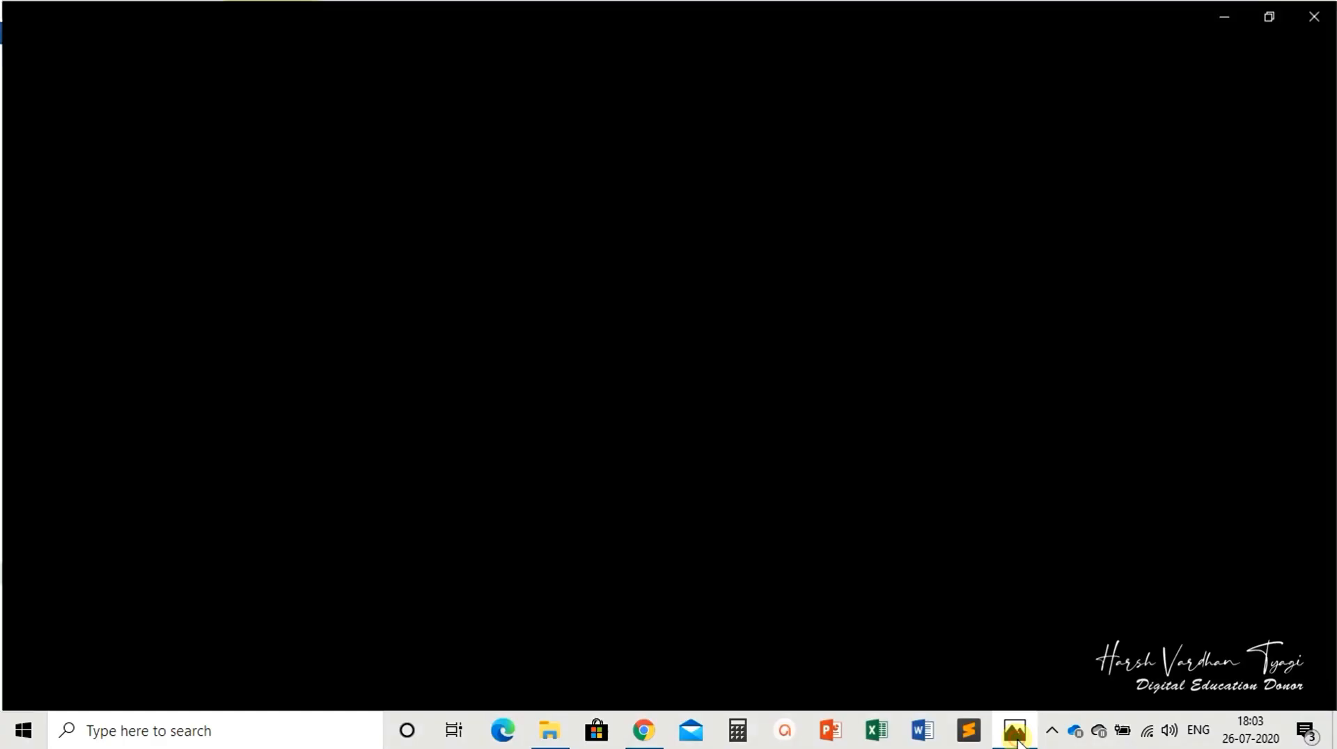
{"action": "left_click", "coordinate": [1318, 27]}
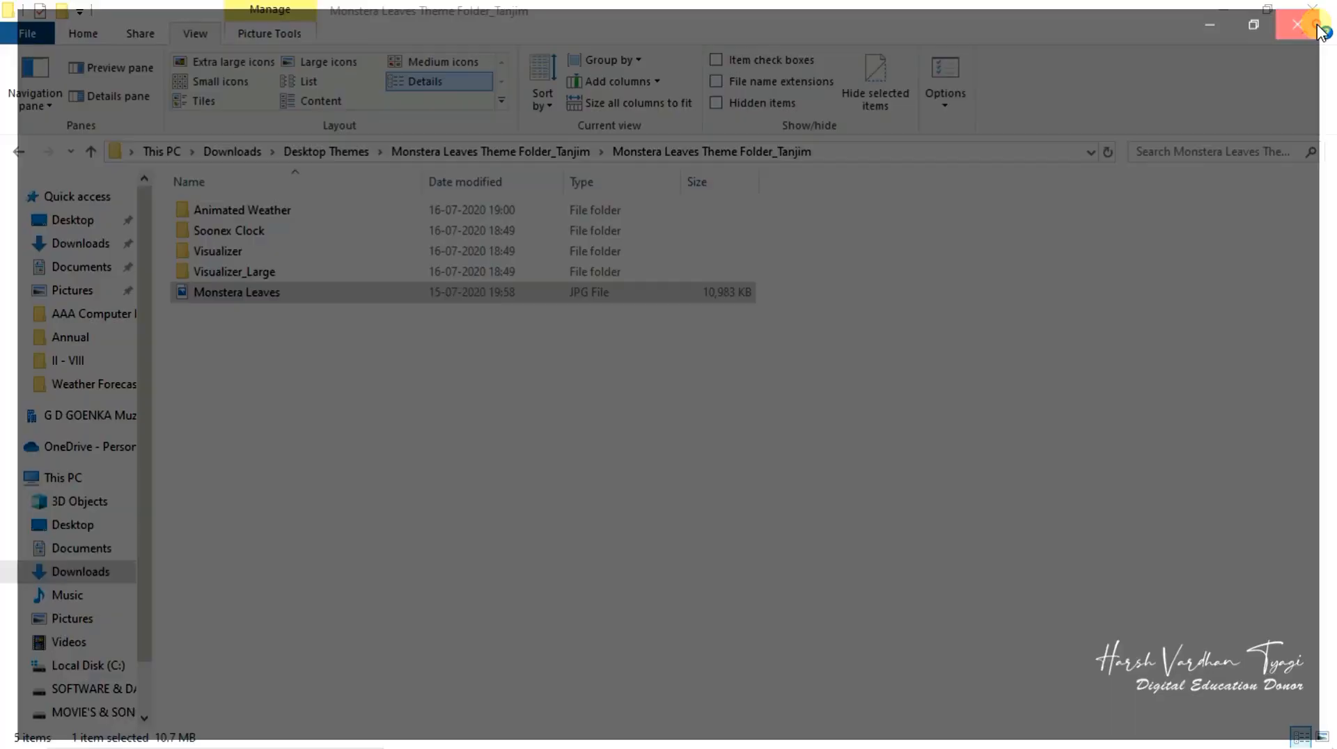
Set the Monstera Leaves image as the desktop background from Photos, close it and minimize the folder window
{"action": "double_click", "coordinate": [235, 300]}
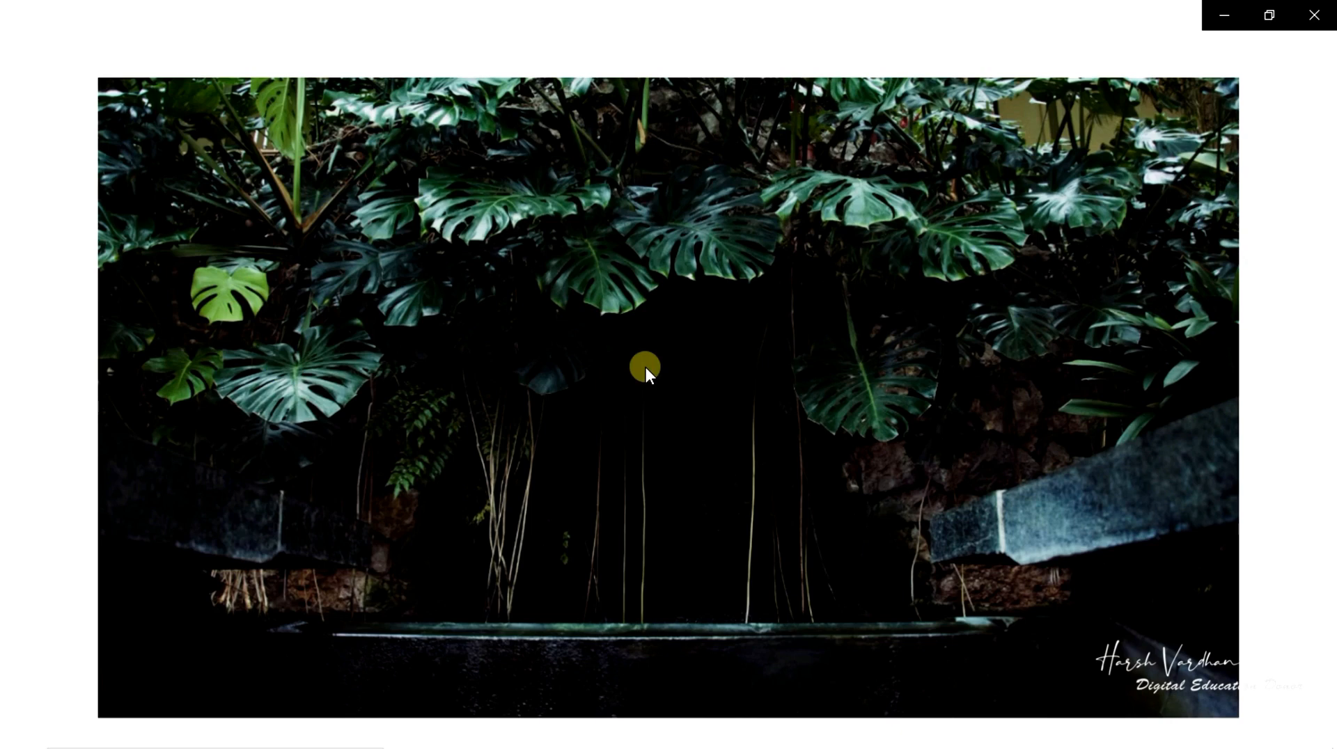
{"action": "right_click", "coordinate": [670, 191]}
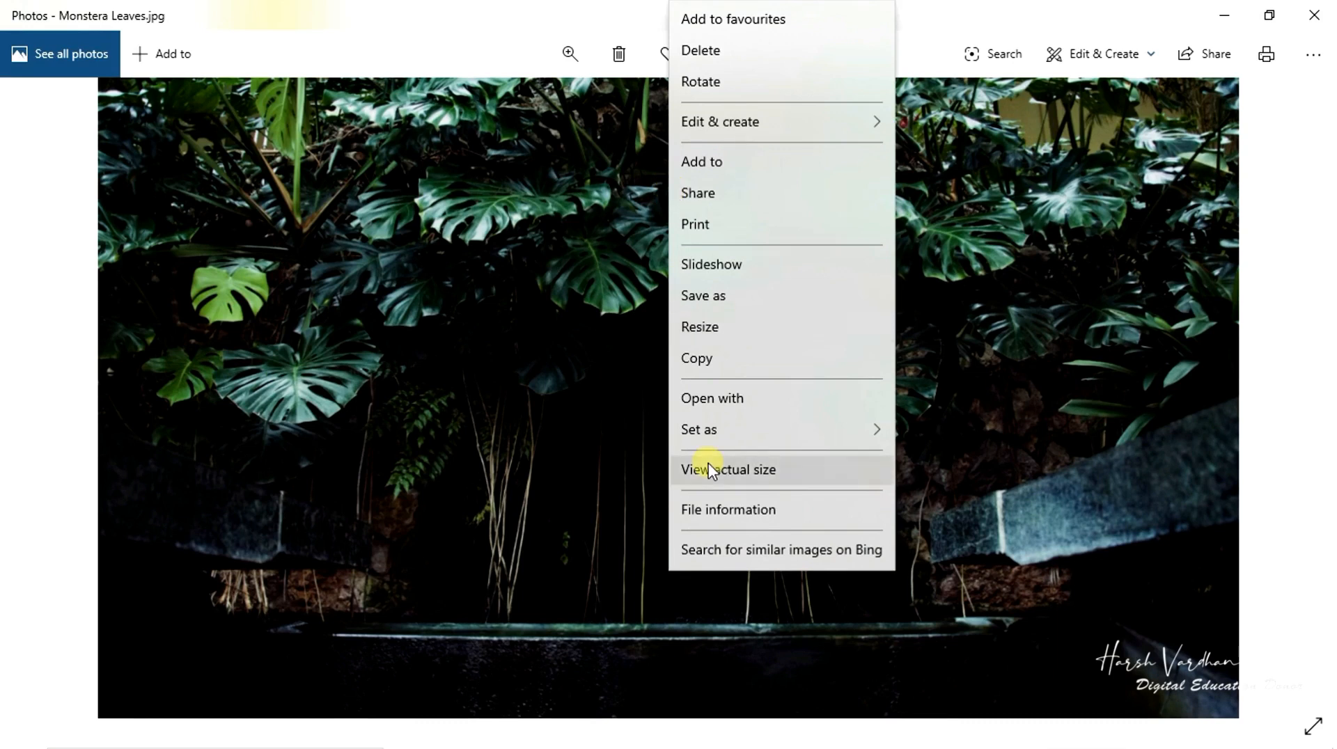
{"action": "mouse_move", "coordinate": [829, 434]}
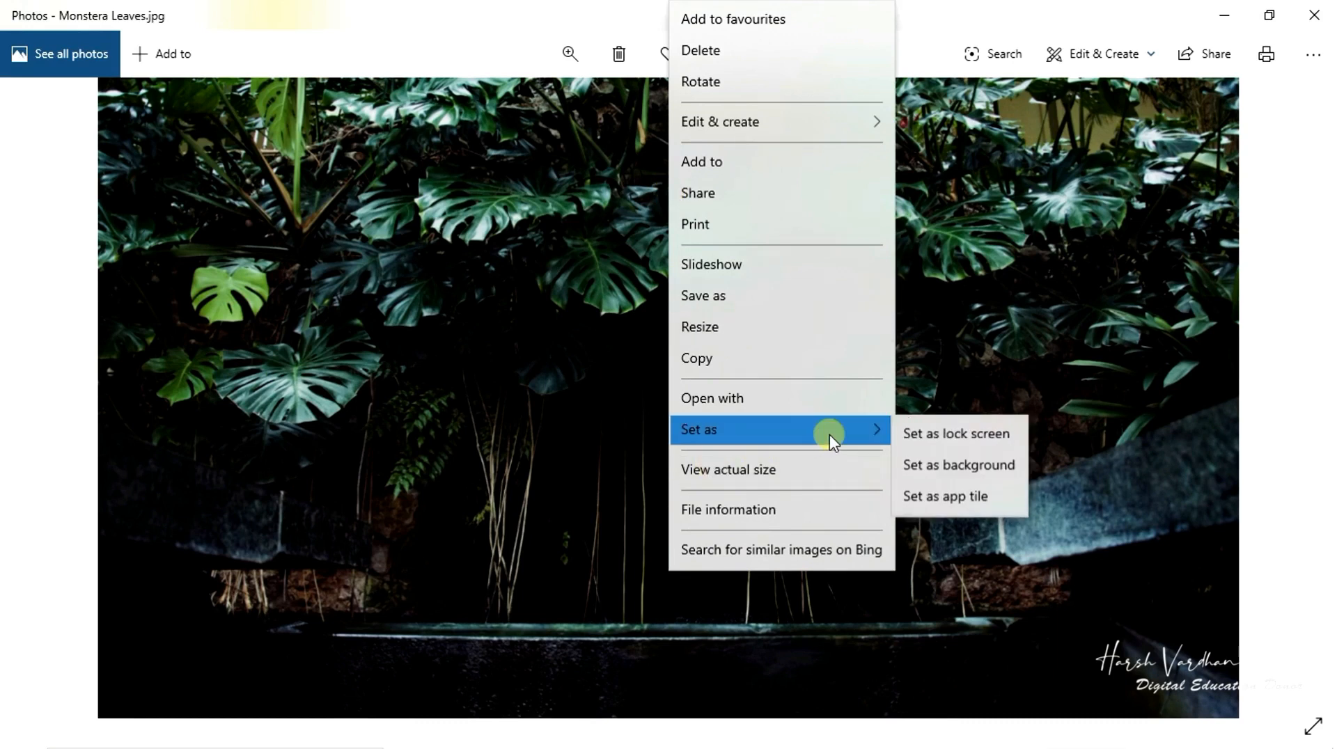
{"action": "left_click", "coordinate": [945, 479]}
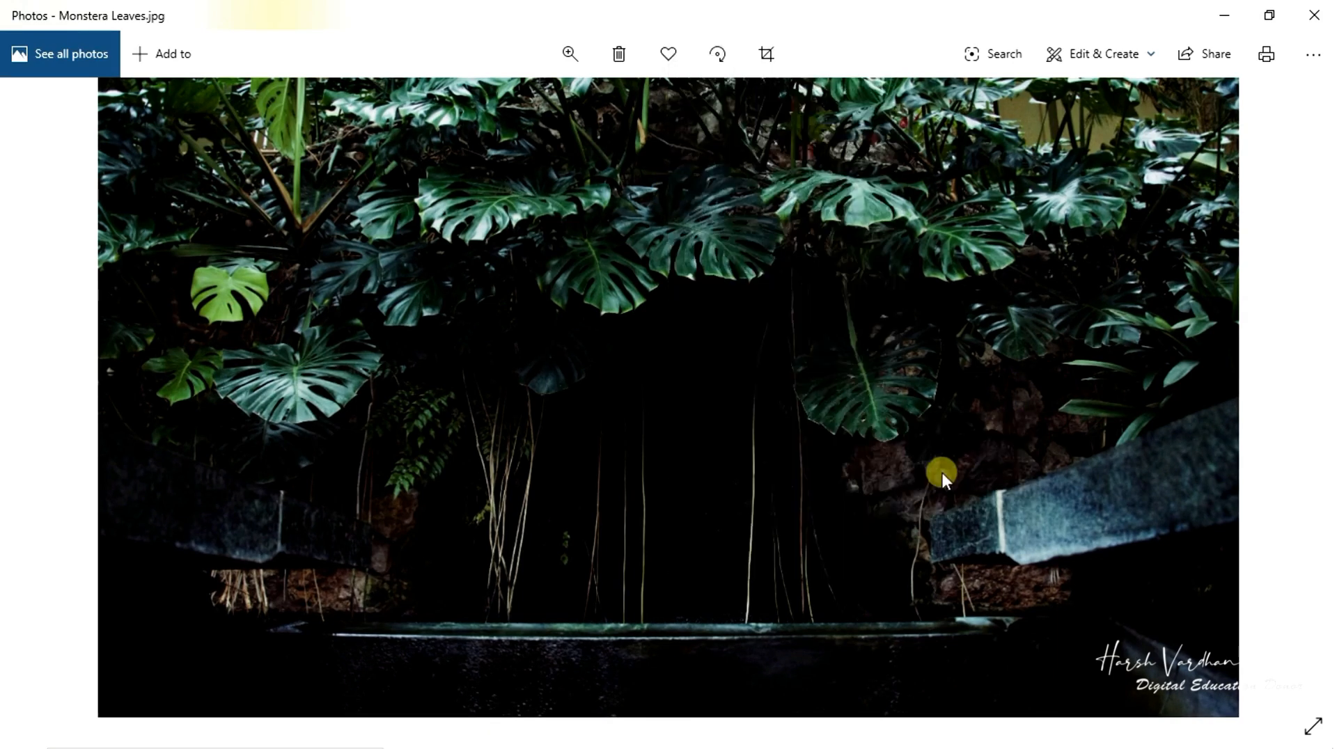
{"action": "left_click", "coordinate": [1309, 21]}
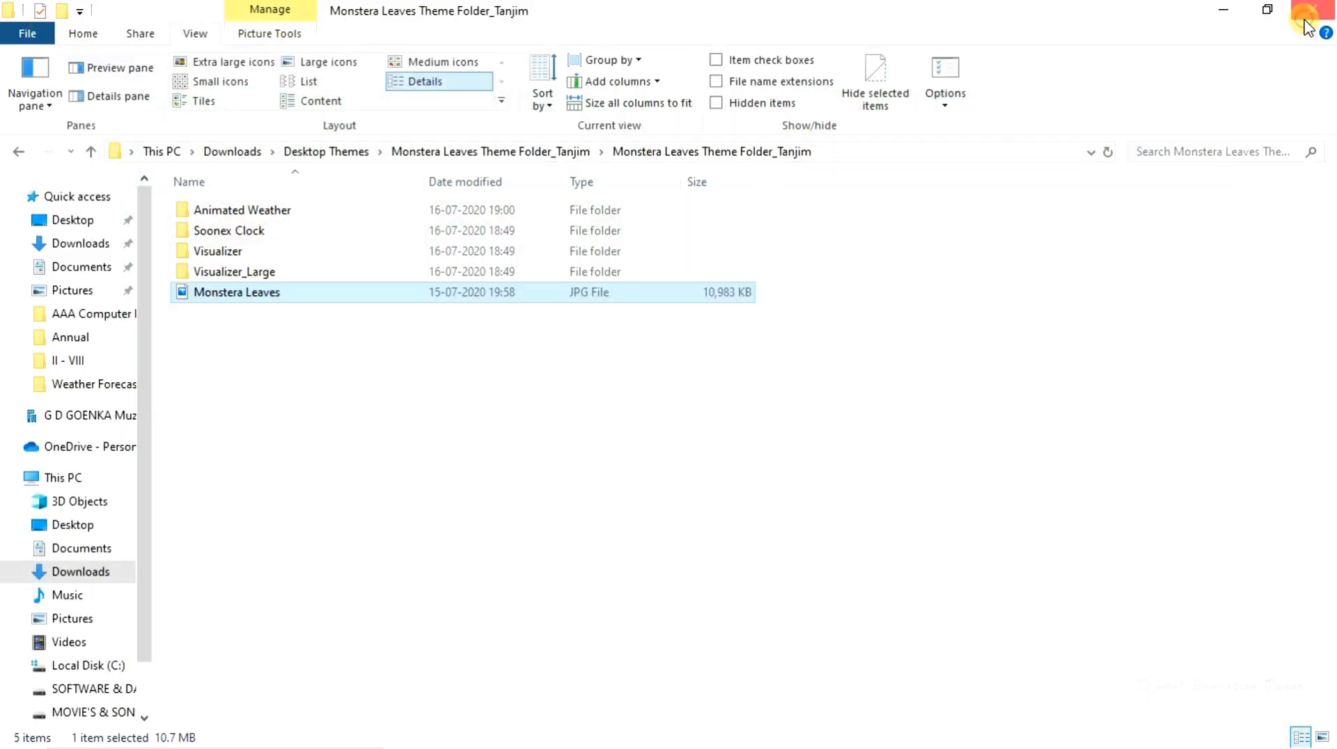
{"action": "left_click", "coordinate": [1224, 13]}
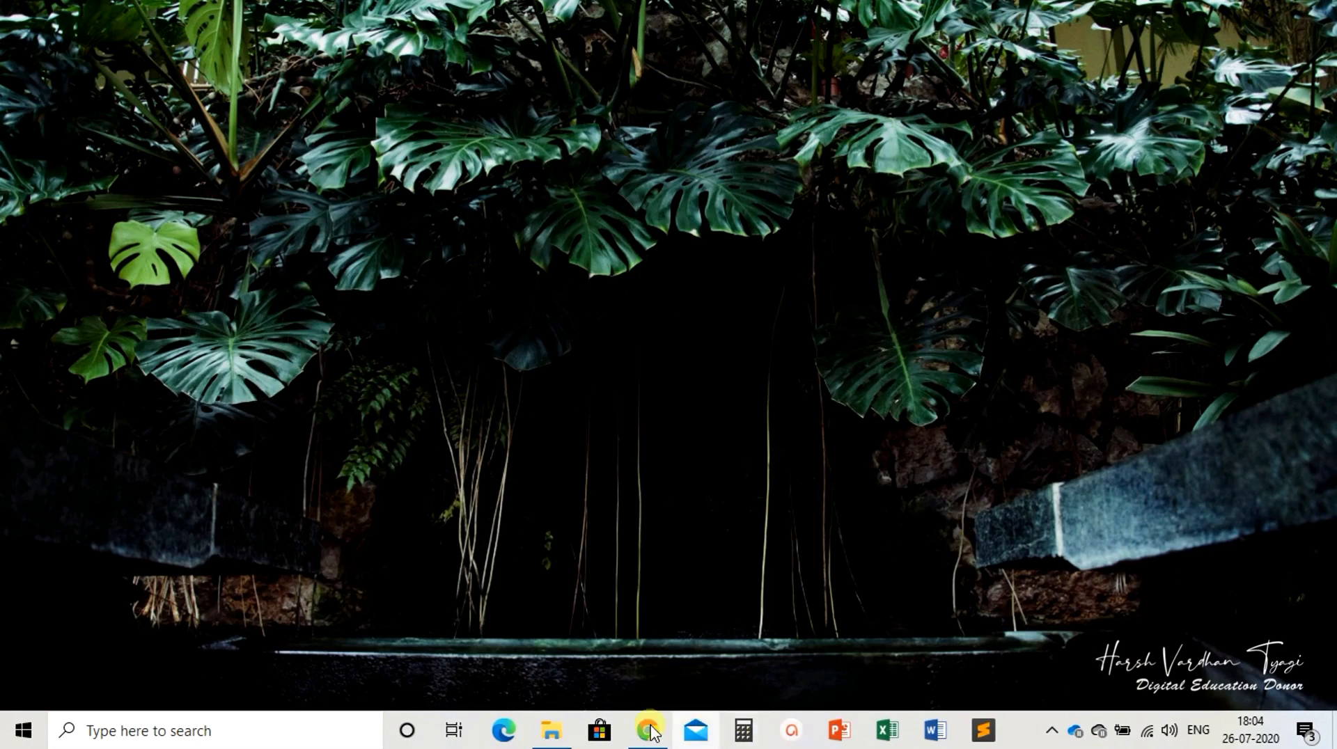
Copy the Animated Weather, Soonex Clock, Visualizer and Visualizer_Large folders from the Monstera Leaves theme folder
{"action": "left_click", "coordinate": [552, 731]}
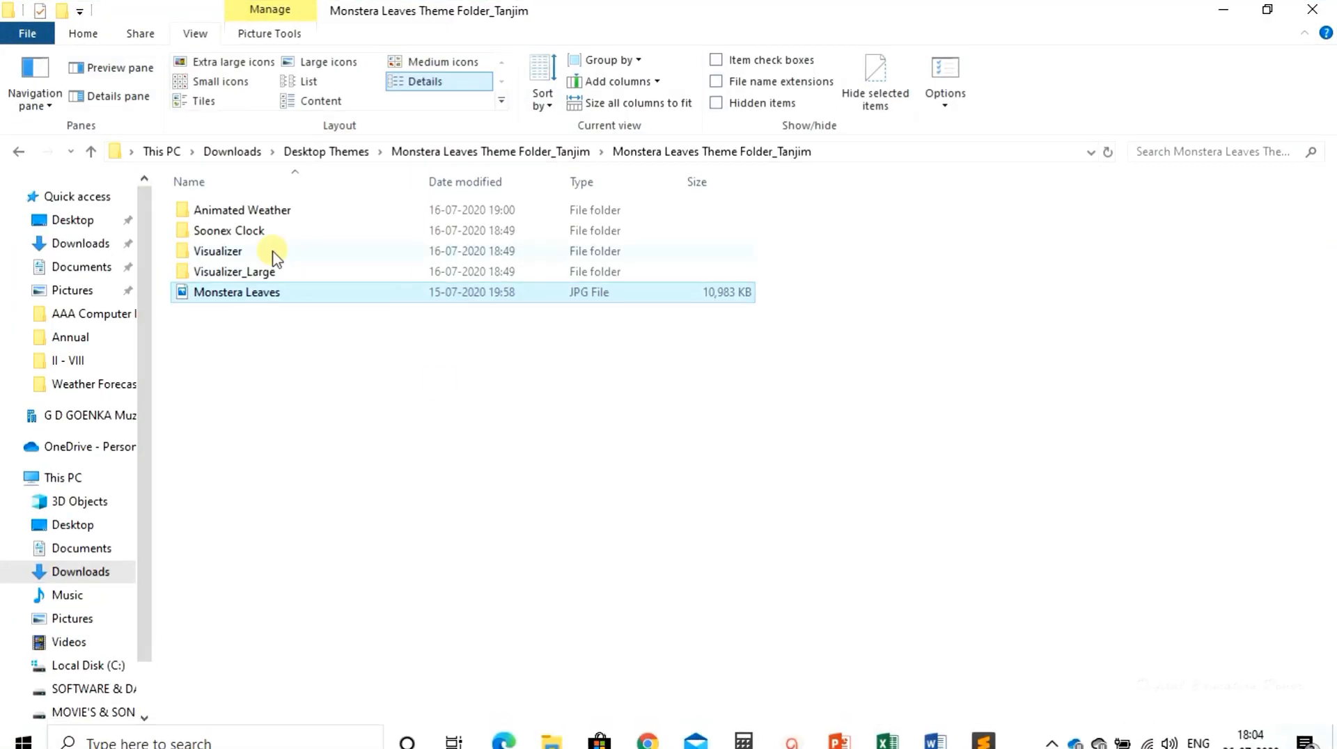
{"action": "left_click", "coordinate": [222, 210]}
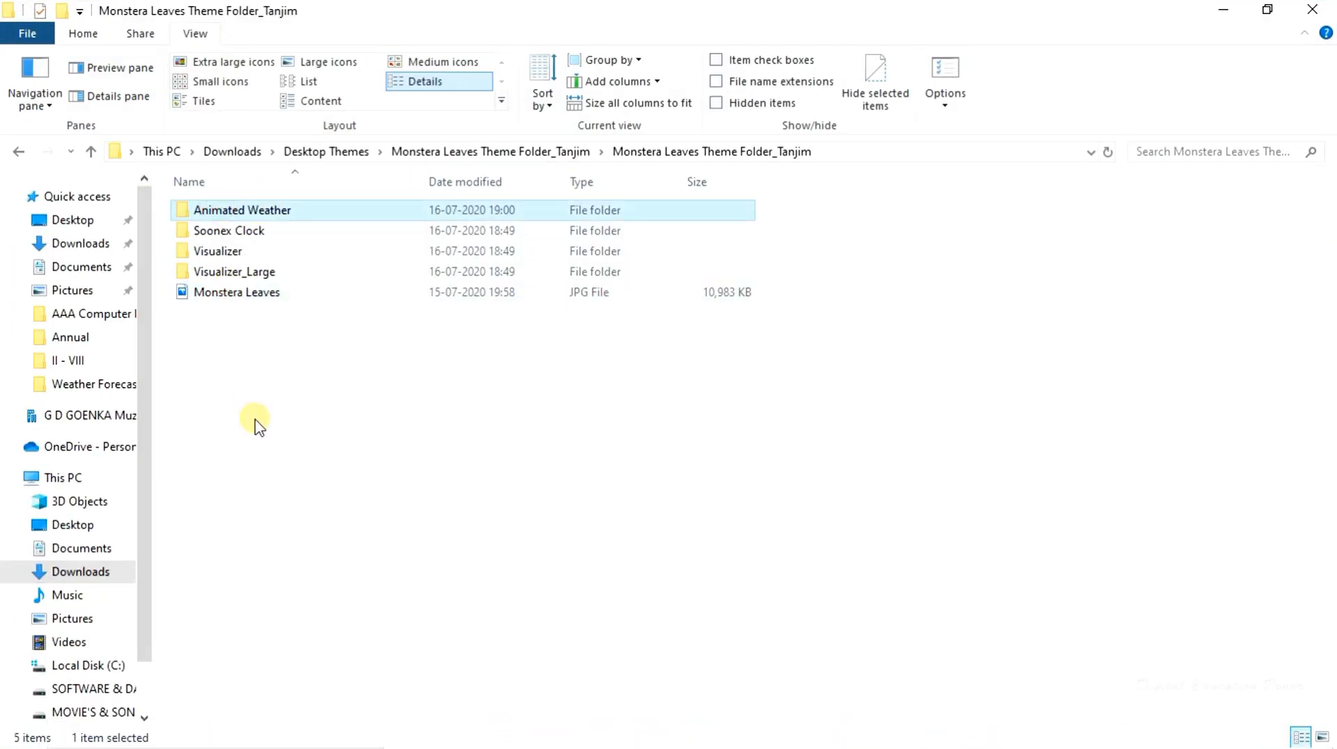
{"action": "key", "text": "shift+Down"}
{"action": "key", "text": "shift+Down"}
{"action": "key", "text": "shift+Down"}
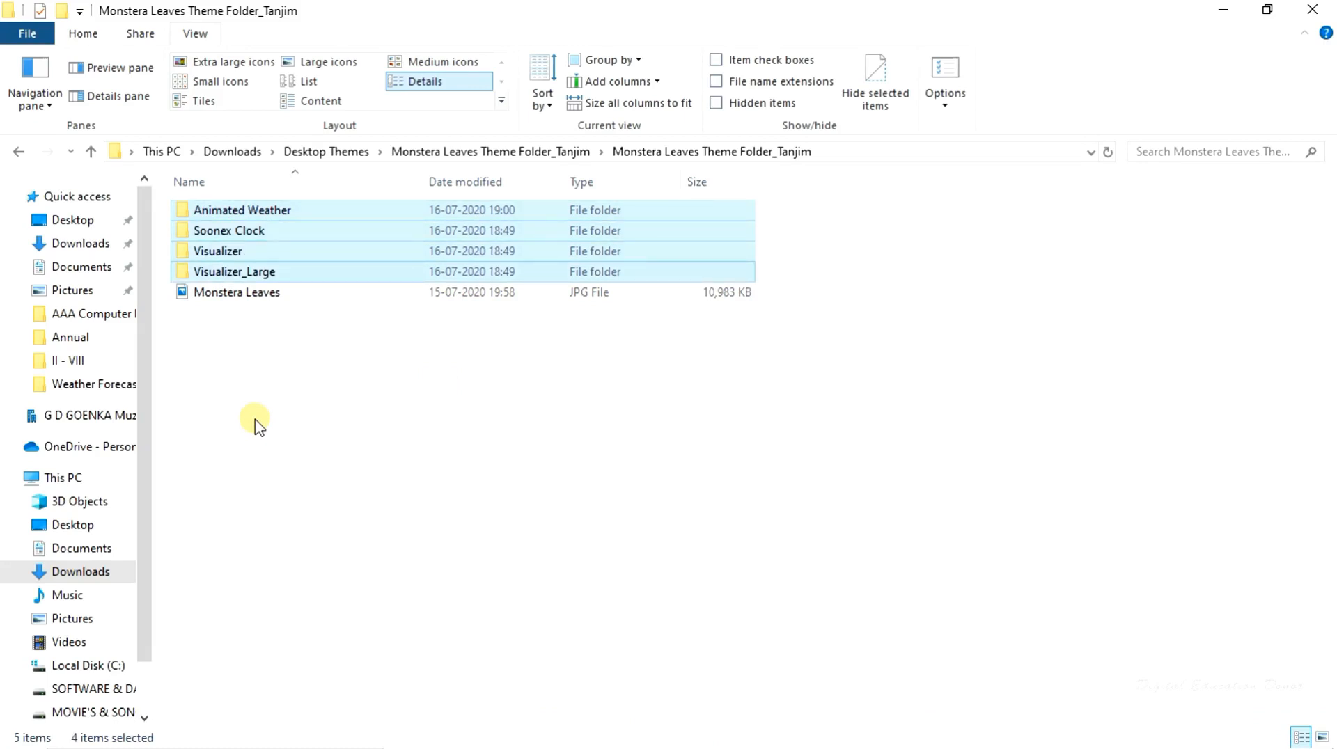
{"action": "right_click", "coordinate": [248, 274]}
{"action": "right_click", "coordinate": [249, 280]}
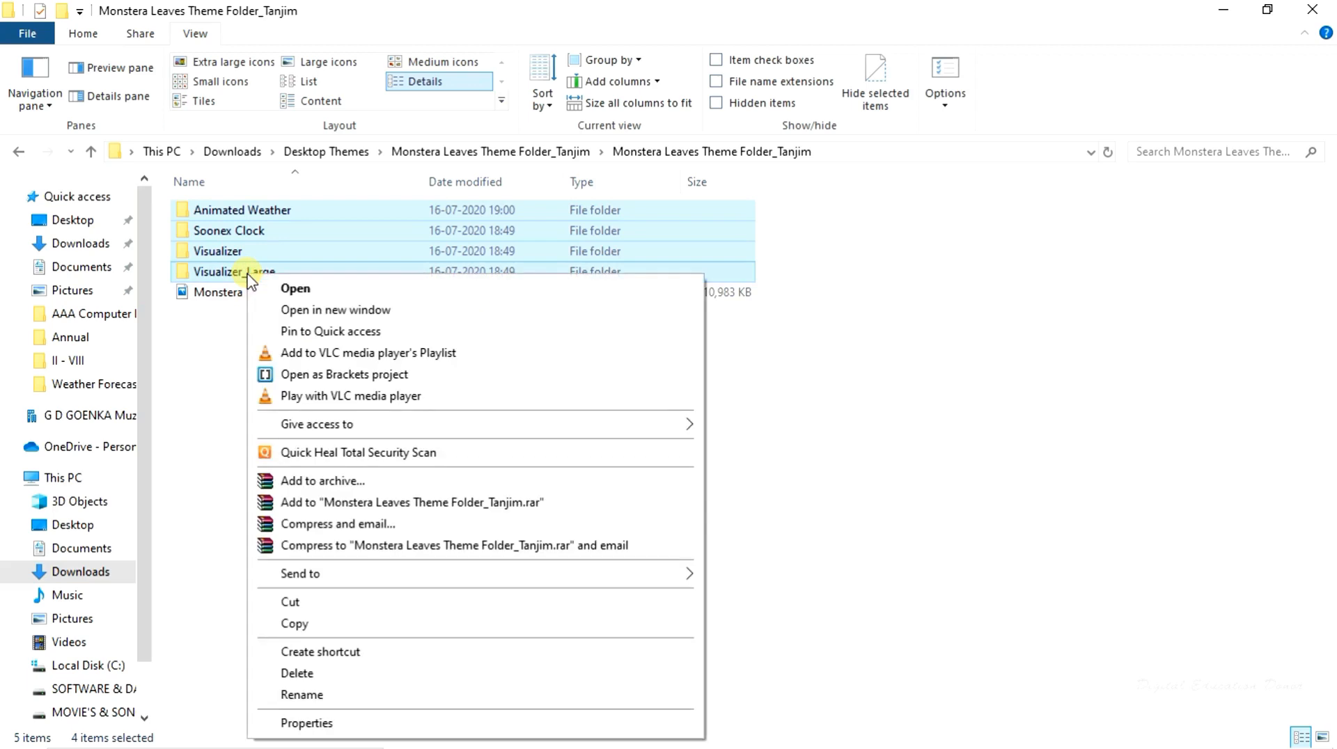
{"action": "left_click", "coordinate": [296, 624]}
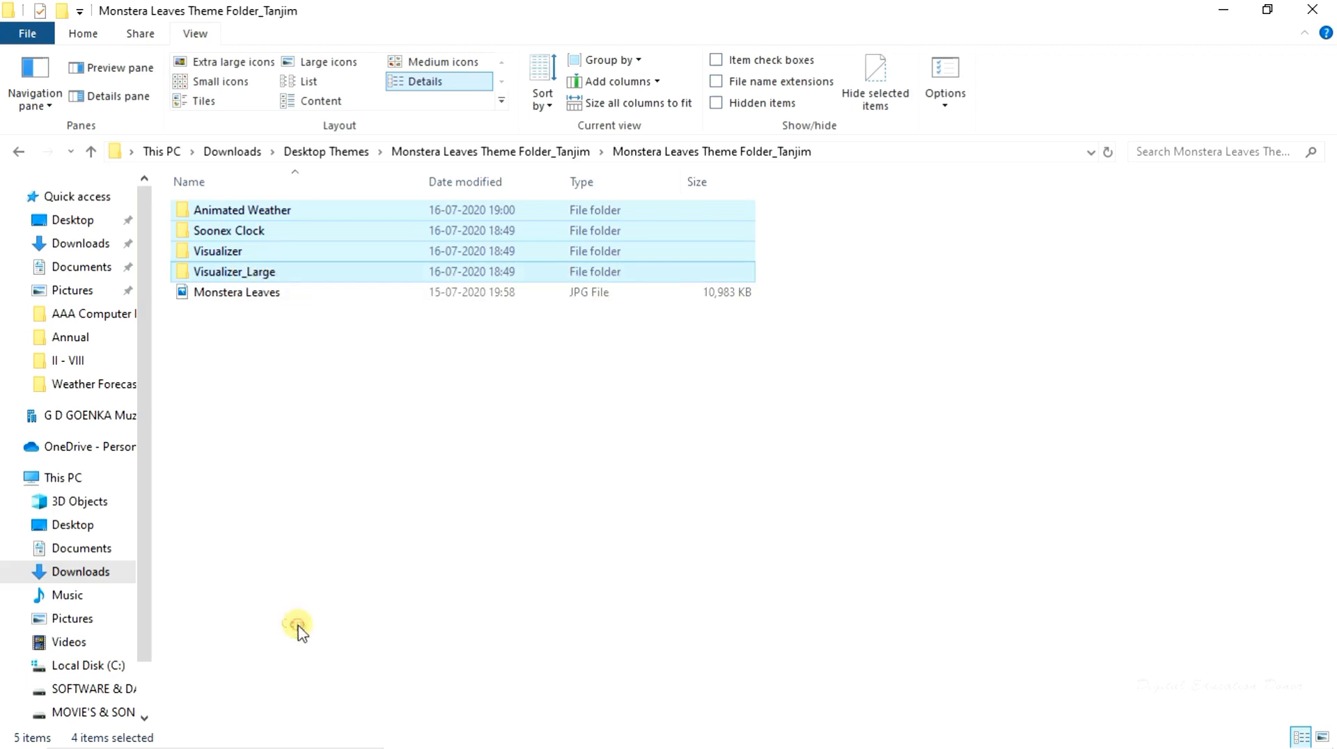
Paste the four copied skin folders into the Skins folder of Rainmeter in Documents
{"action": "left_click", "coordinate": [80, 552]}
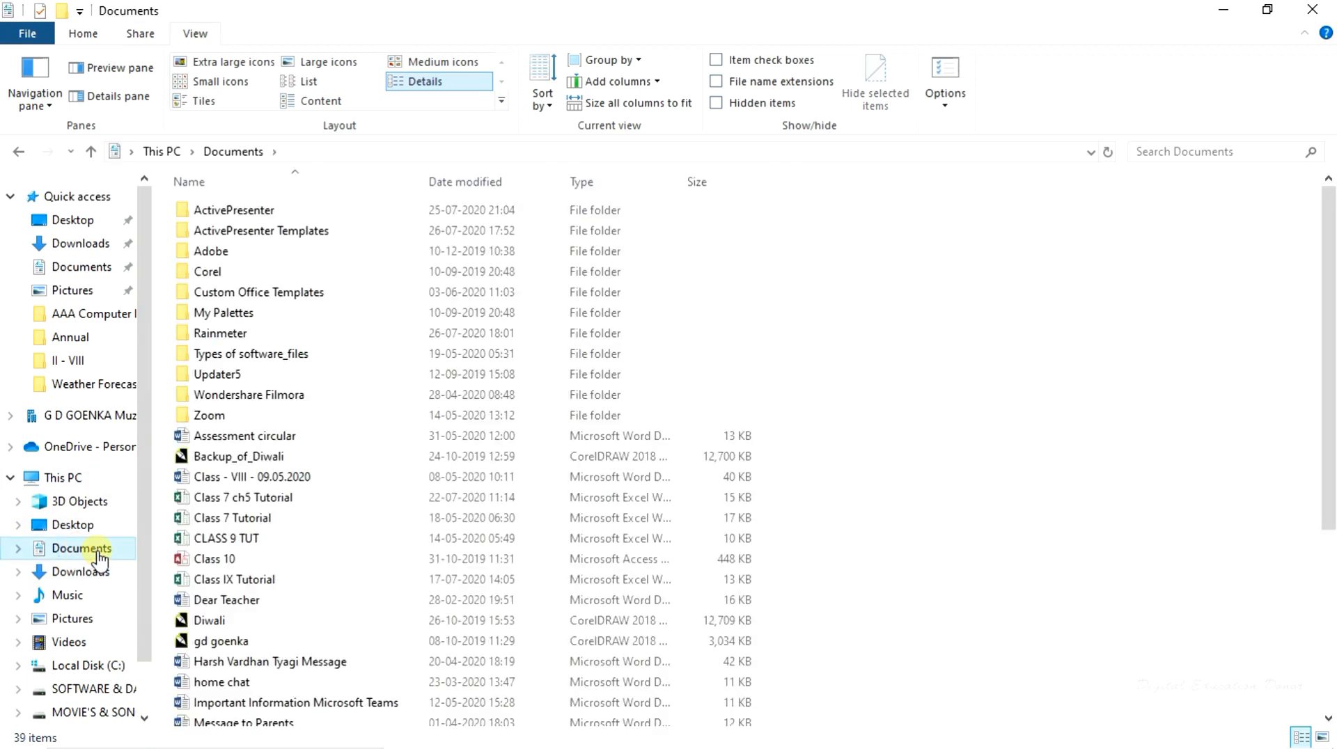
{"action": "double_click", "coordinate": [219, 334]}
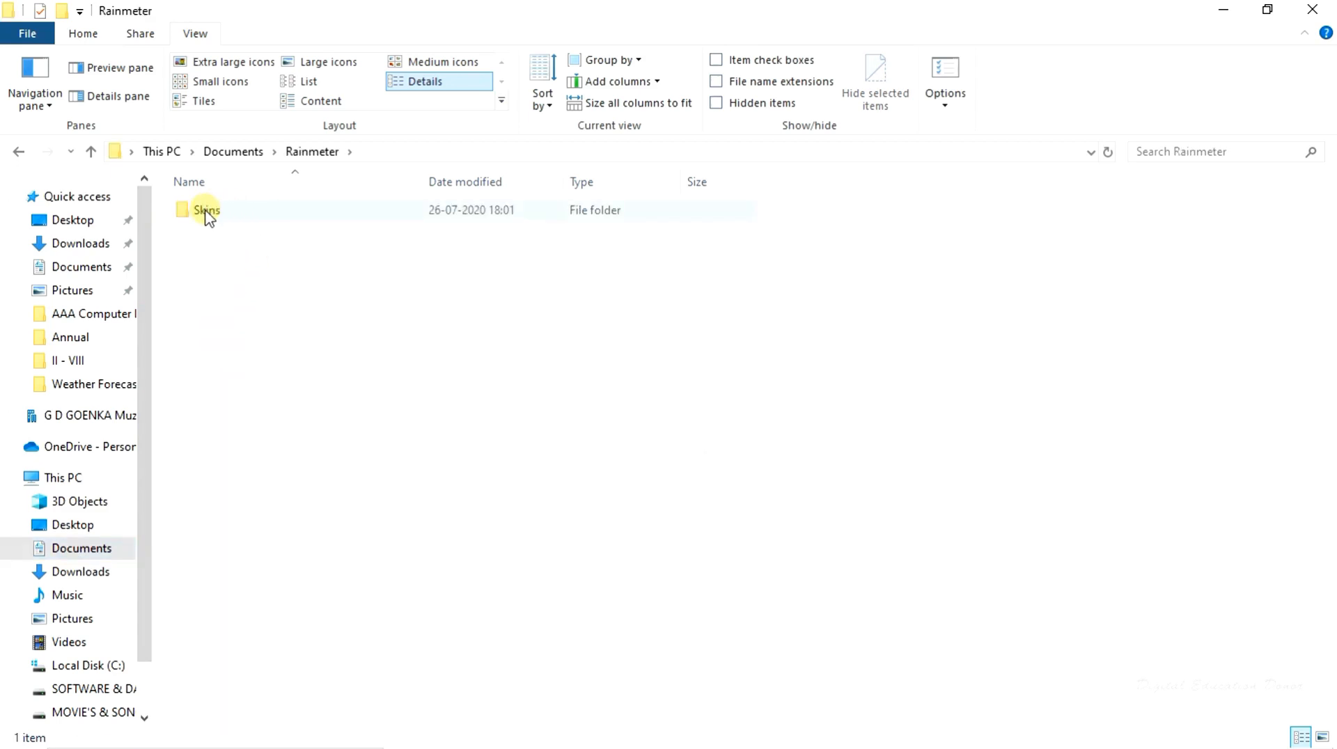
{"action": "double_click", "coordinate": [207, 216]}
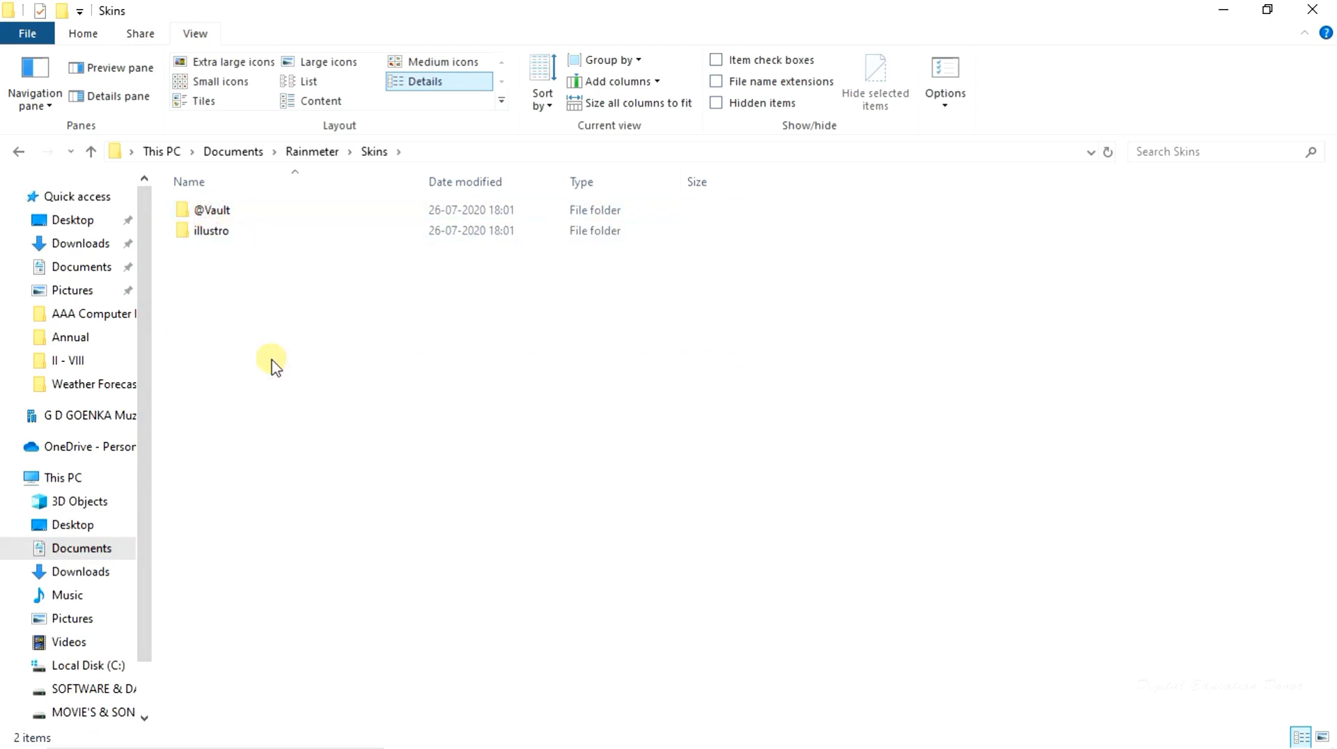
{"action": "key", "text": "ctrl+v"}
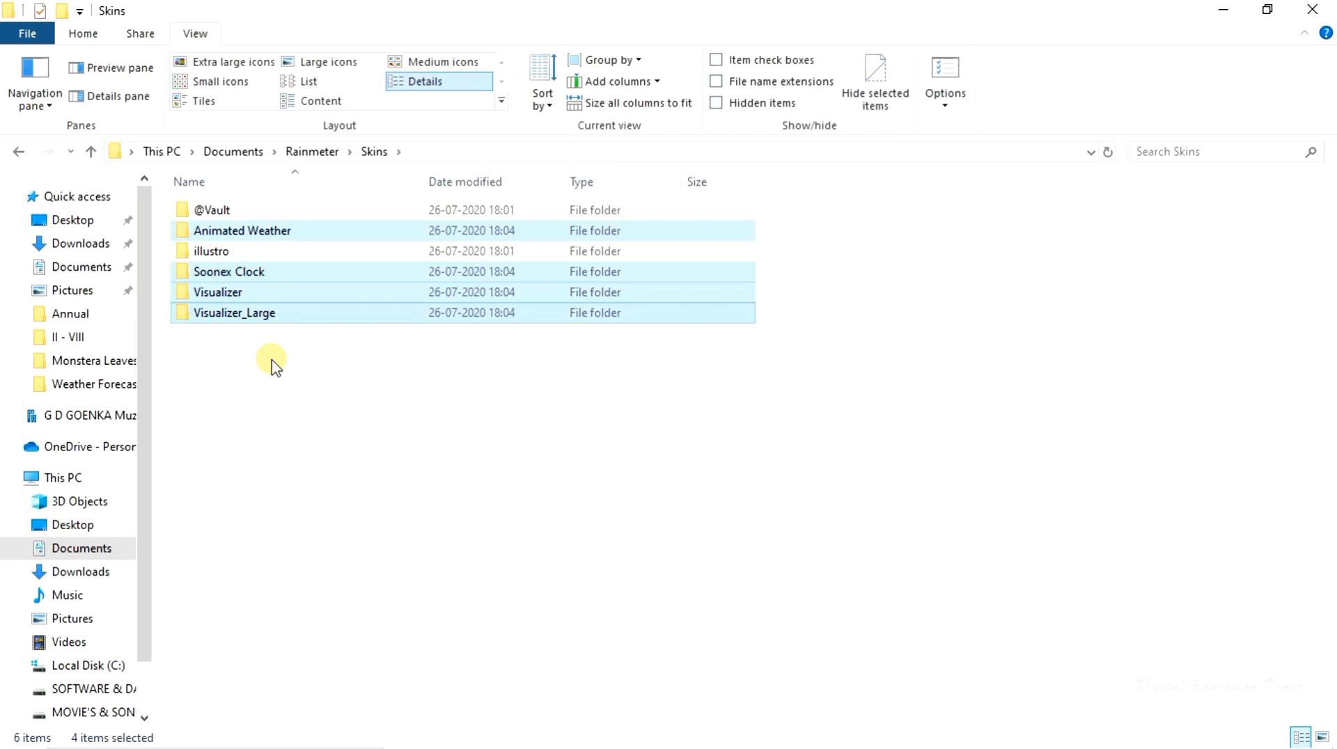
Minimize the Skins folder, open the Rainmeter manager and refresh all skins to load the newly added folders
{"action": "left_click", "coordinate": [1227, 15]}
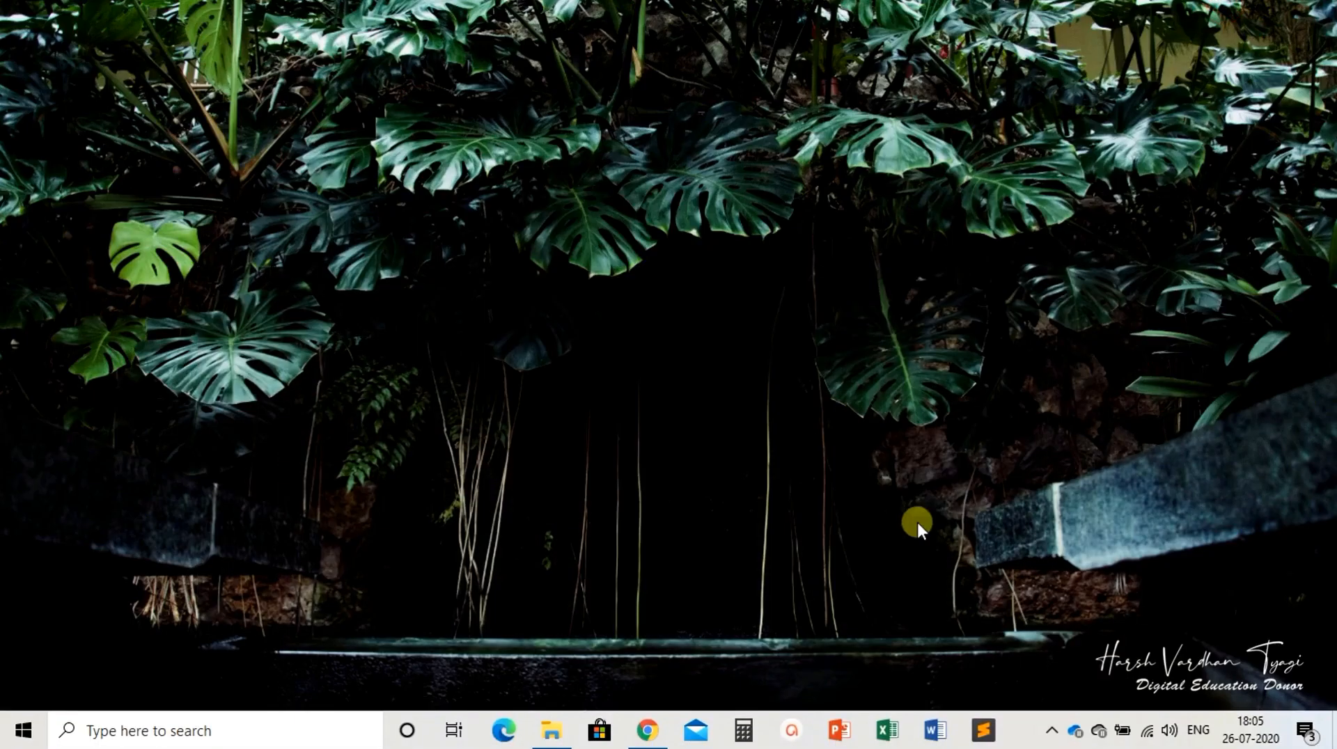
{"action": "left_click", "coordinate": [1051, 730]}
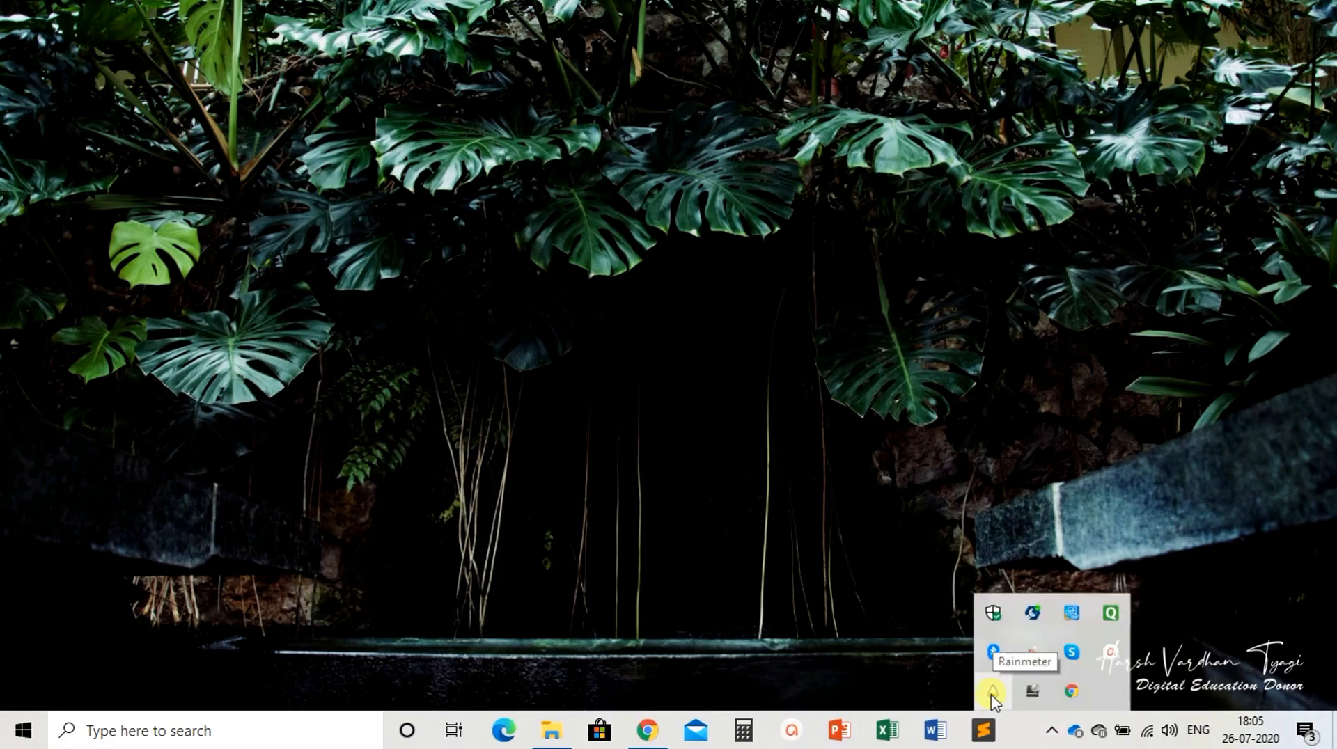
{"action": "left_click", "coordinate": [992, 693]}
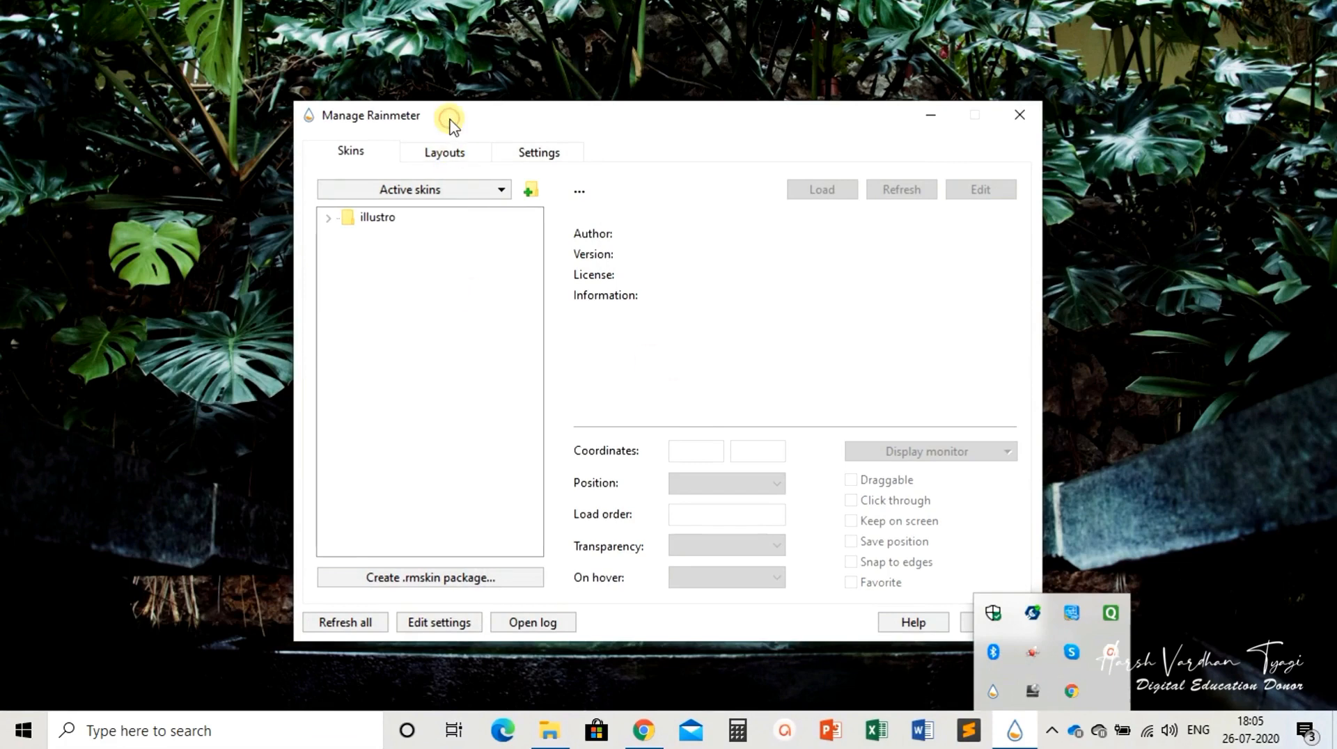
{"action": "left_click", "coordinate": [352, 624]}
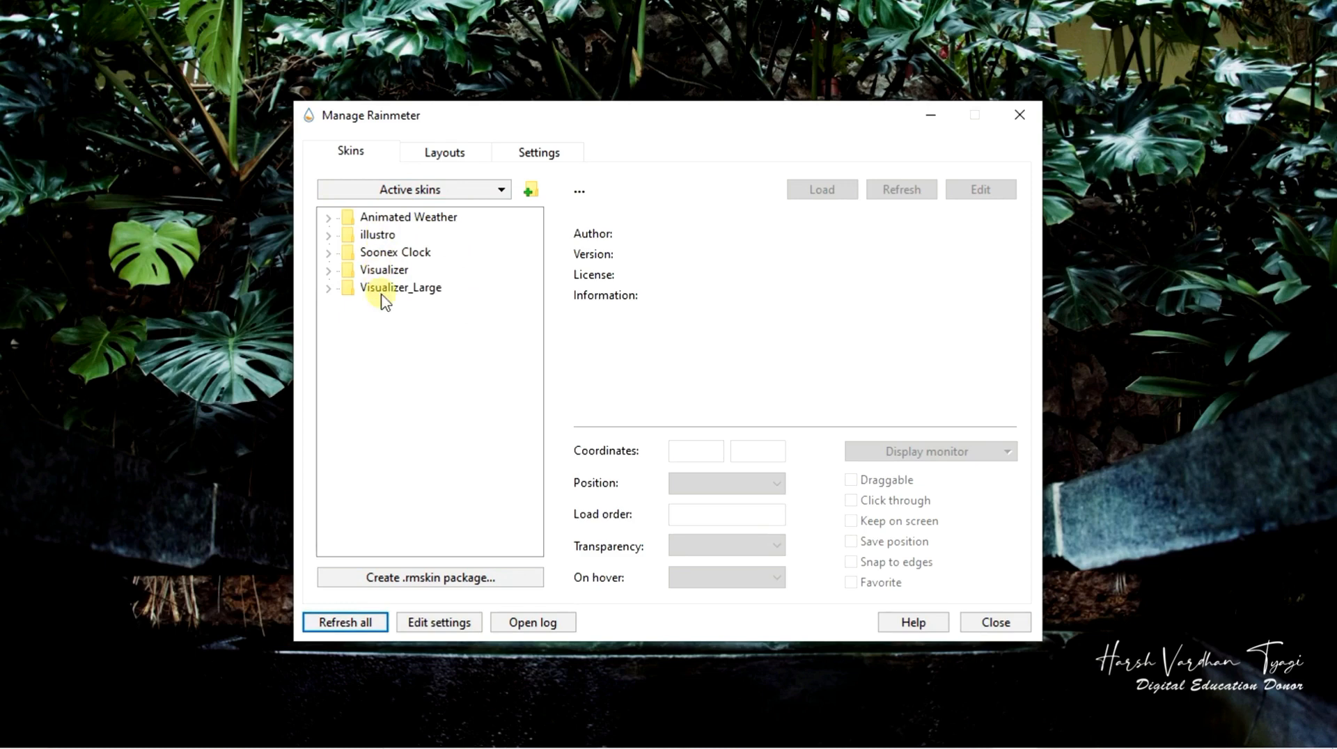
Load the Weather Forecast.ini skin from Animated Weather and set its position to On desktop
{"action": "left_click", "coordinate": [329, 218]}
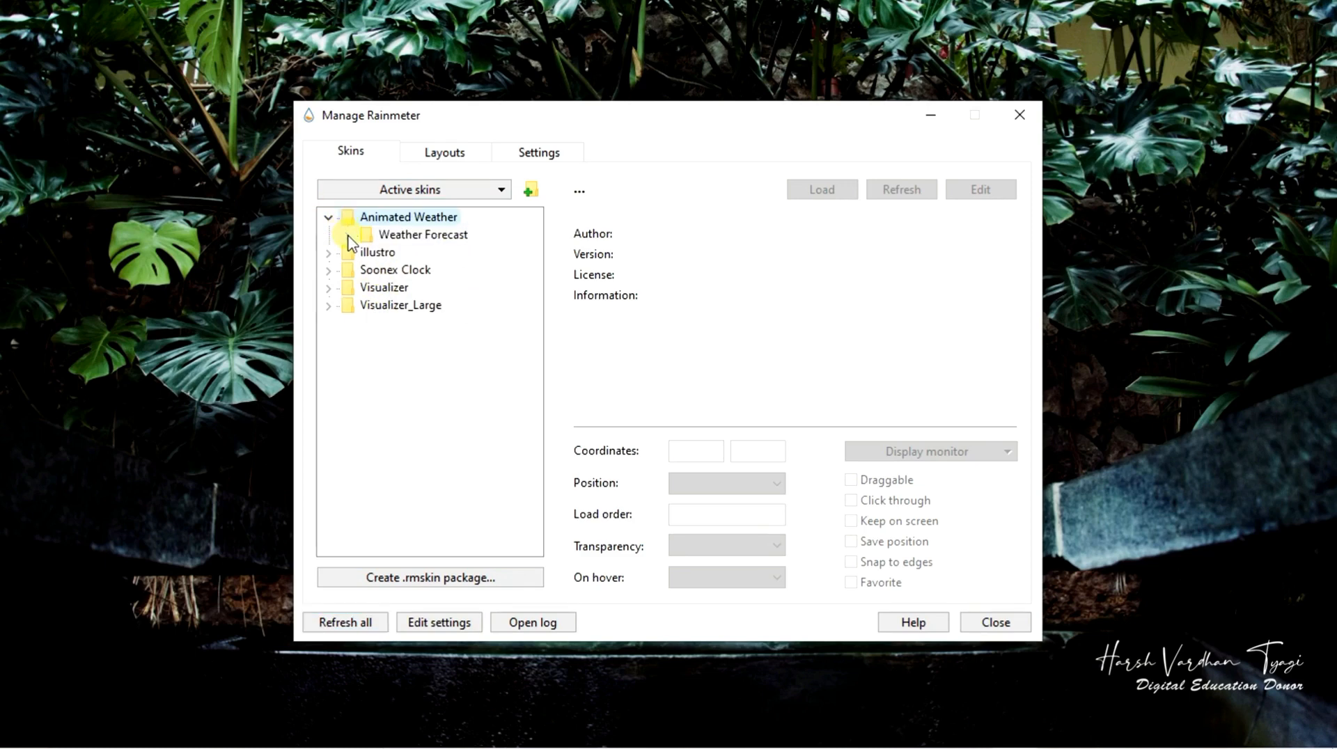
{"action": "left_click", "coordinate": [348, 236]}
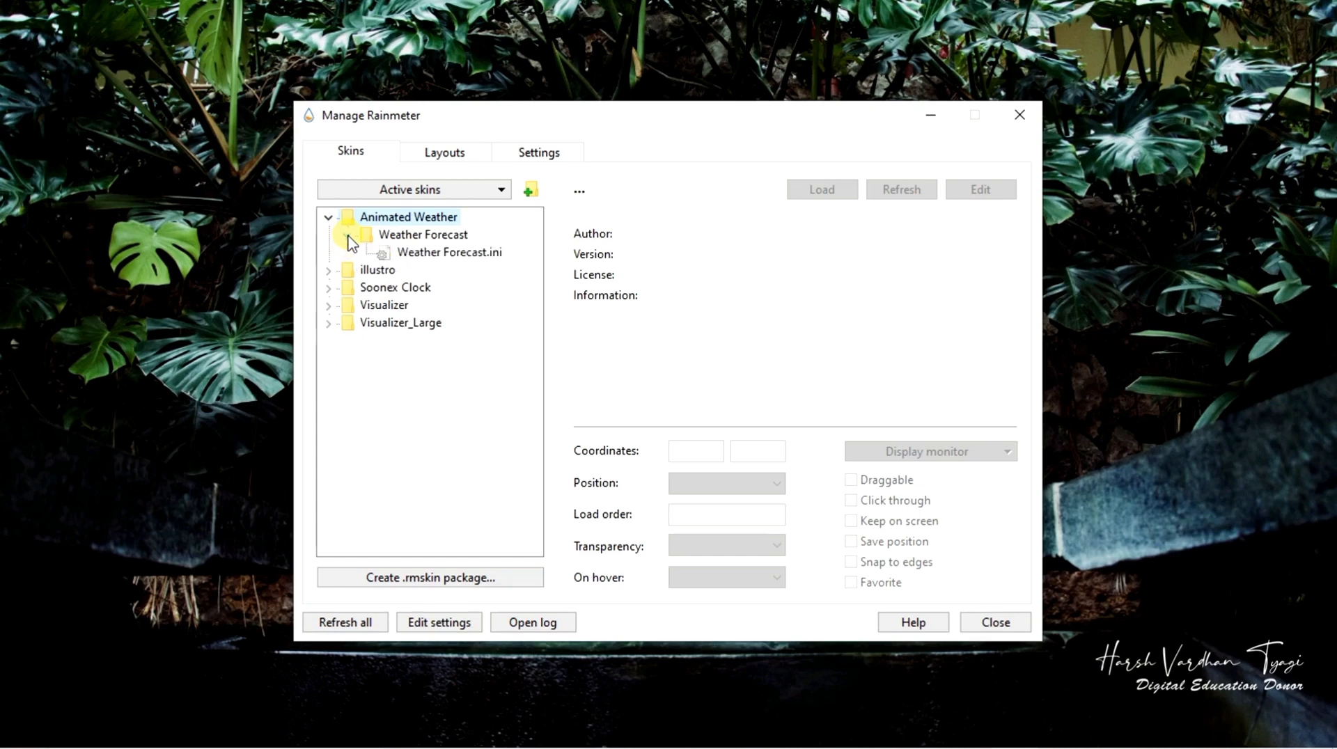
{"action": "left_click", "coordinate": [435, 255]}
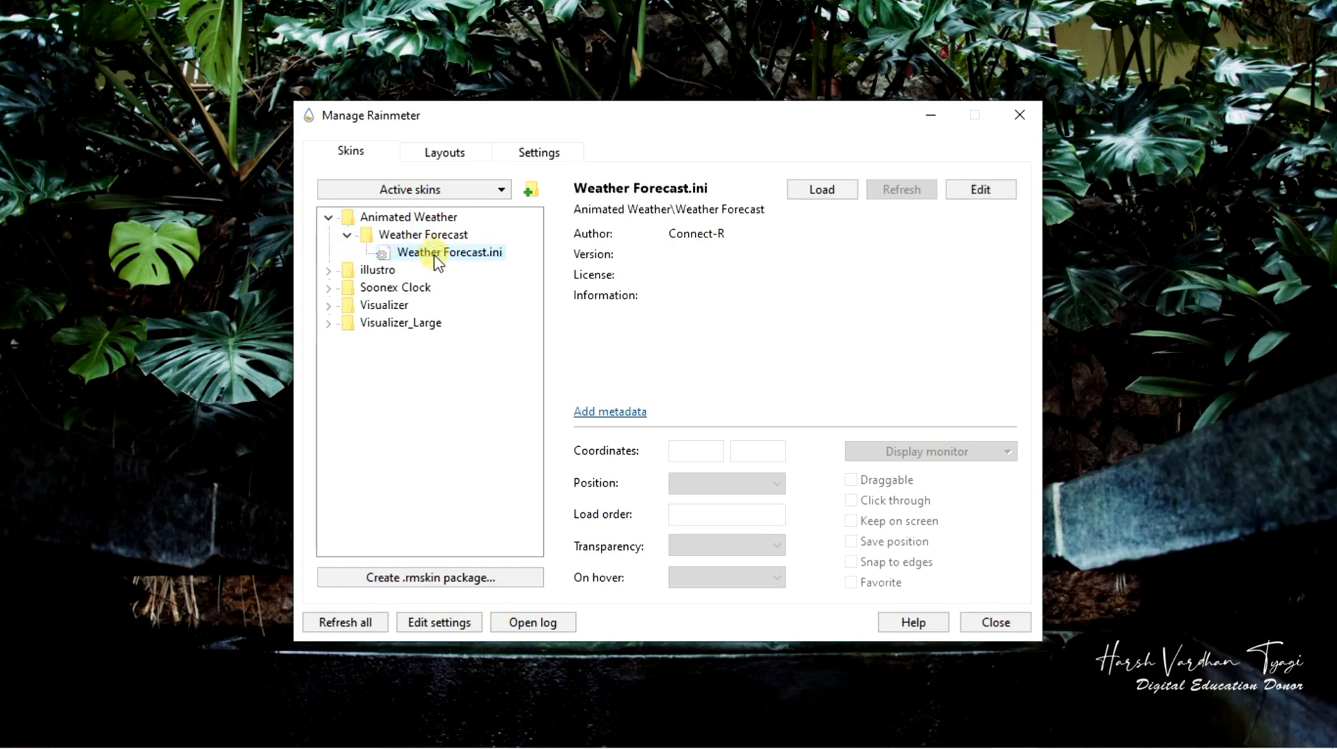
{"action": "left_click", "coordinate": [838, 191]}
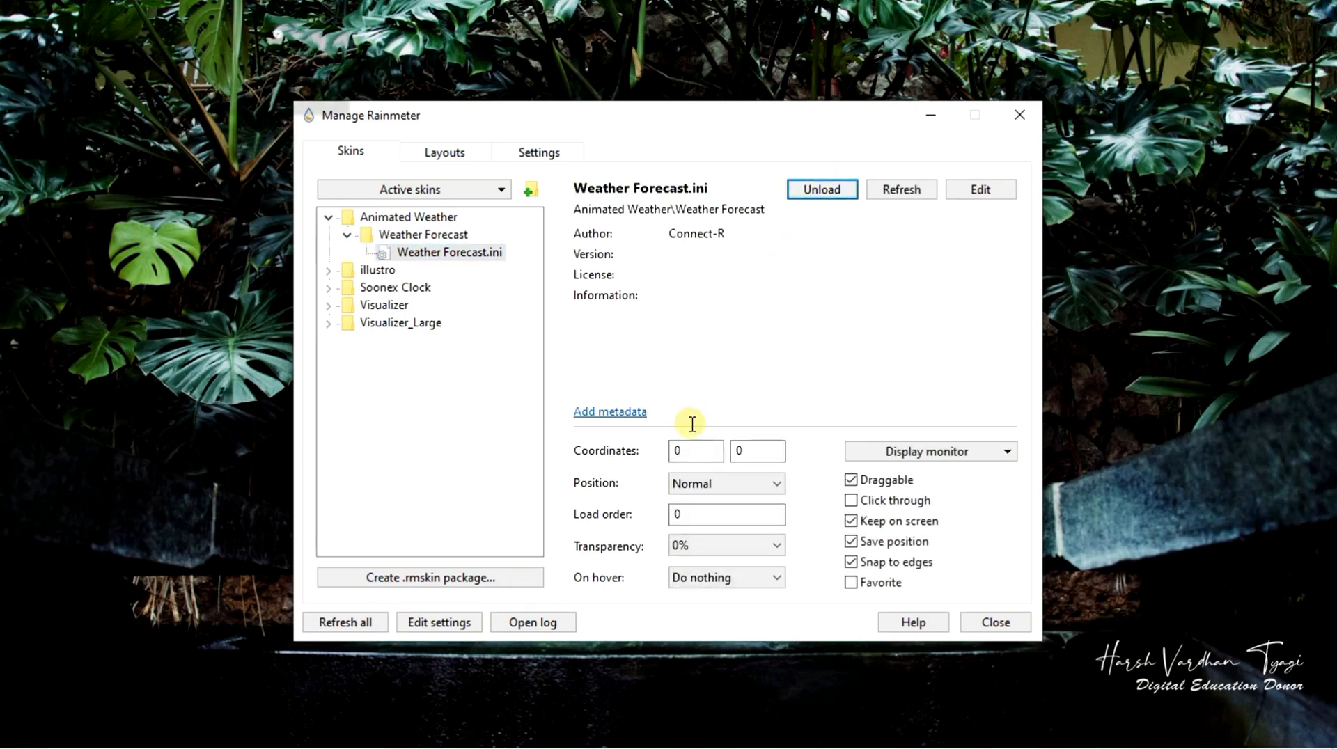
{"action": "left_click_drag", "start_coordinate": [690, 448], "coordinate": [665, 452]}
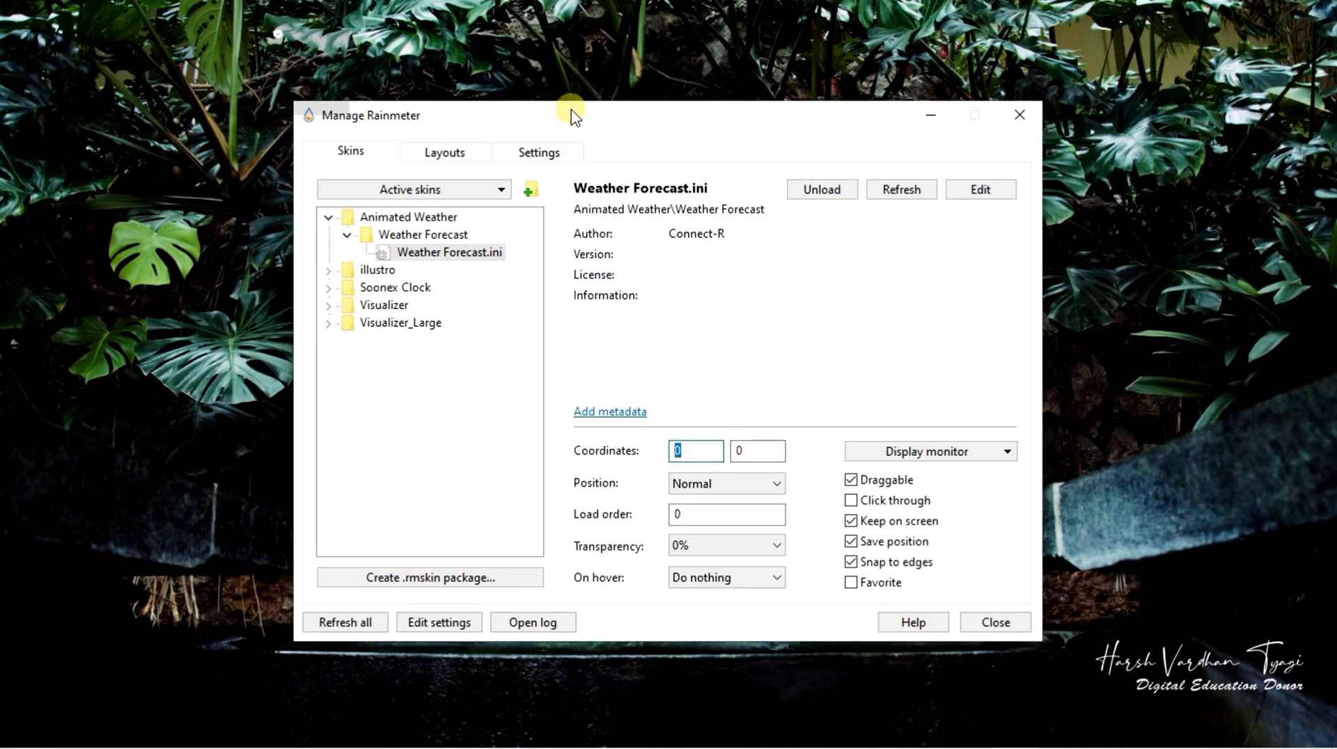
{"action": "left_click_drag", "start_coordinate": [573, 114], "coordinate": [503, 280]}
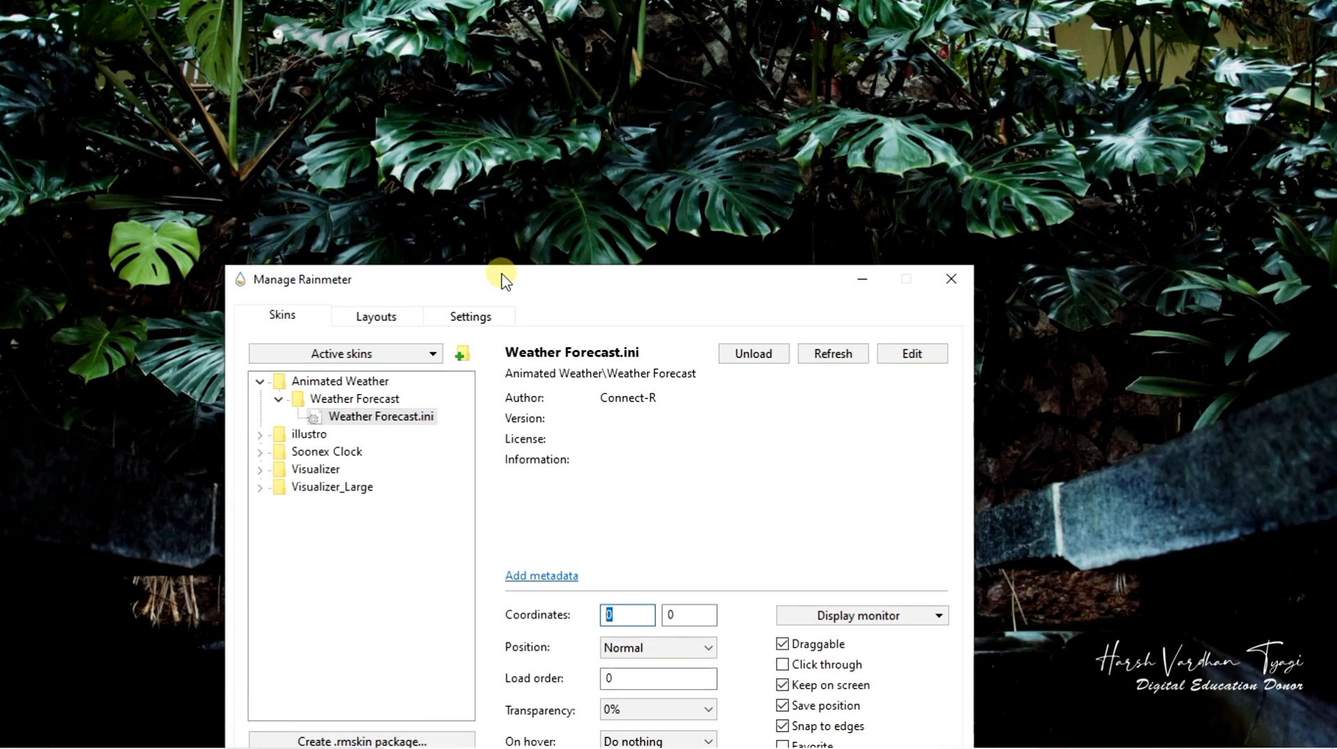
{"action": "left_click_drag", "start_coordinate": [523, 290], "coordinate": [576, 148]}
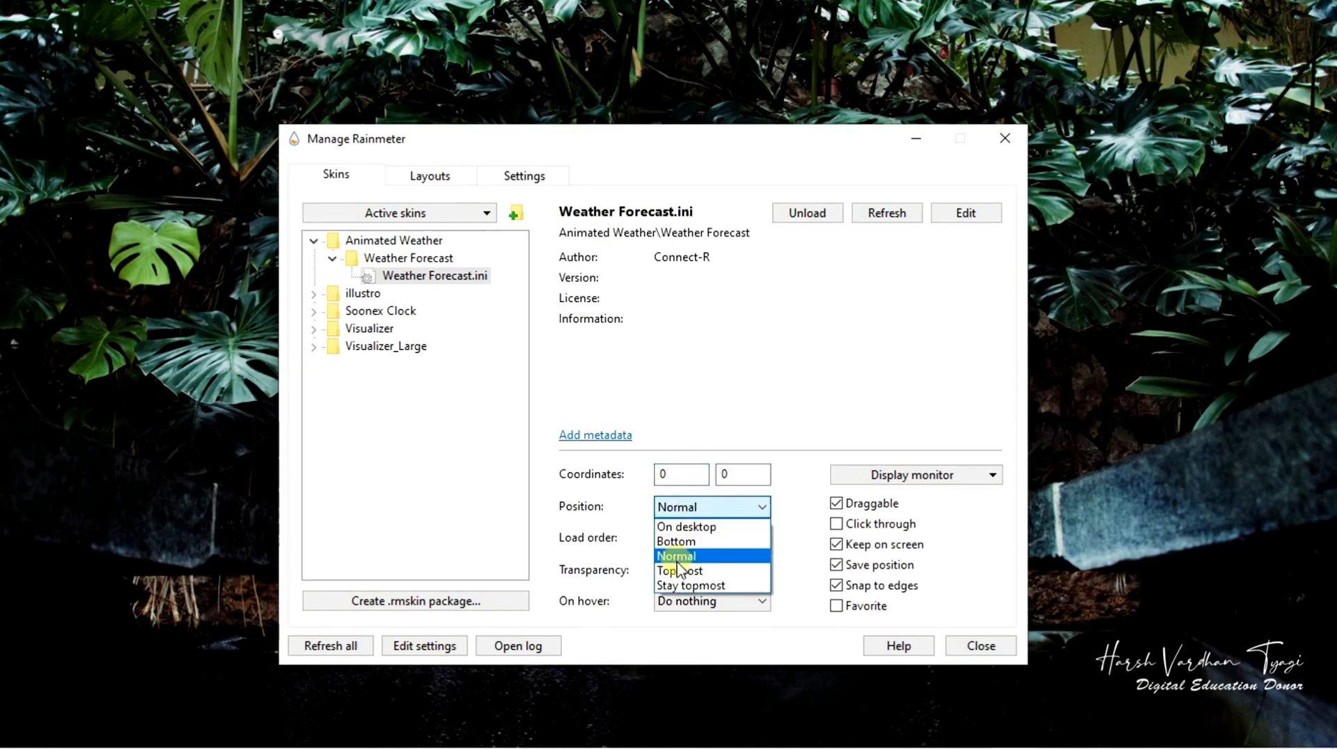
{"action": "left_click", "coordinate": [686, 526]}
{"action": "left_click", "coordinate": [688, 537]}
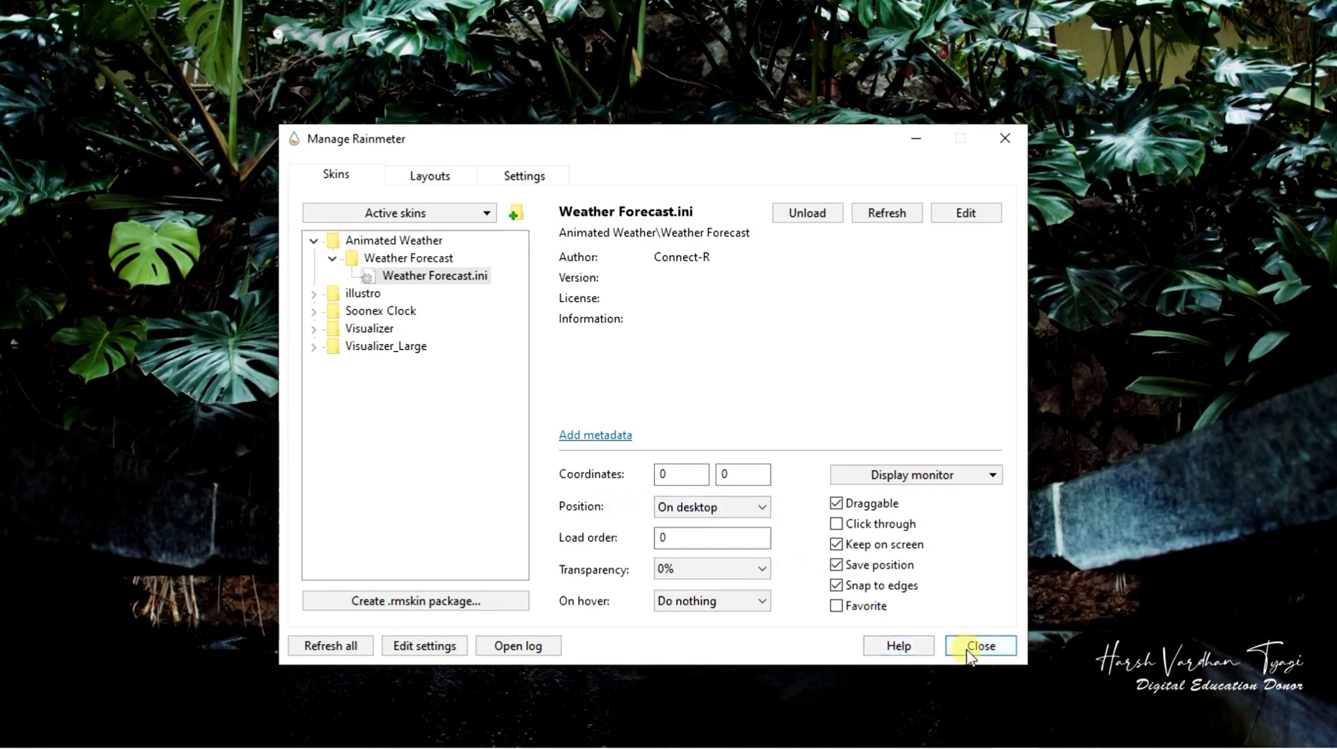
Load the Soonex Clock.ini skin and set its position to On desktop
{"action": "left_click", "coordinate": [315, 311]}
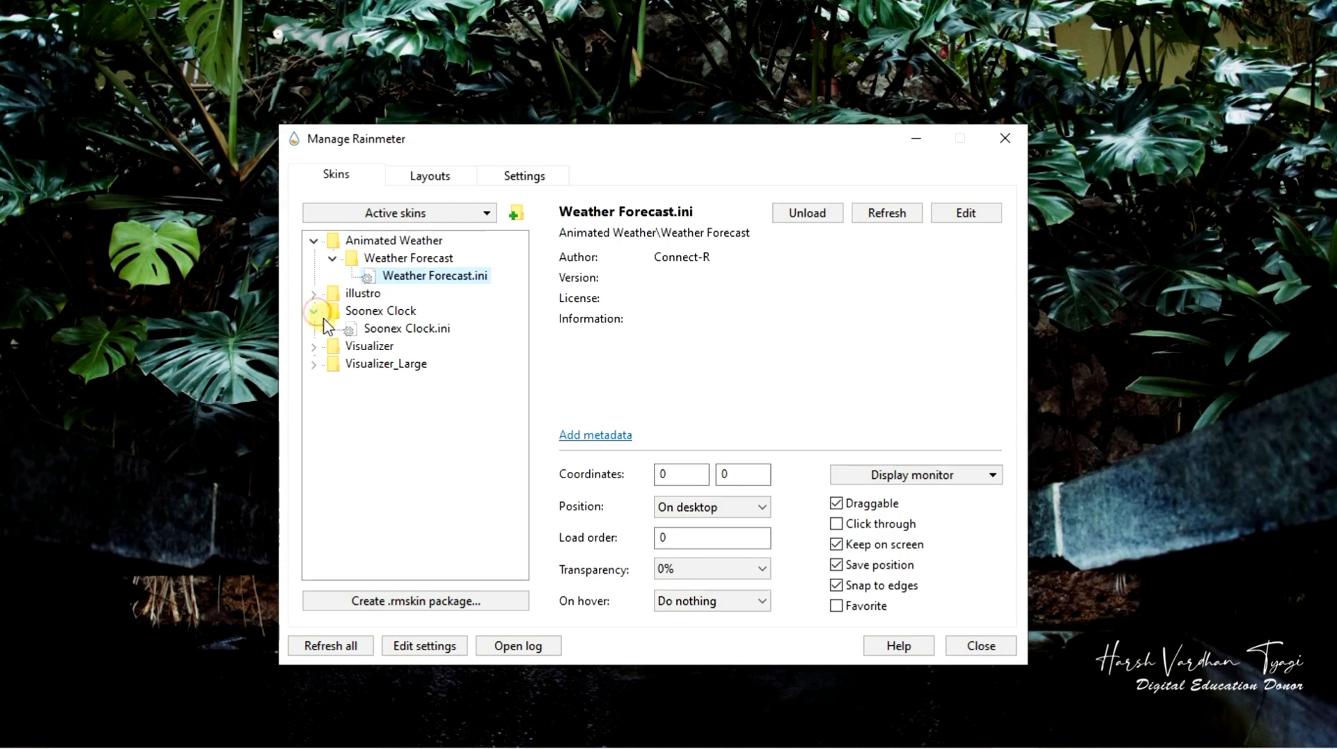
{"action": "left_click", "coordinate": [386, 330]}
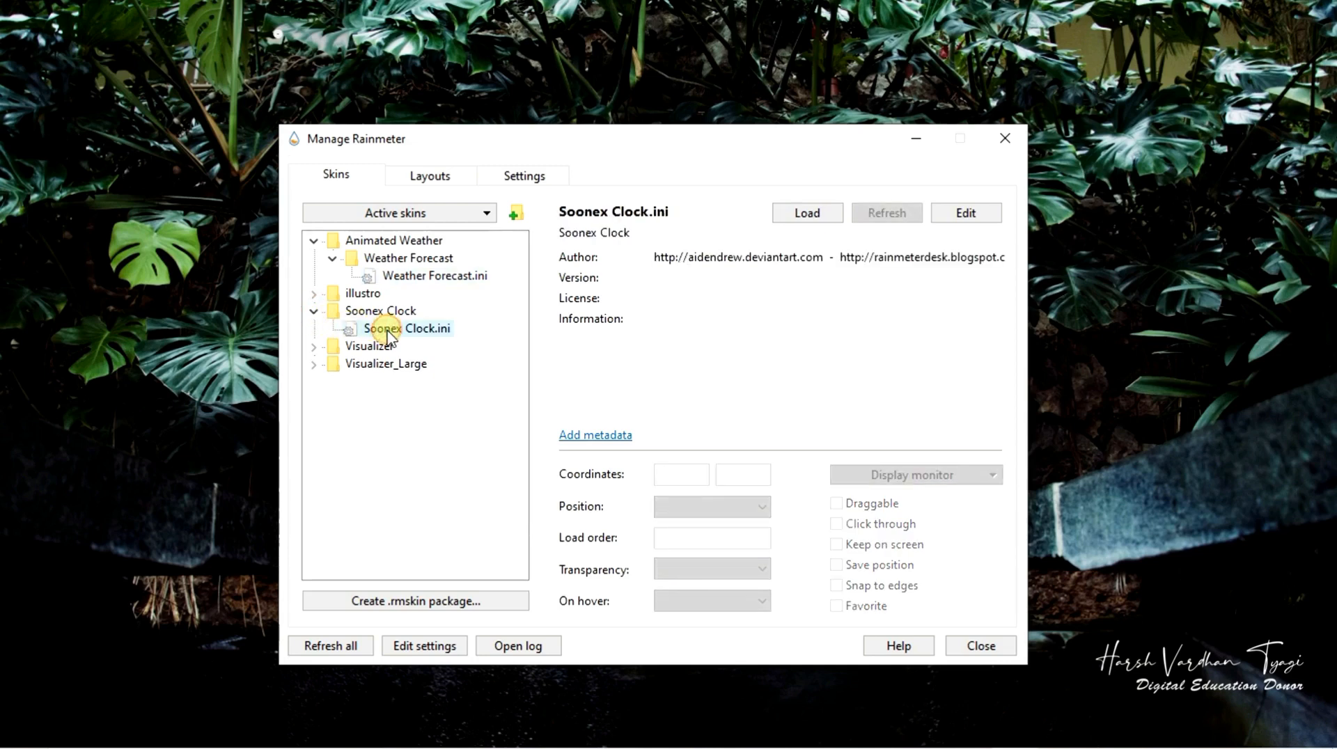
{"action": "left_click", "coordinate": [802, 219]}
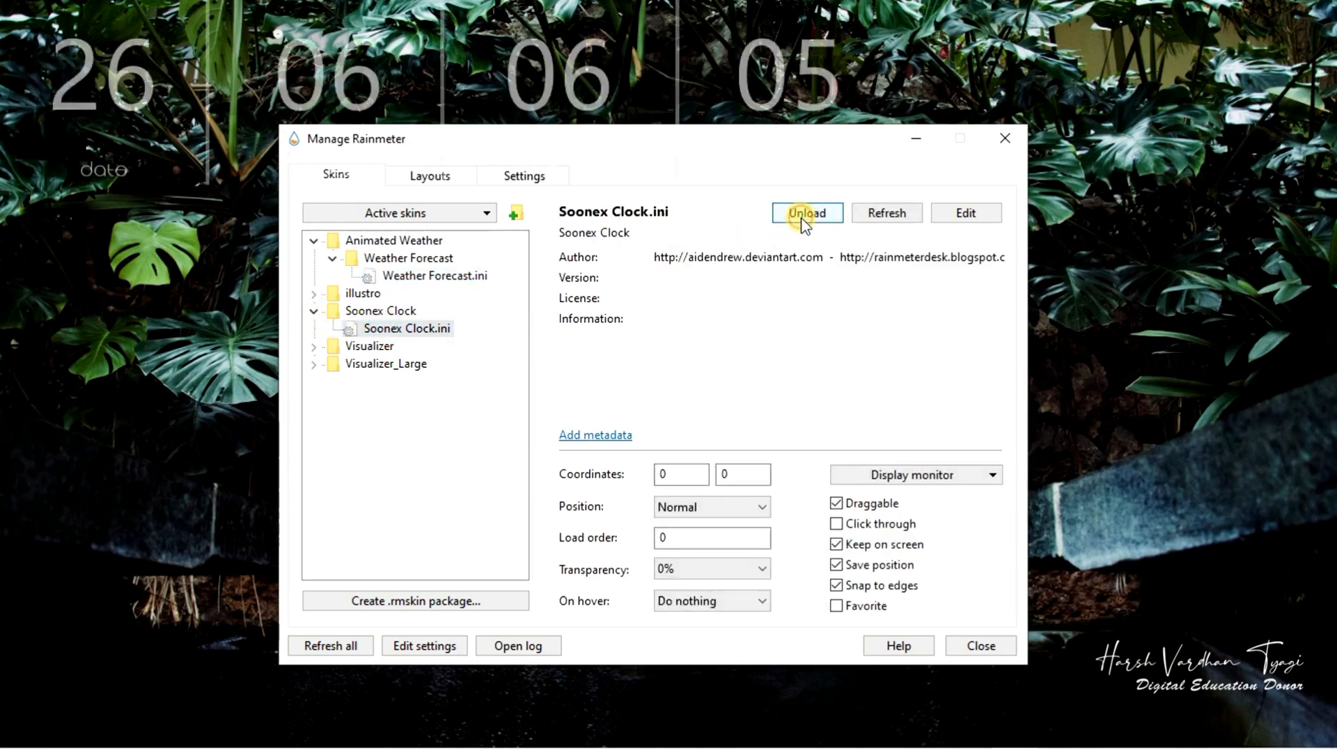
{"action": "left_click", "coordinate": [679, 507]}
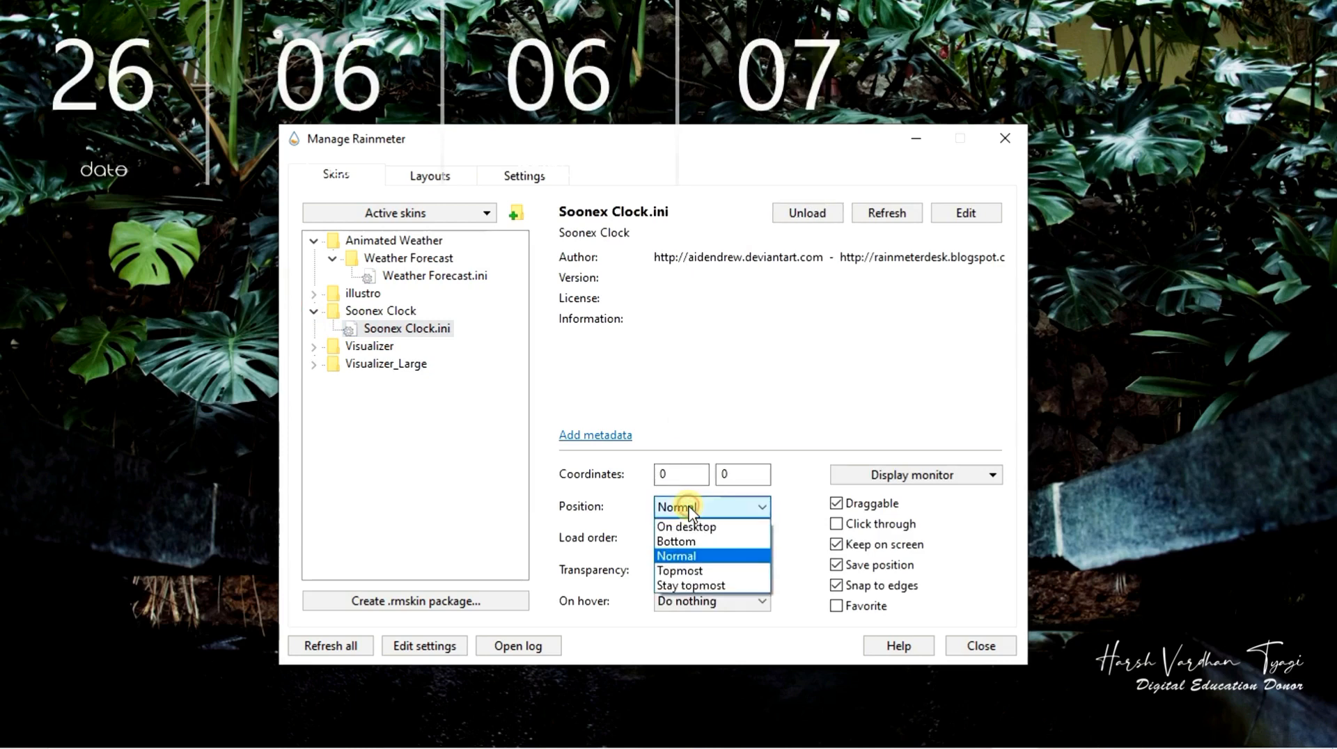
{"action": "left_click", "coordinate": [687, 528]}
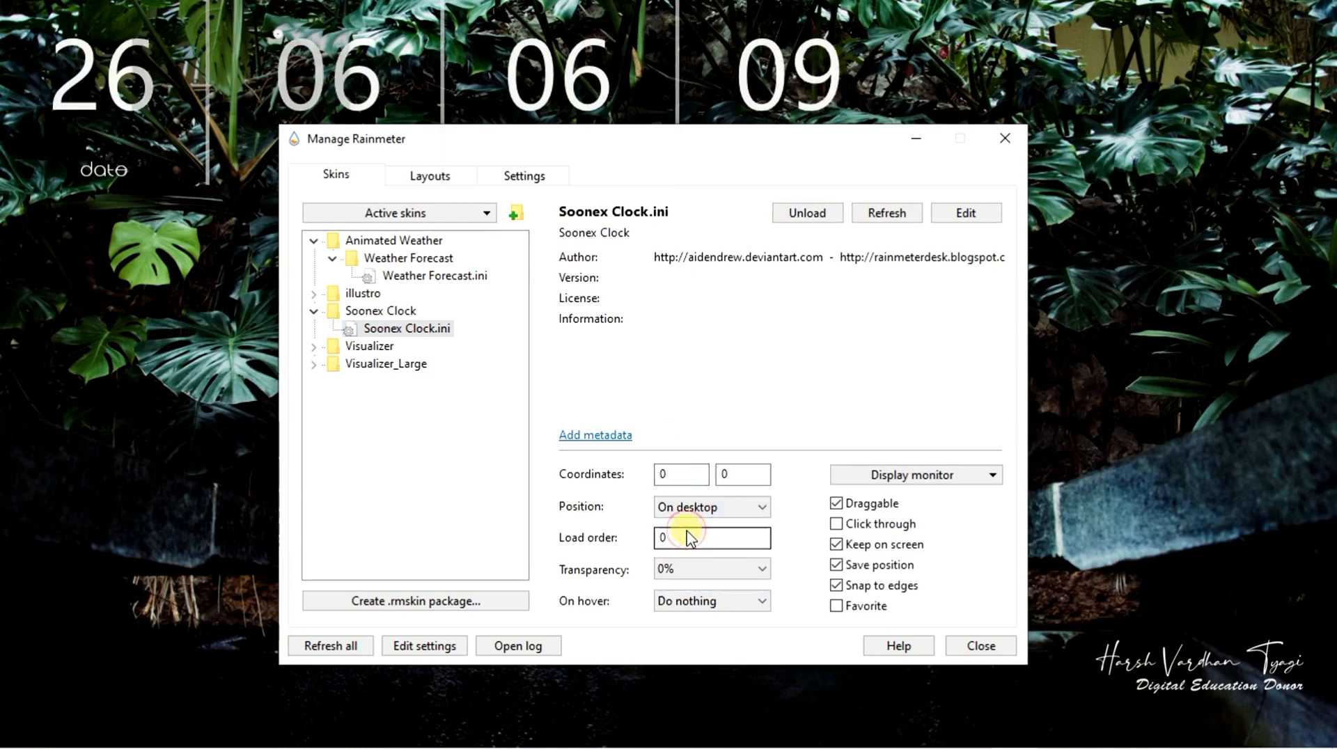
Load the Visualizer.ini skin from the Visualizer folder and set its position to On desktop
{"action": "left_click", "coordinate": [314, 346]}
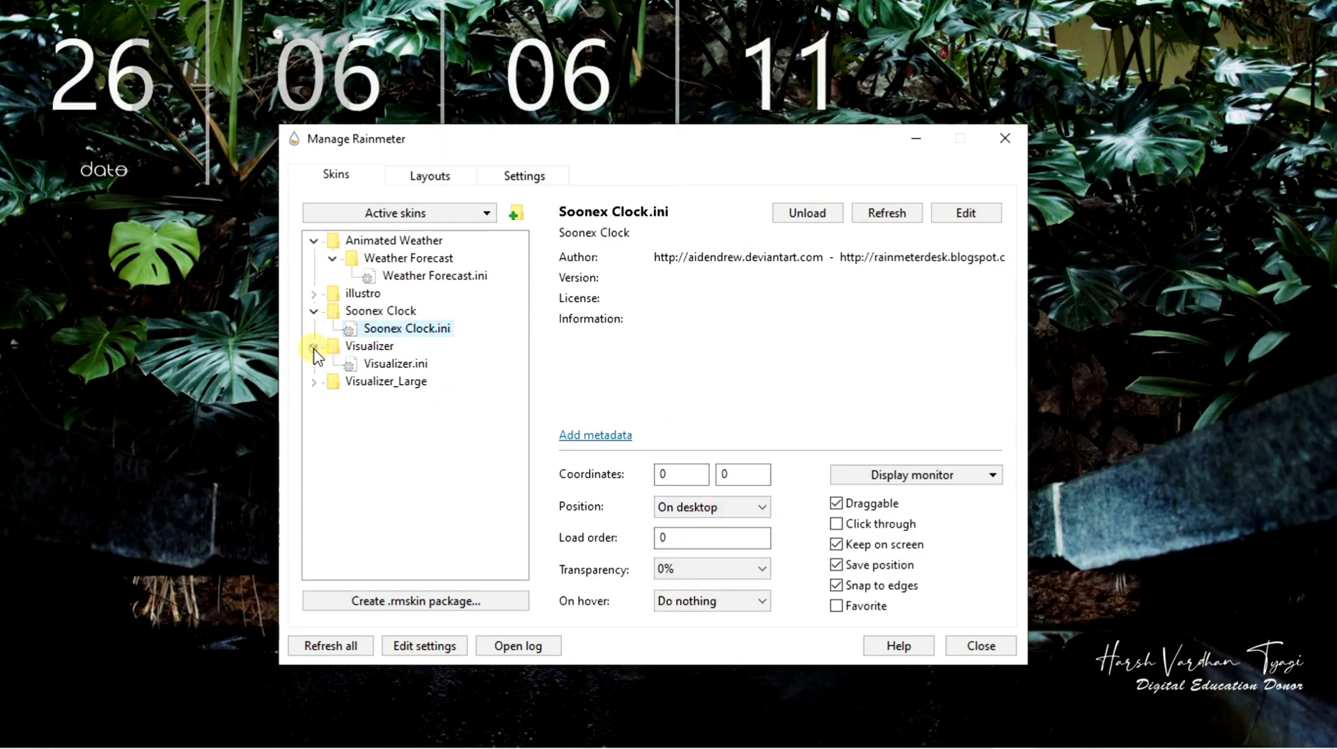
{"action": "left_click", "coordinate": [386, 364]}
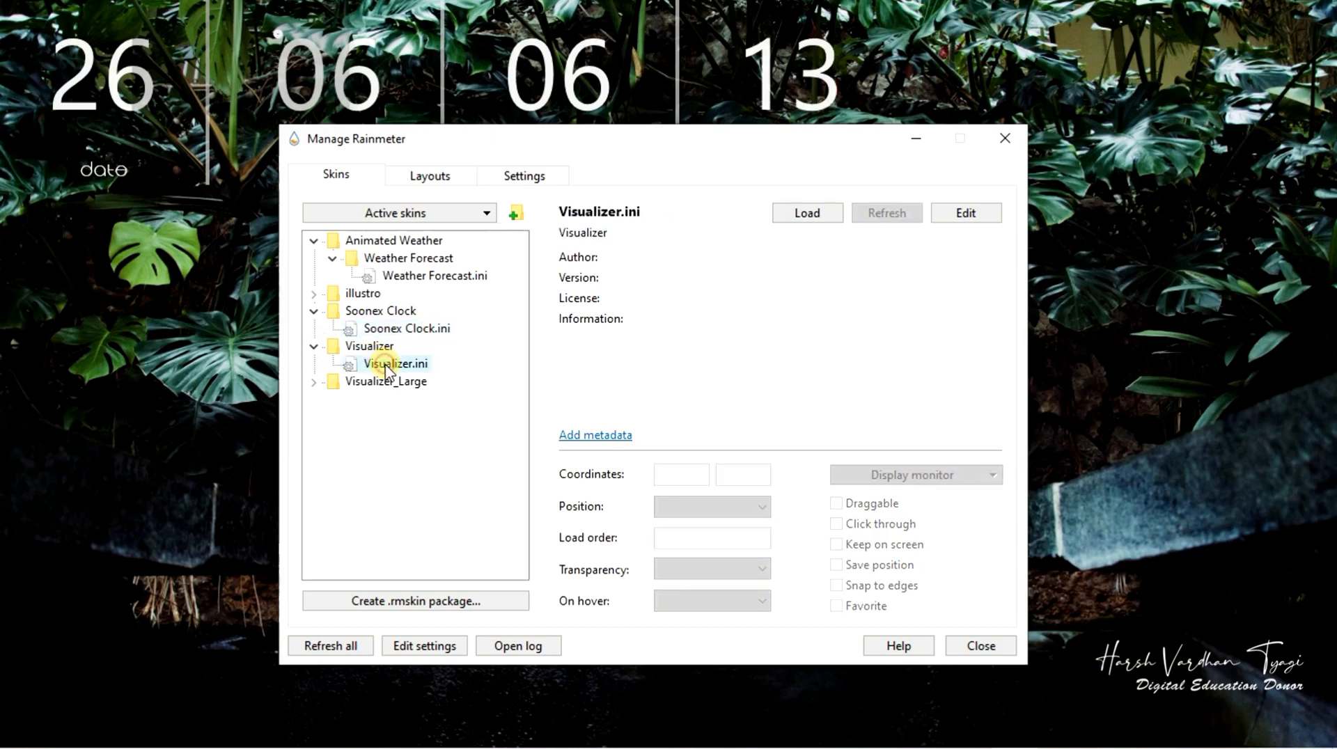
{"action": "left_click", "coordinate": [801, 215]}
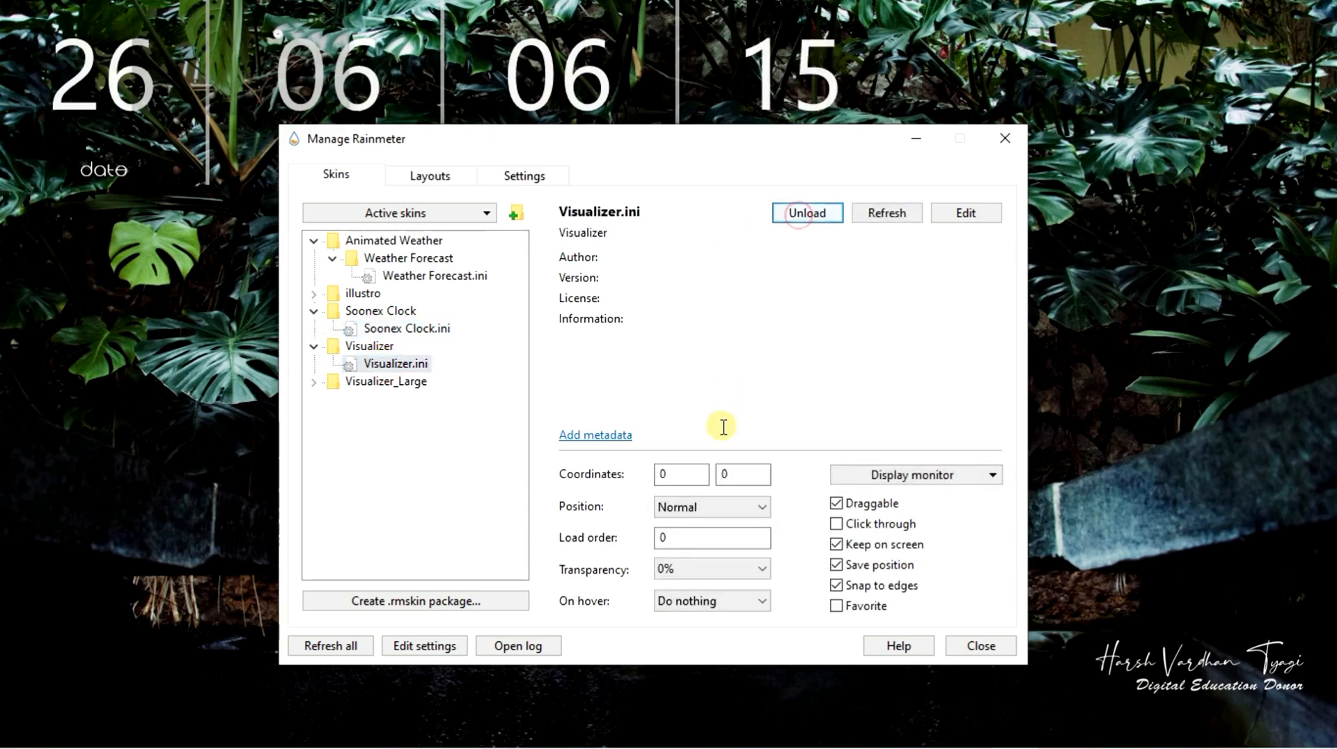
{"action": "left_click", "coordinate": [710, 507]}
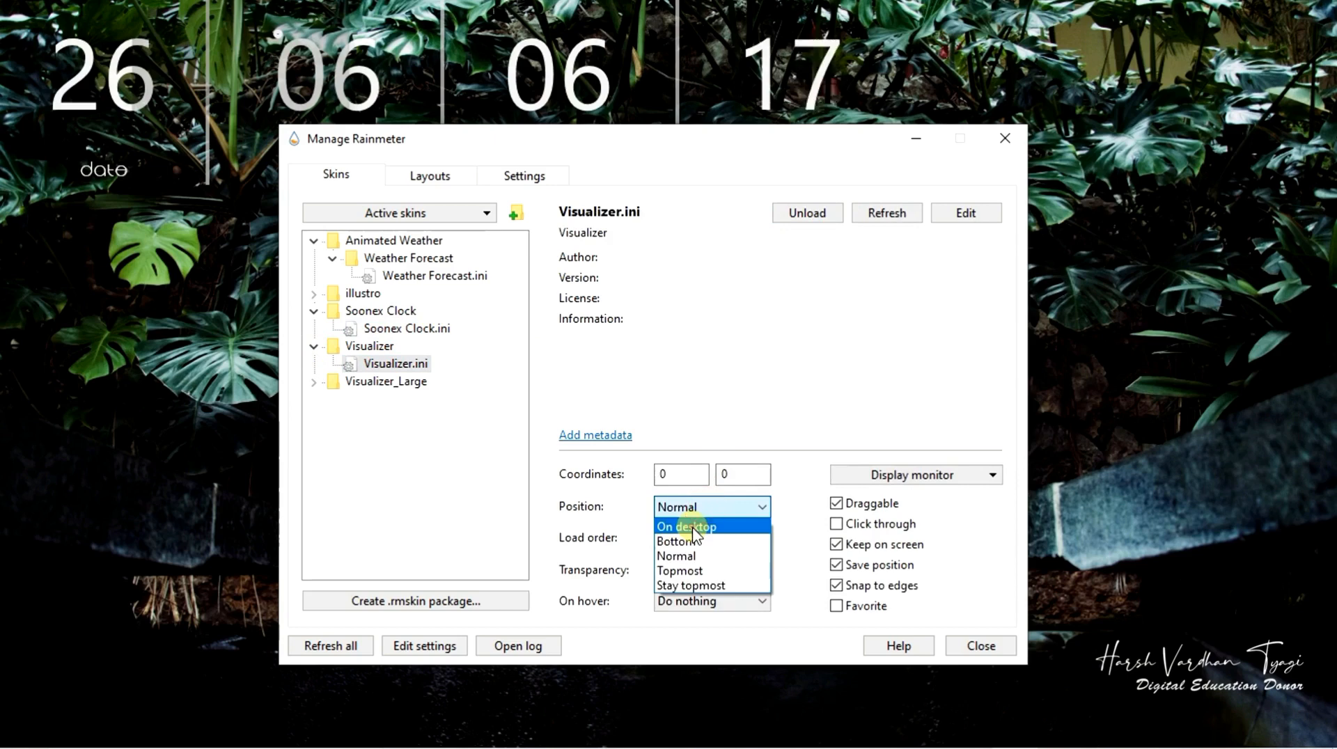
{"action": "left_click", "coordinate": [693, 527]}
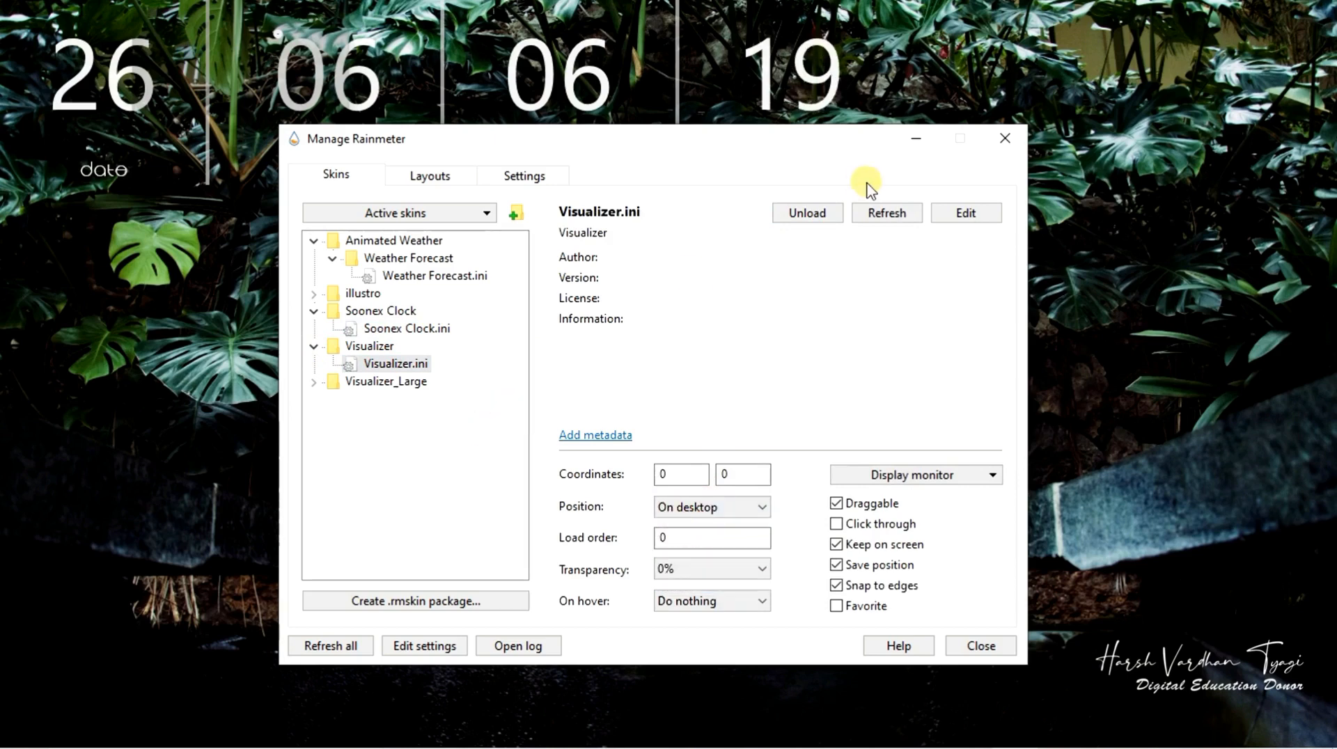
Close the Rainmeter manager and move the Soonex clock to the middle of the desktop
{"action": "left_click", "coordinate": [980, 646]}
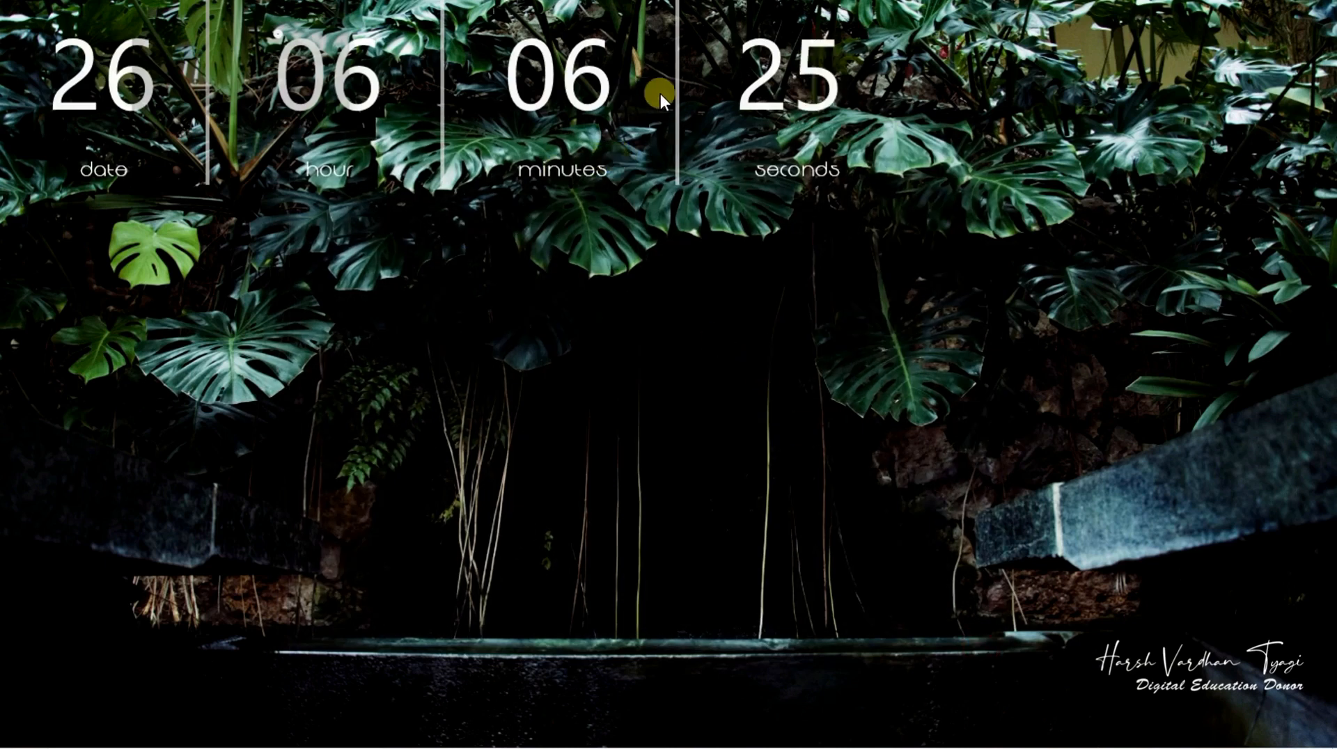
{"action": "left_click_drag", "start_coordinate": [677, 98], "coordinate": [893, 358]}
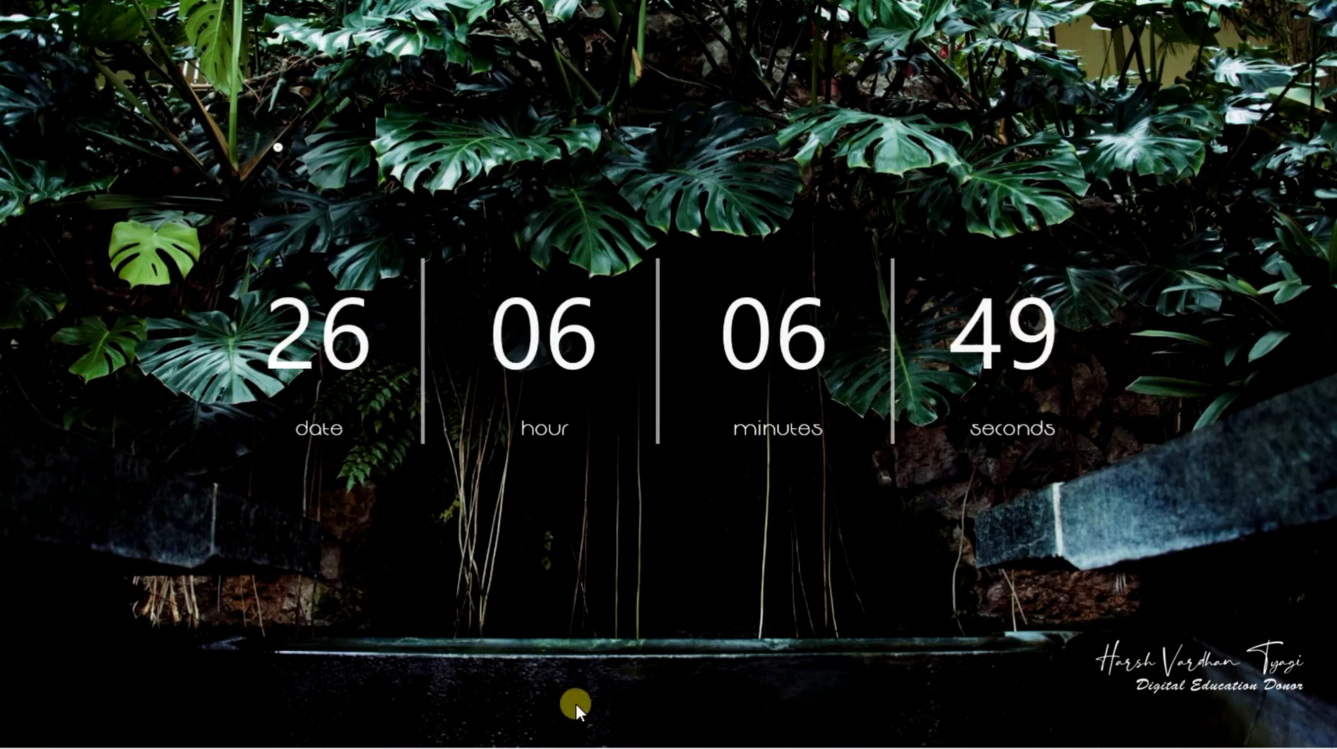
Switch to Chrome, open Yahoo Weather from Yahoo's products and services in a new tab, and change the location to Muzaffarnagar, Uttar Pradesh
{"action": "left_click", "coordinate": [642, 731]}
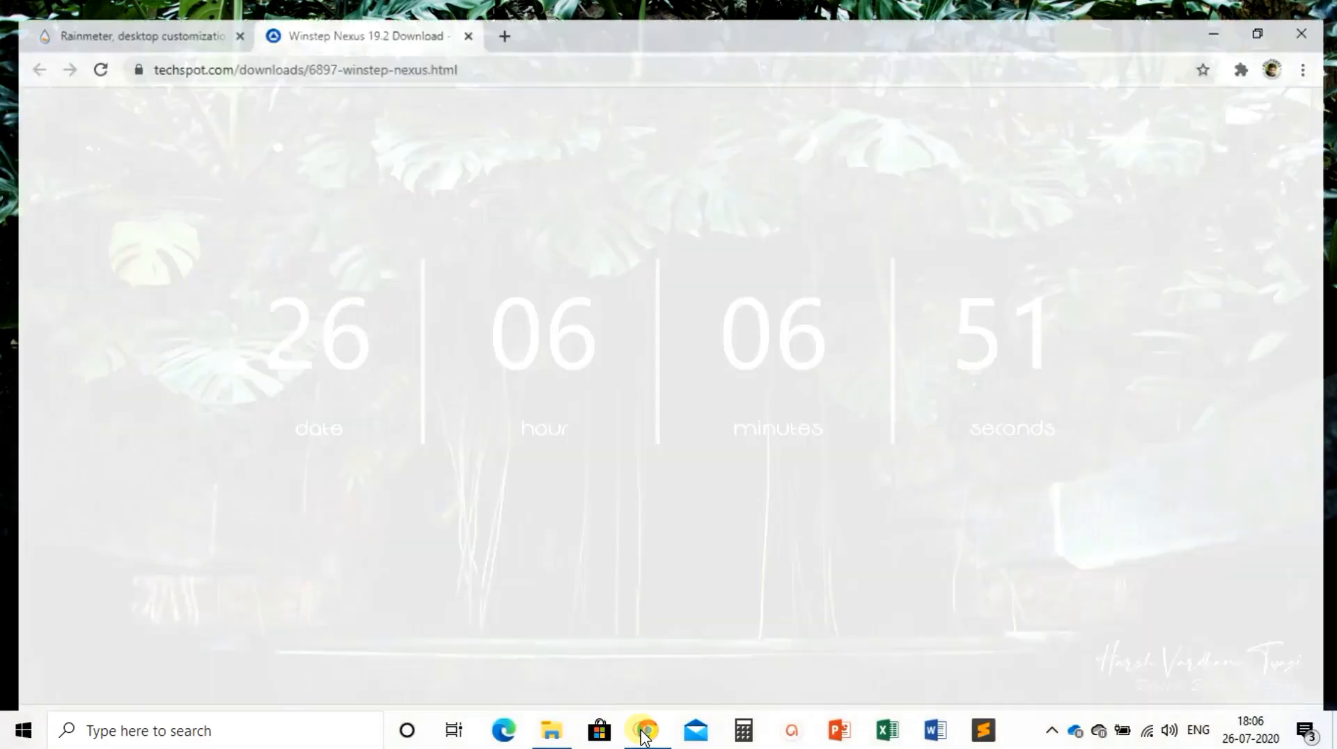
{"action": "left_click", "coordinate": [496, 19]}
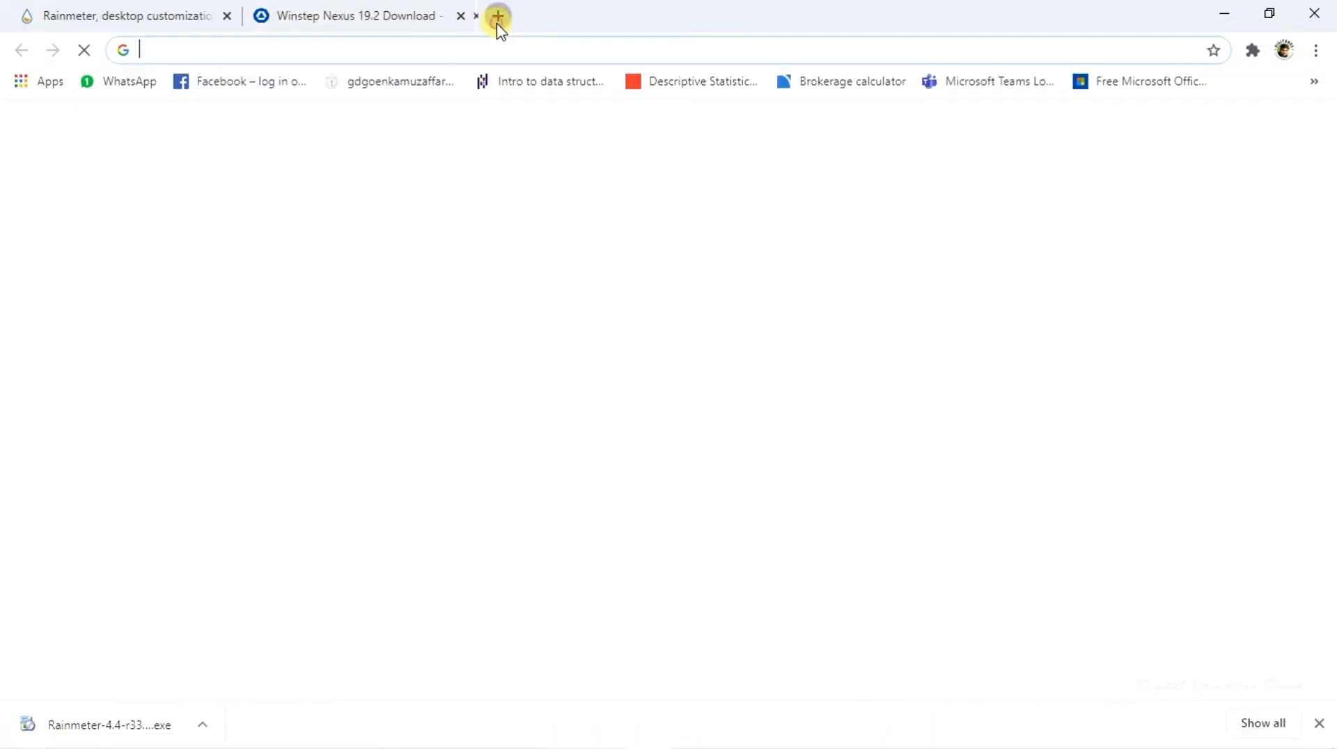
{"action": "type", "text": "yahoo"}
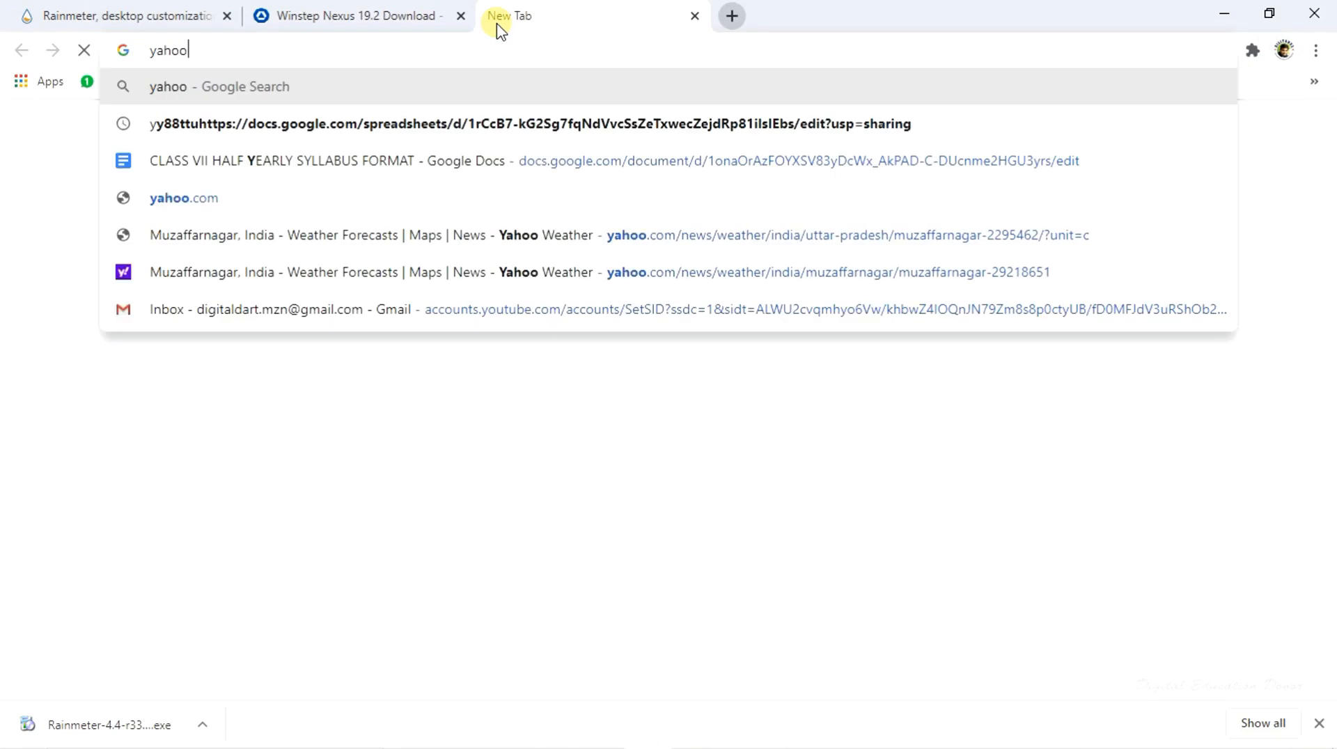
{"action": "left_click", "coordinate": [260, 136]}
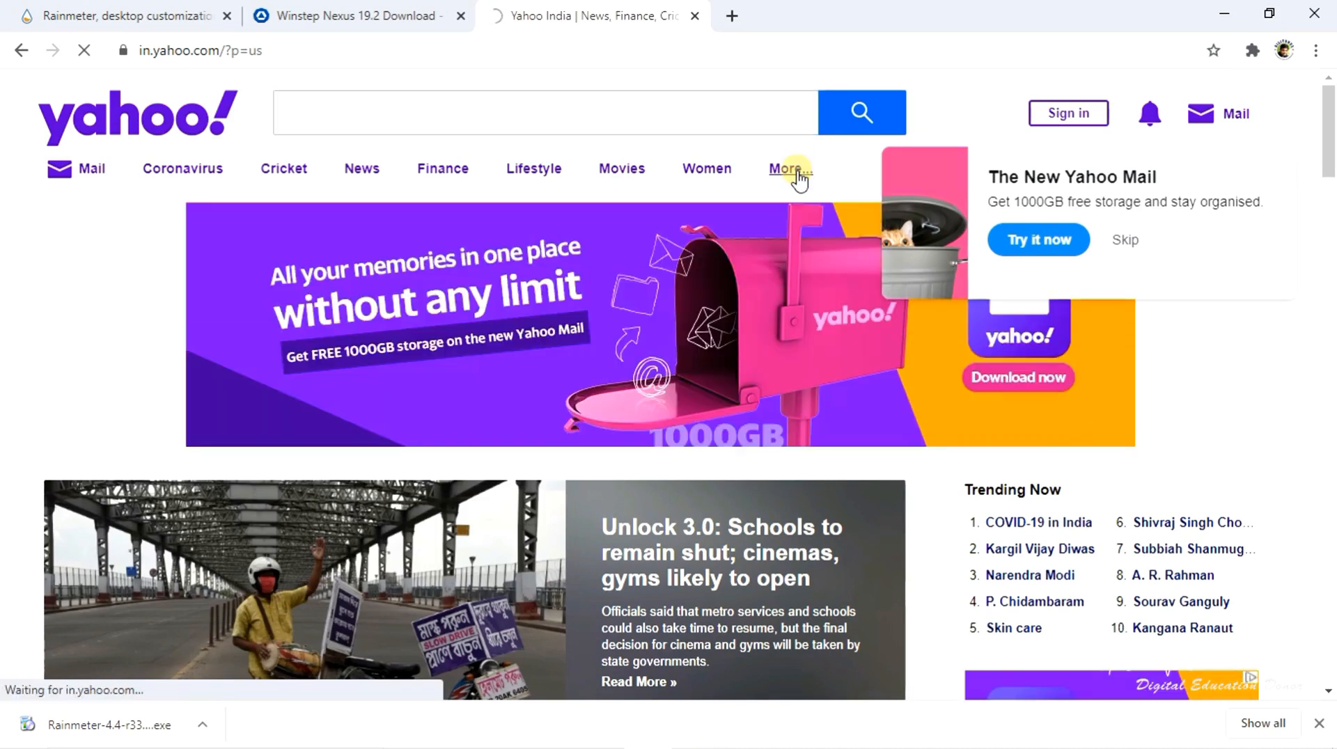
{"action": "left_click", "coordinate": [797, 174]}
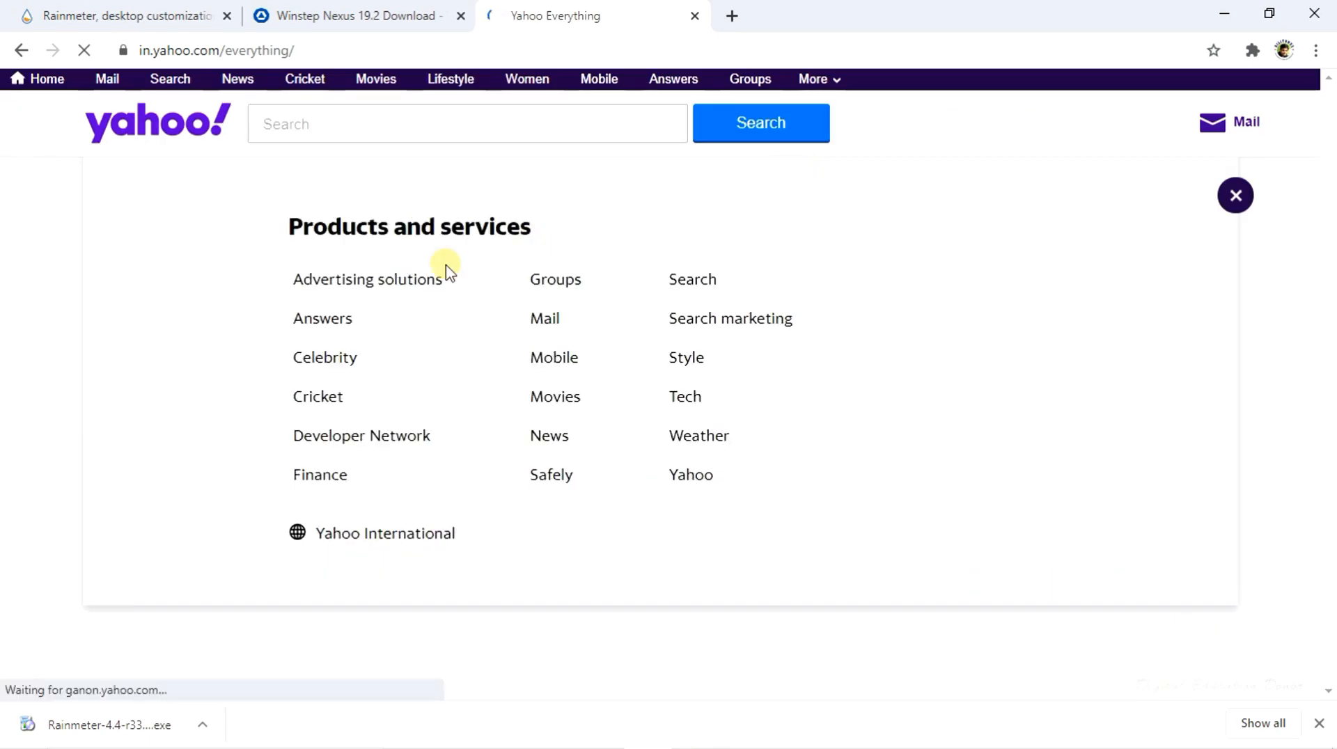
{"action": "left_click", "coordinate": [709, 444]}
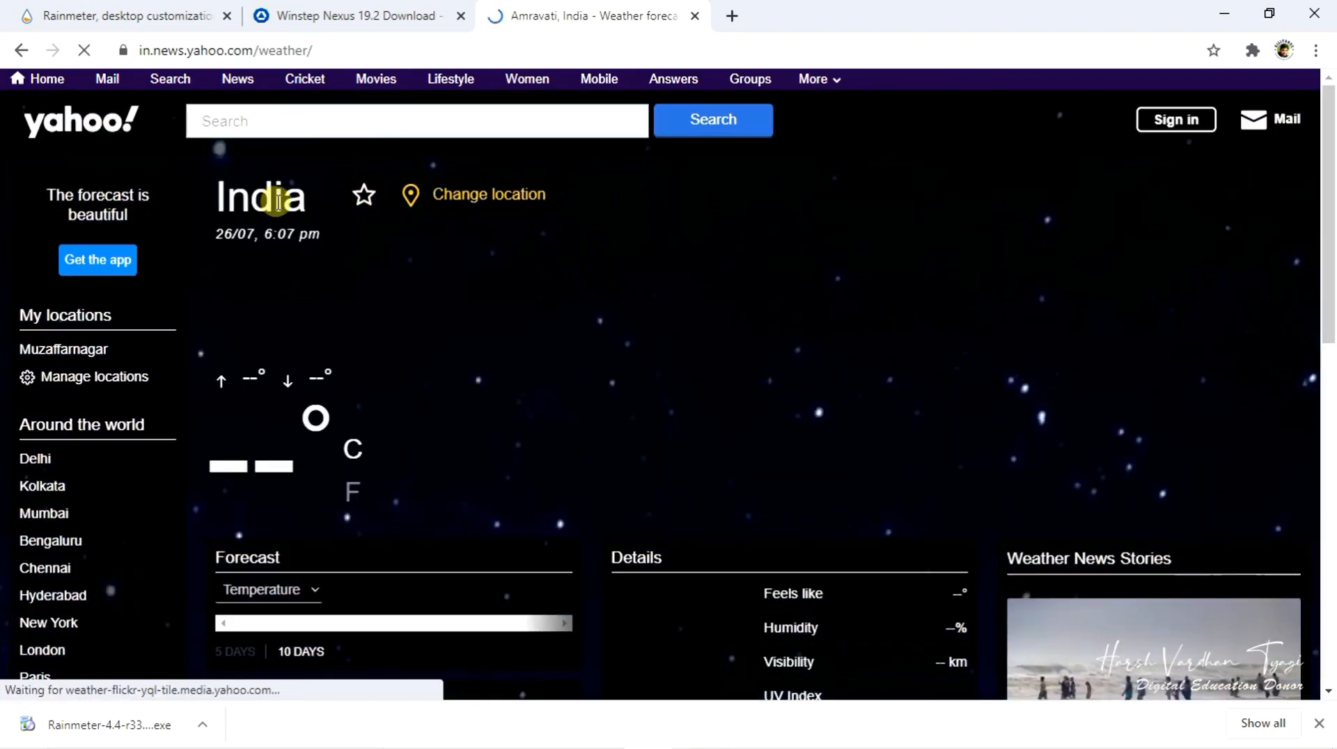
{"action": "left_click", "coordinate": [513, 200]}
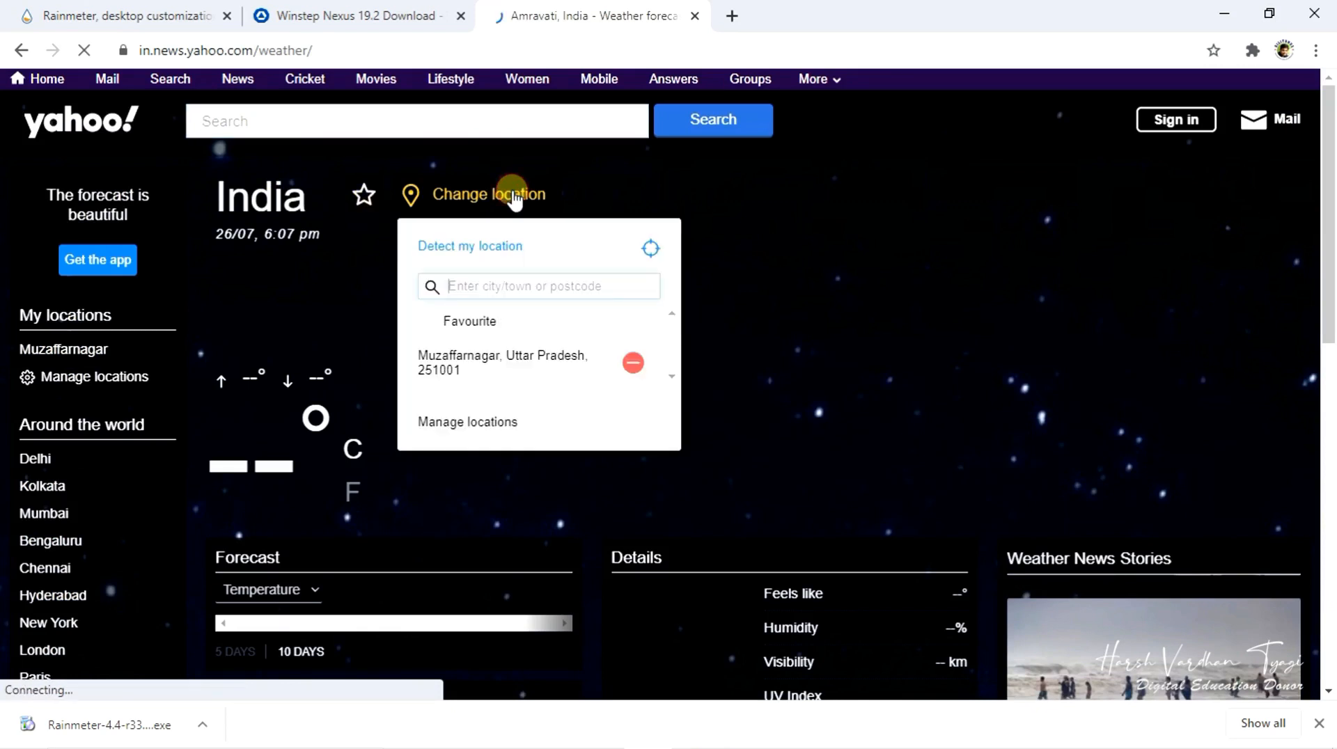
{"action": "left_click", "coordinate": [459, 362]}
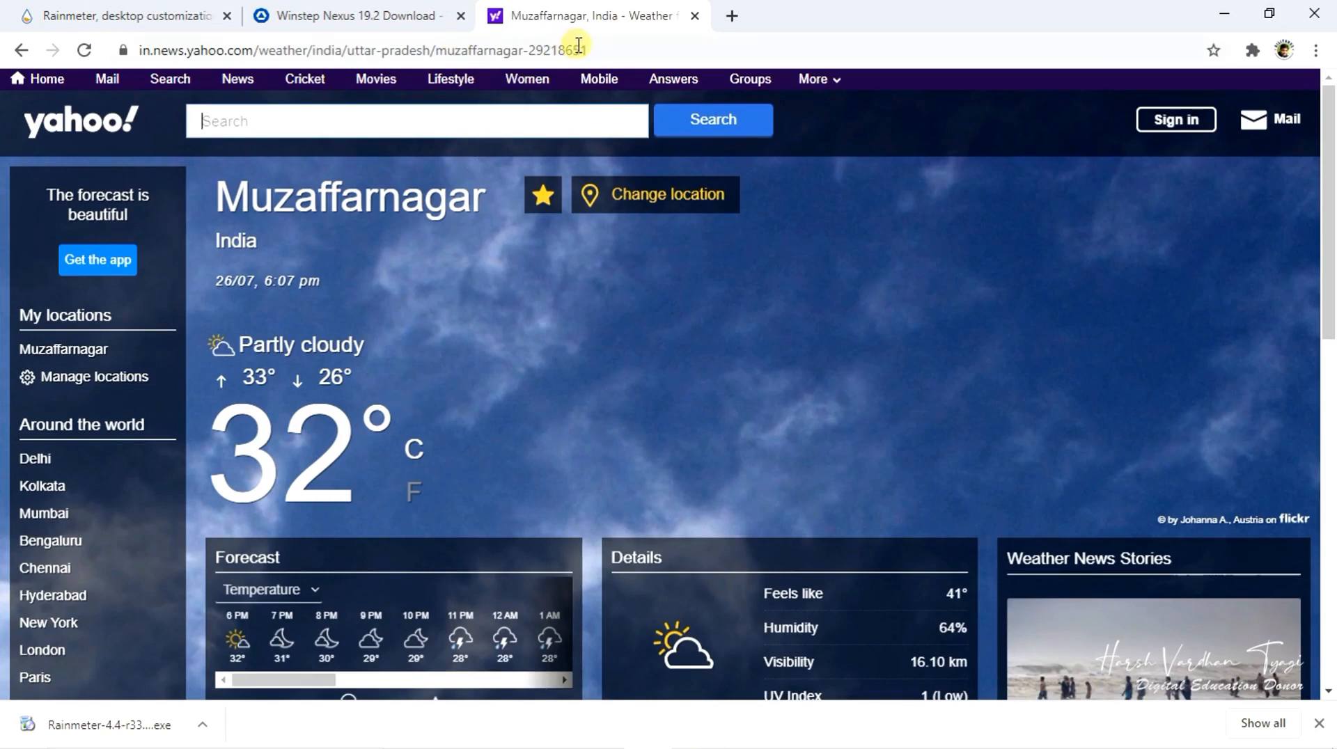
{"action": "left_click_drag", "start_coordinate": [597, 49], "coordinate": [240, 61]}
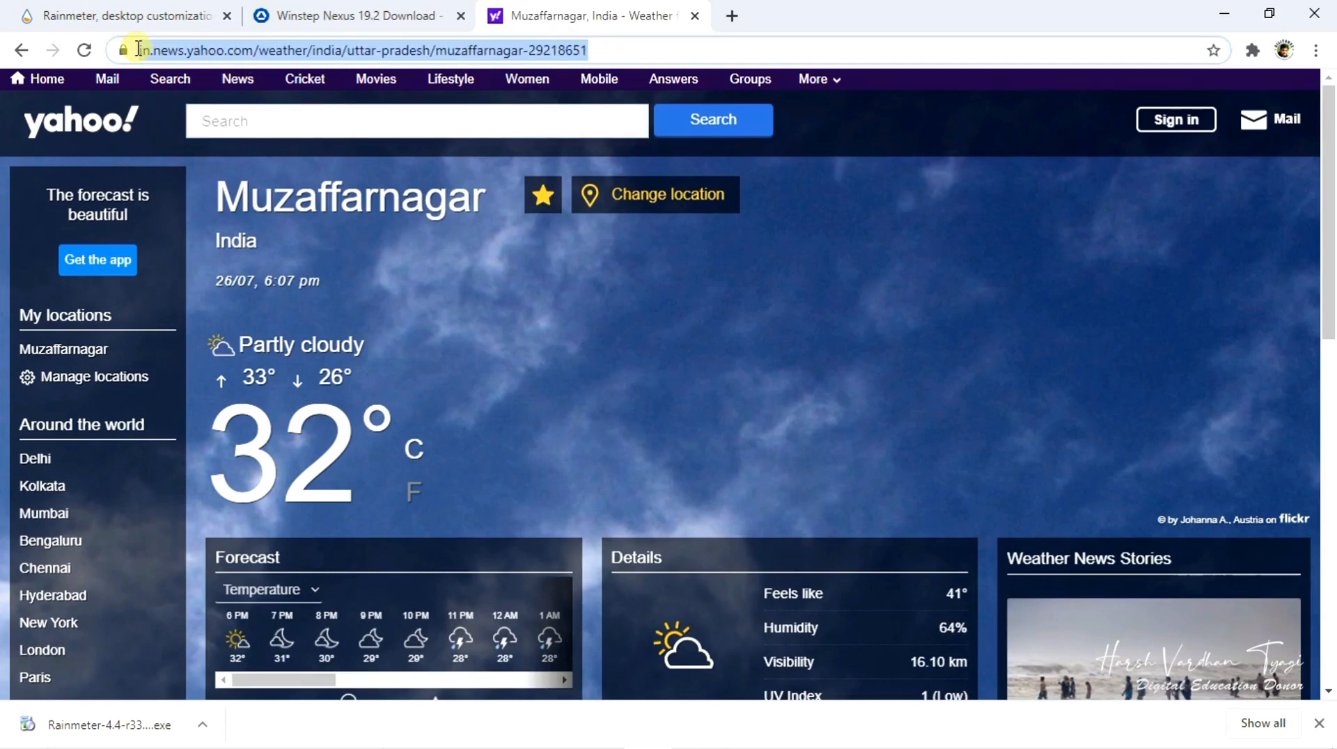
{"action": "left_click_drag", "start_coordinate": [135, 50], "coordinate": [188, 48]}
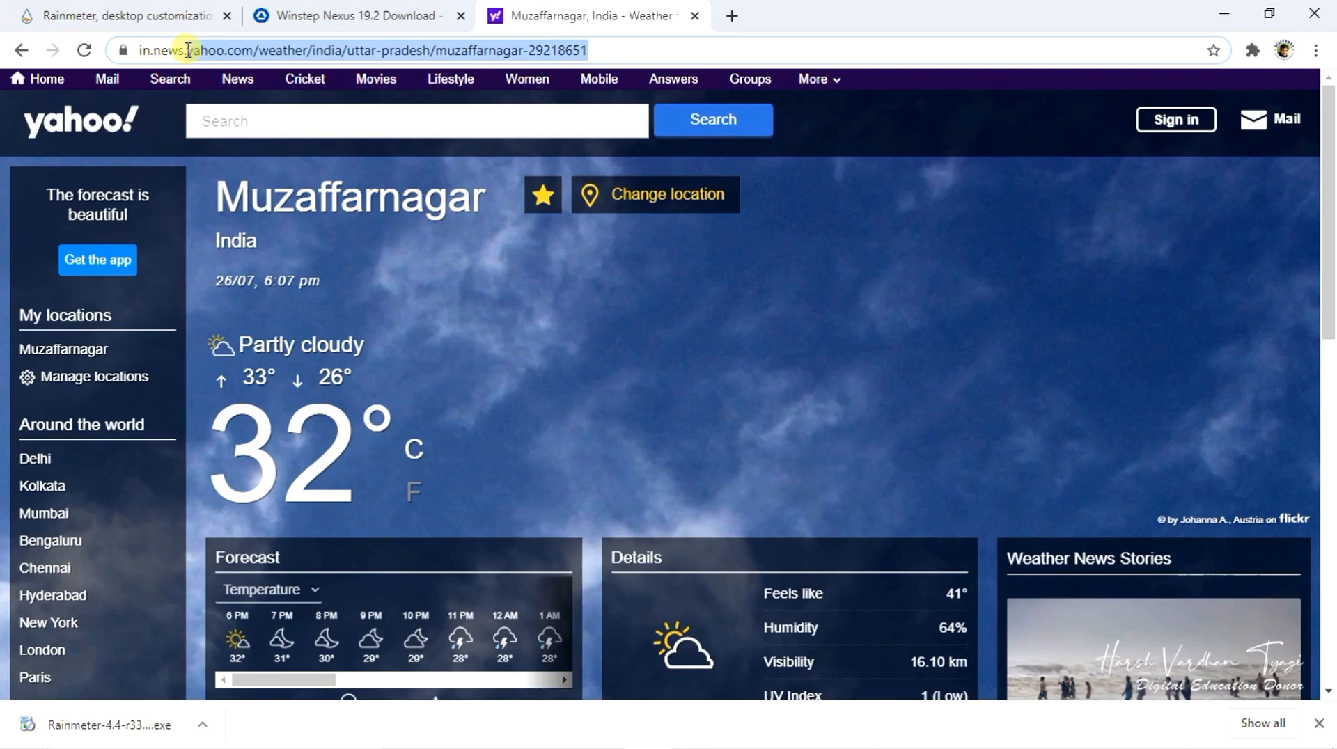
{"action": "left_click_drag", "start_coordinate": [188, 50], "coordinate": [188, 49]}
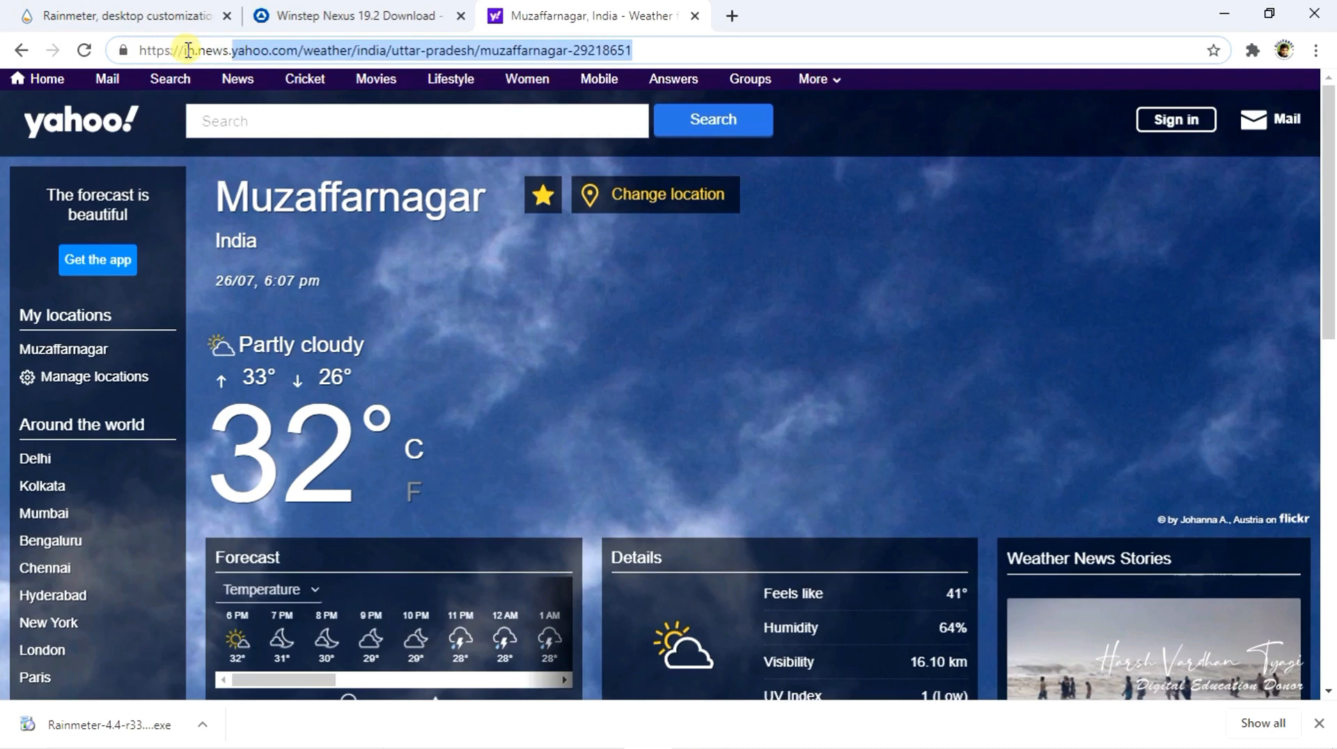
{"action": "left_click", "coordinate": [253, 52]}
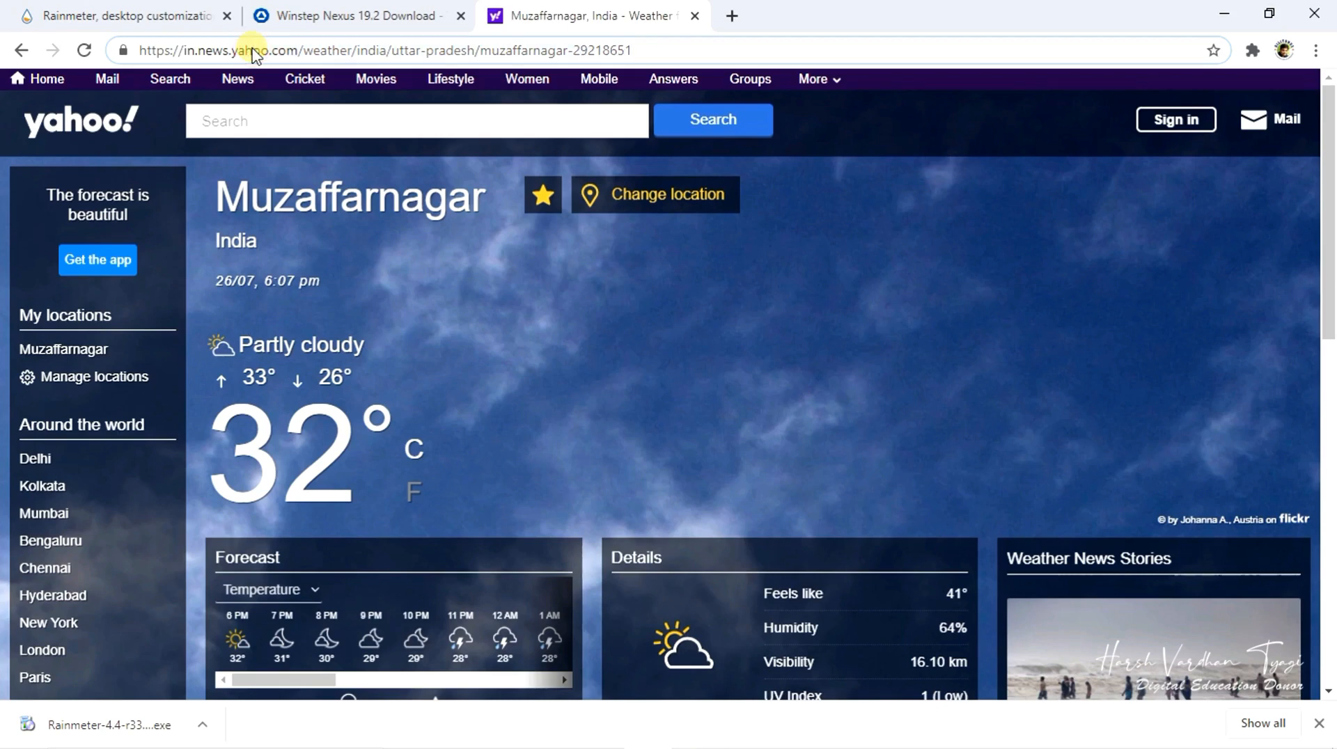
{"action": "key", "text": "shift+Left"}
{"action": "key", "text": "shift+Left"}
{"action": "key", "text": "shift+Left"}
{"action": "key", "text": "shift+Left"}
{"action": "key", "text": "shift+Left"}
{"action": "key", "text": "shift+Left"}
{"action": "key", "text": "shift+Left"}
{"action": "key", "text": "shift+Left"}
{"action": "key", "text": "shift+Left"}
{"action": "key", "text": "shift+Left"}
{"action": "key", "text": "shift+Left"}
{"action": "key", "text": "shift+Left"}
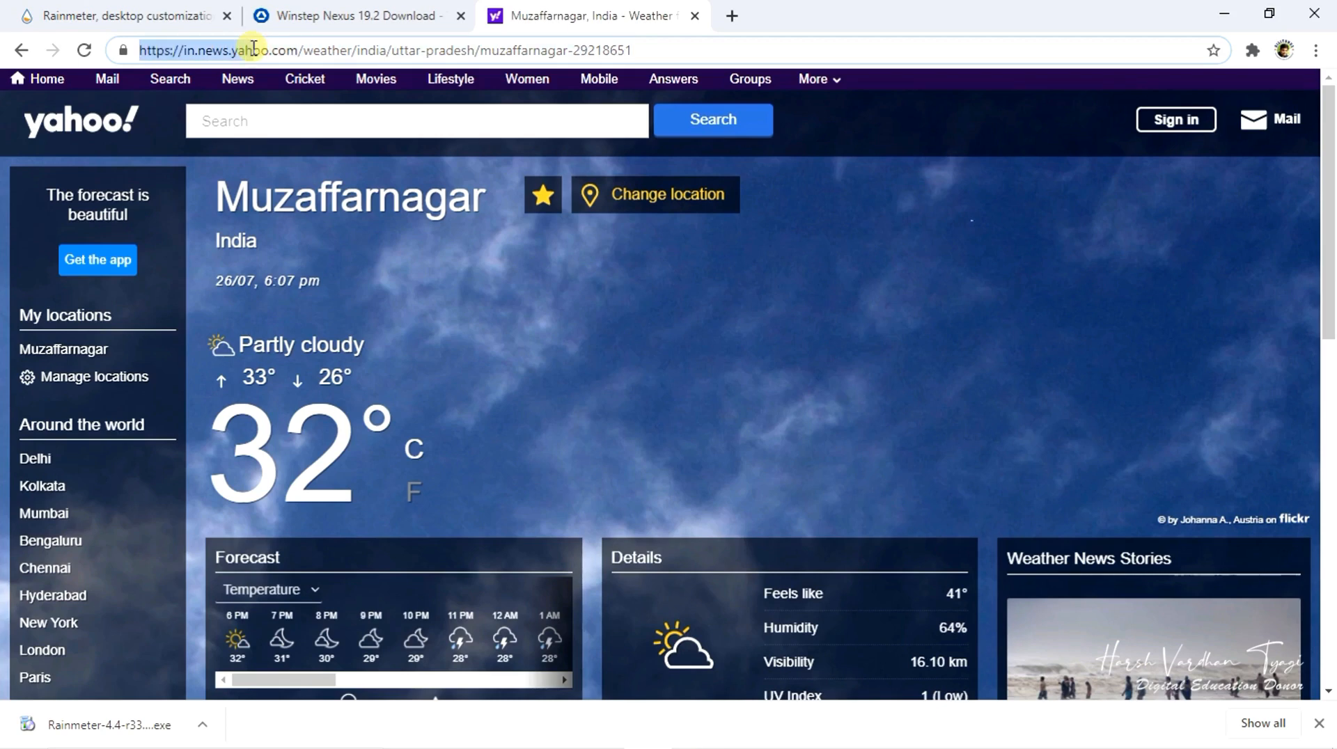
{"action": "left_click", "coordinate": [253, 48]}
{"action": "triple_click", "coordinate": [187, 50]}
{"action": "key", "text": "ctrl+c"}
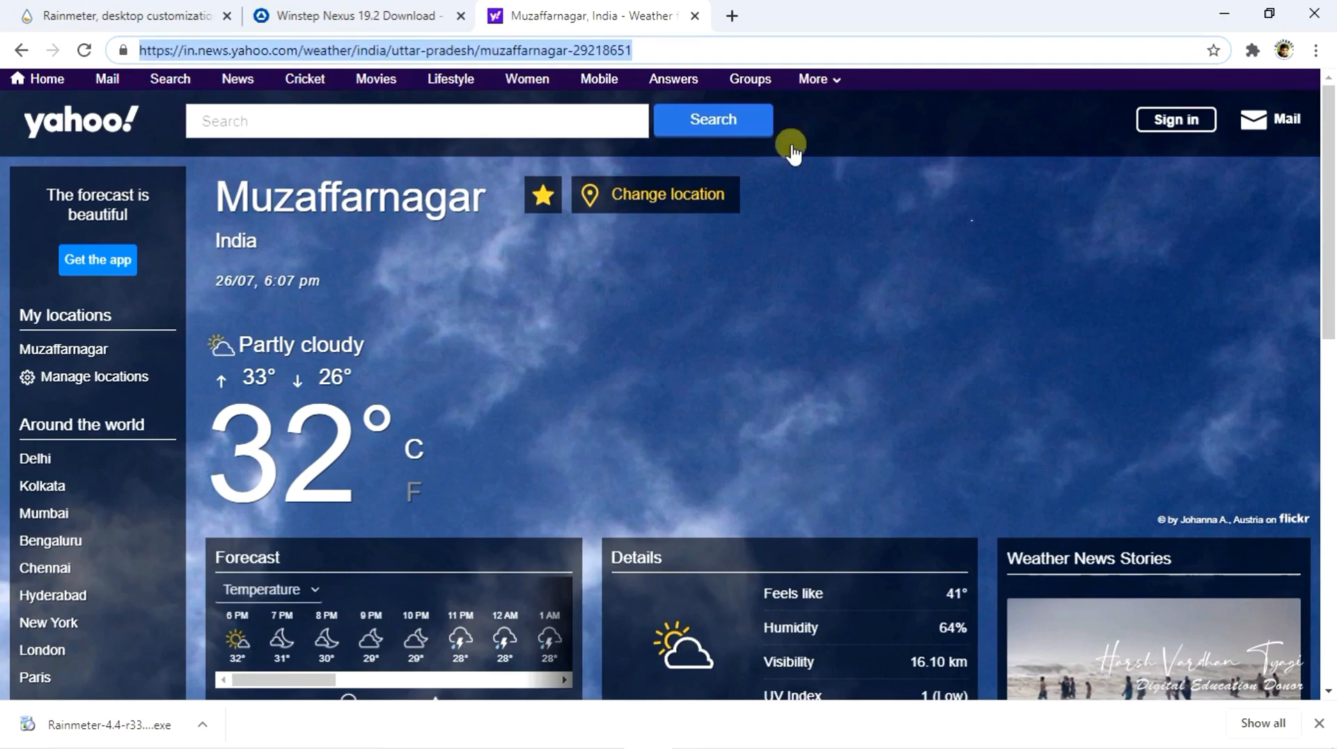
Minimize Chrome and open the Weather Forecast skin on the desktop for editing in a maximized Notepad window
{"action": "left_click", "coordinate": [1224, 12]}
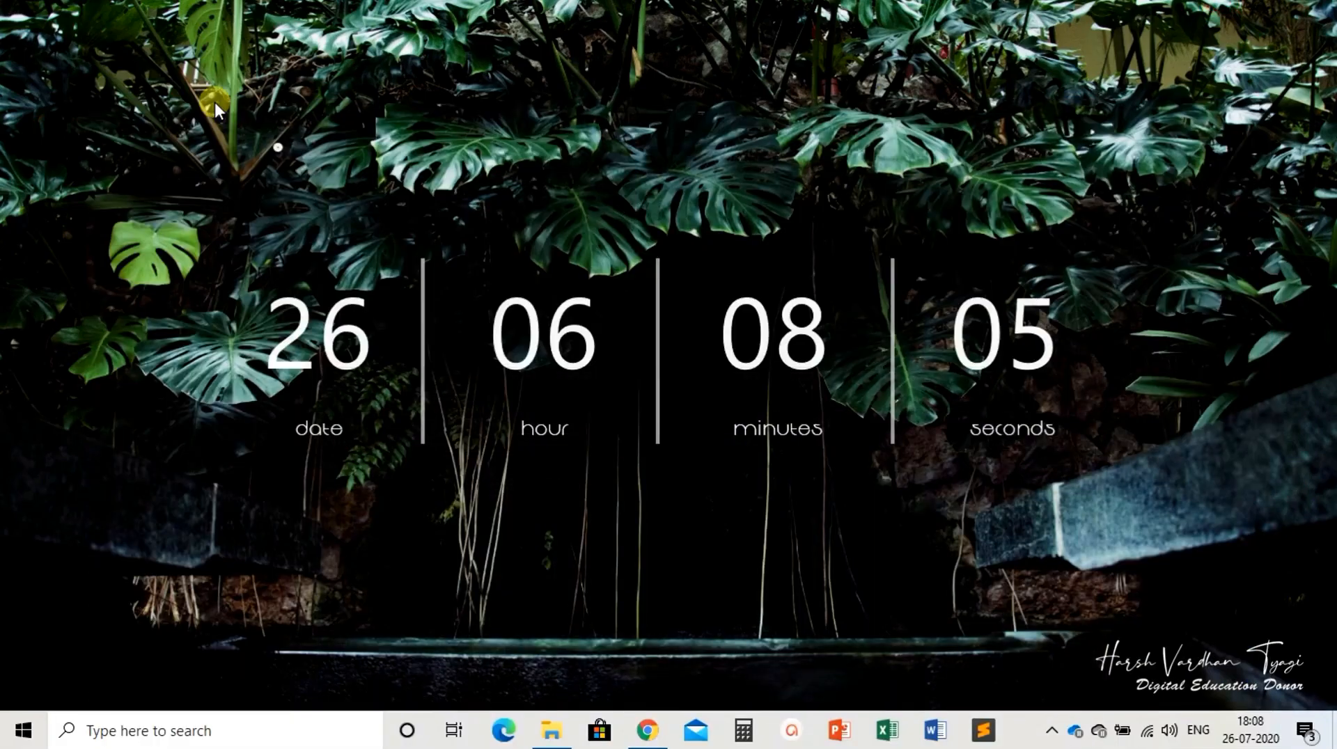
{"action": "right_click", "coordinate": [279, 149]}
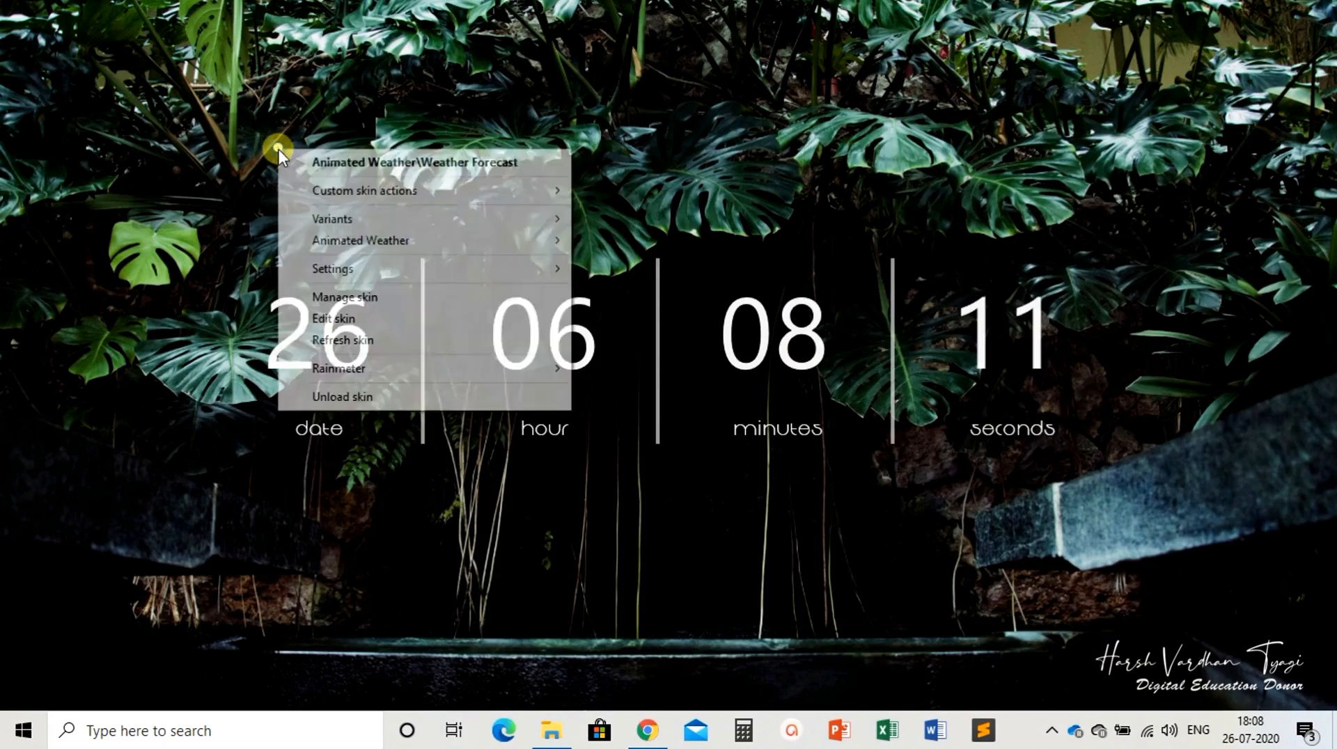
{"action": "left_click", "coordinate": [342, 320]}
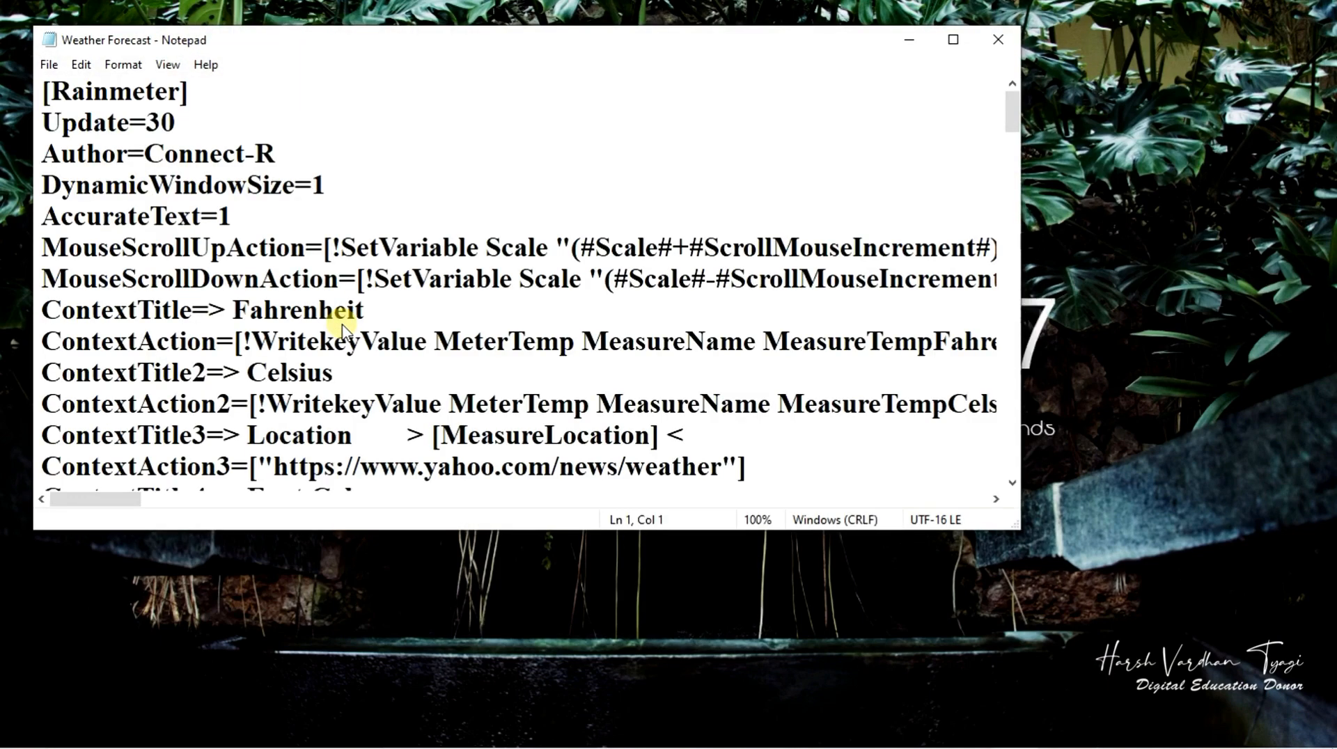
{"action": "left_click", "coordinate": [951, 42]}
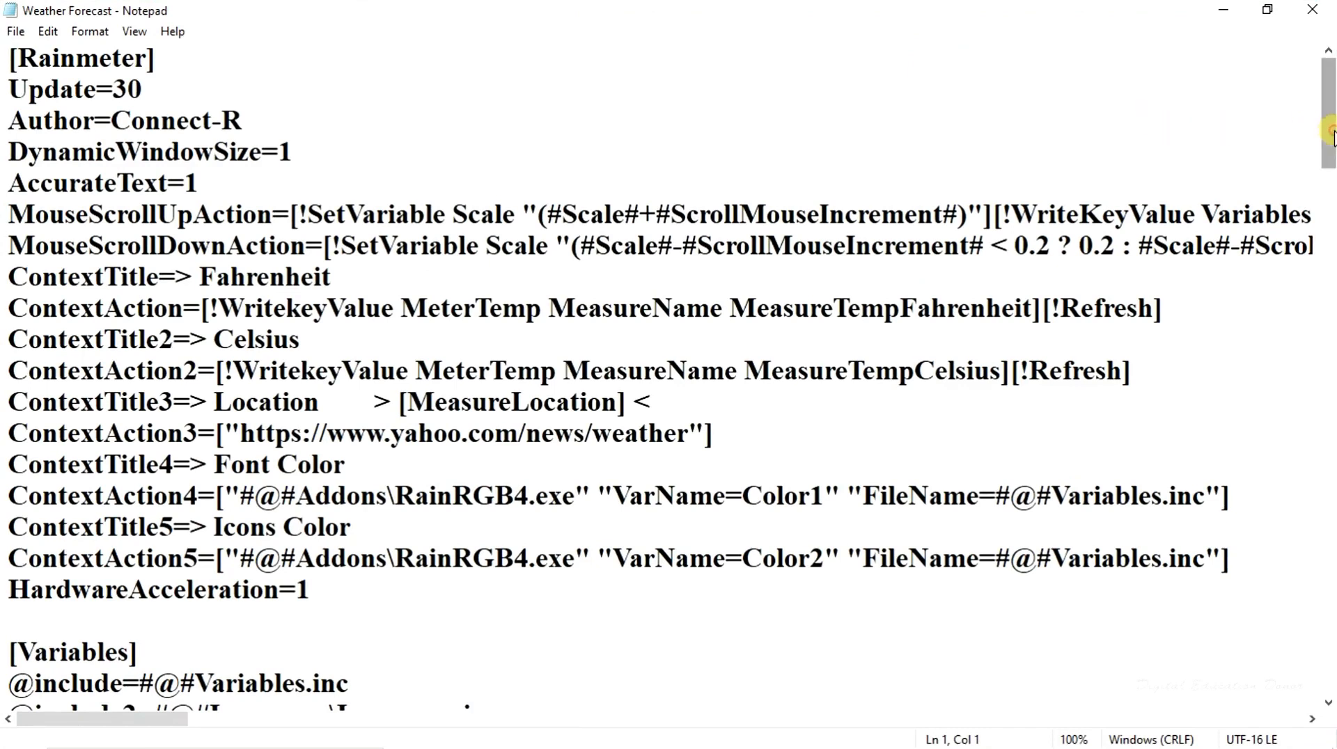
Replace the address in the ContextAction3 line with the copied Muzaffarnagar weather link, keeping the surrounding quotes and brackets
{"action": "left_click_drag", "start_coordinate": [1331, 132], "coordinate": [1332, 148]}
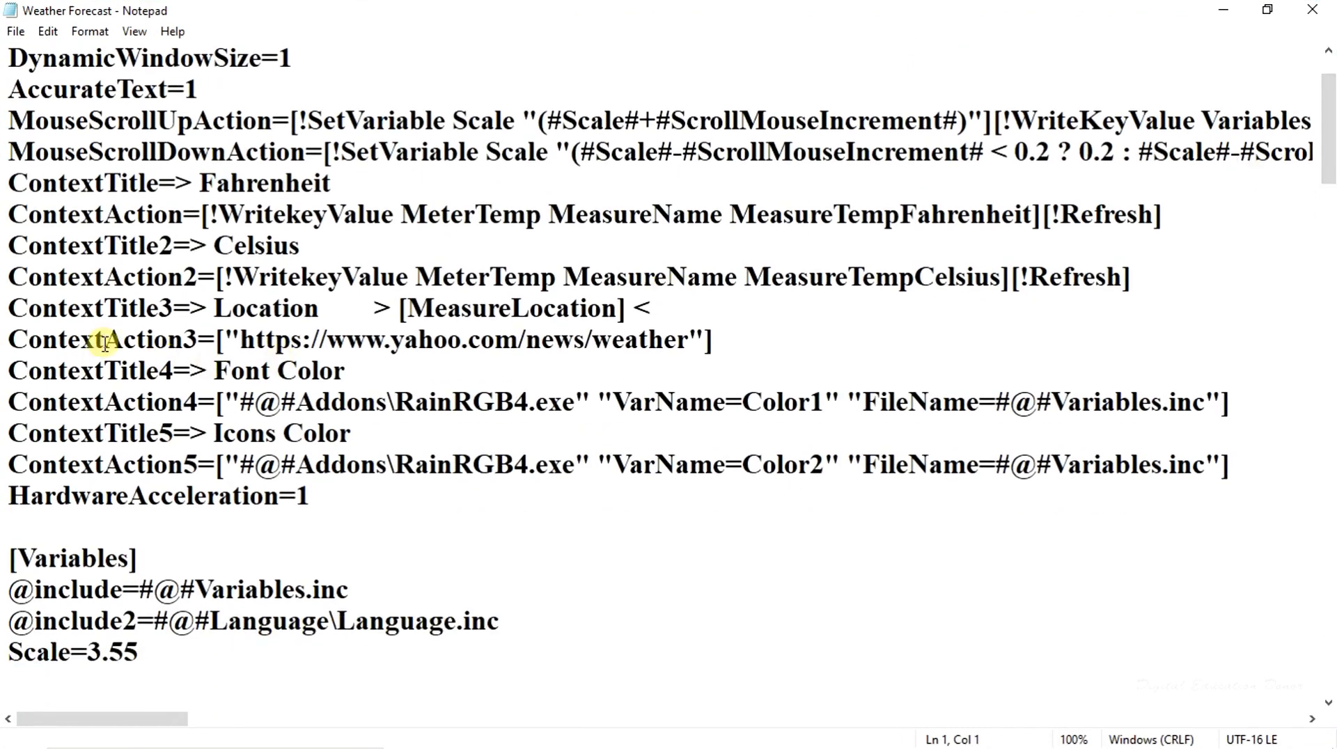
{"action": "left_click_drag", "start_coordinate": [8, 341], "coordinate": [203, 341]}
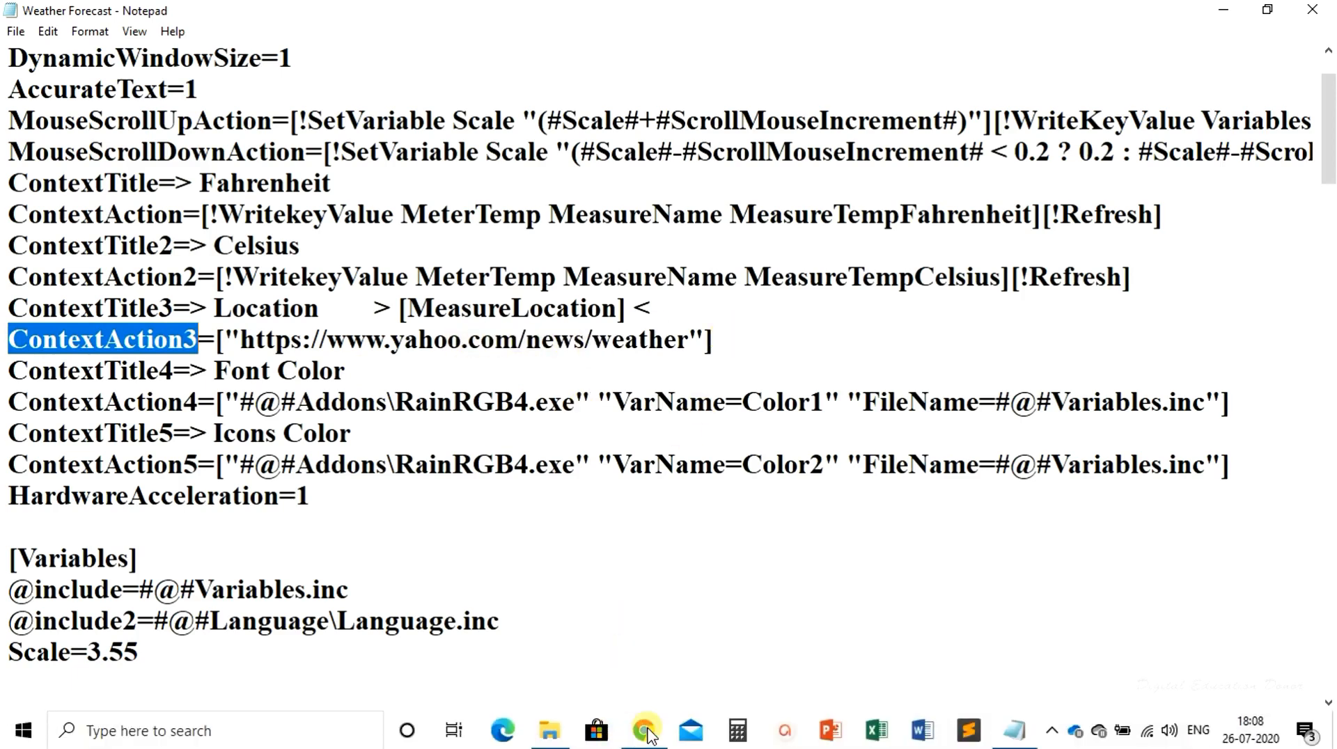
{"action": "left_click", "coordinate": [648, 733]}
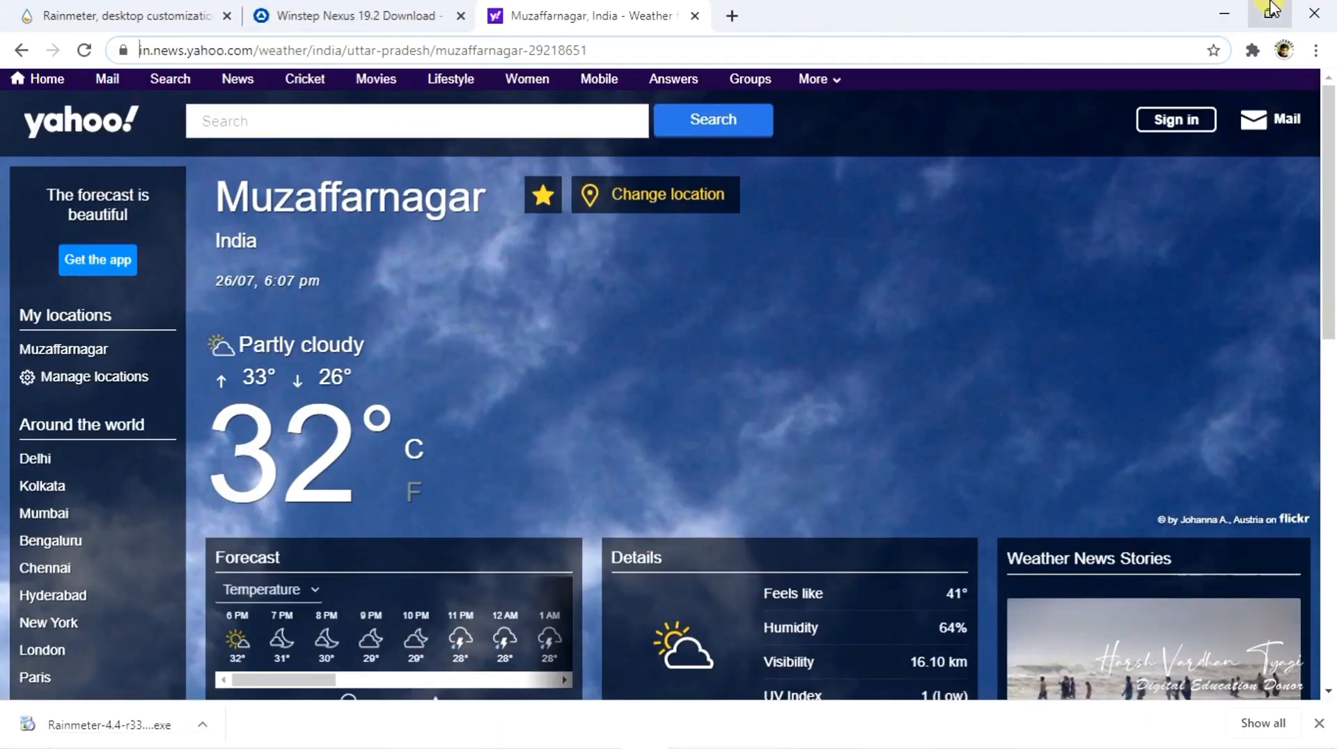
{"action": "left_click", "coordinate": [1223, 14]}
{"action": "left_click_drag", "start_coordinate": [689, 340], "coordinate": [241, 347]}
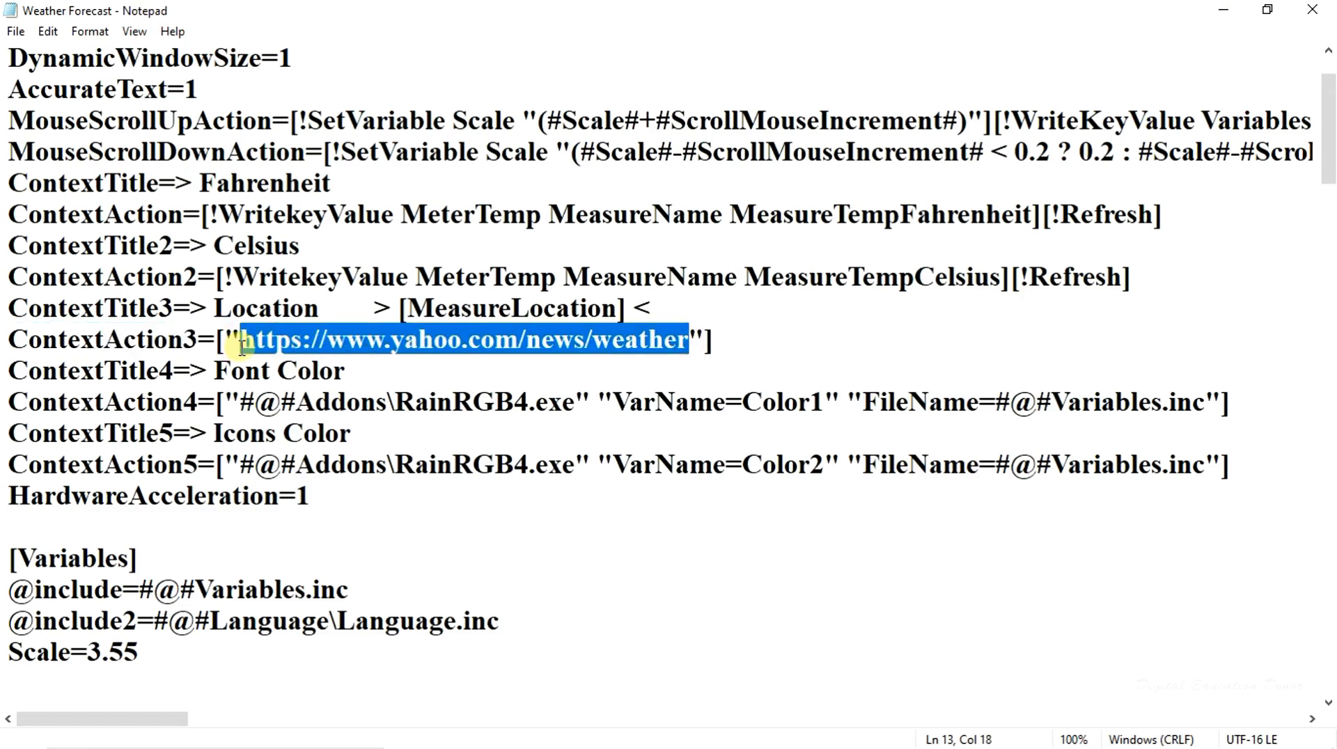
{"action": "key", "text": "ctrl+v"}
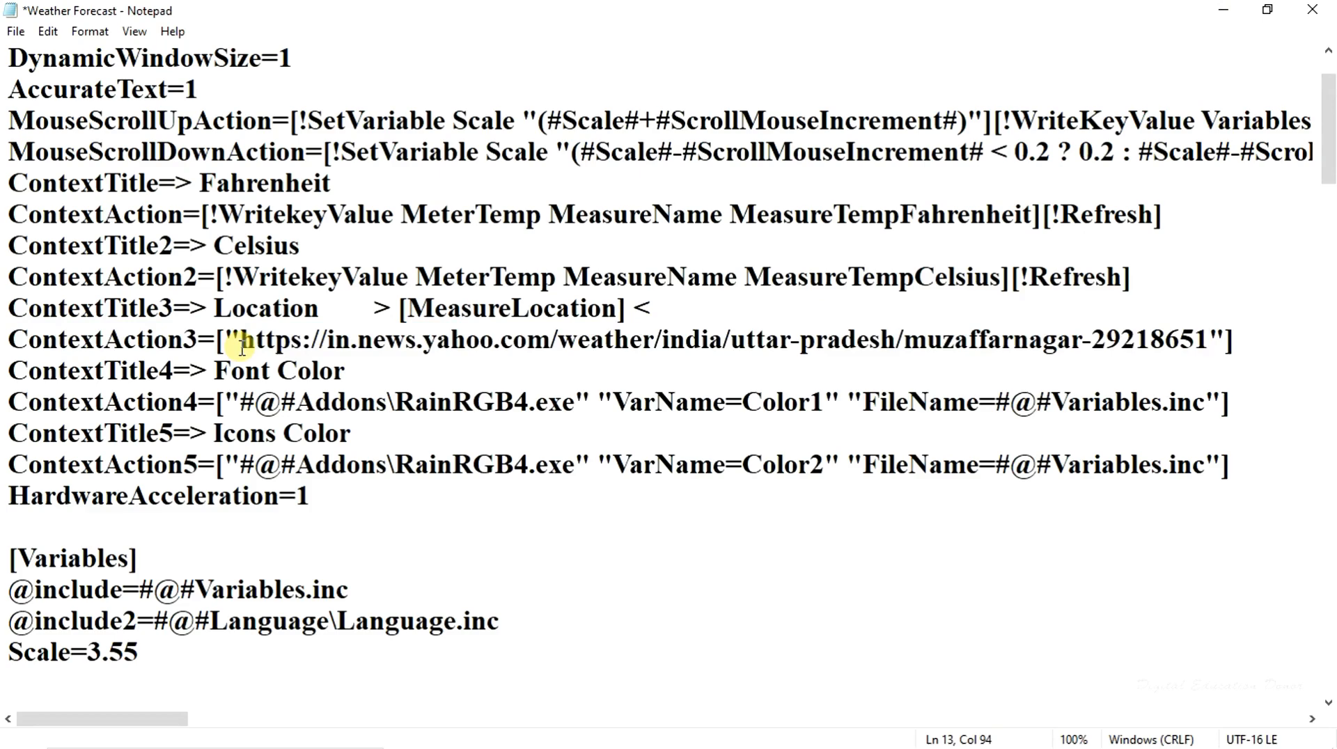
Replace the Url value in the [MeasureWeather] section with the copied Muzaffarnagar weather link
{"action": "left_click_drag", "start_coordinate": [1327, 148], "coordinate": [1331, 233]}
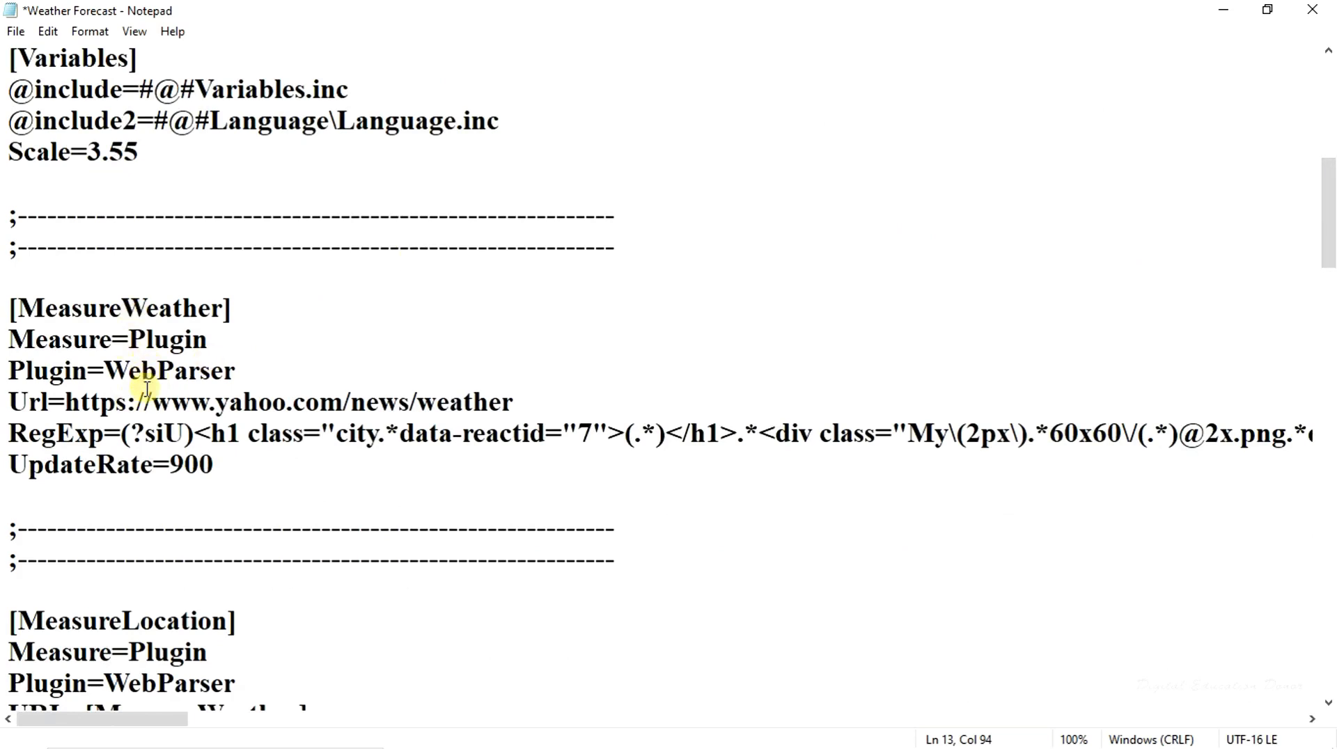
{"action": "left_click_drag", "start_coordinate": [66, 402], "coordinate": [514, 402]}
{"action": "key", "text": "ctrl+v"}
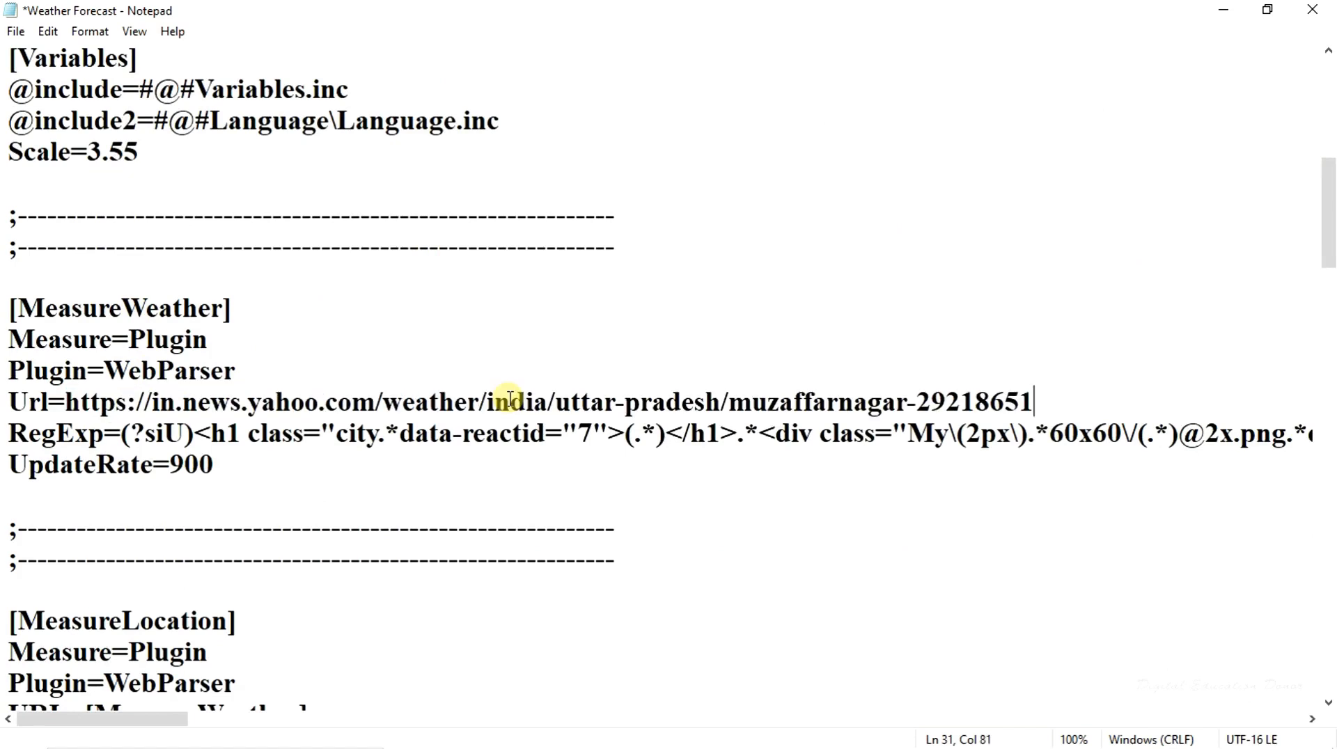
Replace the text inside the URL brackets of the [MeasureLocation] section with the copied Muzaffarnagar weather link
{"action": "left_click_drag", "start_coordinate": [1328, 252], "coordinate": [1329, 307]}
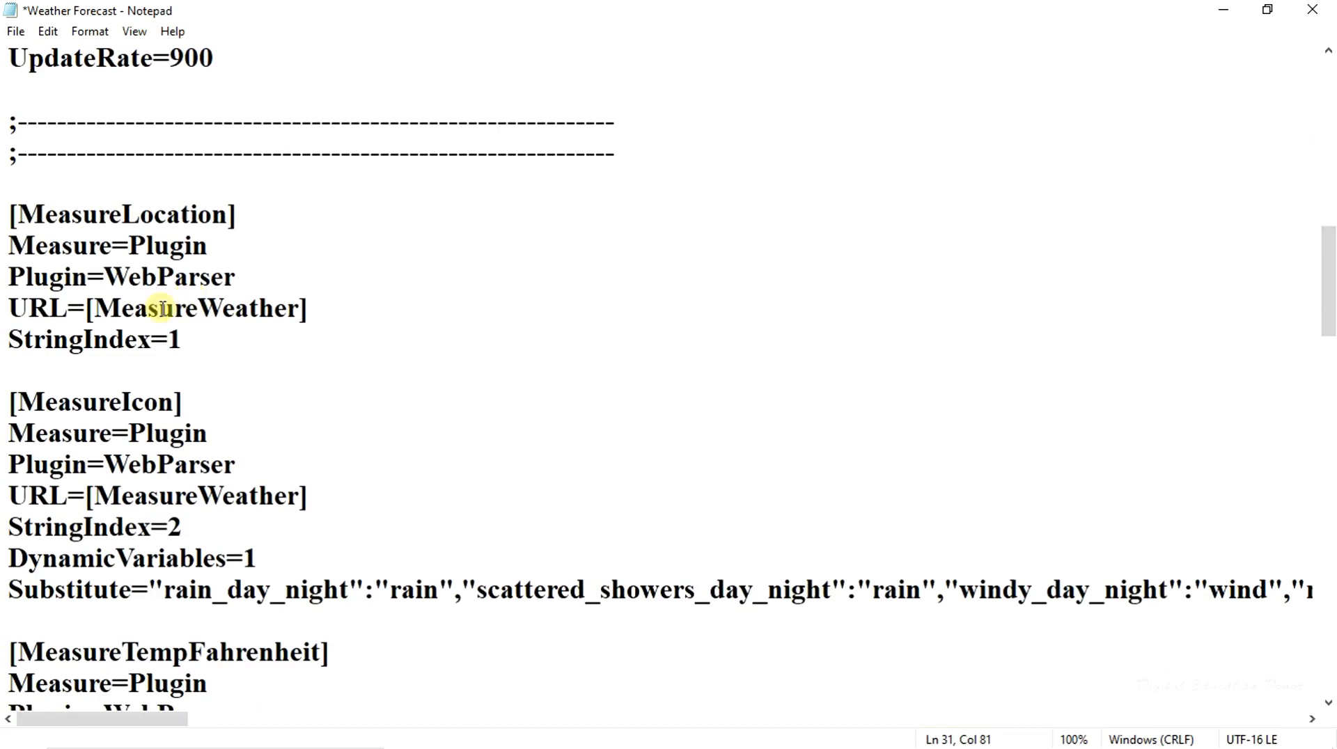
{"action": "left_click_drag", "start_coordinate": [92, 308], "coordinate": [300, 309]}
{"action": "key", "text": "ctrl+v"}
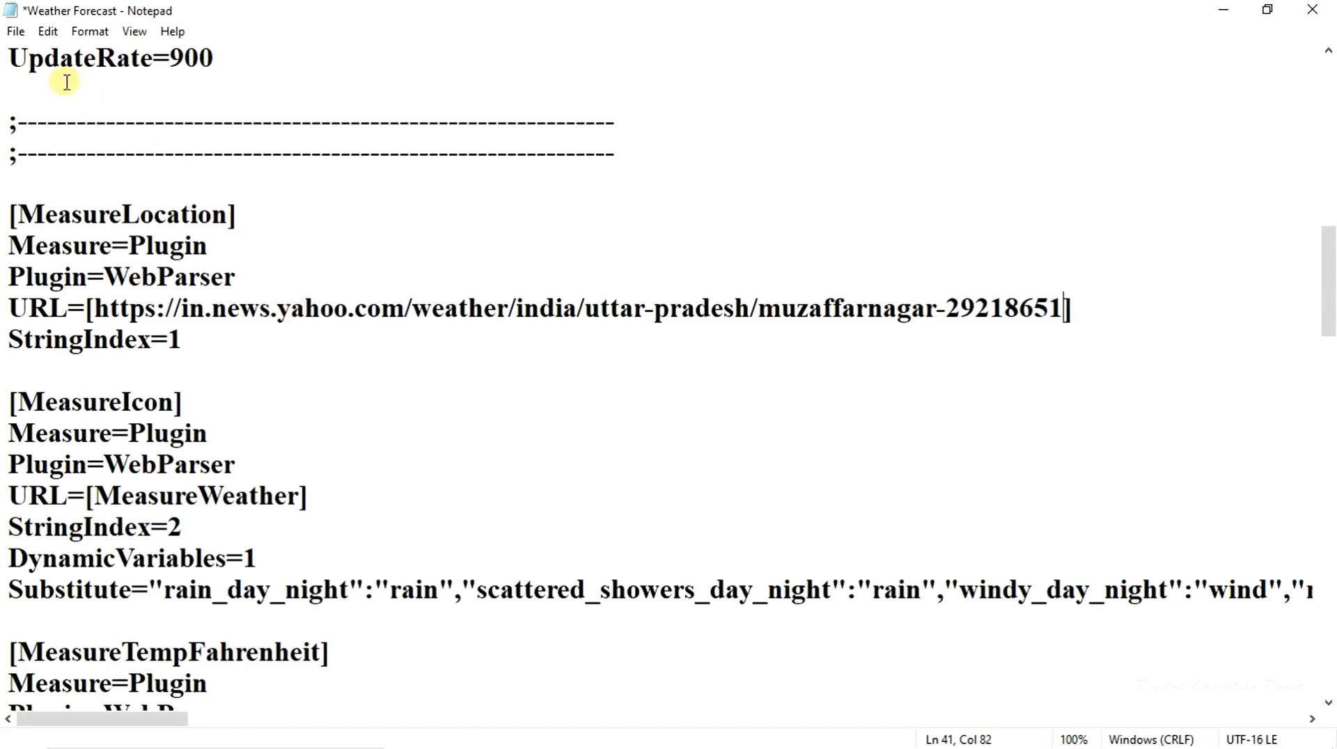
Save the edited Weather Forecast file and close Notepad
{"action": "left_click", "coordinate": [16, 32]}
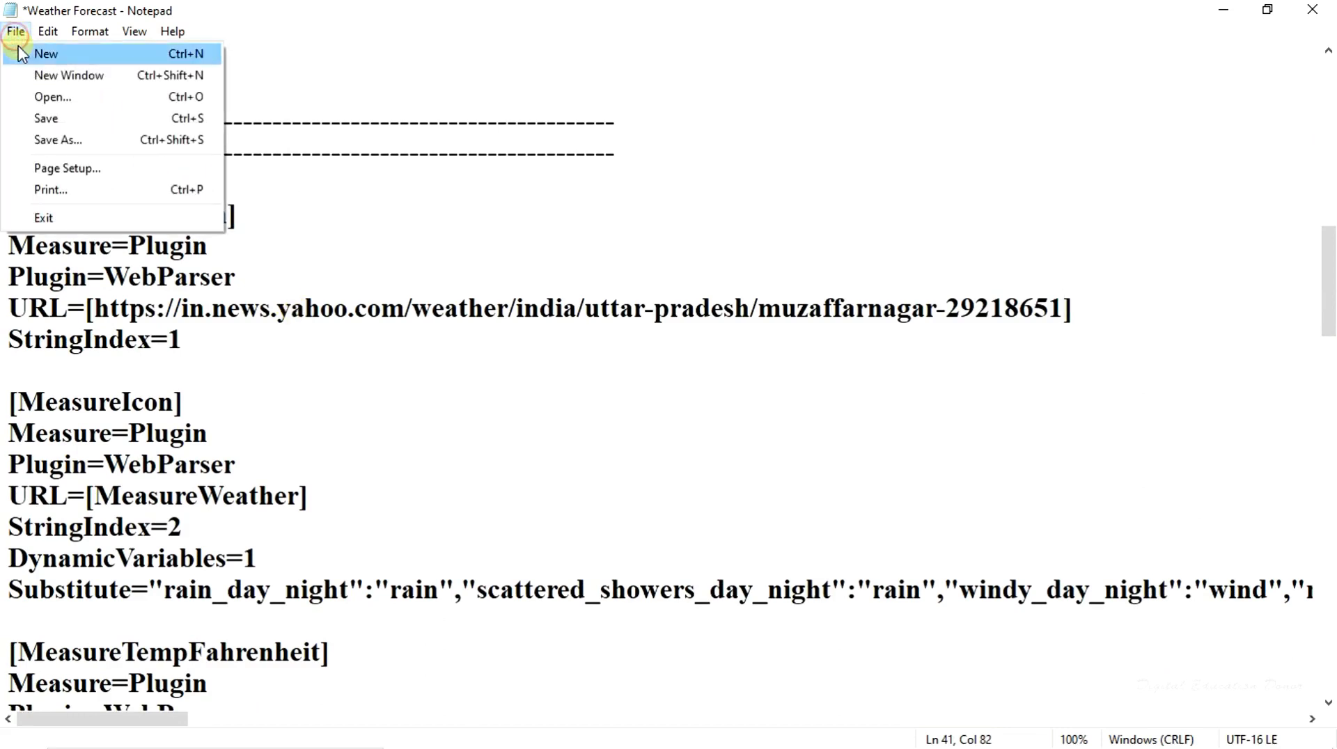
{"action": "left_click", "coordinate": [47, 118]}
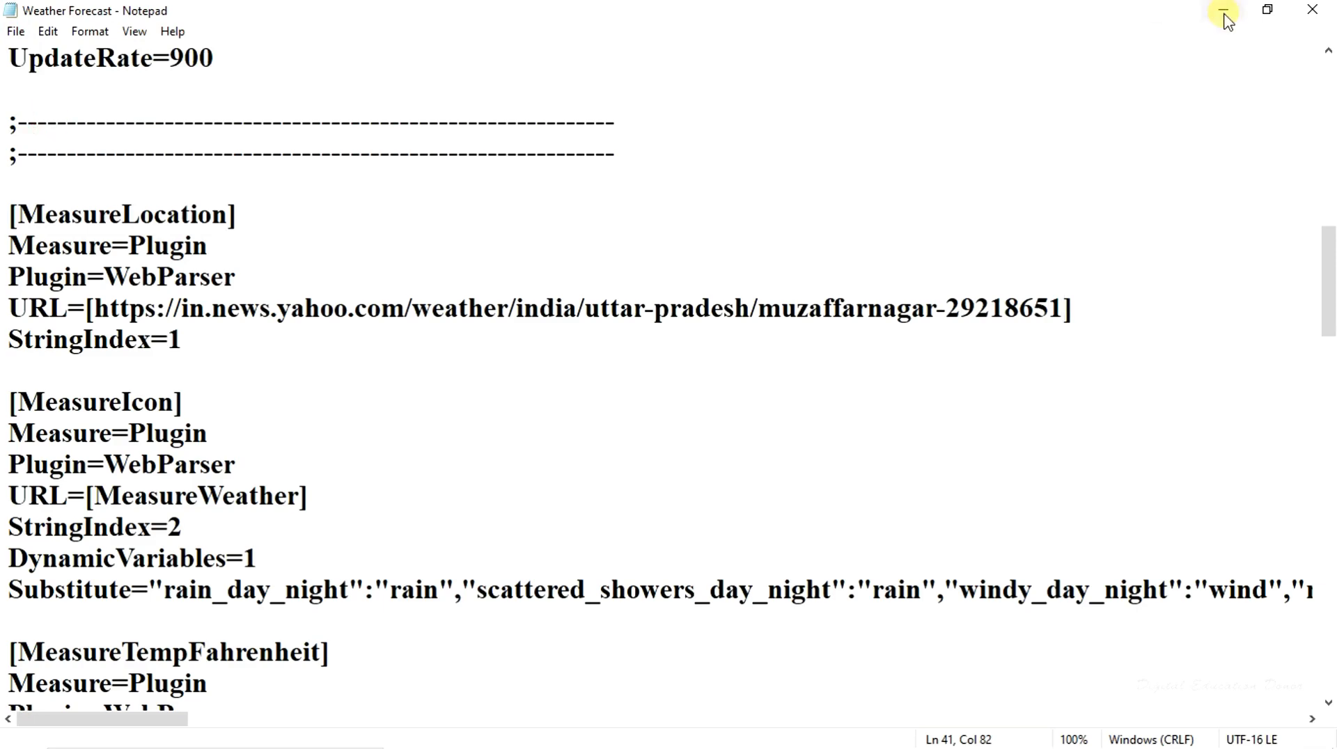
{"action": "left_click", "coordinate": [1304, 16]}
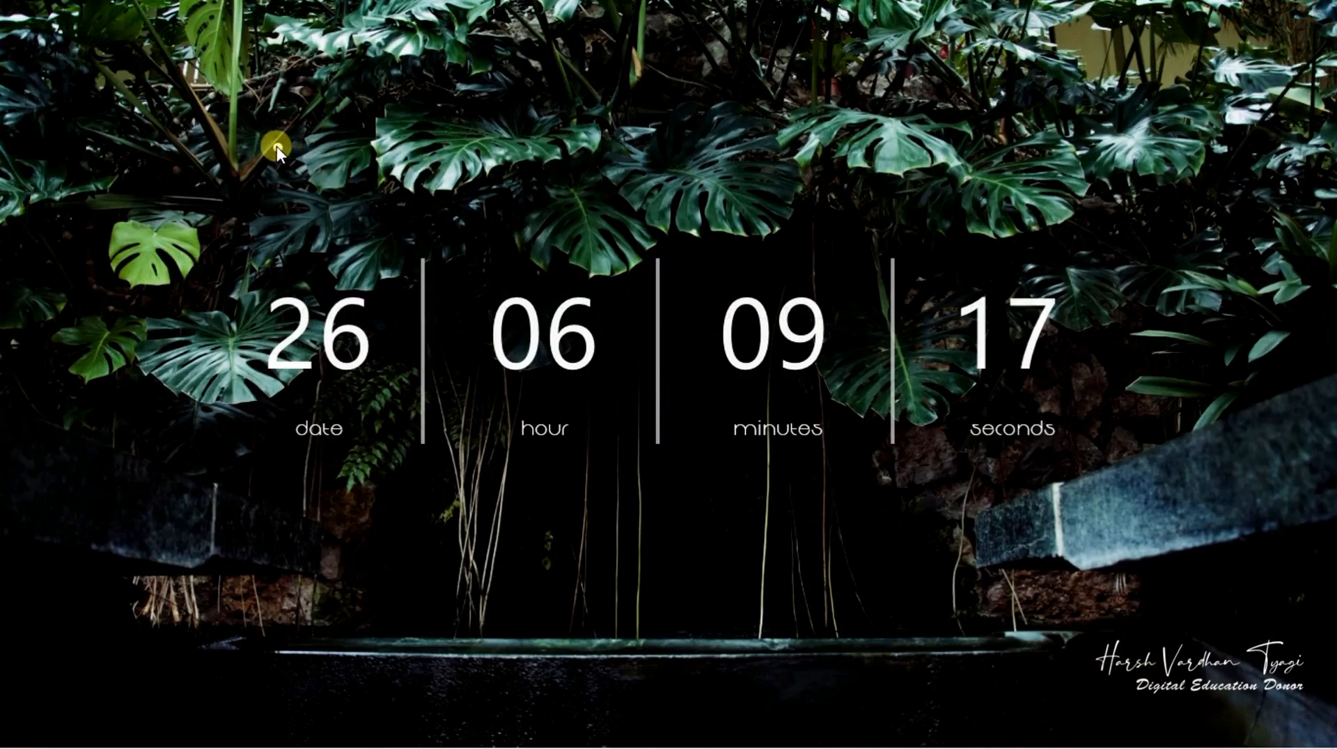
Refresh the Weather Forecast skin on the desktop twice to apply the edited link
{"action": "right_click", "coordinate": [277, 147]}
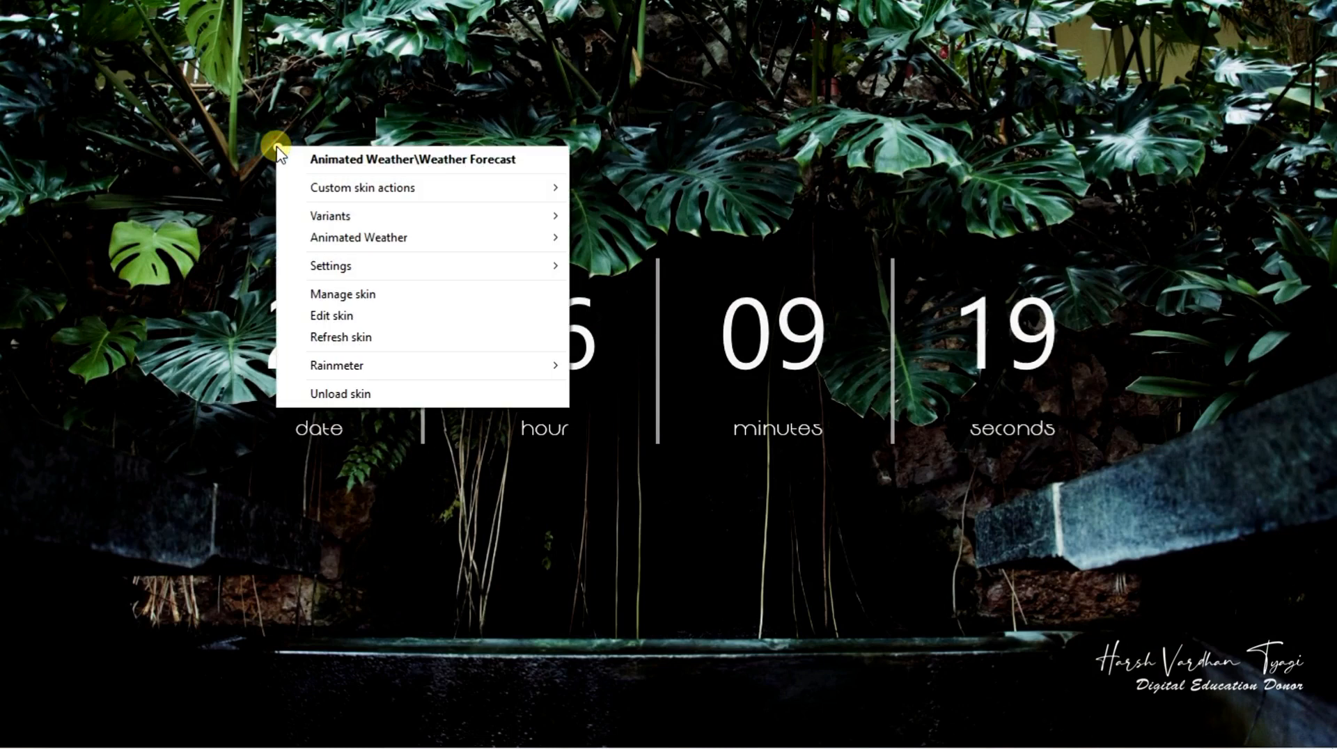
{"action": "left_click", "coordinate": [333, 268]}
{"action": "left_click", "coordinate": [343, 333]}
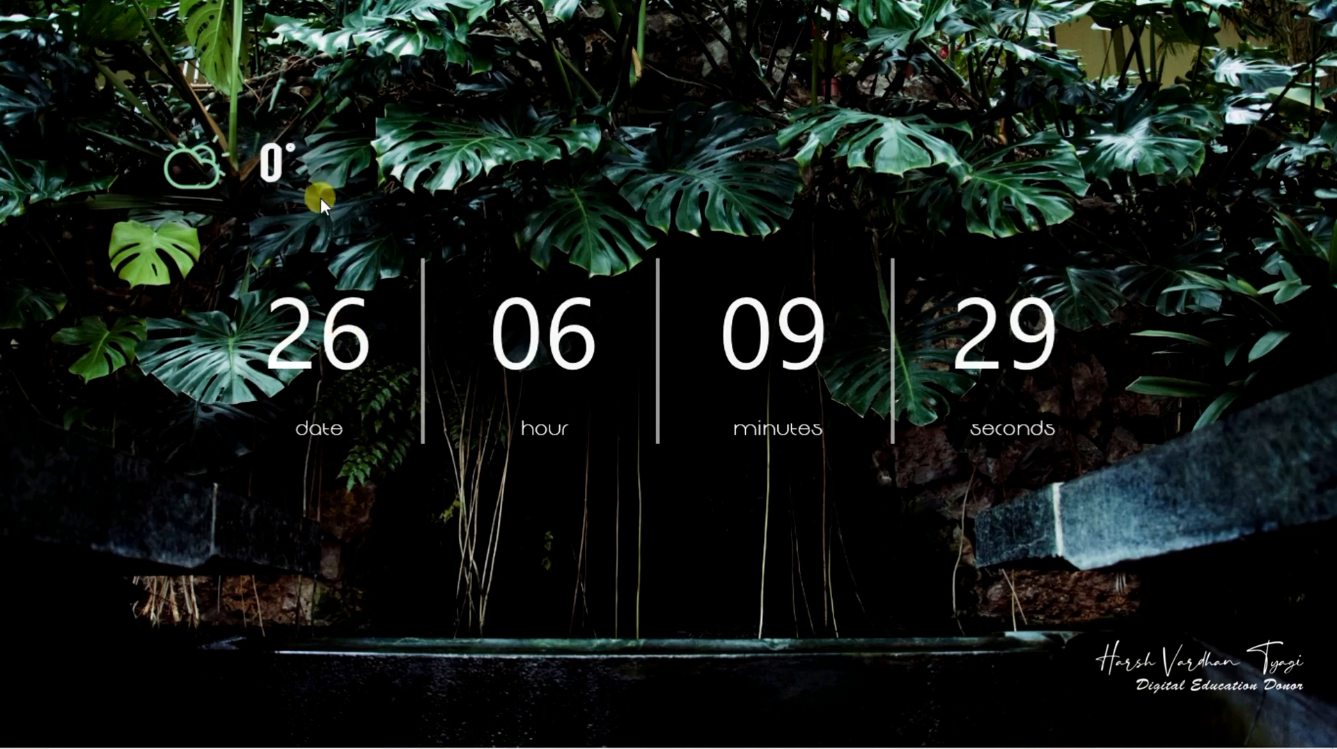
{"action": "right_click", "coordinate": [277, 157]}
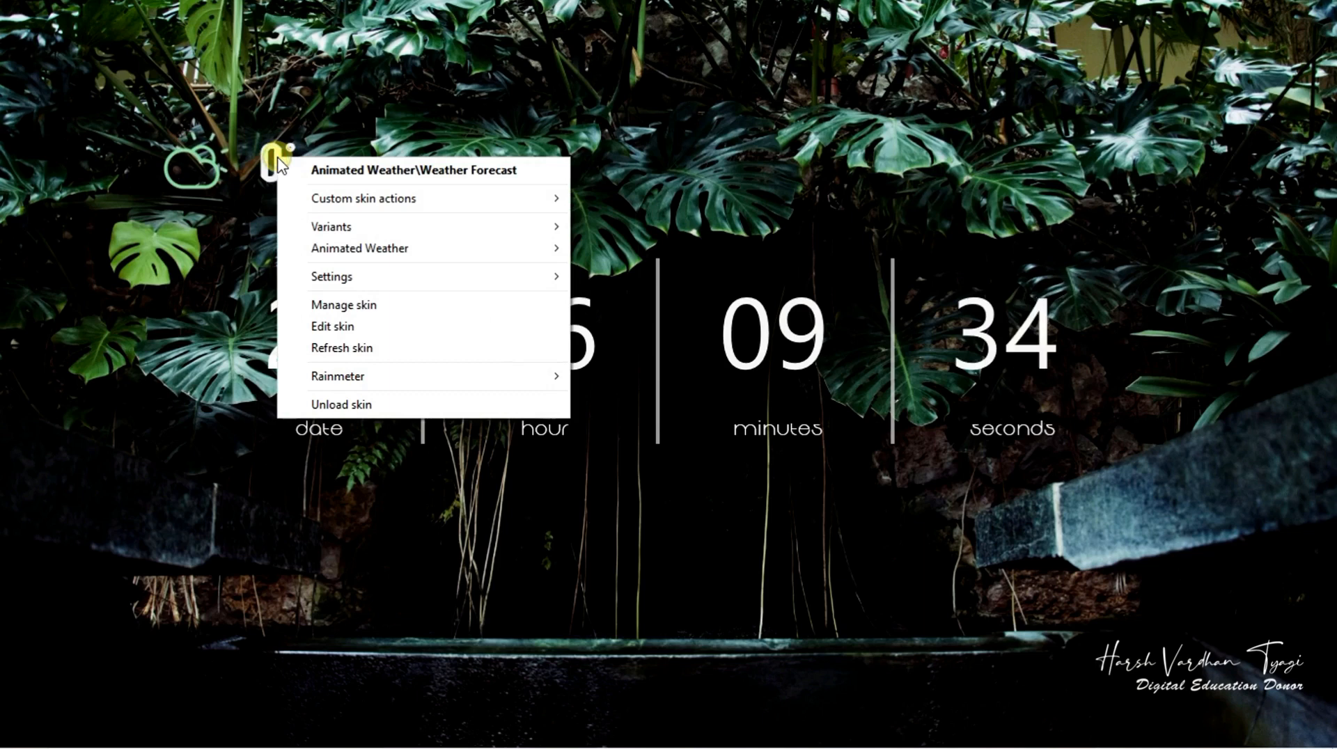
{"action": "left_click", "coordinate": [341, 352]}
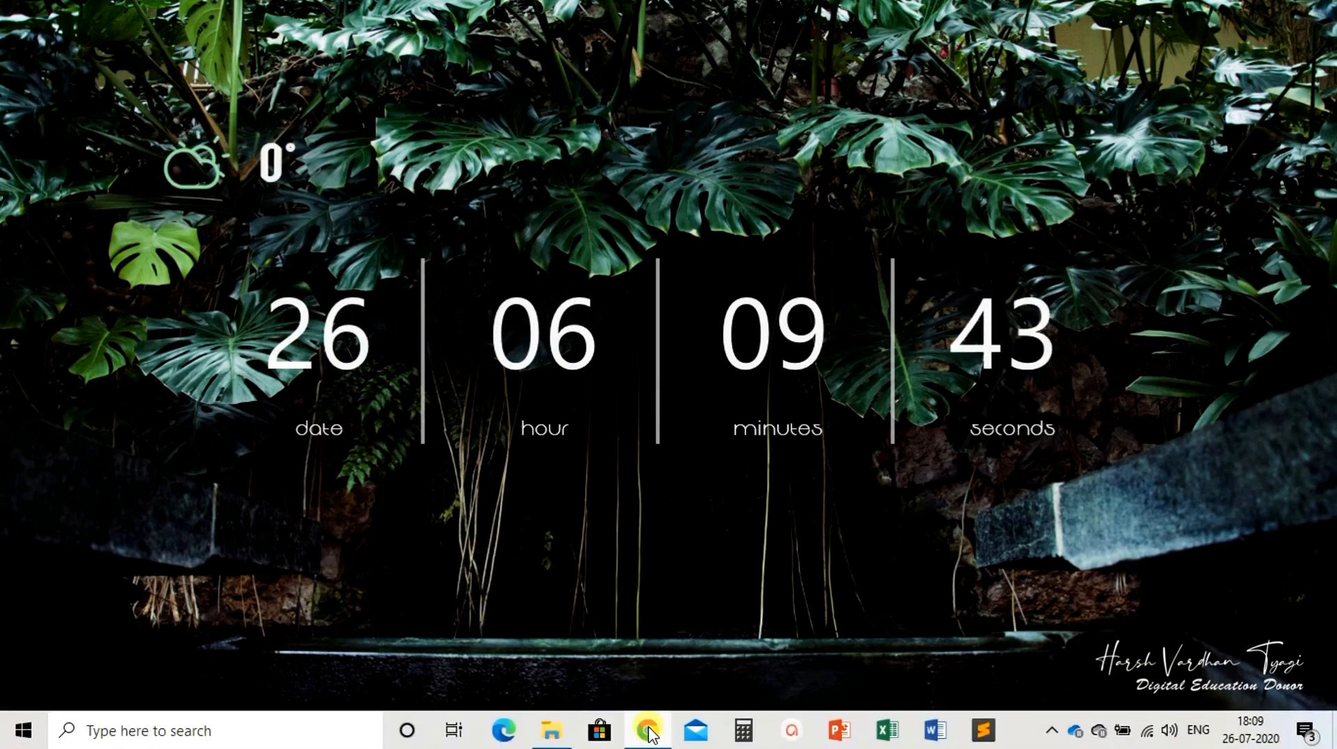
Switch to Chrome, open the suggested yahoo.com/news/weather/india/uttar-pradesh/muzaffarnagar-2295462/?unit=c page in a new tab, and close the old weather tab
{"action": "left_click", "coordinate": [648, 731]}
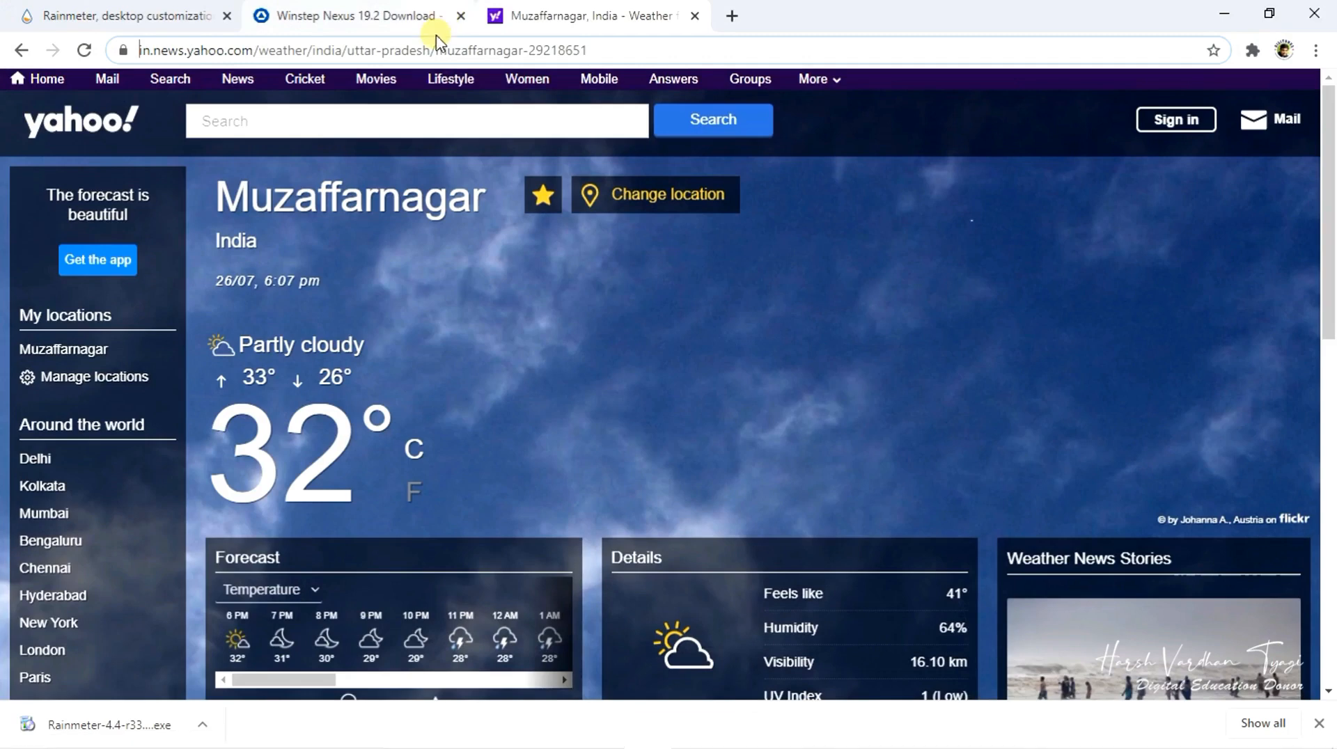
{"action": "left_click", "coordinate": [732, 17]}
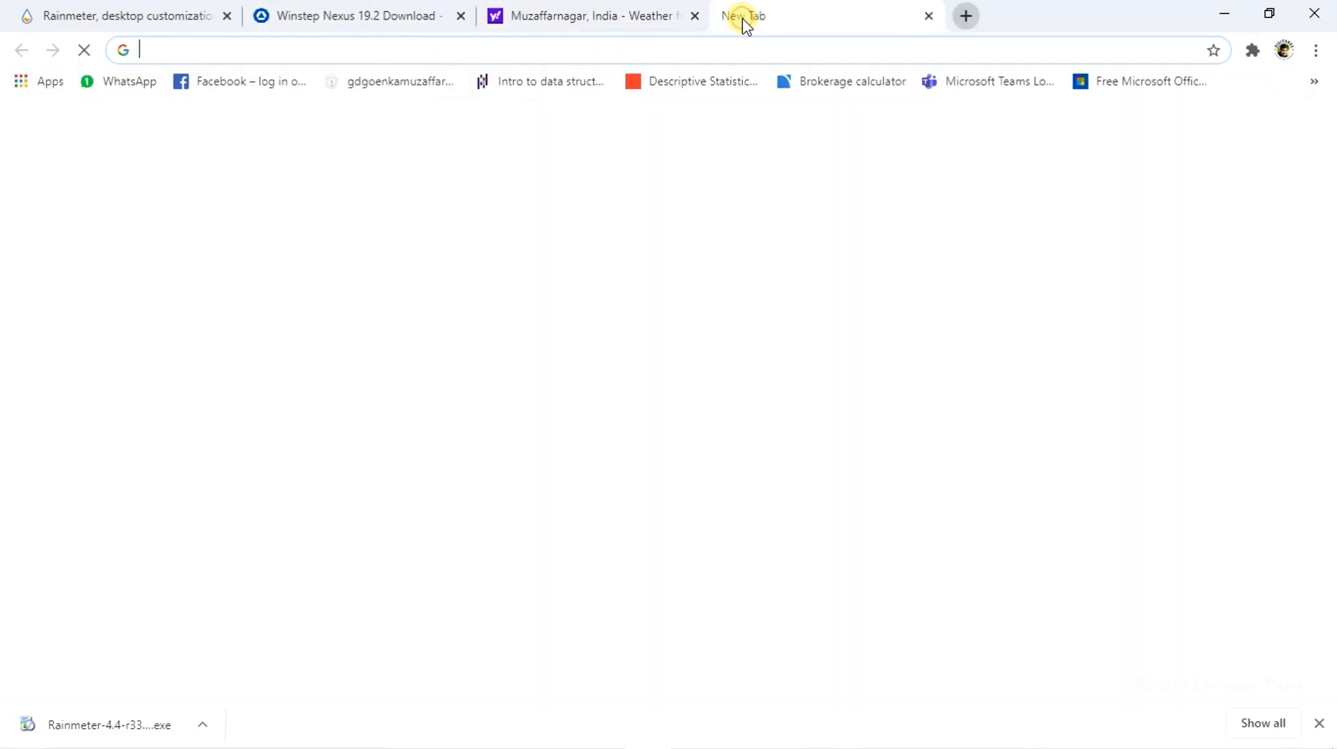
{"action": "type", "text": "yaho"}
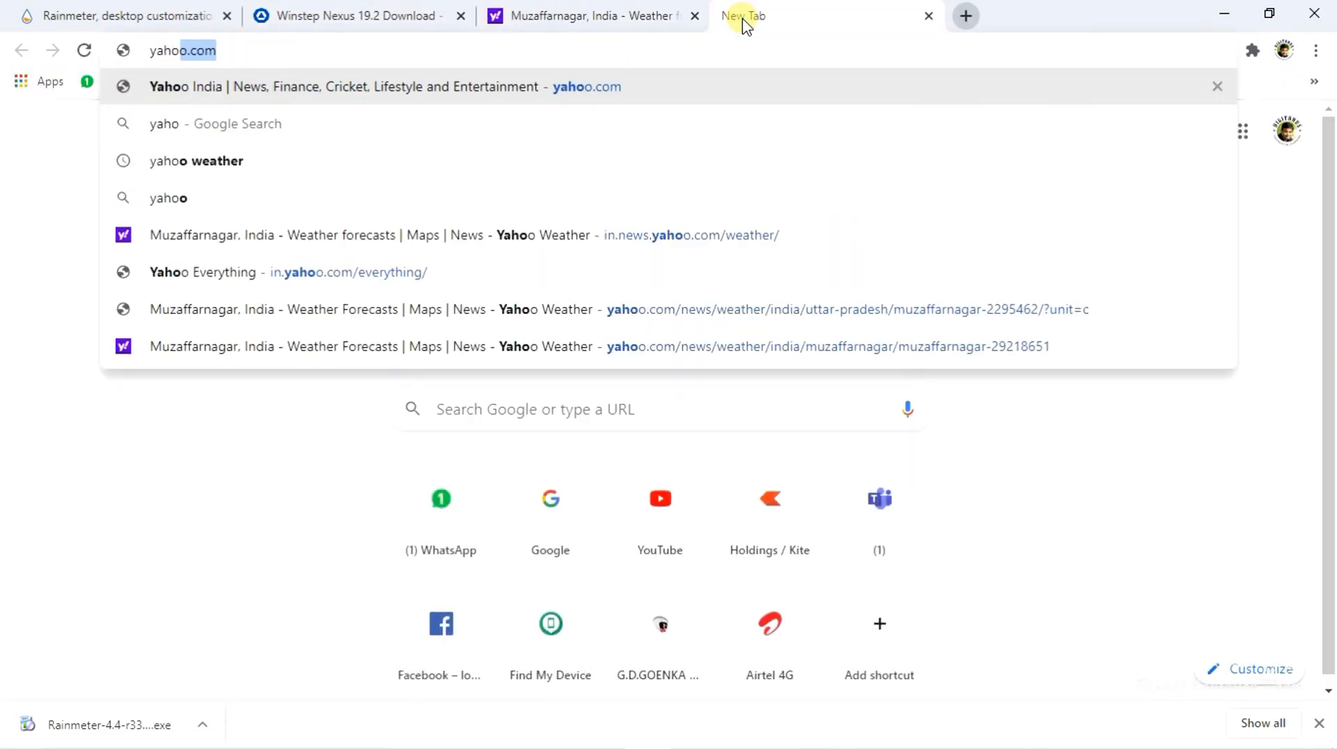
{"action": "left_click", "coordinate": [524, 317]}
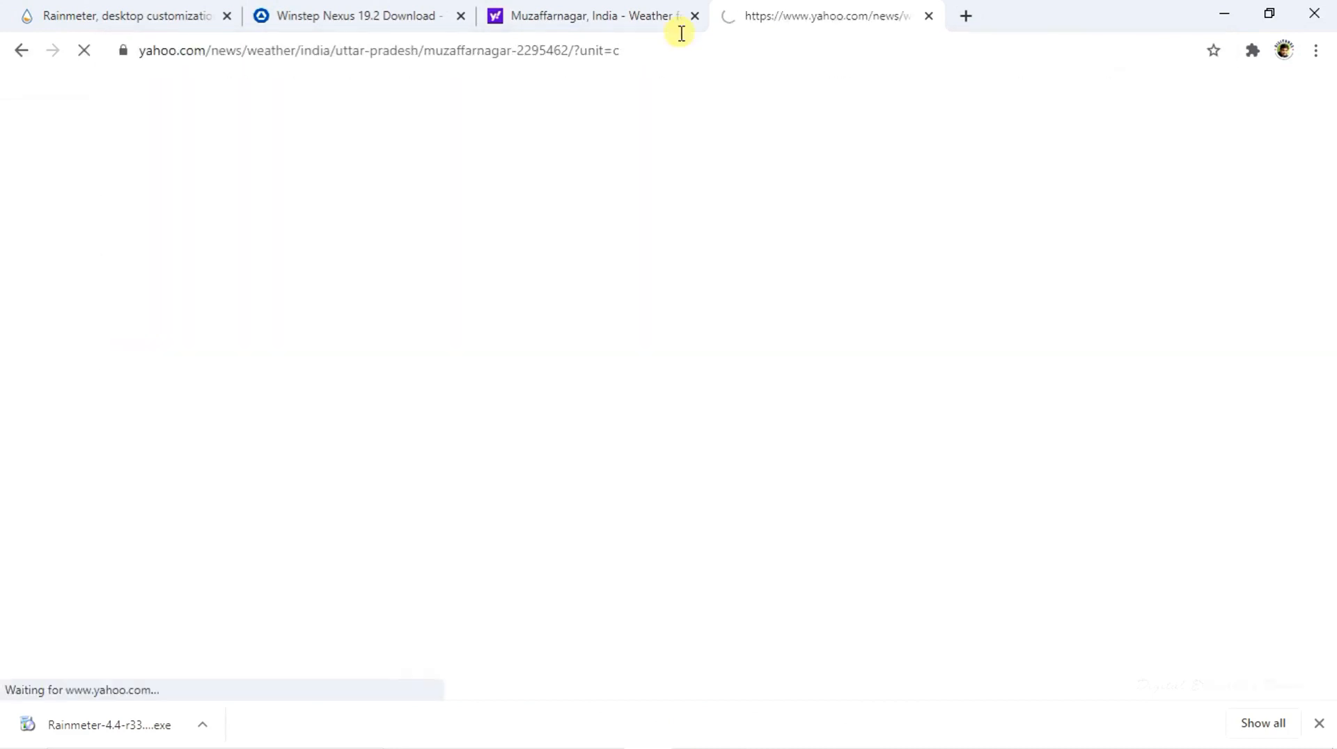
{"action": "left_click", "coordinate": [695, 16]}
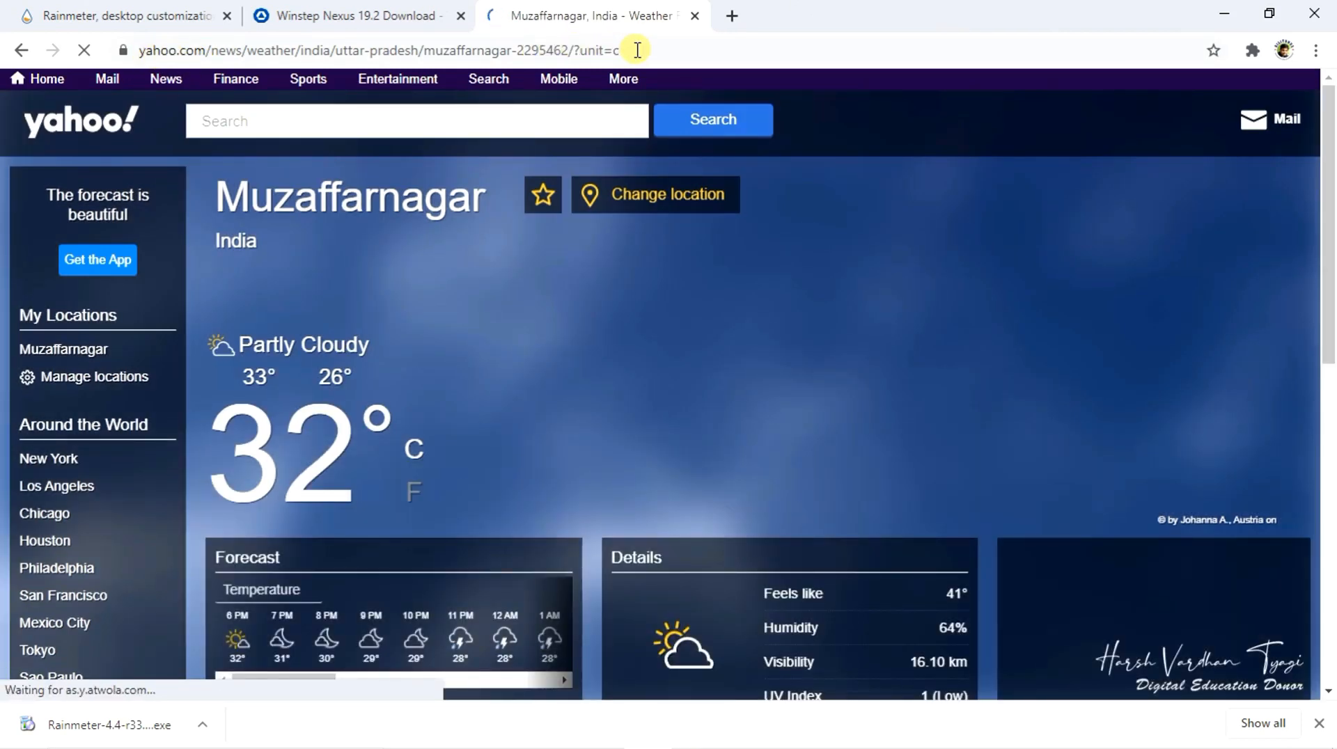
Change the weather location to the favorite Muzaffarnagar, Uttar Pradesh, and place the cursor in the page's web address
{"action": "left_click_drag", "start_coordinate": [637, 49], "coordinate": [583, 49]}
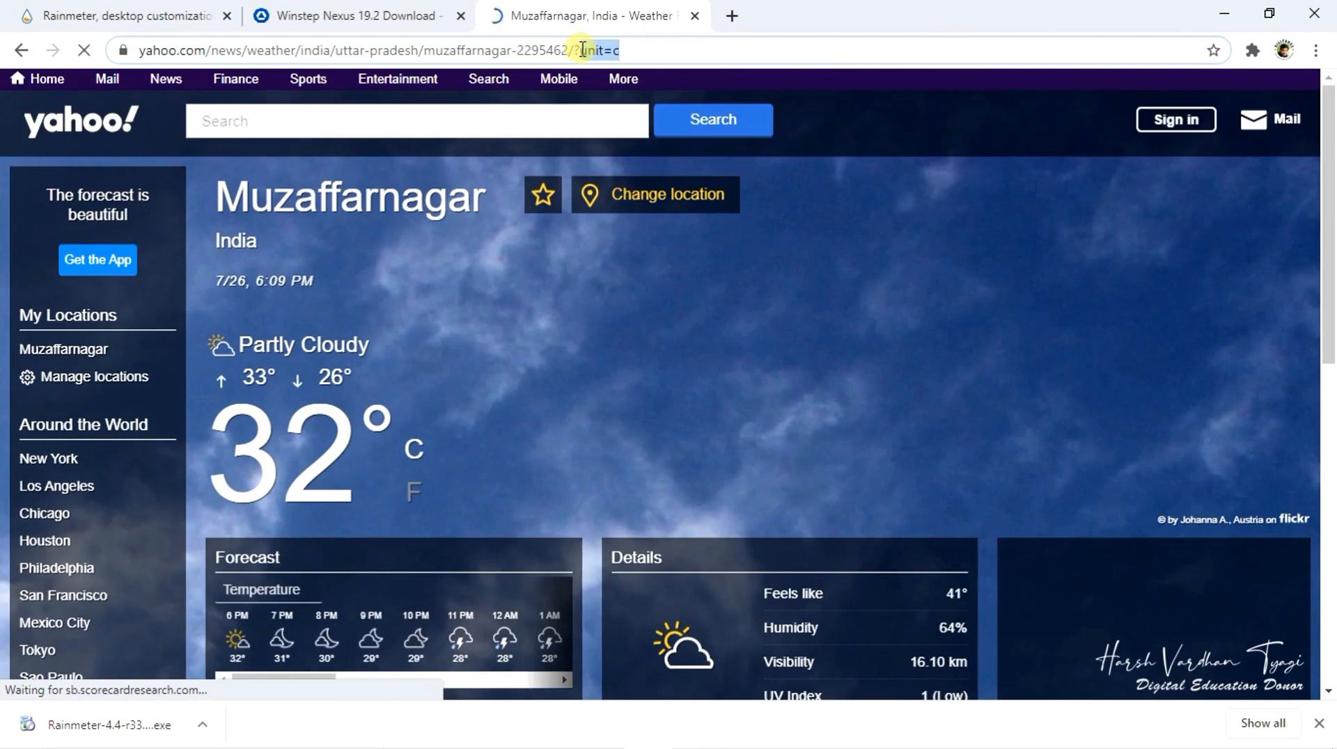
{"action": "left_click", "coordinate": [607, 205]}
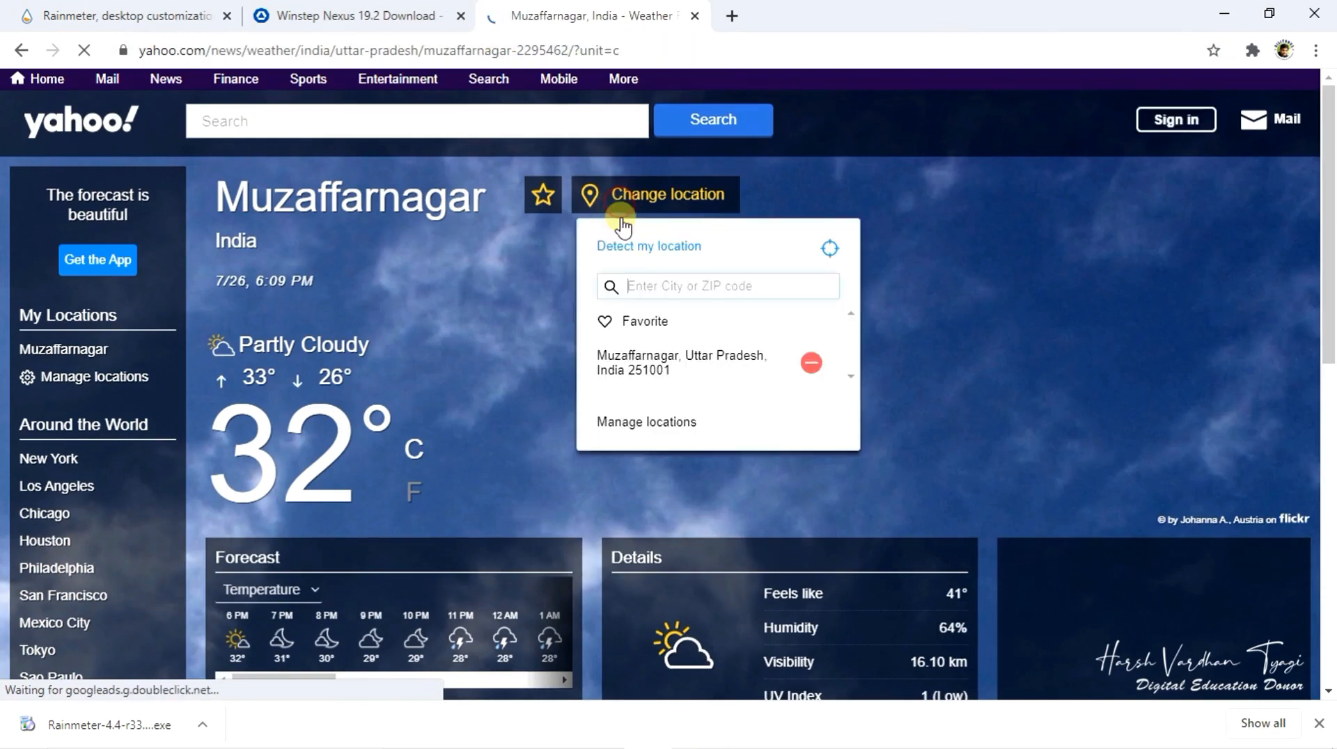
{"action": "left_click", "coordinate": [644, 367]}
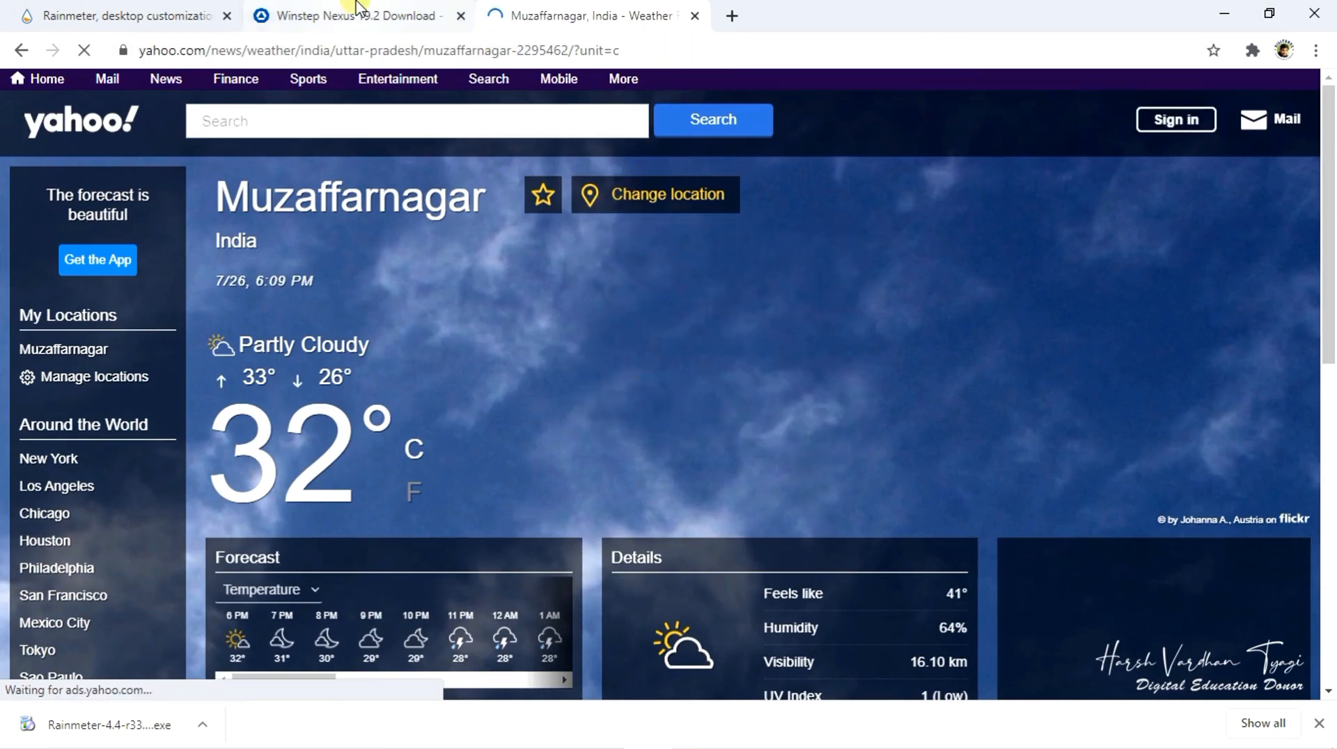
{"action": "left_click", "coordinate": [625, 53]}
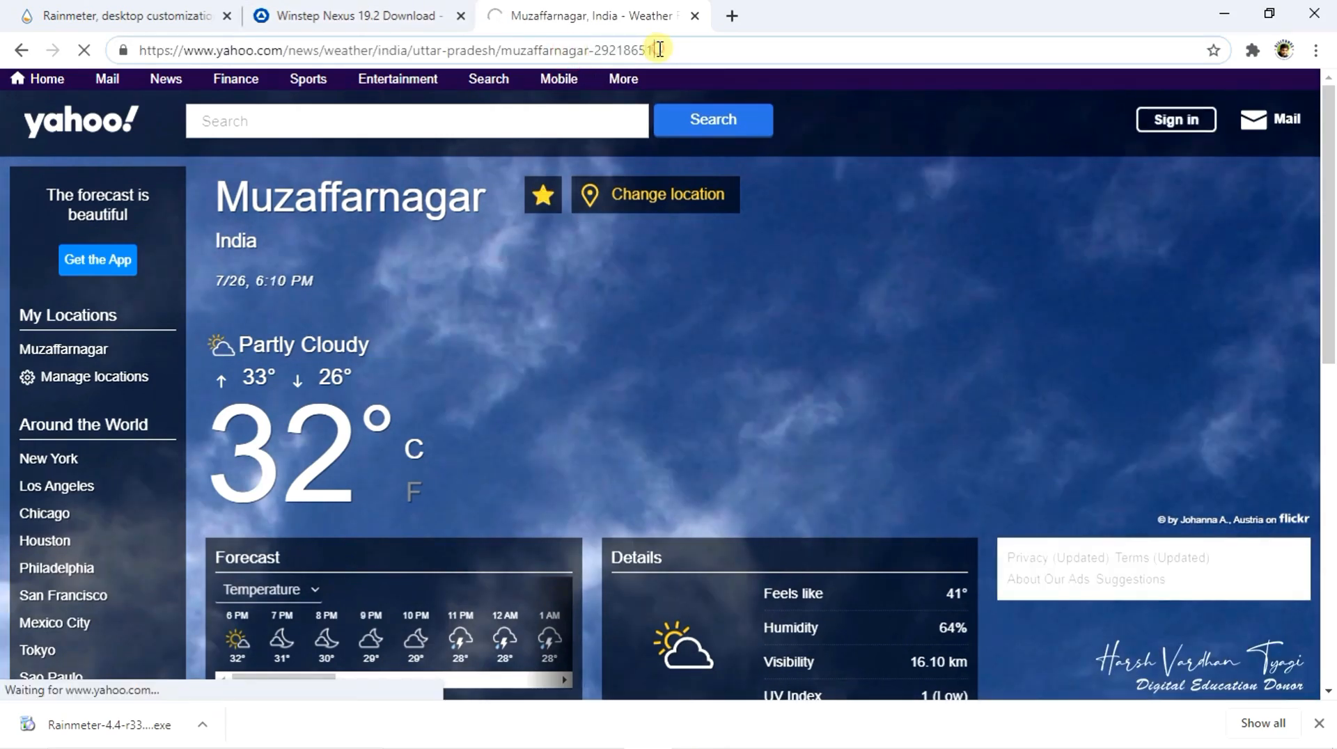
Show the Muzaffarnagar weather in Celsius and copy the page's full web address
{"action": "left_click_drag", "start_coordinate": [654, 50], "coordinate": [119, 43]}
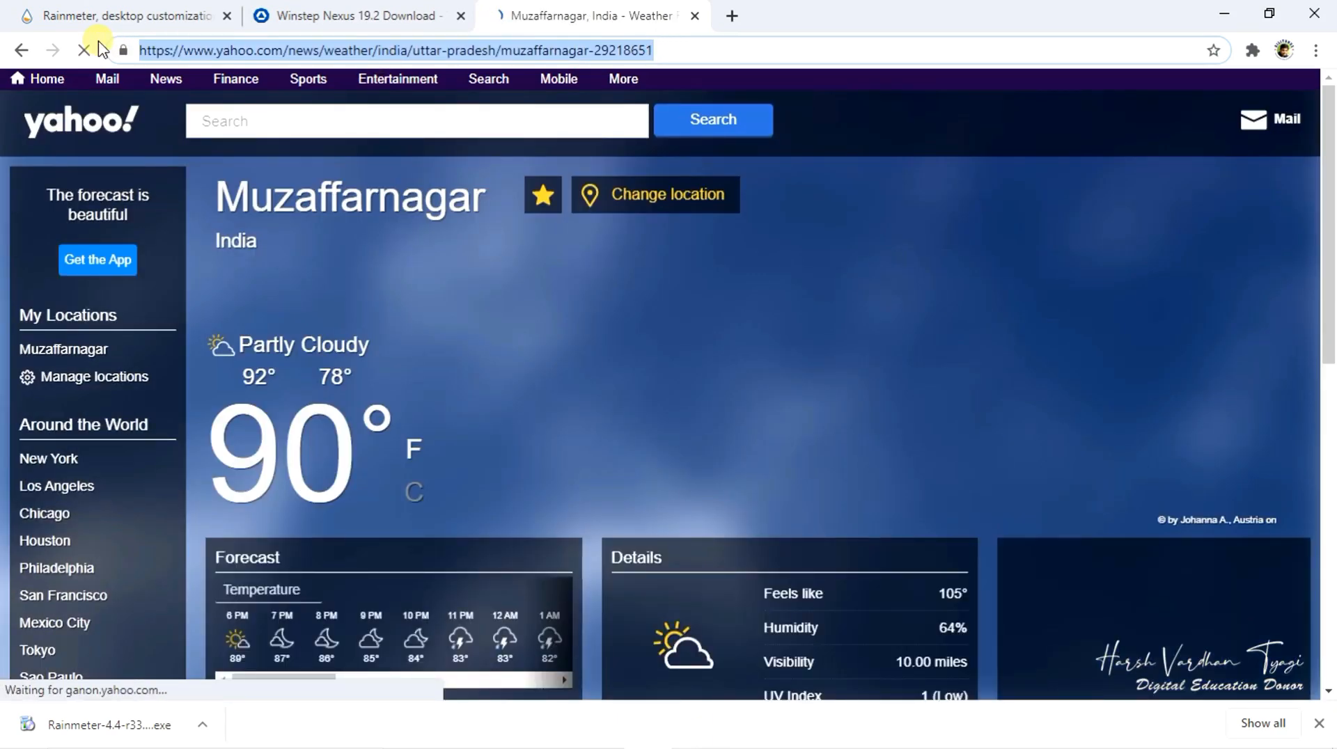
{"action": "left_click", "coordinate": [417, 502]}
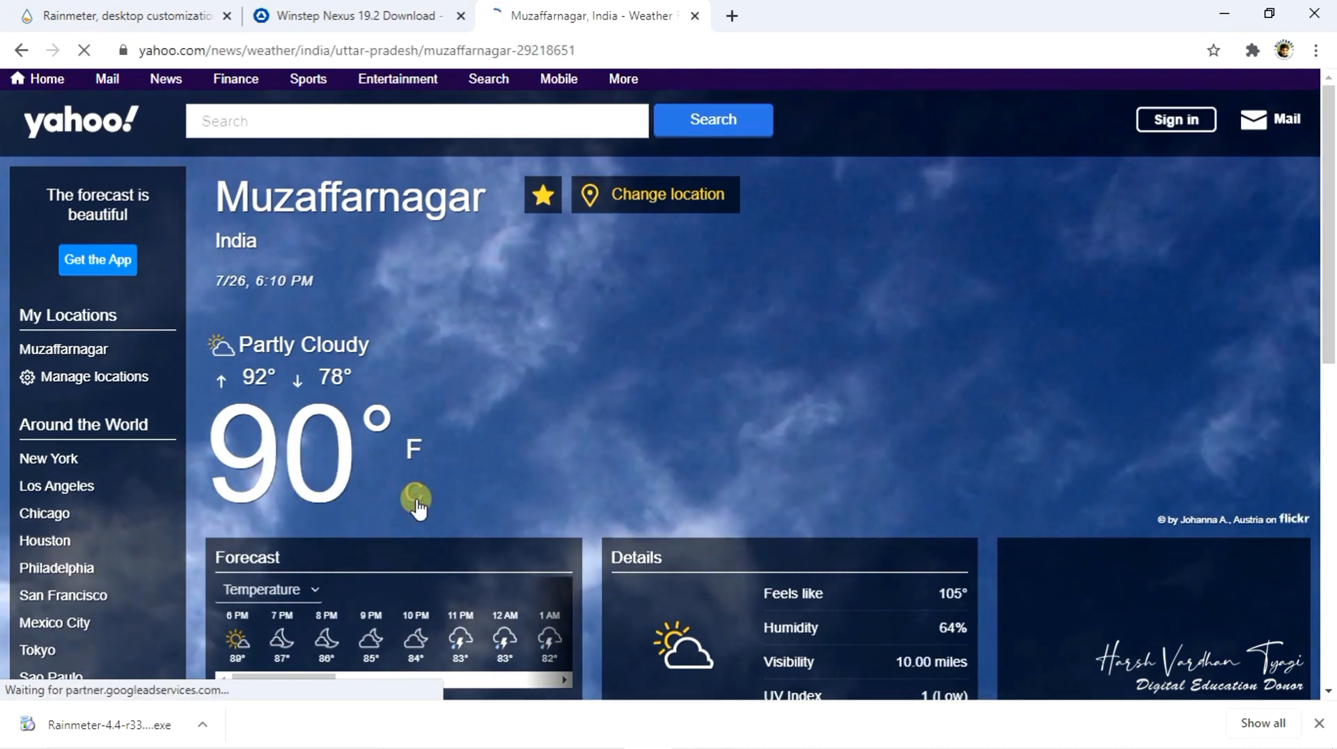
{"action": "left_click", "coordinate": [417, 500]}
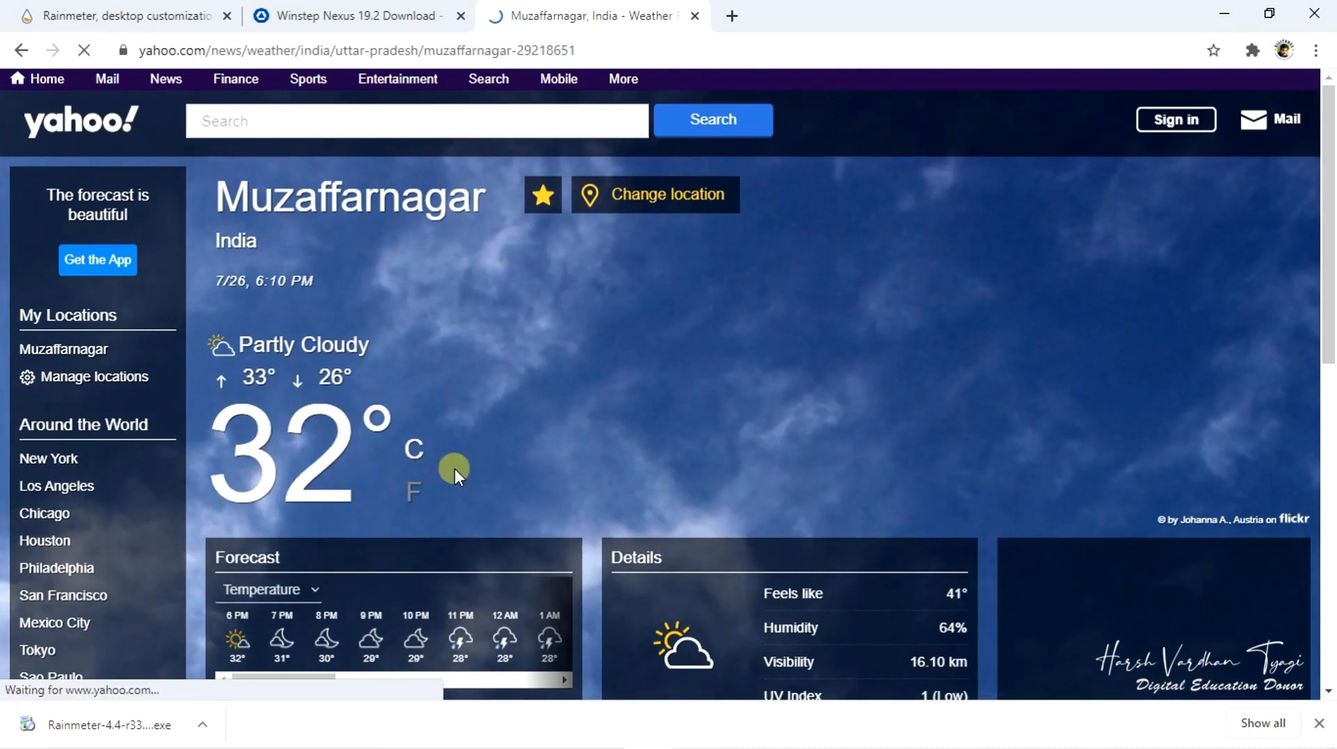
{"action": "left_click_drag", "start_coordinate": [599, 50], "coordinate": [136, 38]}
{"action": "key", "text": "ctrl+c"}
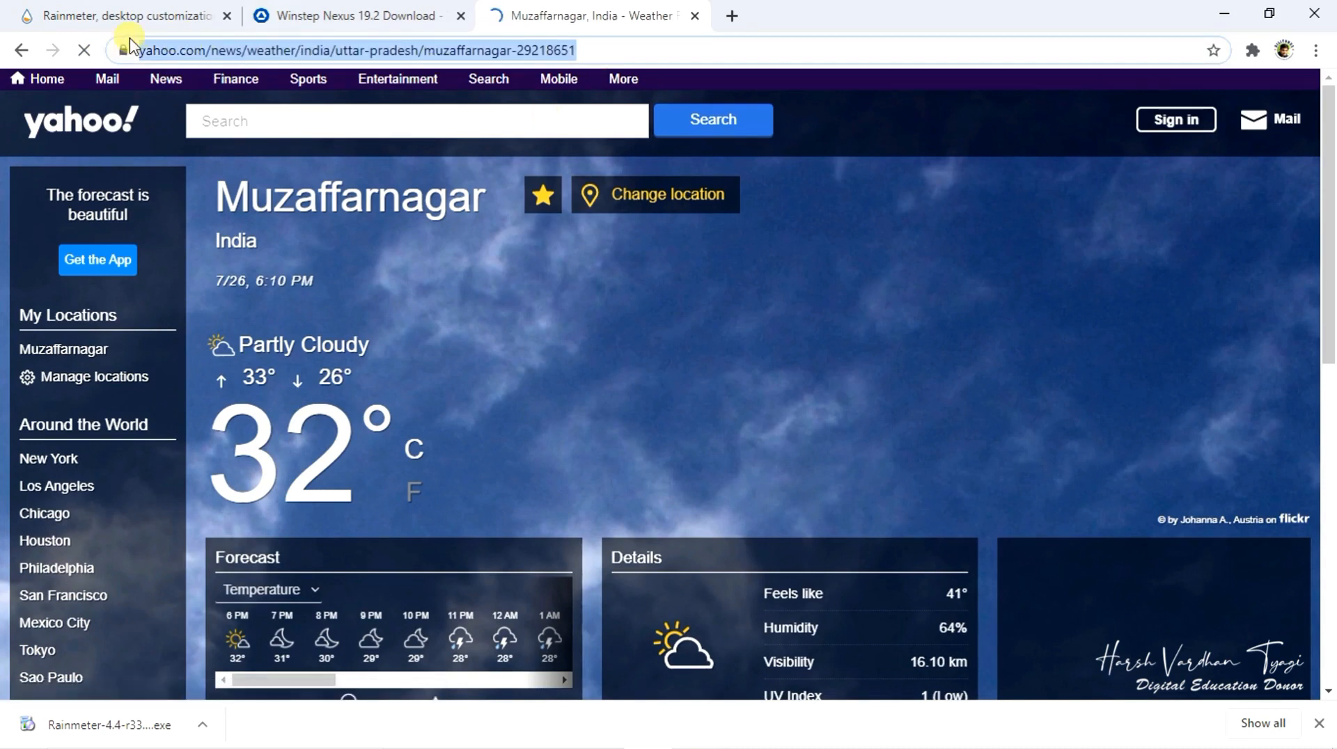
Return to the desktop, open the Weather Forecast skin for editing, and replace the ContextAction3 link with the copied Yahoo address
{"action": "left_click", "coordinate": [1224, 13]}
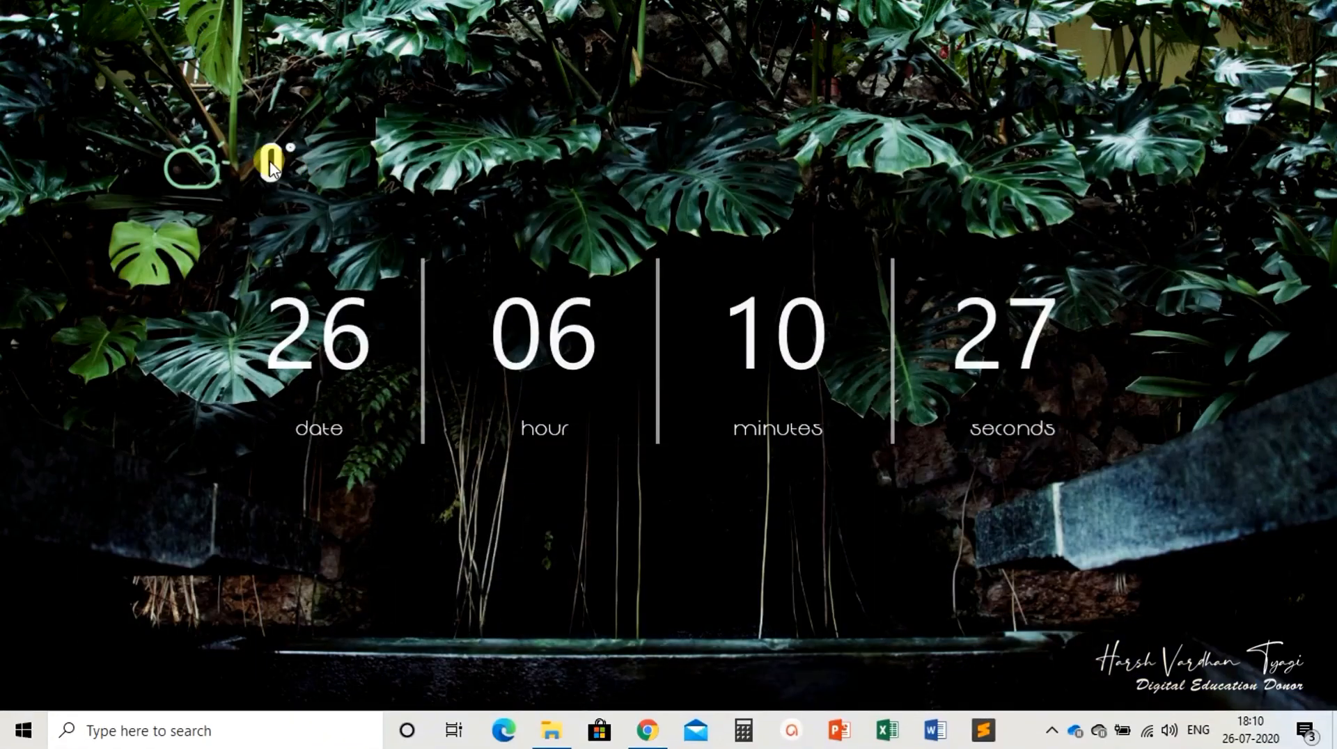
{"action": "right_click", "coordinate": [277, 161]}
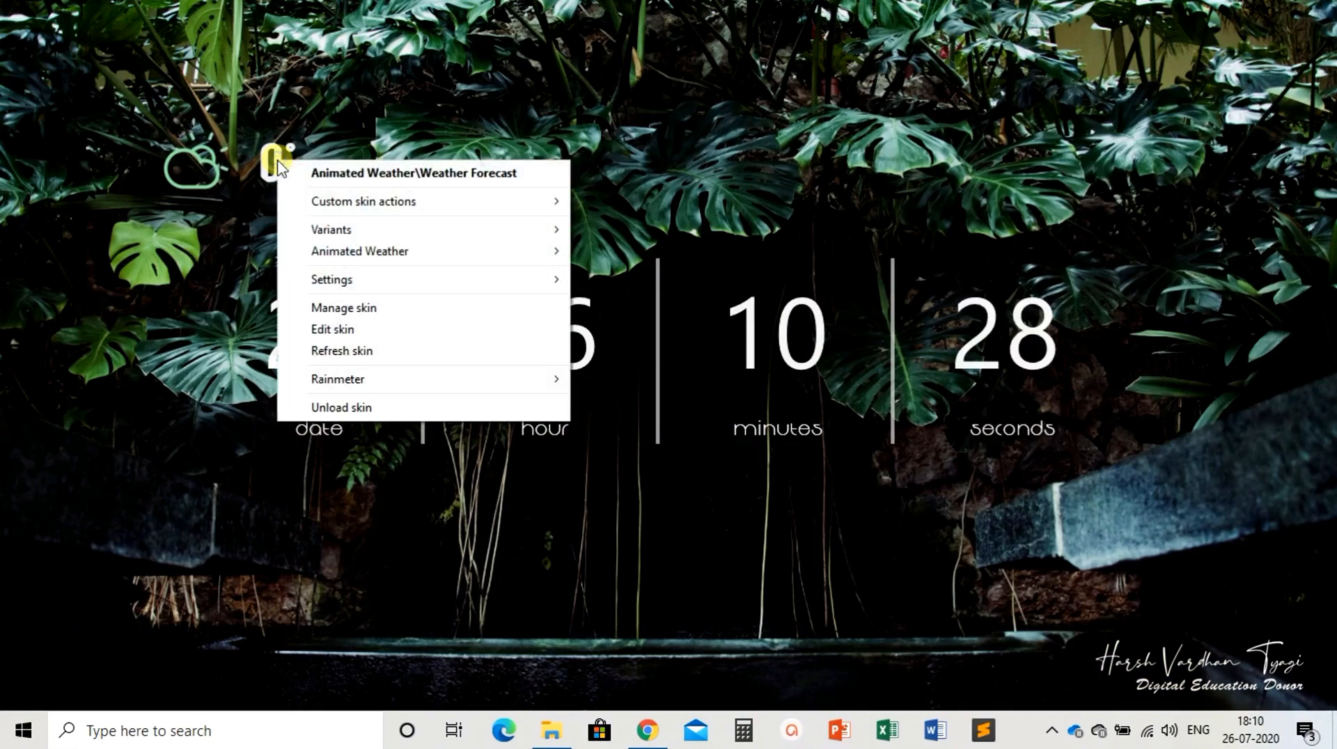
{"action": "left_click", "coordinate": [328, 328]}
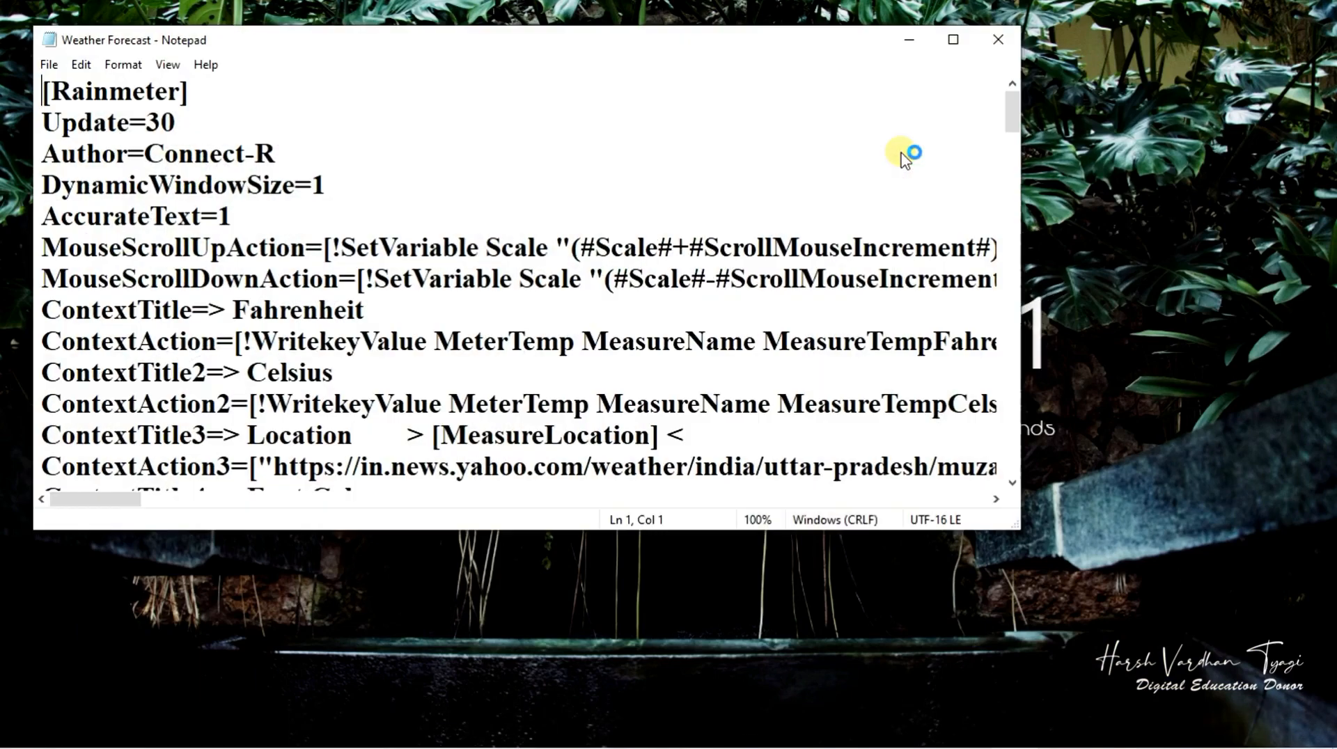
{"action": "left_click", "coordinate": [954, 39]}
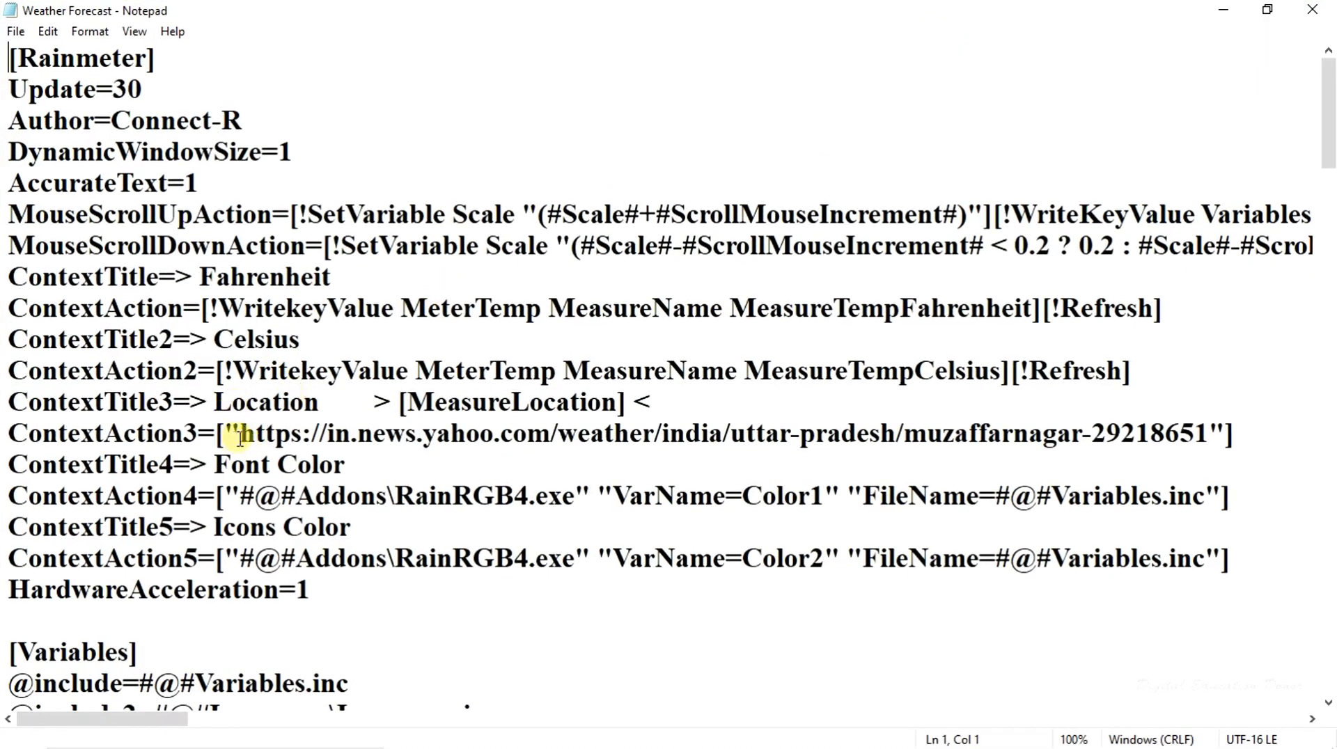
{"action": "left_click_drag", "start_coordinate": [236, 433], "coordinate": [1208, 443]}
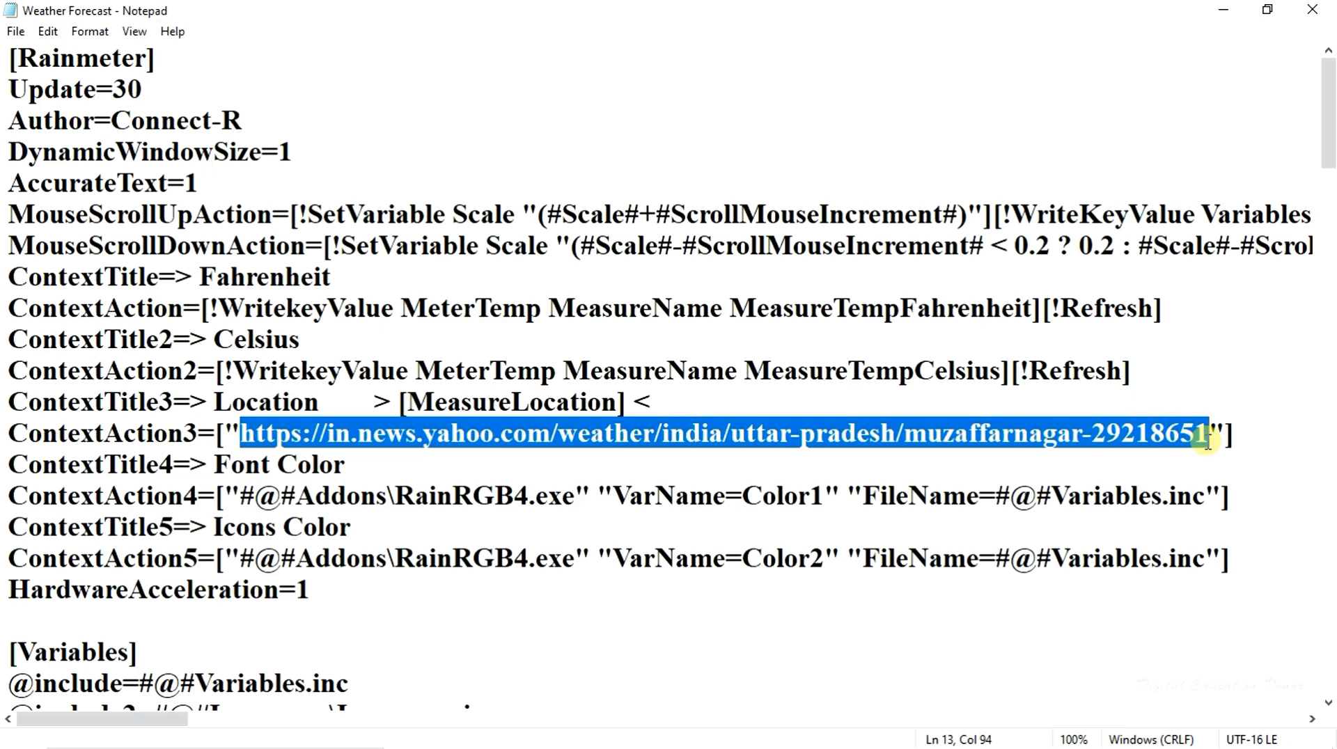
{"action": "key", "text": "ctrl+v"}
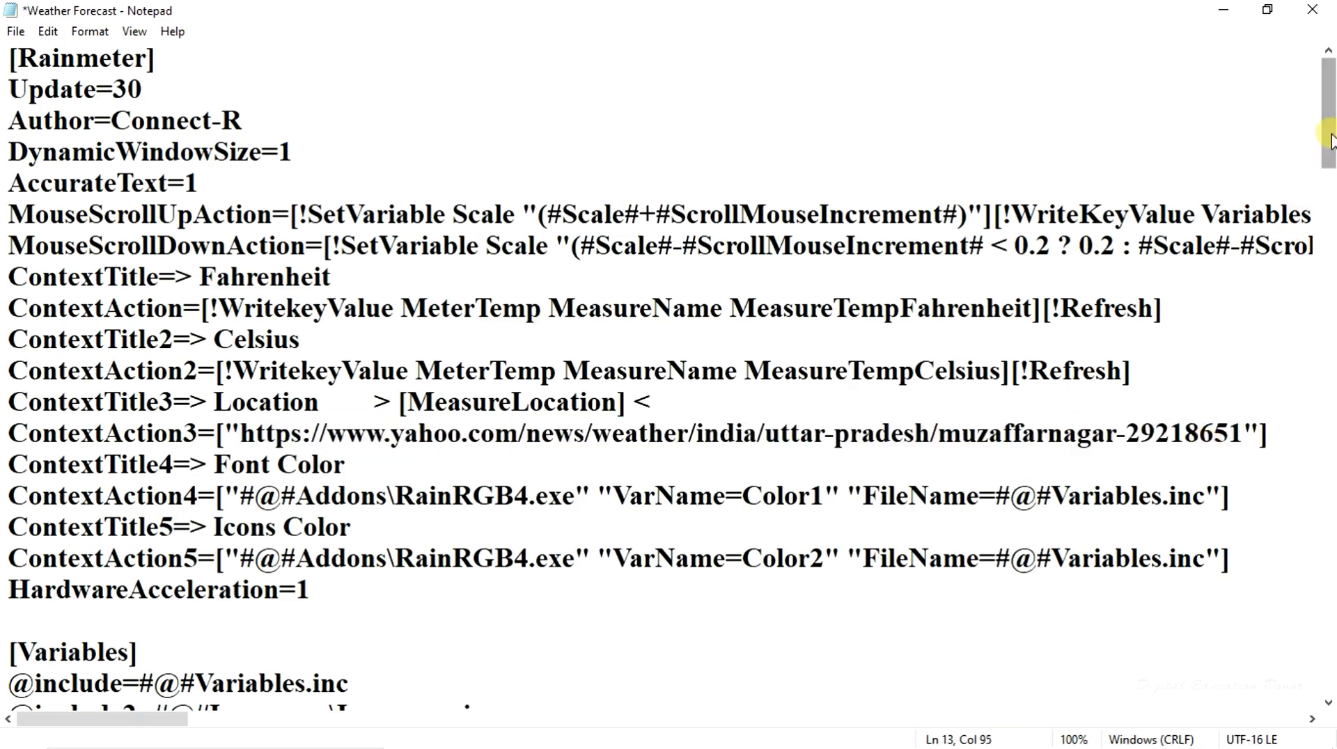
{"action": "left_click_drag", "start_coordinate": [1329, 140], "coordinate": [1327, 253]}
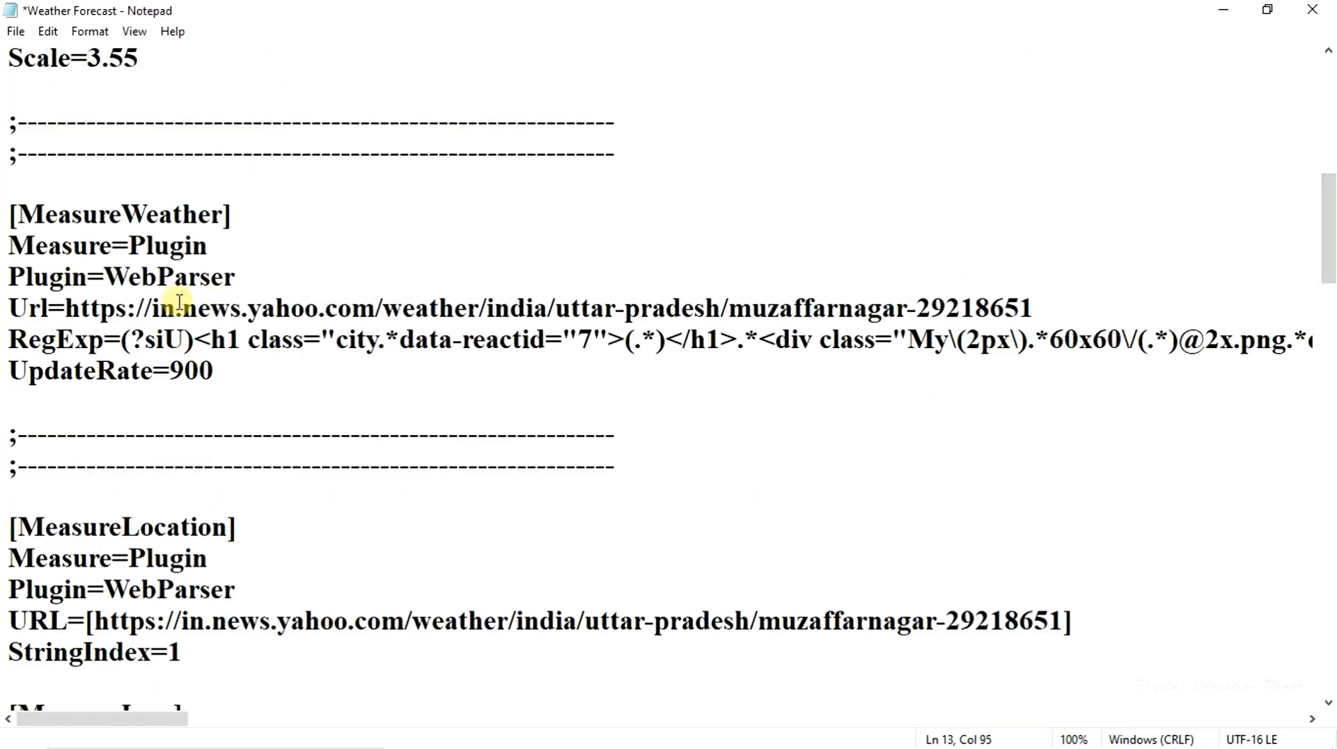
{"action": "left_click_drag", "start_coordinate": [67, 308], "coordinate": [1026, 303]}
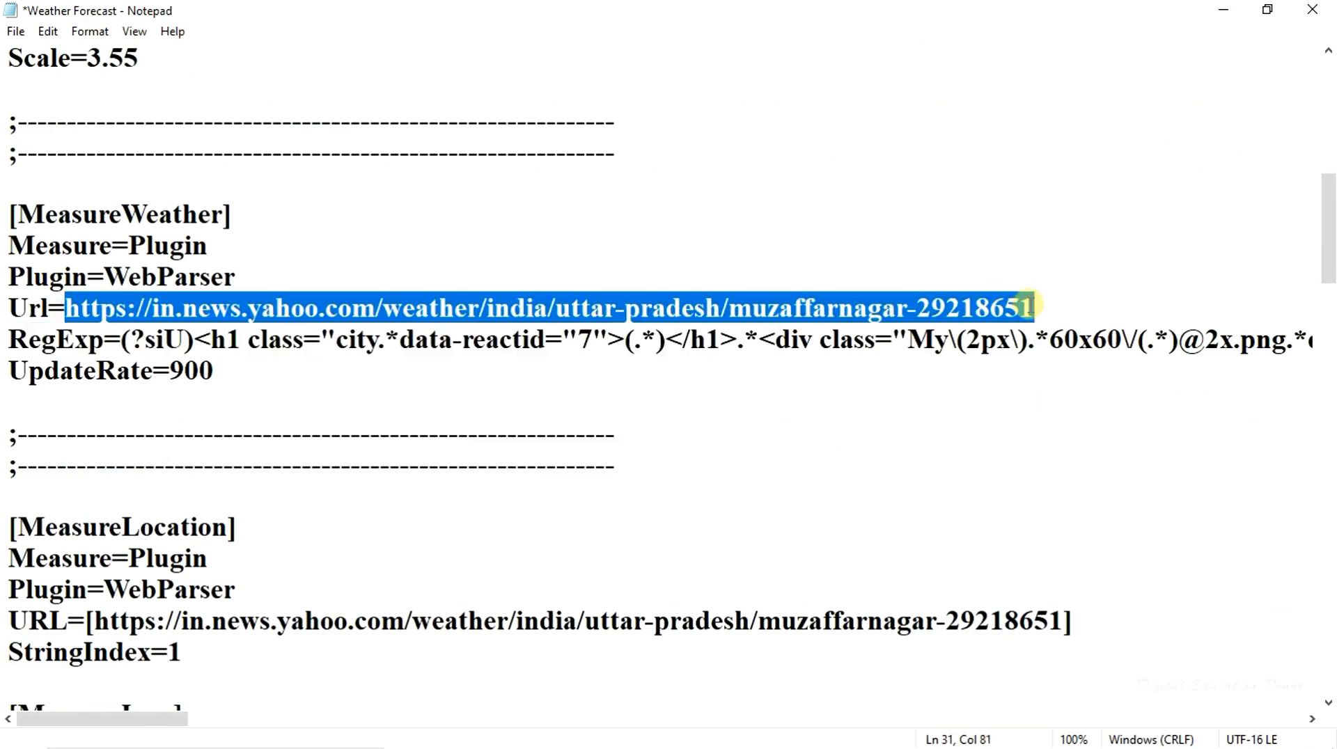
{"action": "key", "text": "ctrl+v"}
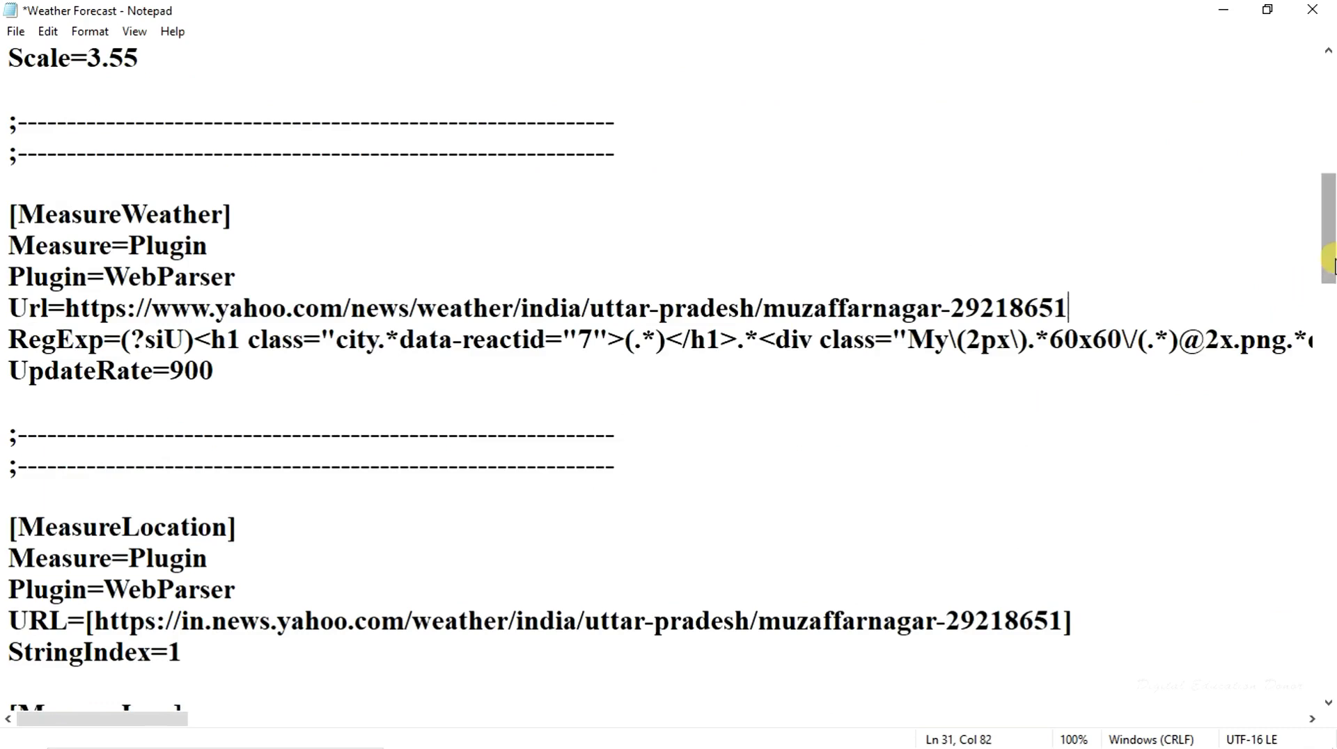
{"action": "left_click_drag", "start_coordinate": [1328, 259], "coordinate": [1331, 323]}
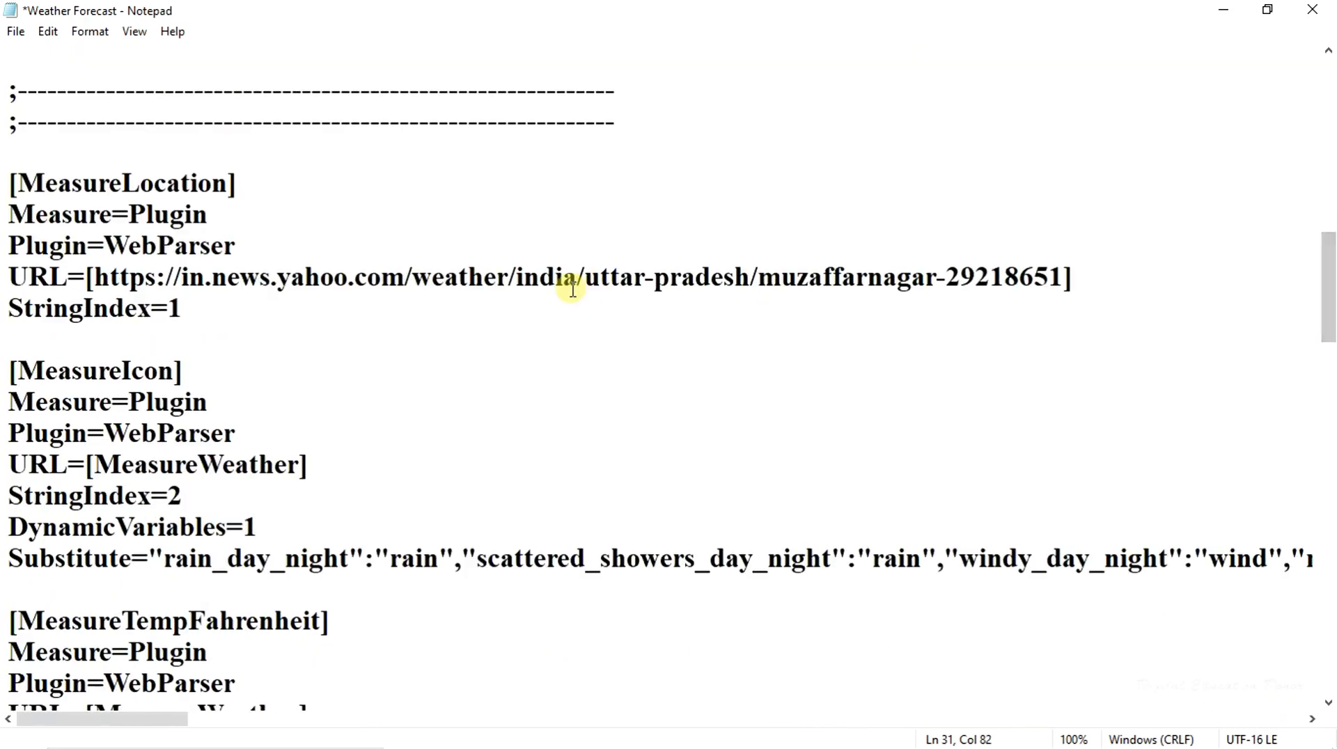
{"action": "left_click_drag", "start_coordinate": [93, 277], "coordinate": [1058, 285]}
{"action": "key", "text": "ctrl+v"}
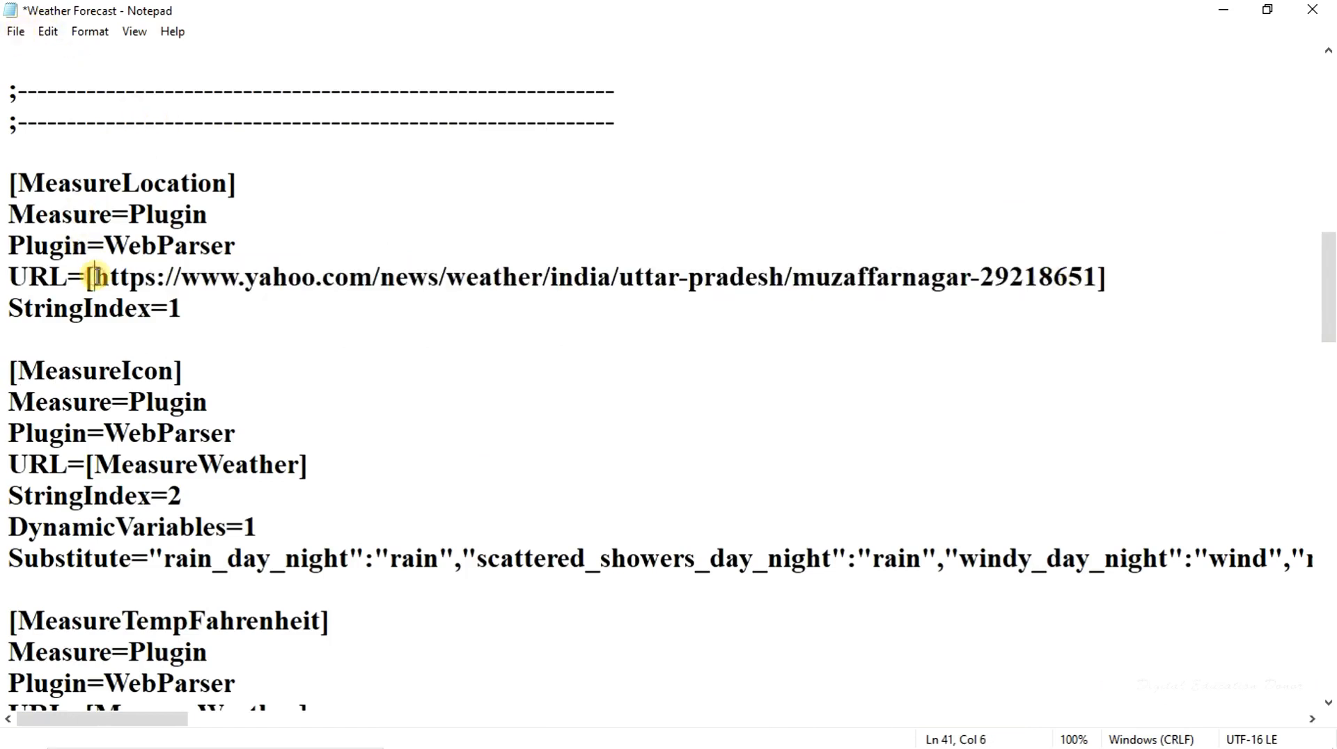
Save and close the Weather Forecast file, and refresh the weather skin on the desktop
{"action": "left_click", "coordinate": [14, 34]}
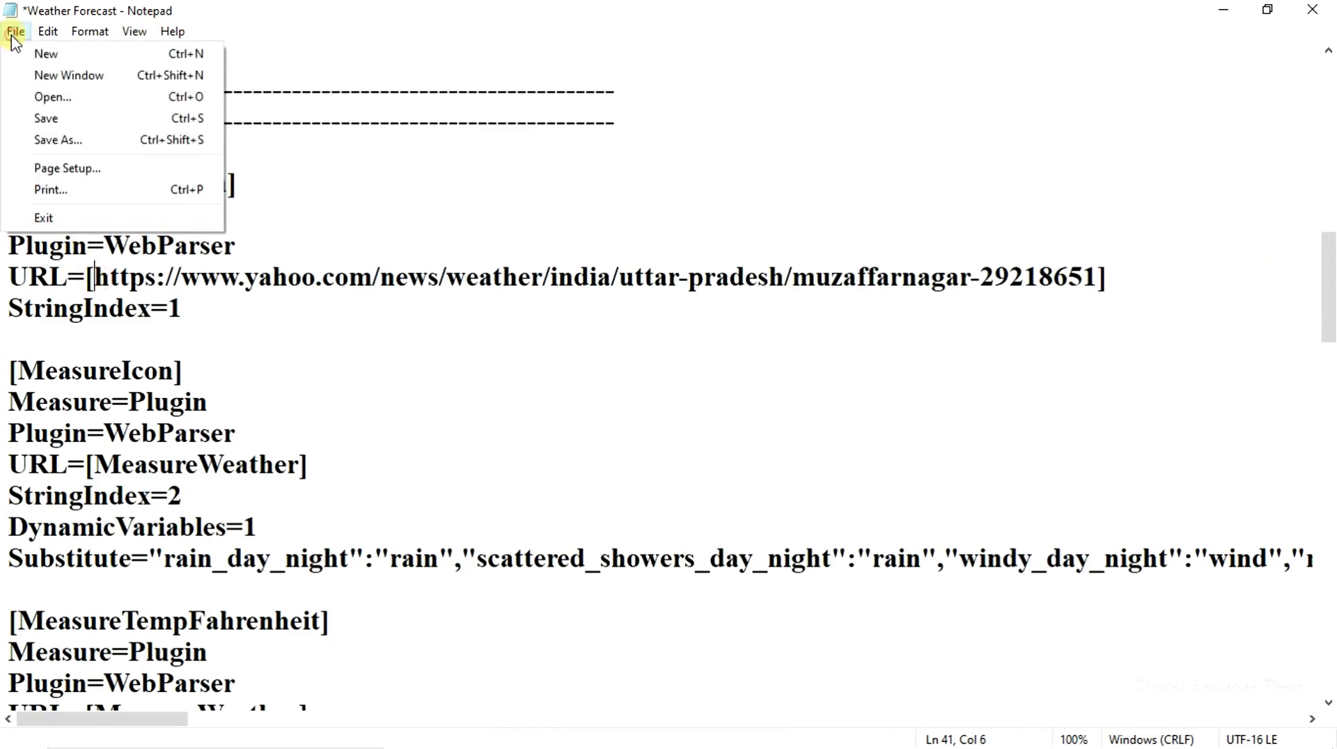
{"action": "left_click", "coordinate": [38, 117]}
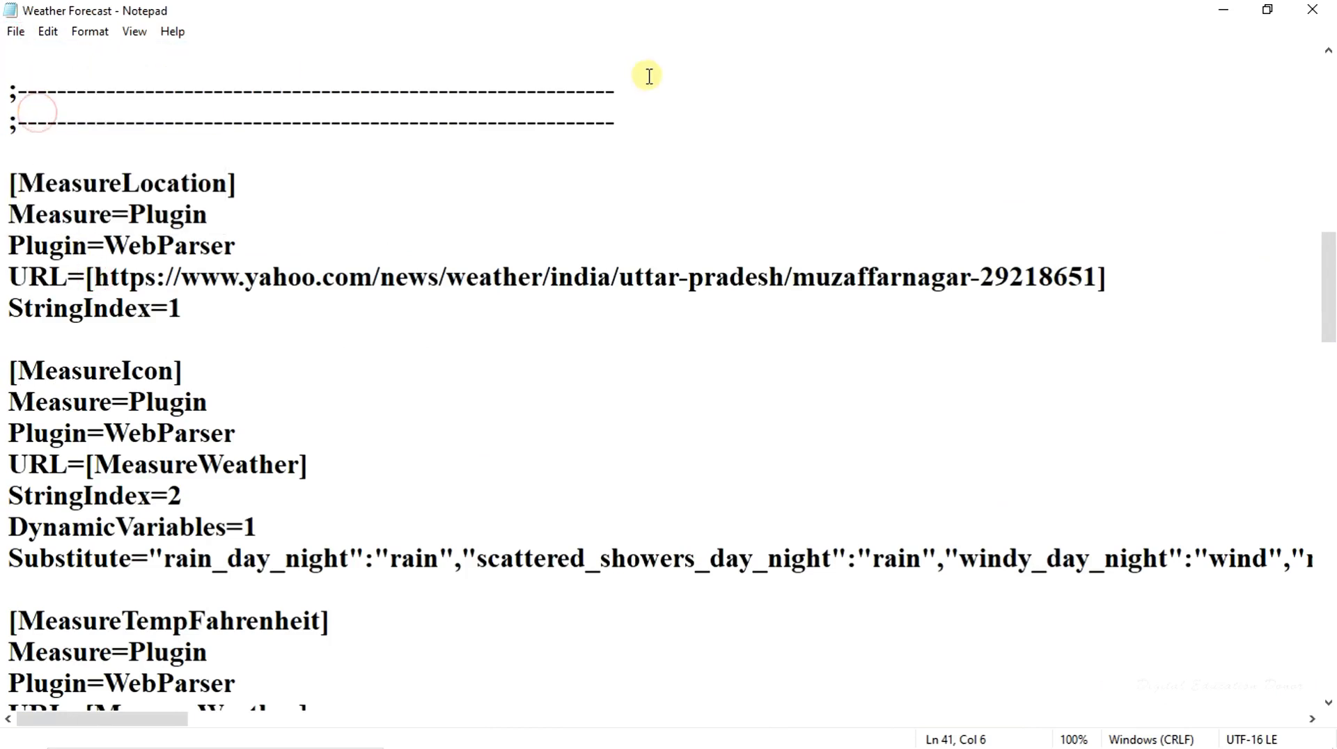
{"action": "left_click", "coordinate": [1317, 8]}
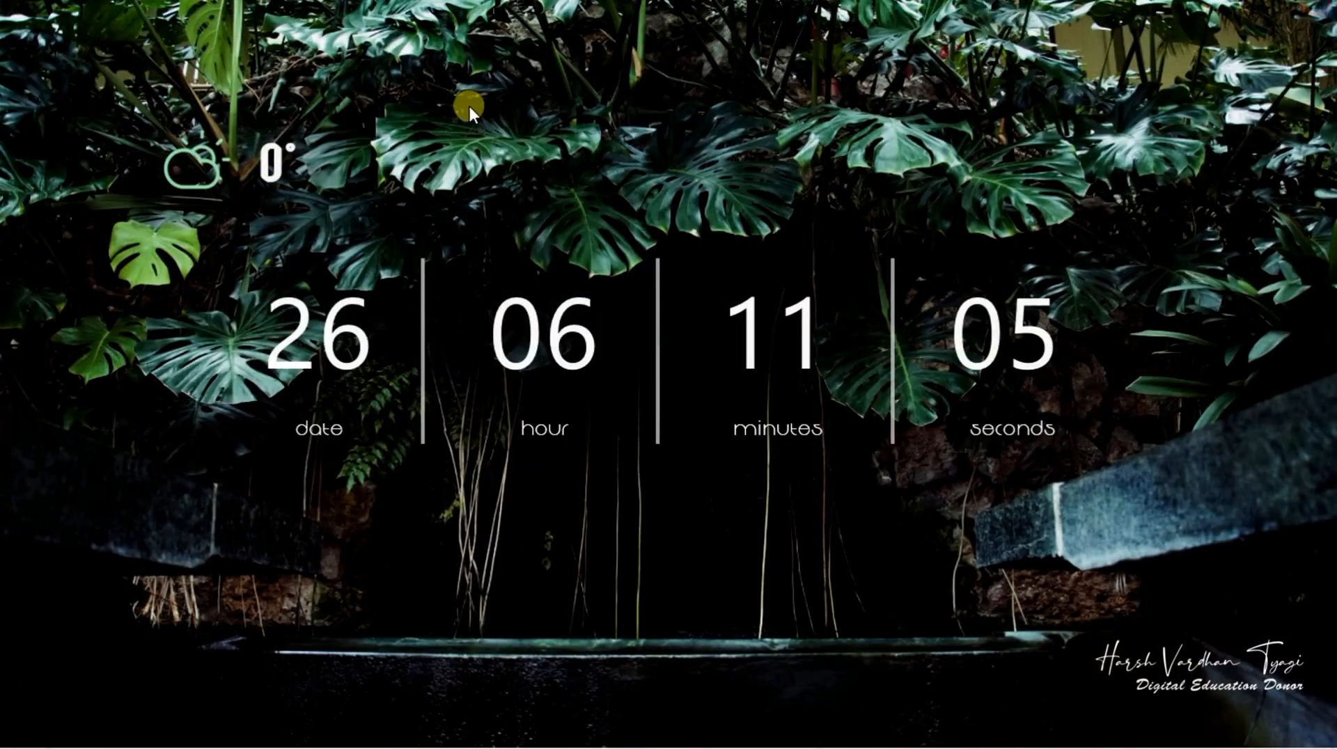
{"action": "right_click", "coordinate": [274, 174]}
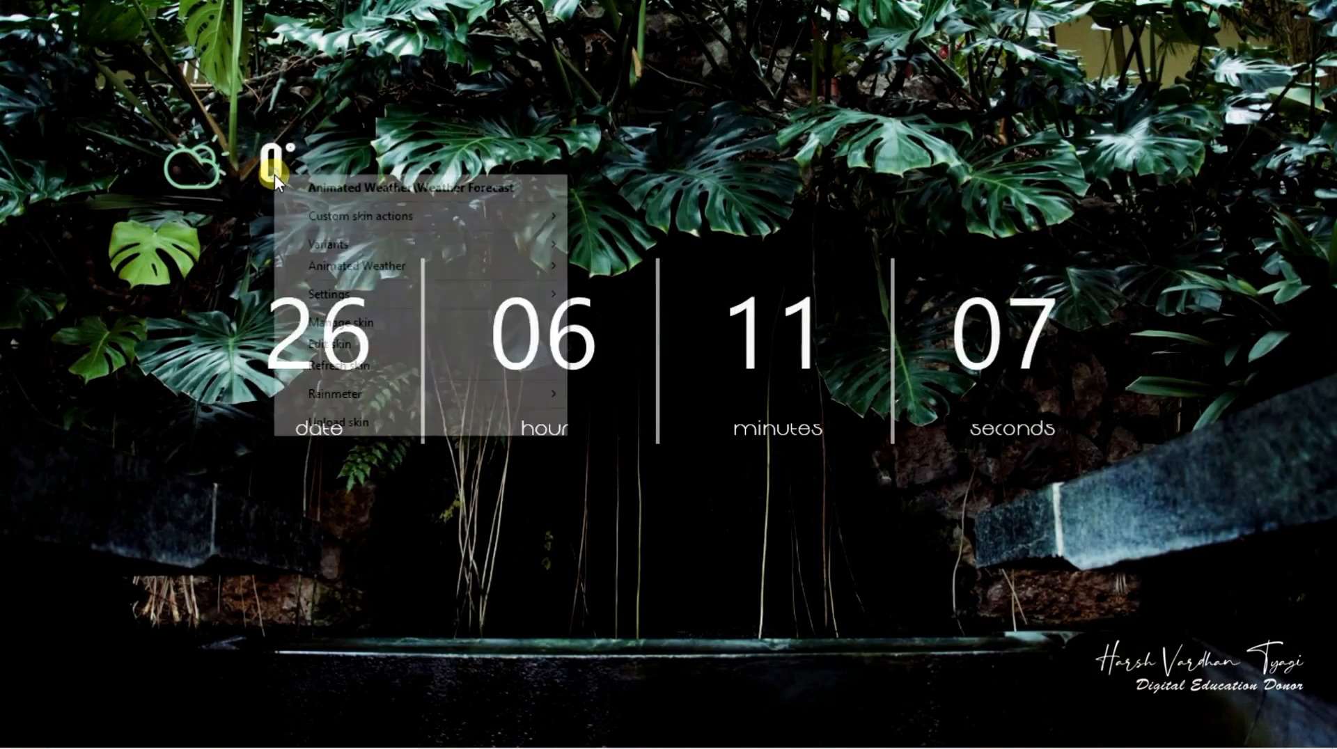
{"action": "left_click", "coordinate": [331, 363]}
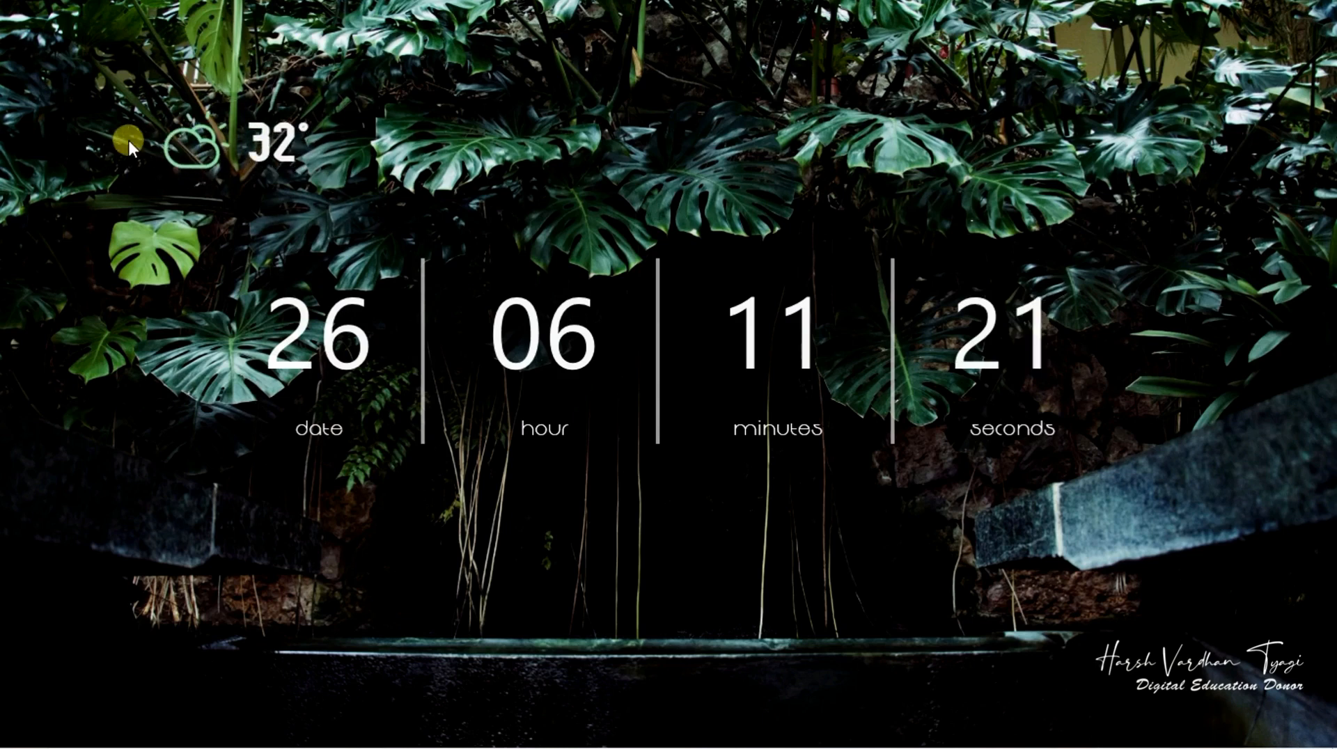
Turn off Keep on screen and Snap to edges for the weather skin, and move it toward the desktop's upper-left corner
{"action": "right_click", "coordinate": [288, 147]}
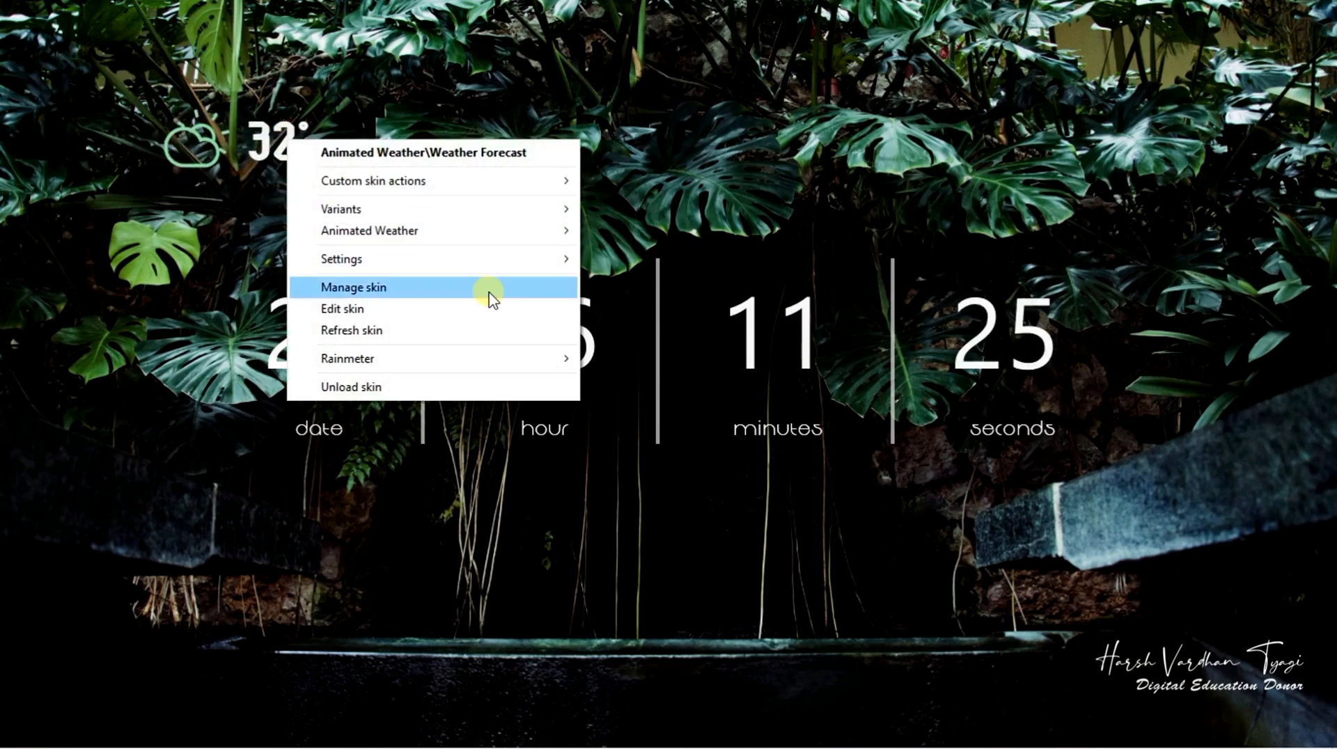
{"action": "mouse_move", "coordinate": [521, 270]}
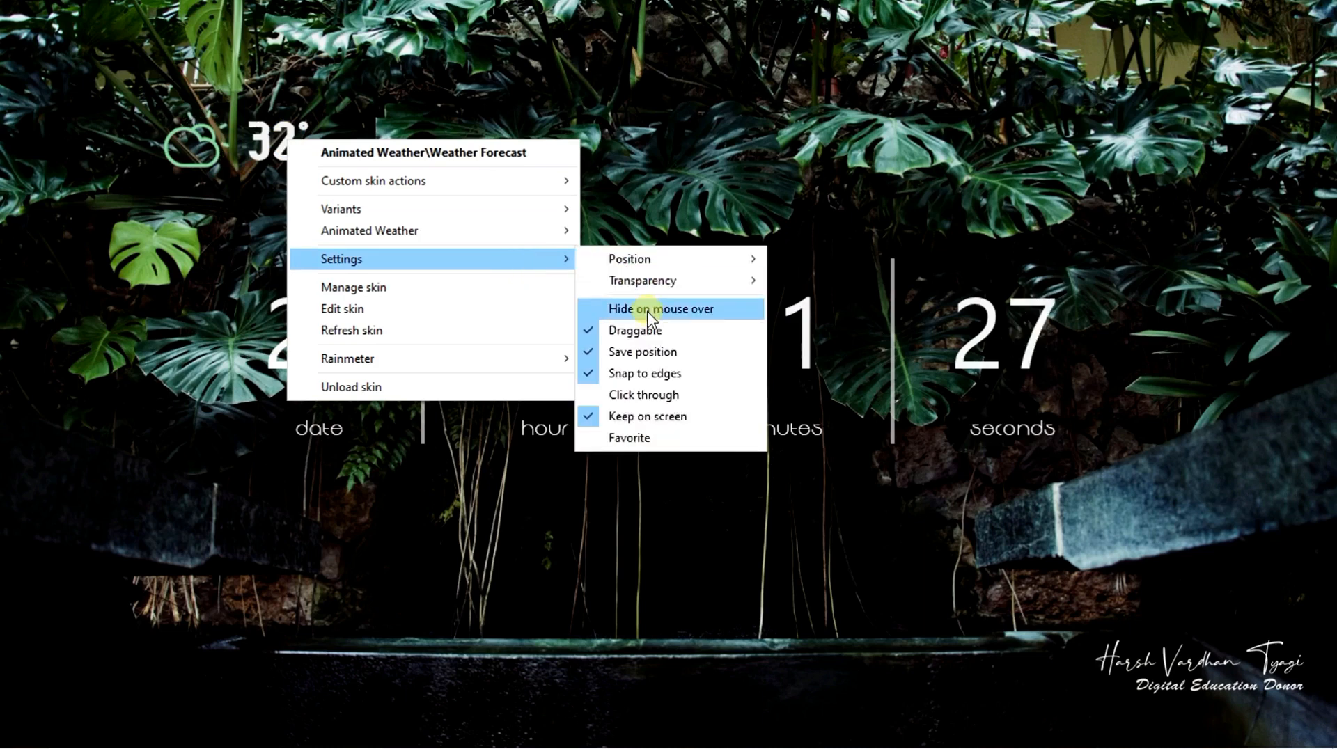
{"action": "left_click", "coordinate": [626, 418]}
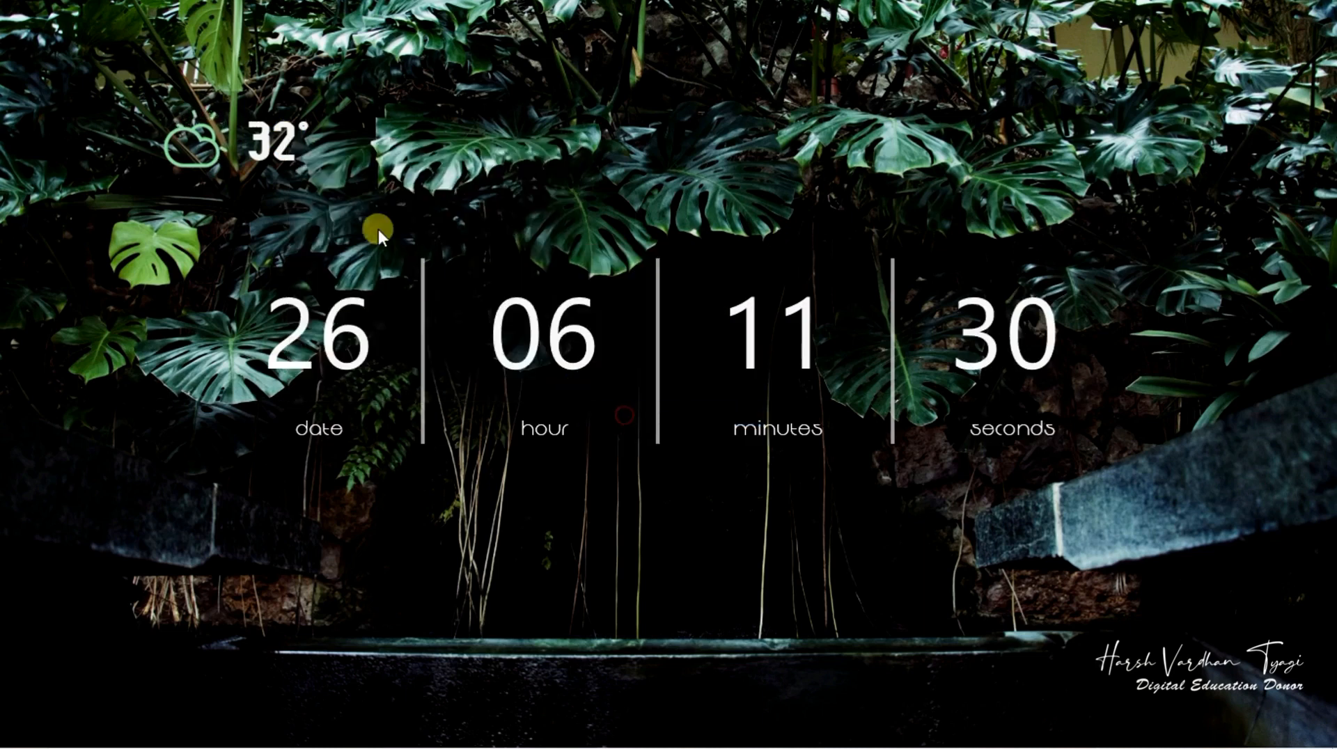
{"action": "right_click", "coordinate": [281, 149]}
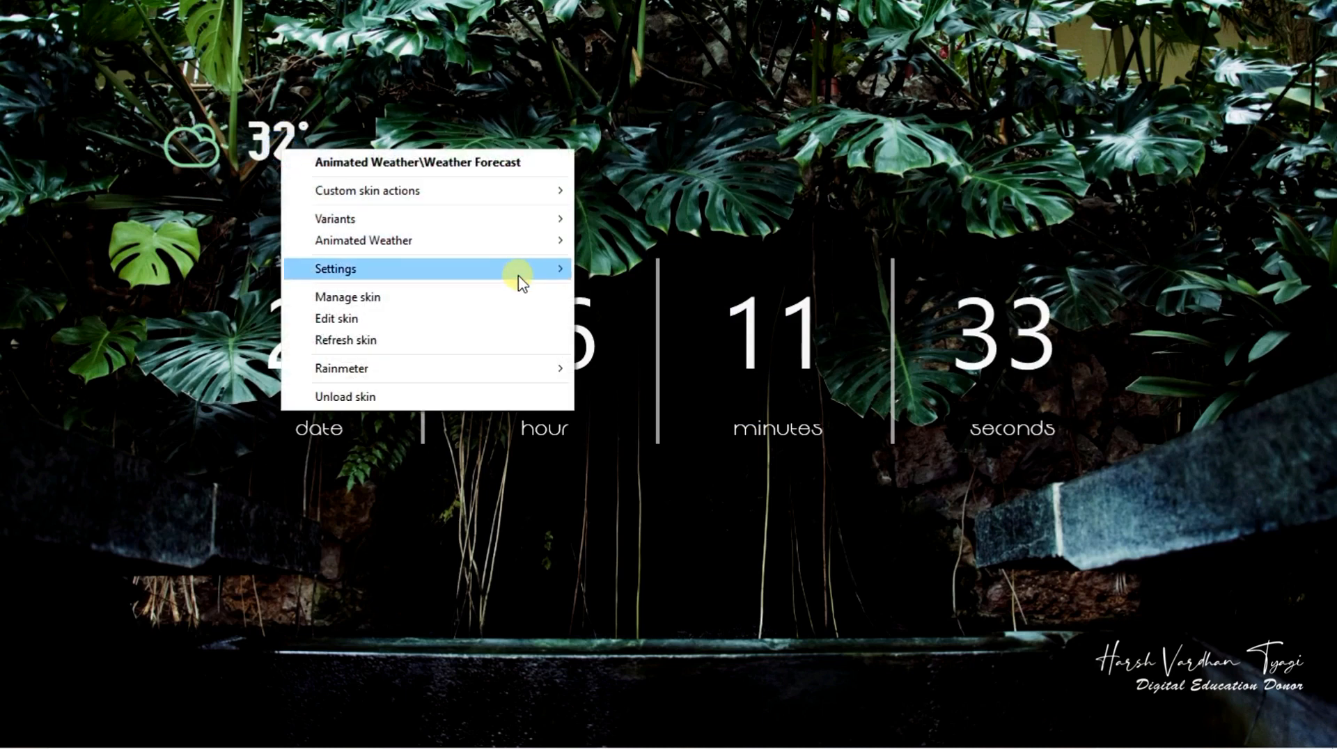
{"action": "mouse_move", "coordinate": [521, 281]}
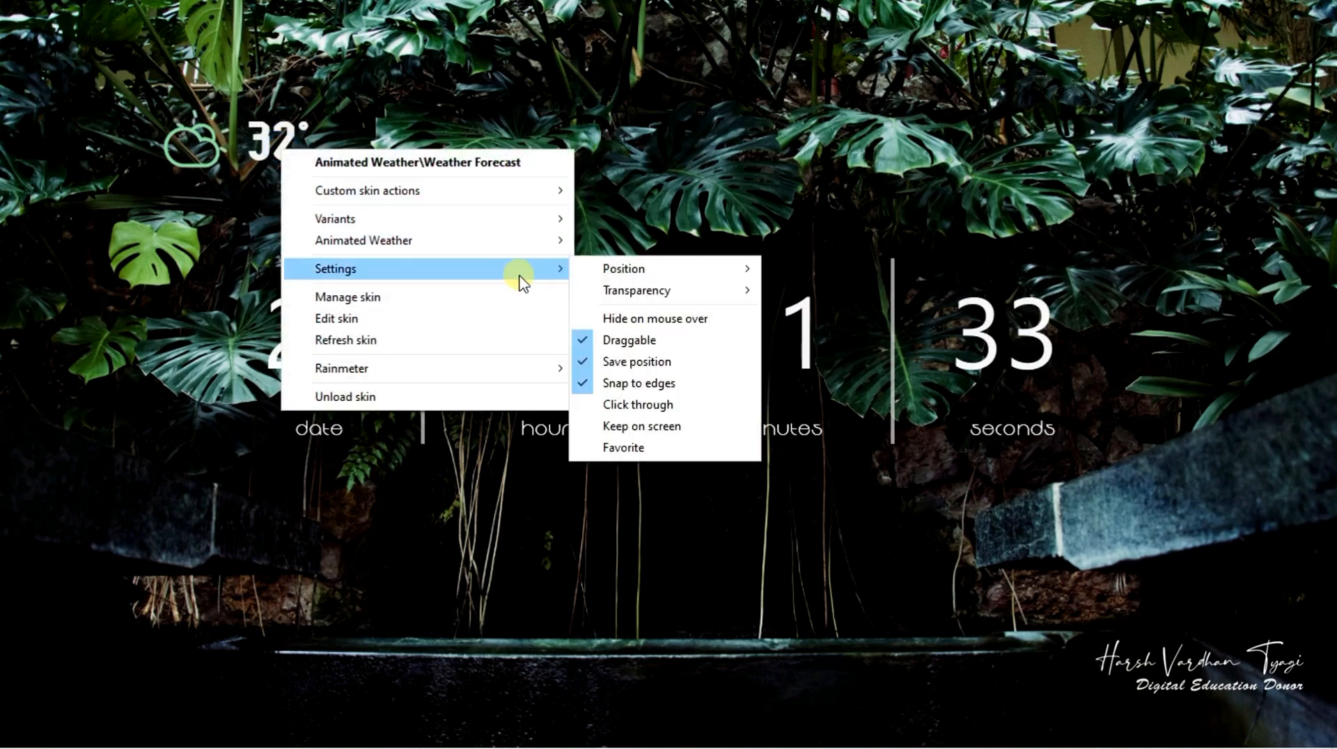
{"action": "left_click", "coordinate": [613, 384]}
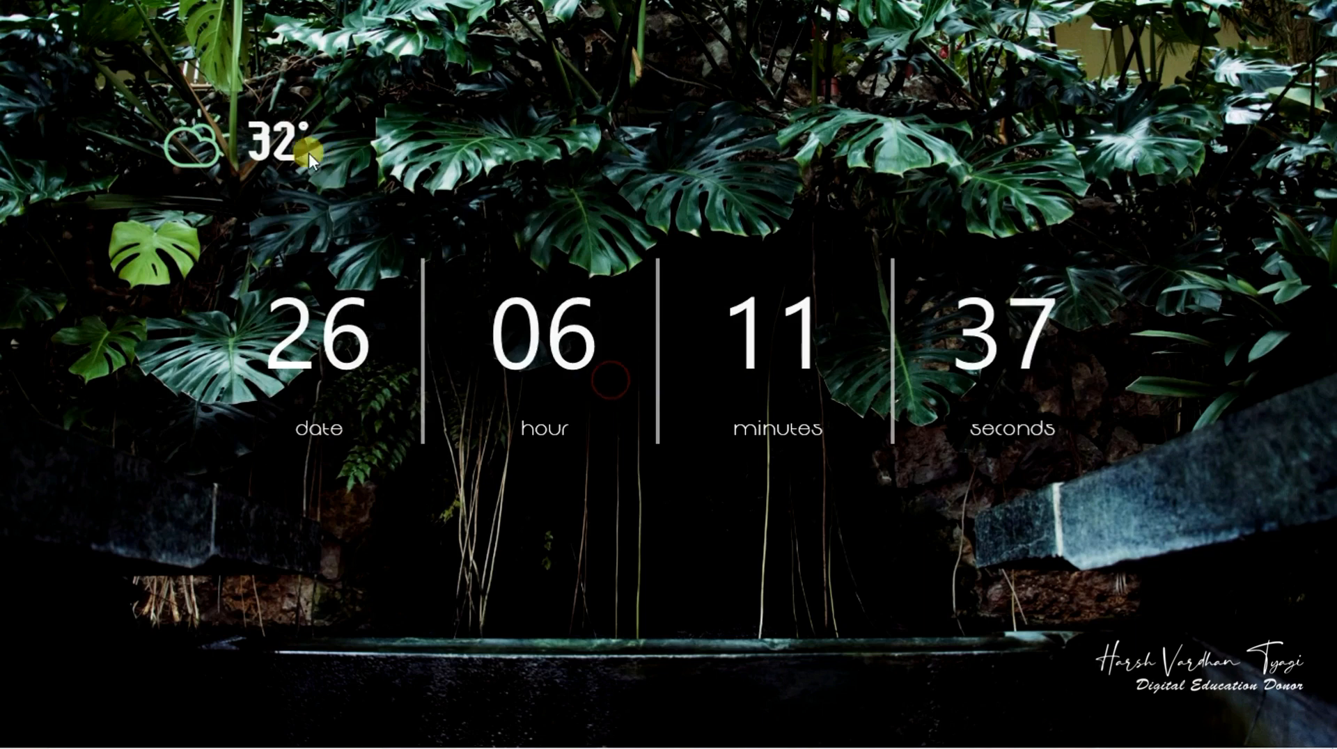
{"action": "left_click_drag", "start_coordinate": [286, 147], "coordinate": [164, 81]}
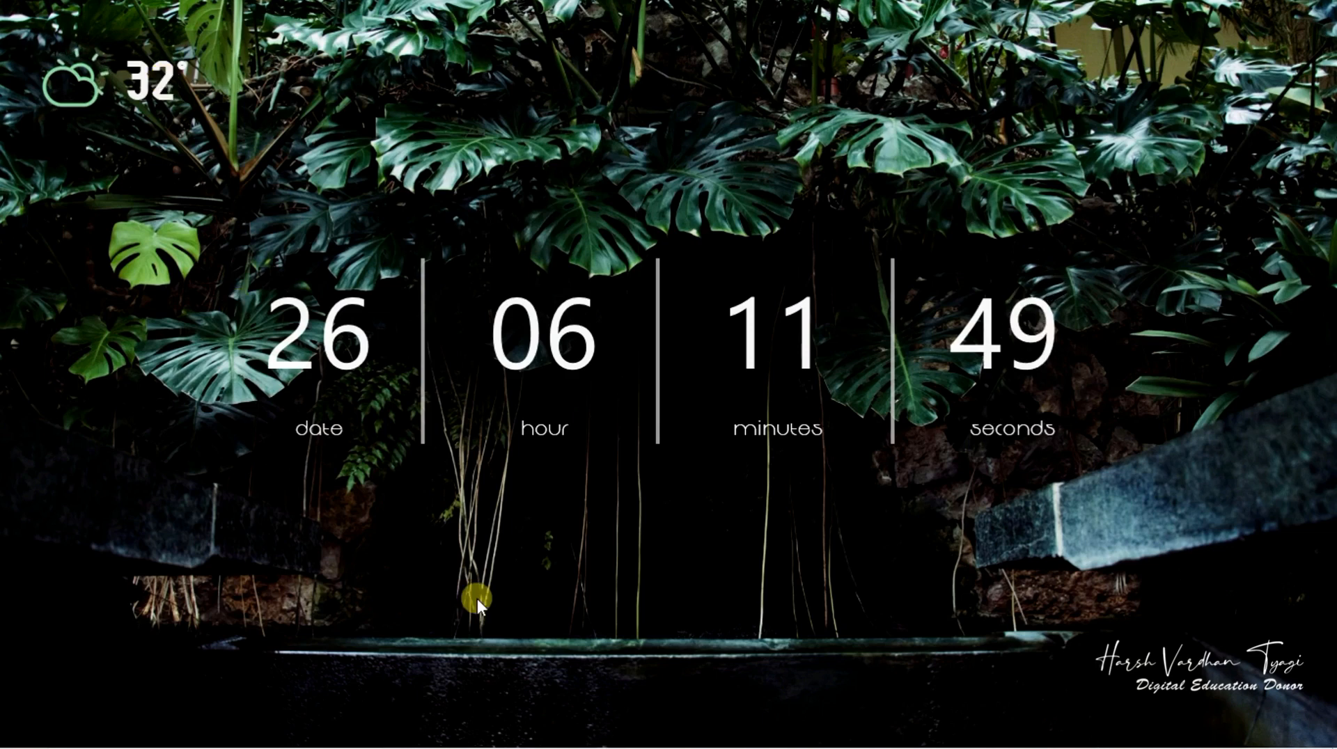
Switch to File Explorer and open the Desktop Themes folder inside Downloads
{"action": "mouse_move", "coordinate": [545, 747]}
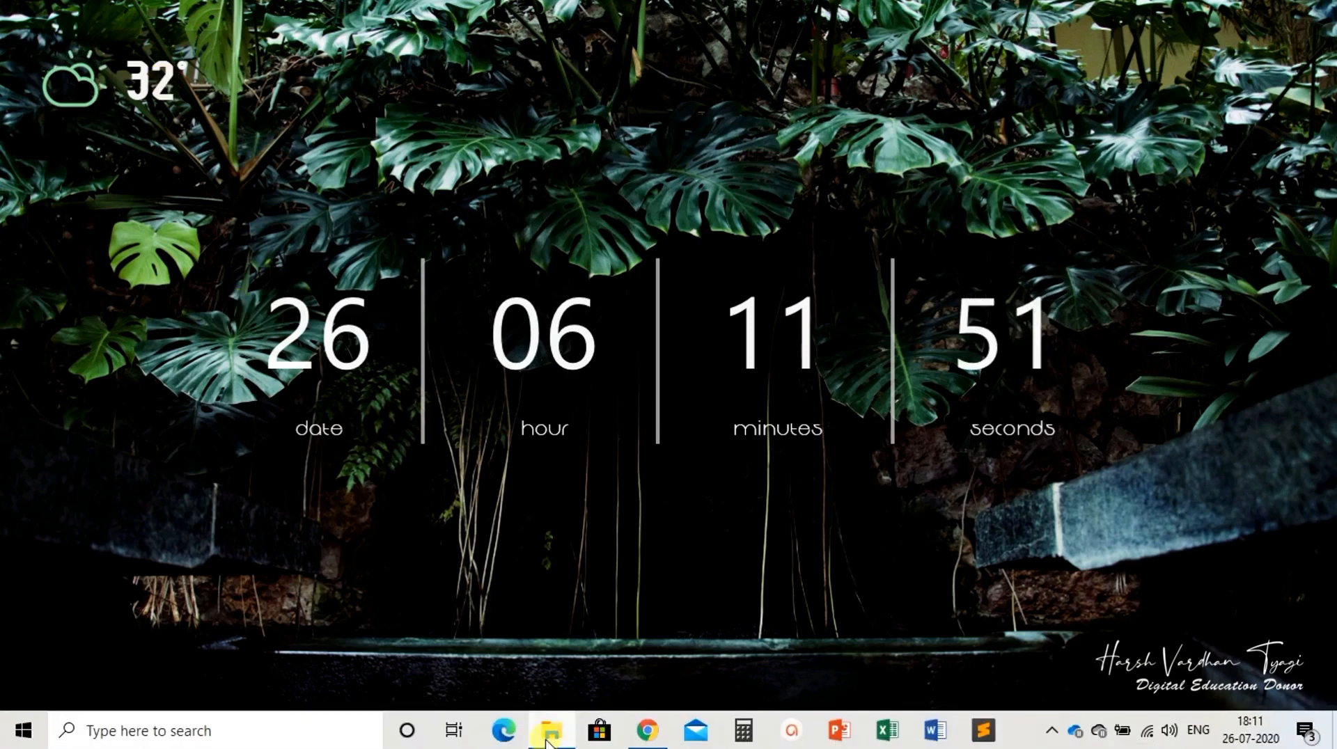
{"action": "mouse_move", "coordinate": [647, 741]}
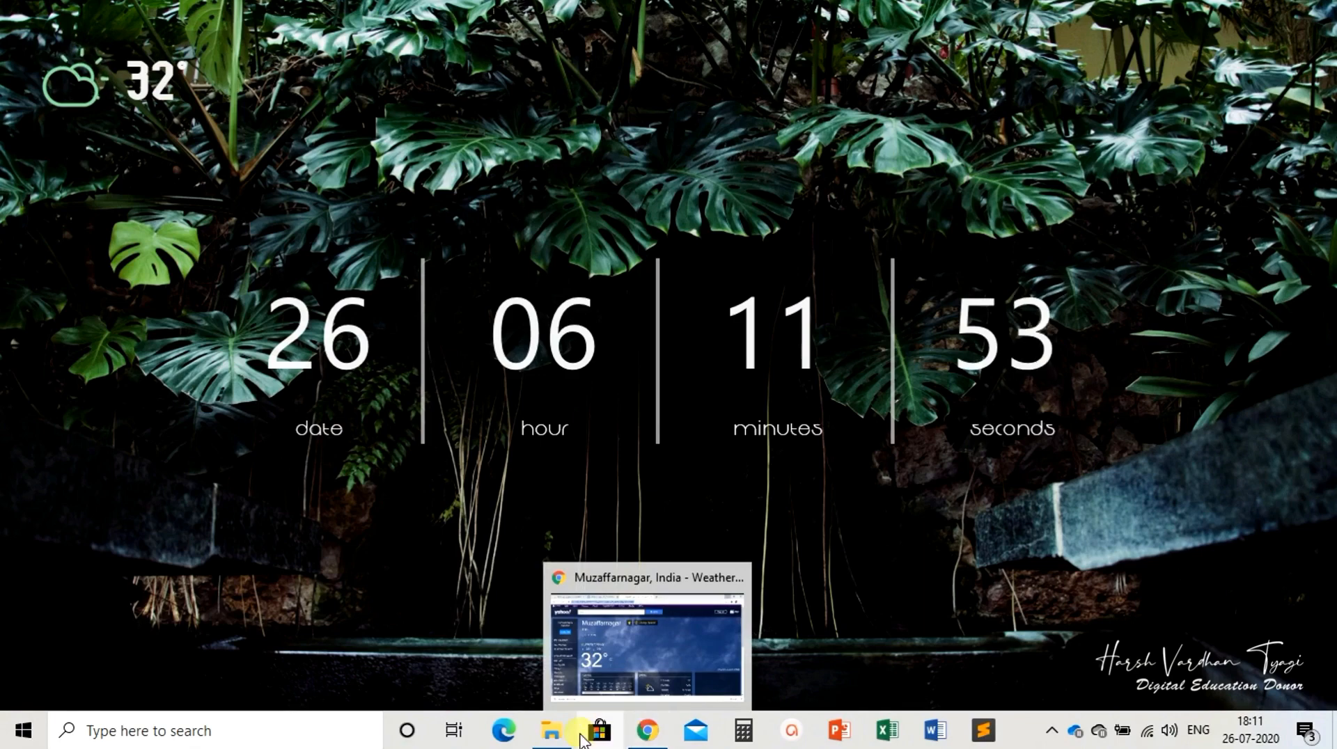
{"action": "left_click", "coordinate": [547, 731]}
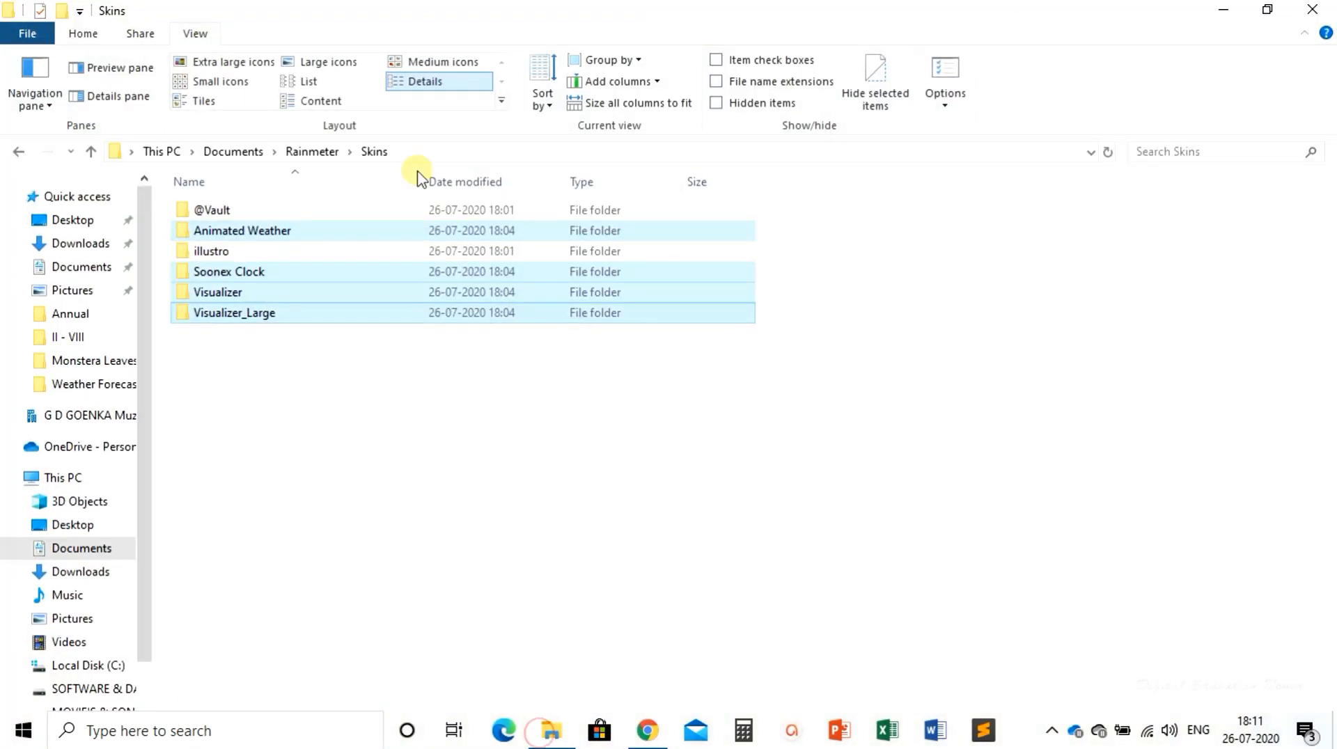
{"action": "left_click", "coordinate": [93, 151]}
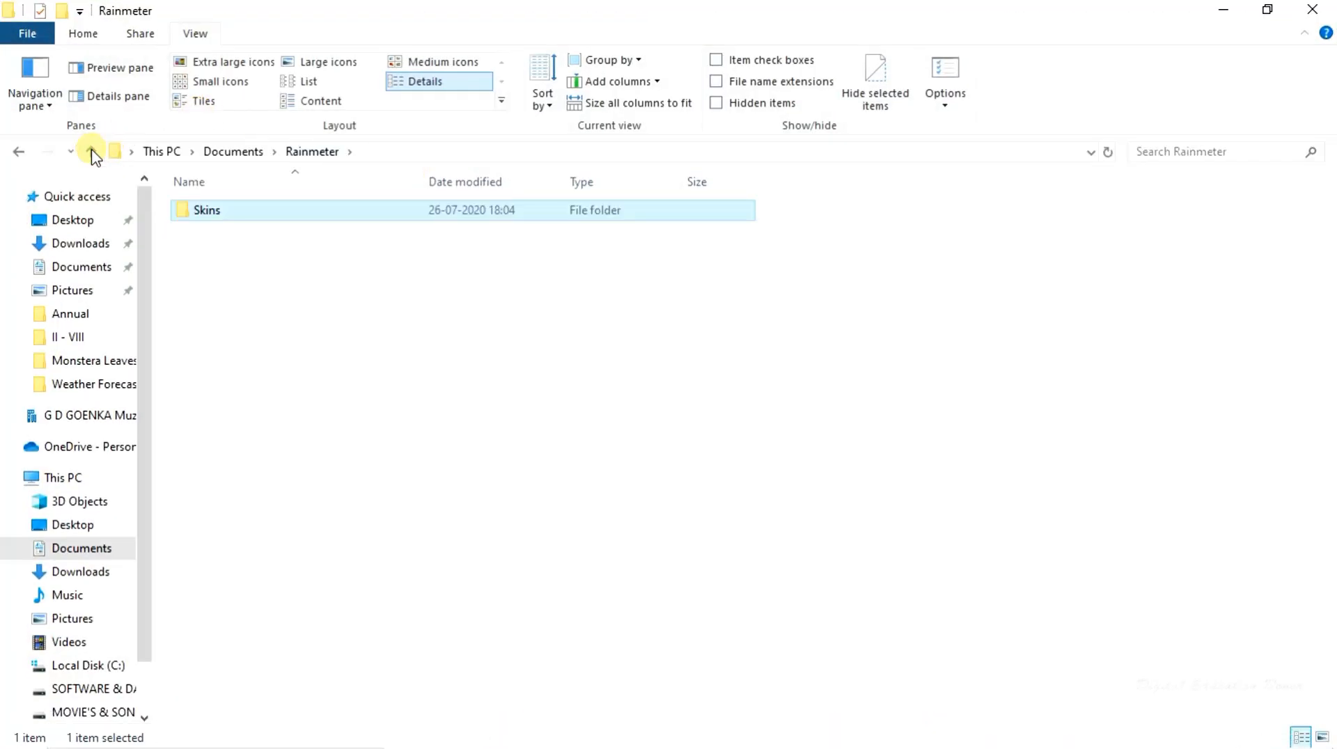
{"action": "left_click", "coordinate": [93, 152]}
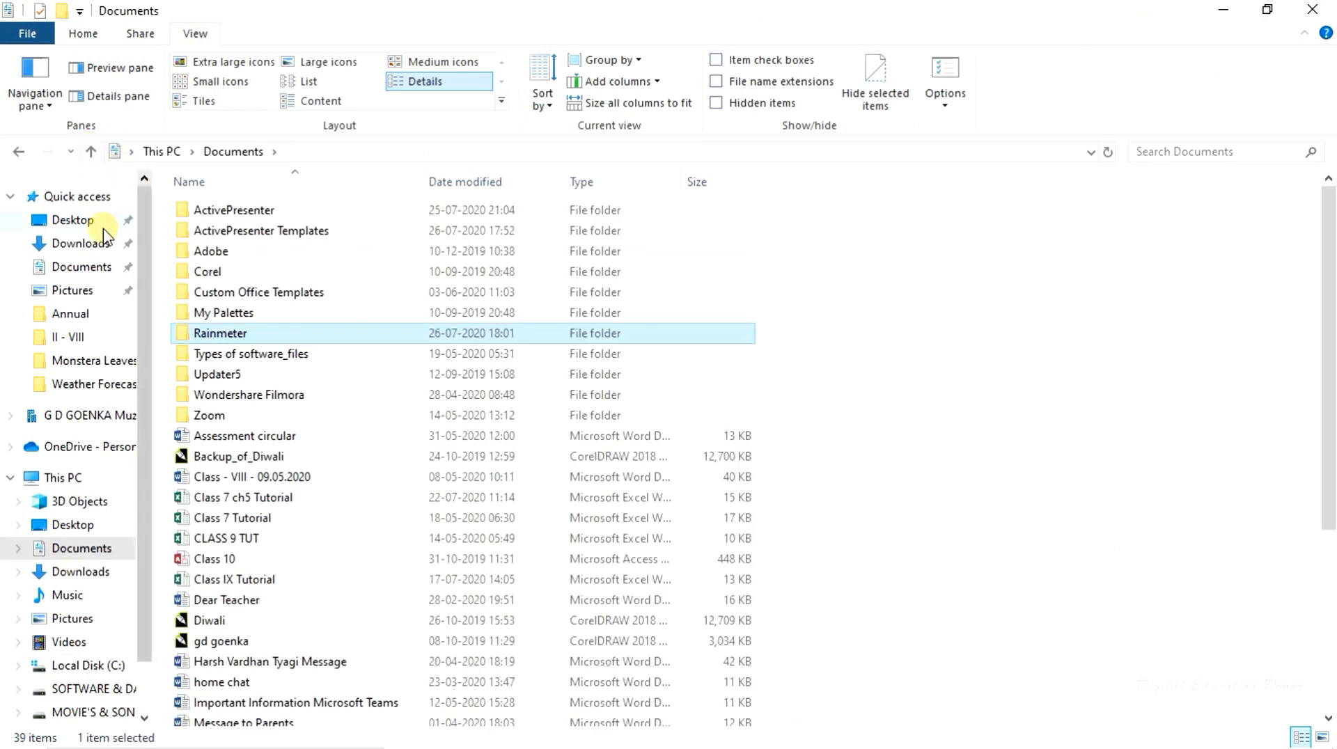
{"action": "left_click", "coordinate": [80, 244]}
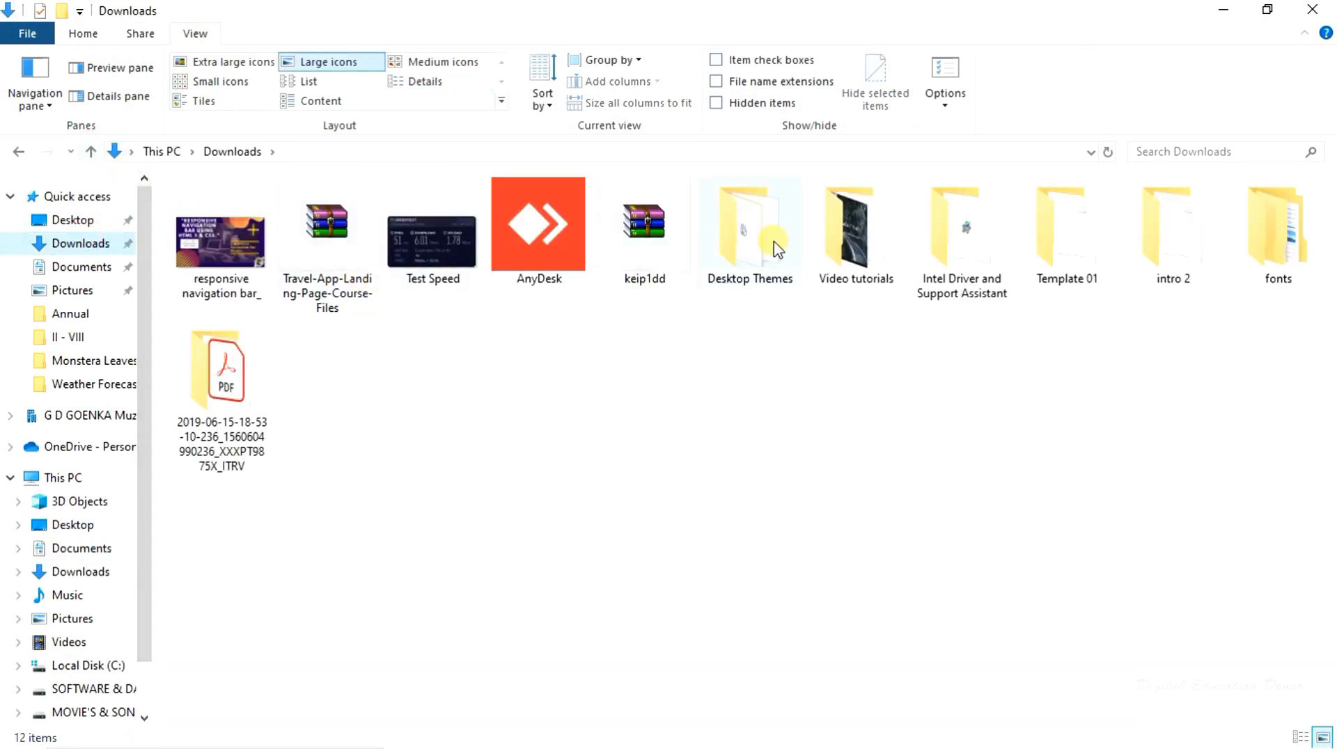
{"action": "double_click", "coordinate": [745, 240]}
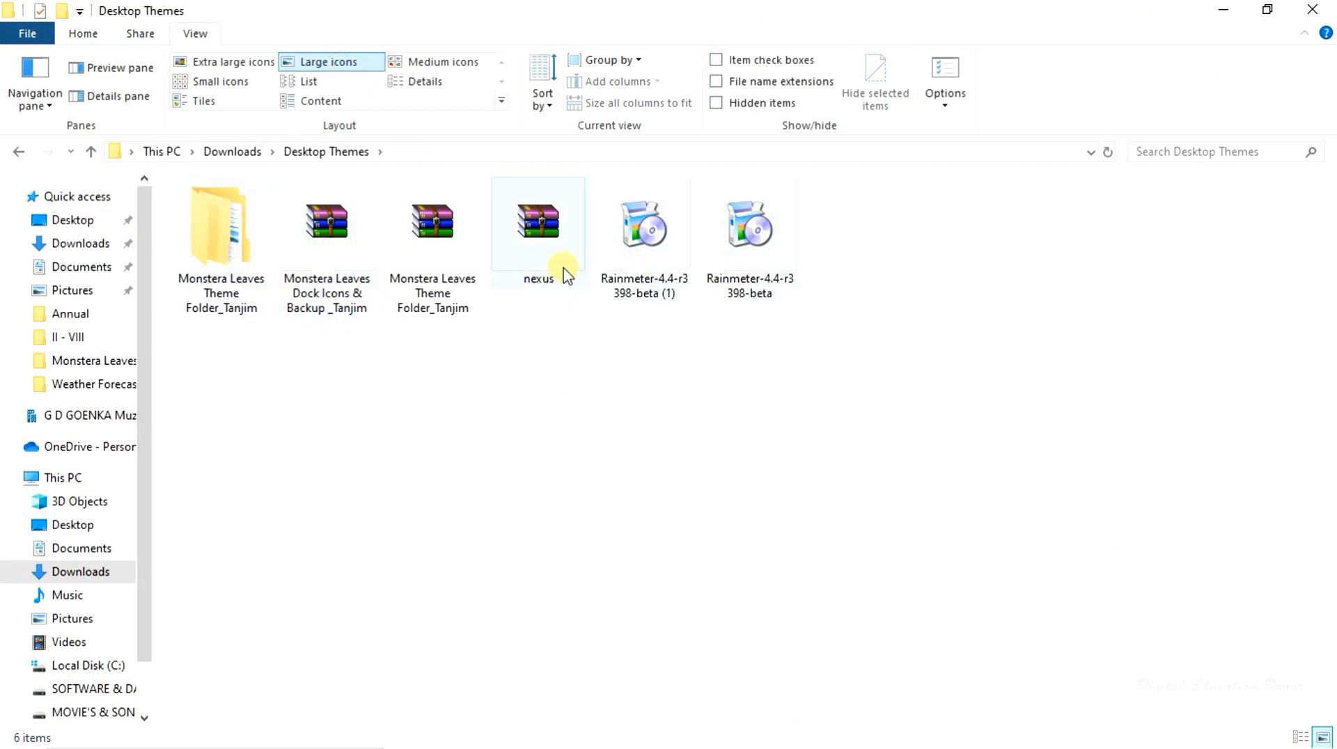
Extract the nexus archive into its own nexus folder within Desktop Themes
{"action": "left_click", "coordinate": [540, 238]}
{"action": "right_click", "coordinate": [540, 238]}
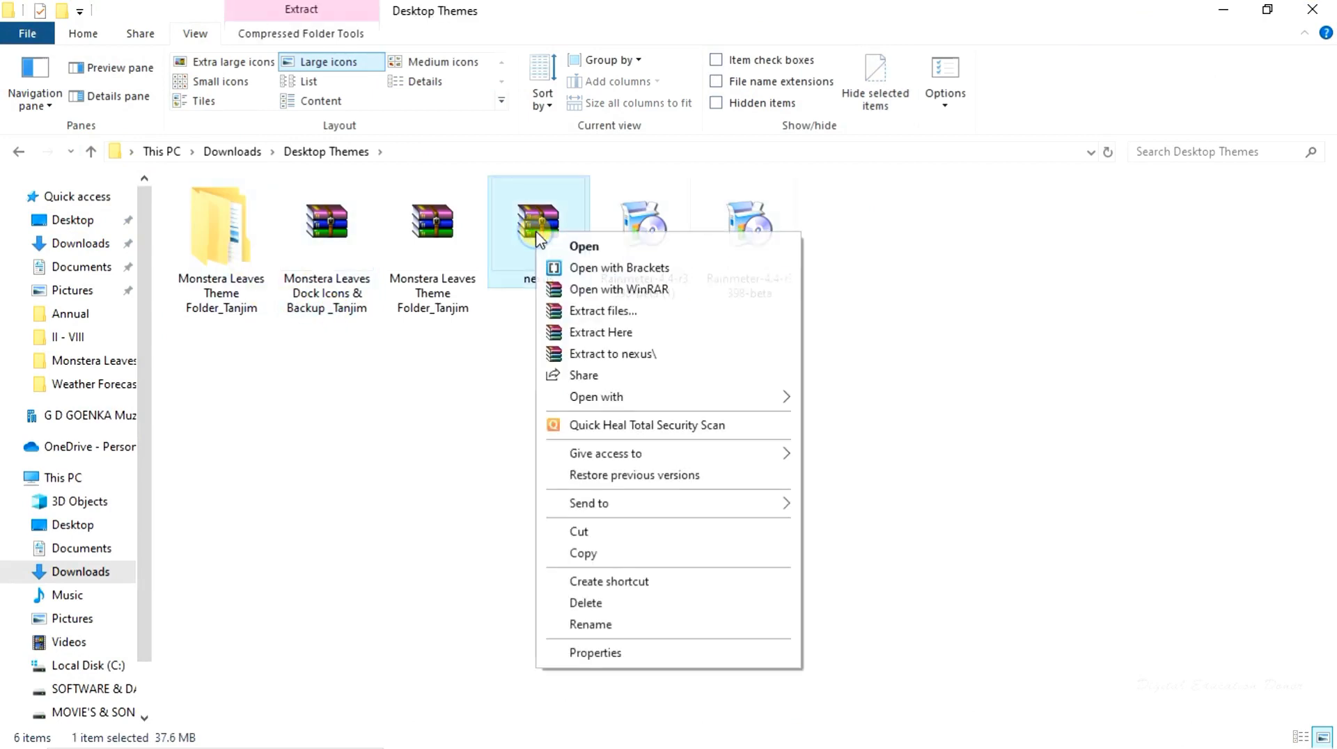
{"action": "left_click", "coordinate": [603, 356]}
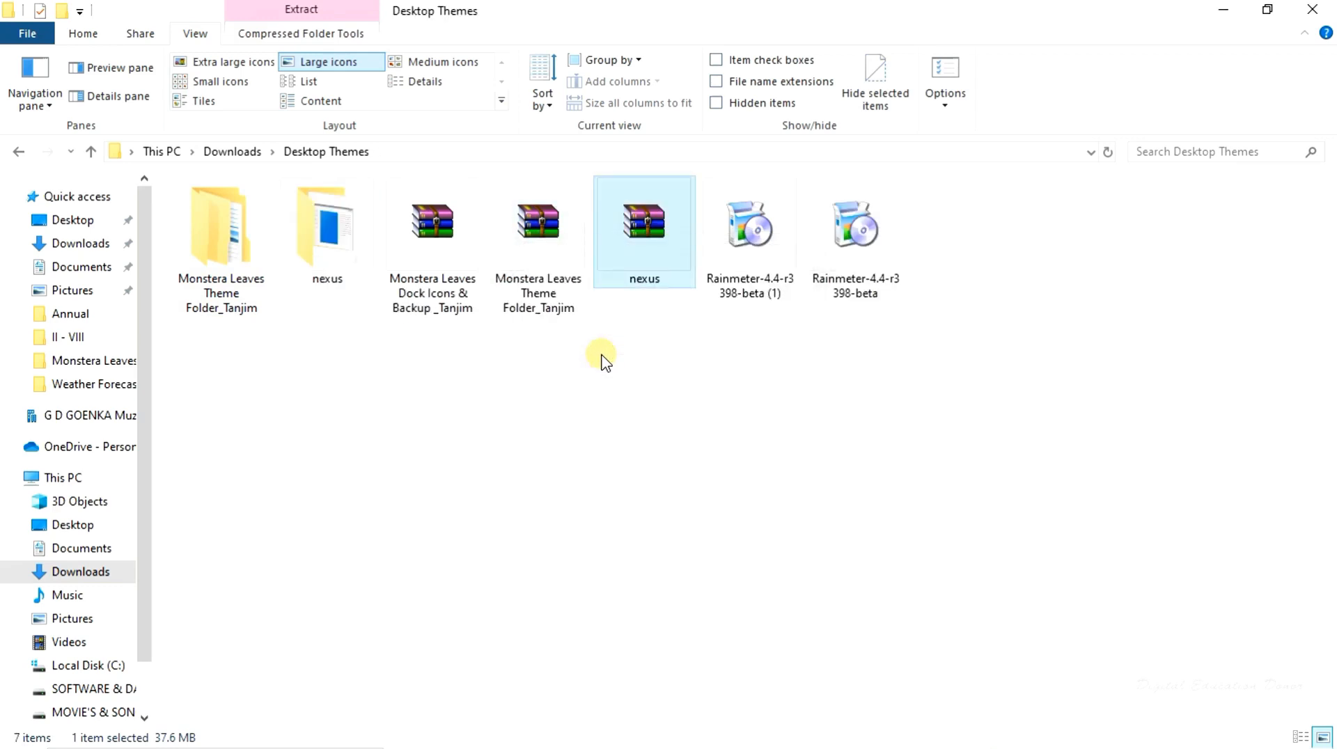
Install Nexus 19.2 with NexusSetup in English, accepting the license and default C:\Program Files (x86)\Winstep location, launch it, and minimize File Explorer
{"action": "double_click", "coordinate": [321, 245]}
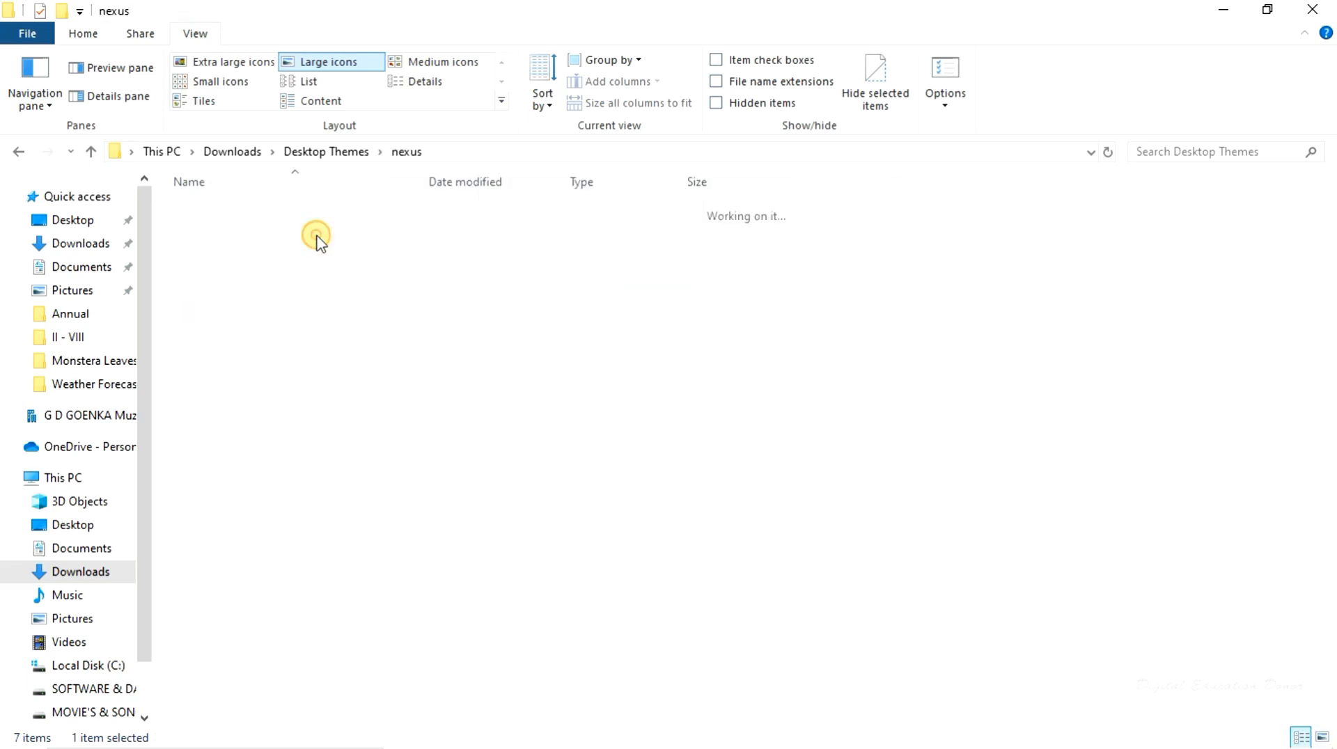
{"action": "left_click", "coordinate": [240, 217]}
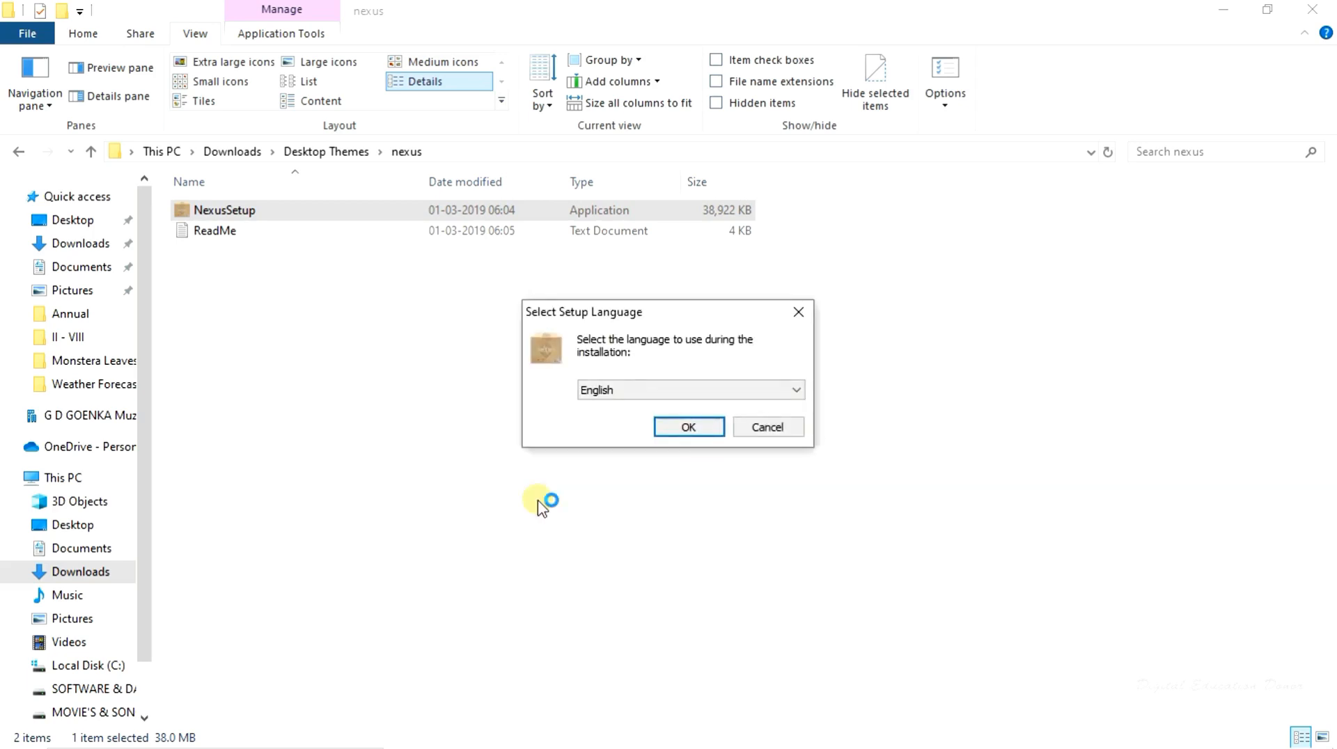
{"action": "left_click", "coordinate": [684, 424]}
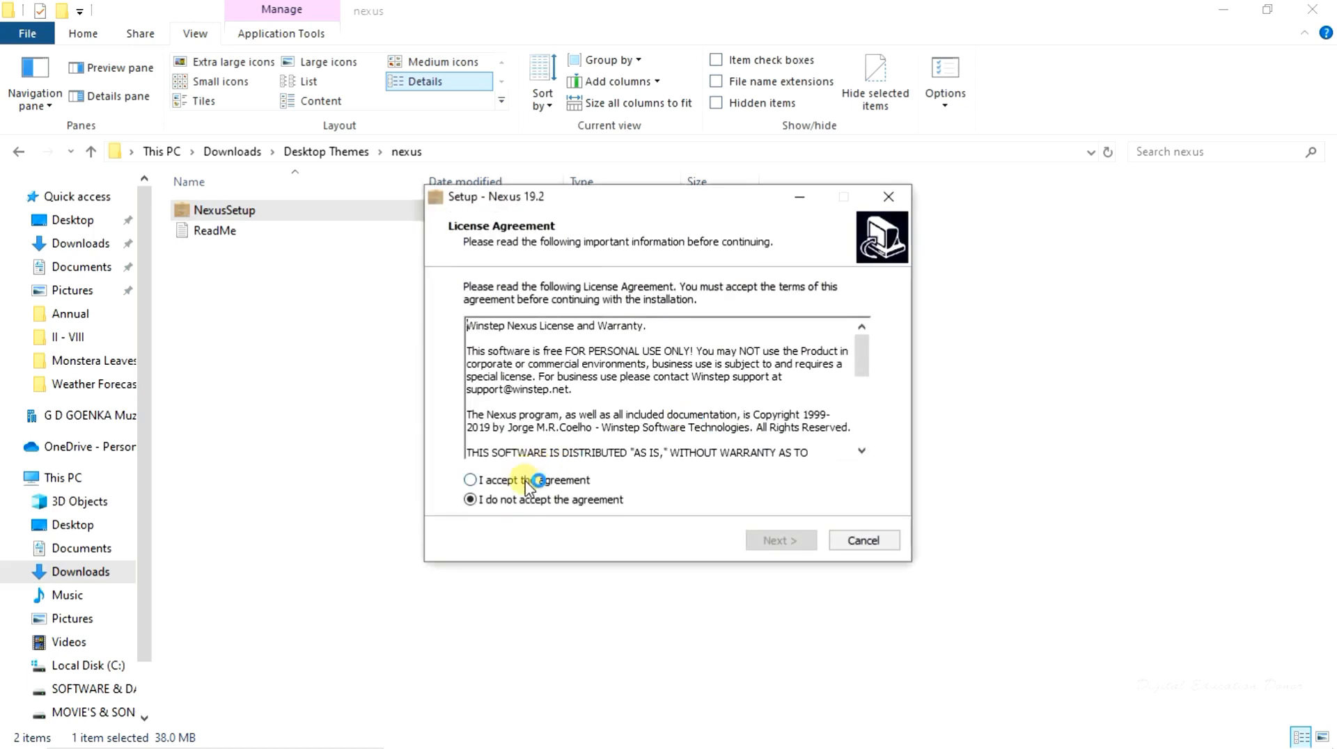
{"action": "left_click", "coordinate": [527, 484]}
{"action": "left_click", "coordinate": [796, 545]}
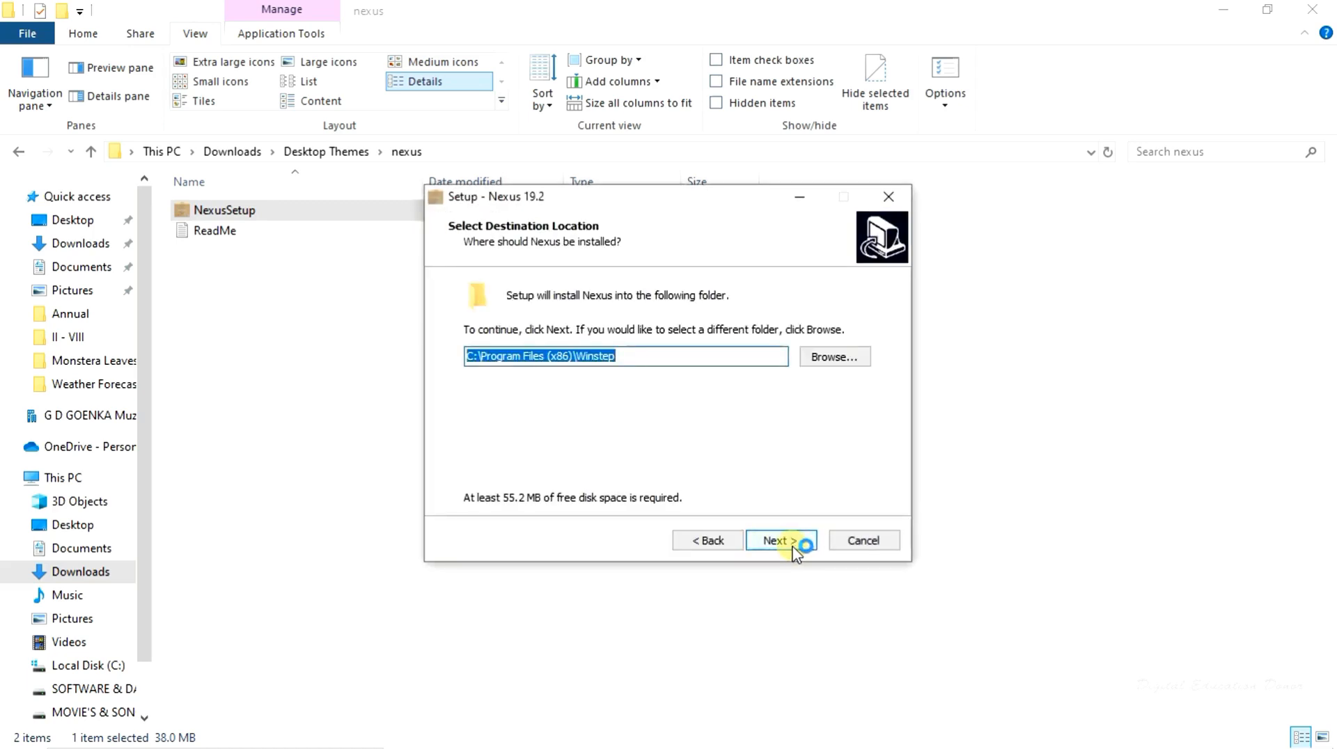
{"action": "left_click", "coordinate": [792, 543]}
{"action": "left_click", "coordinate": [789, 545]}
{"action": "left_click", "coordinate": [791, 544]}
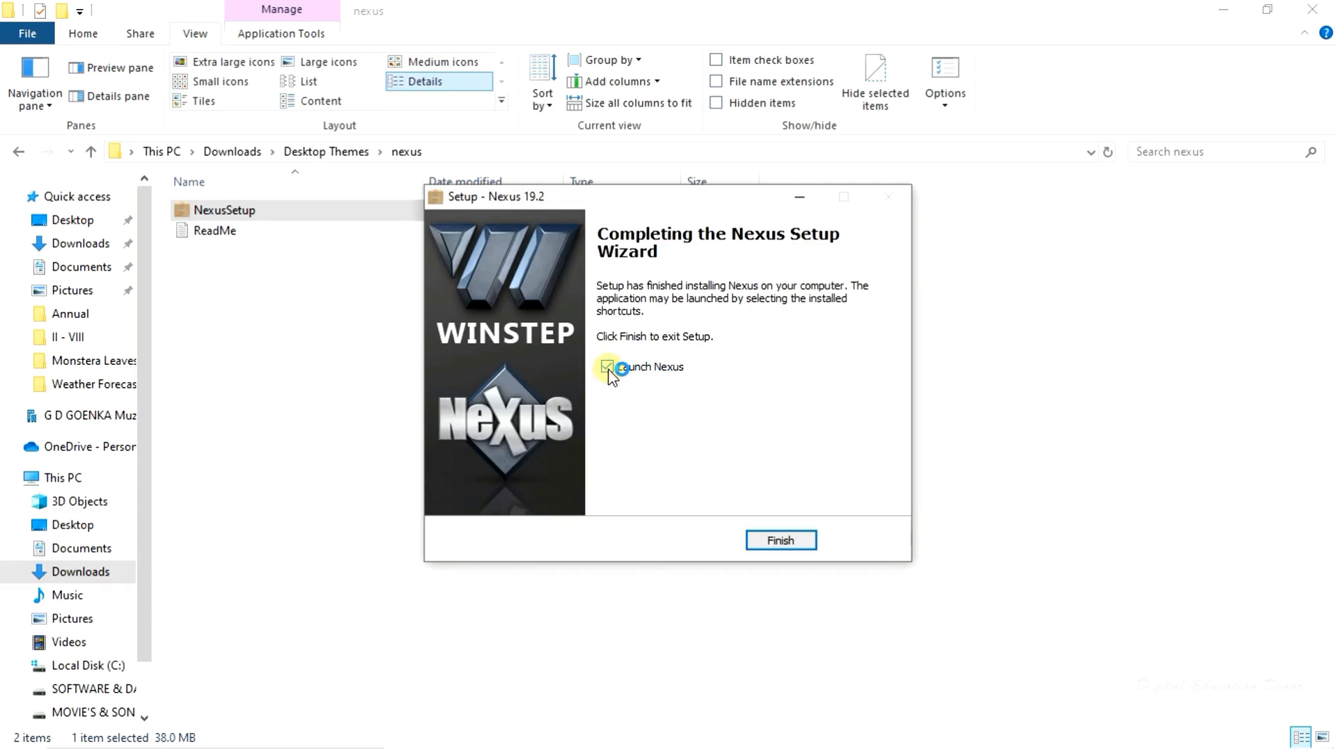
{"action": "left_click", "coordinate": [774, 542]}
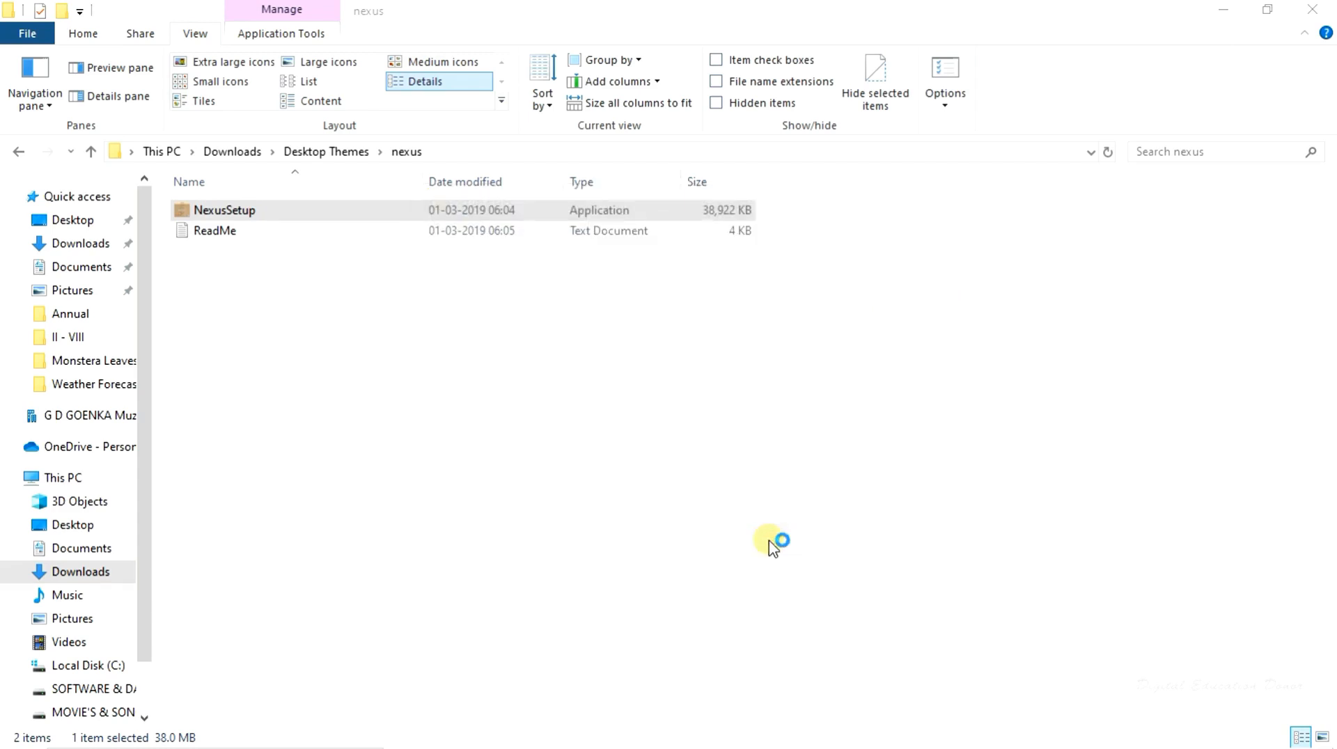
{"action": "left_click", "coordinate": [1223, 14]}
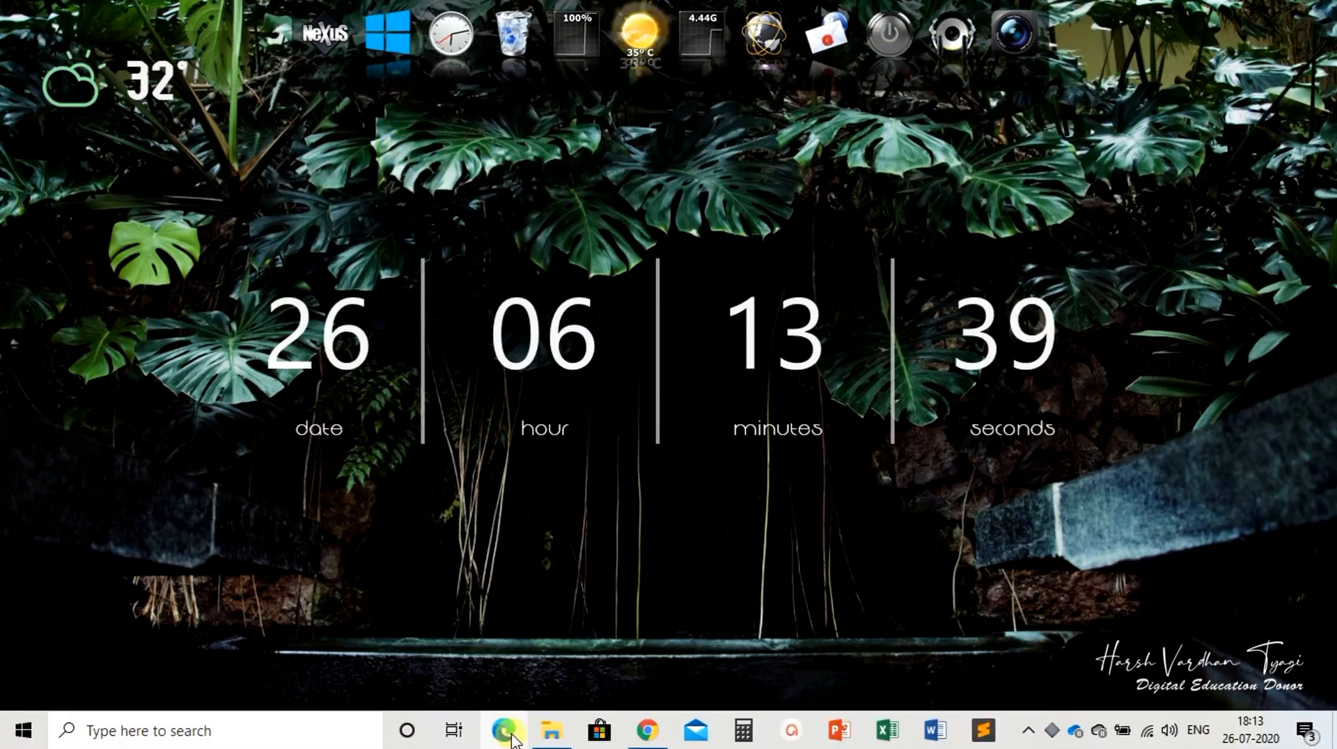
Go back to the Desktop Themes folder in File Explorer and extract the Monstera Leaves Dock Icons & Backup archive into its own folder
{"action": "left_click", "coordinate": [570, 736]}
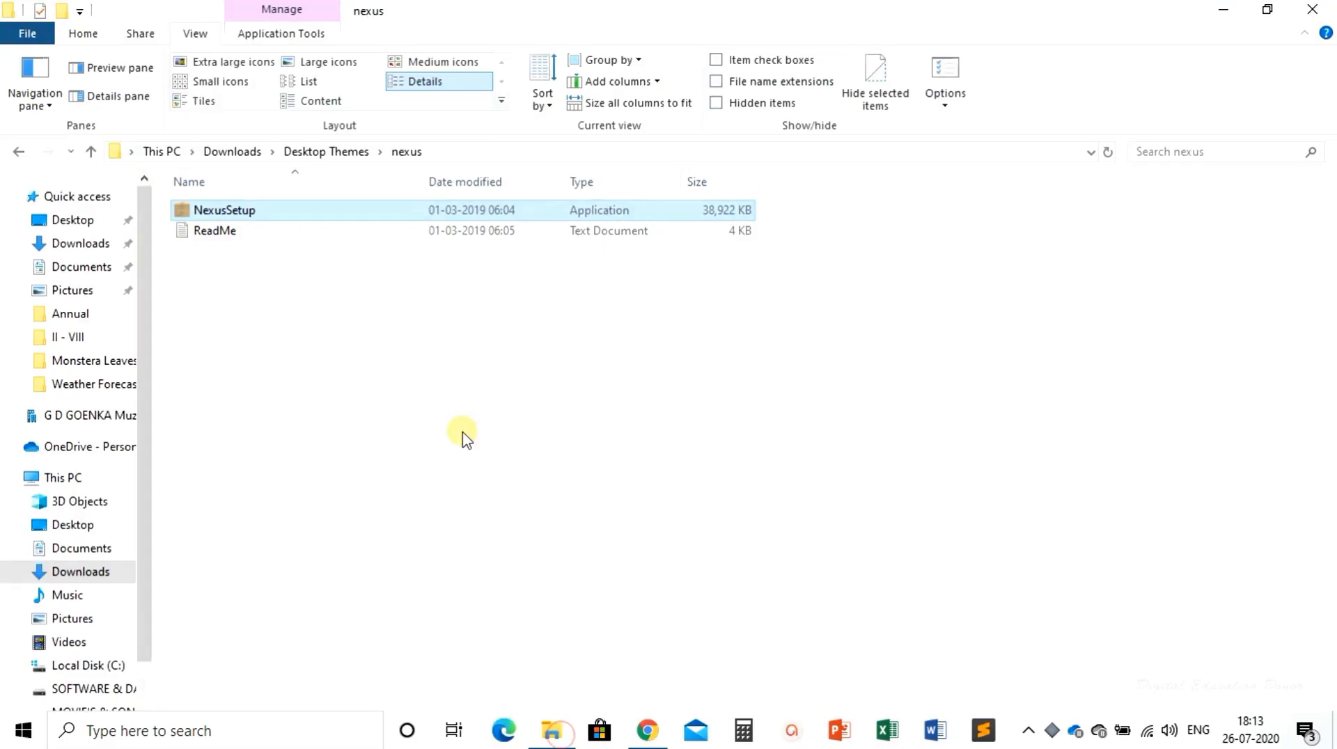
{"action": "left_click", "coordinate": [90, 151]}
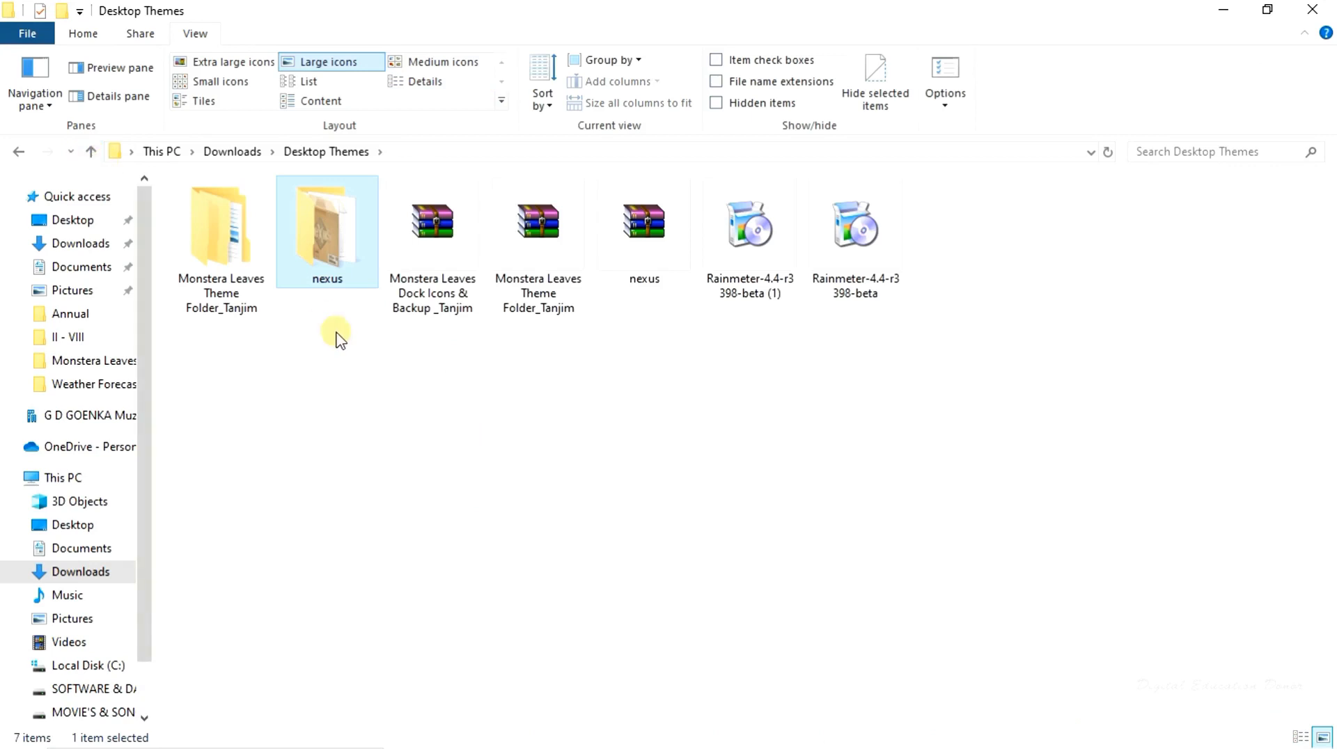
{"action": "left_click", "coordinate": [429, 264]}
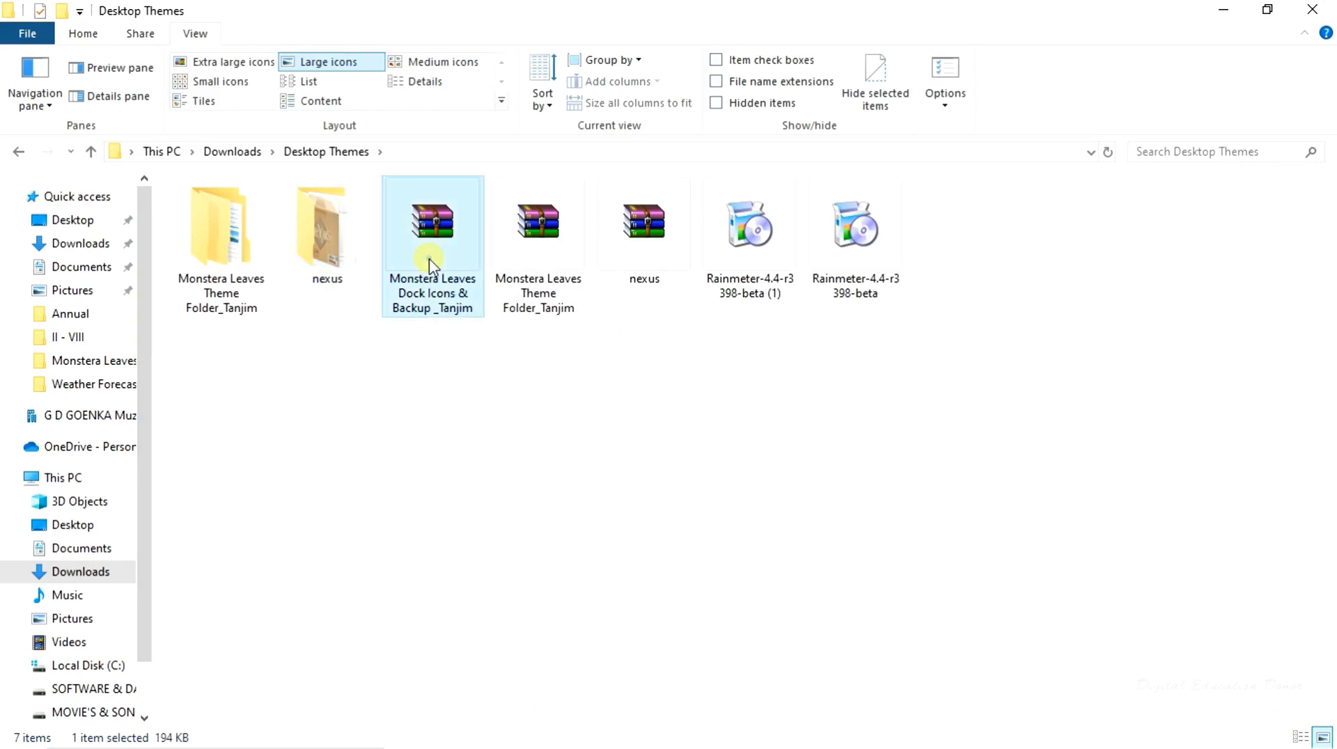
{"action": "right_click", "coordinate": [429, 263]}
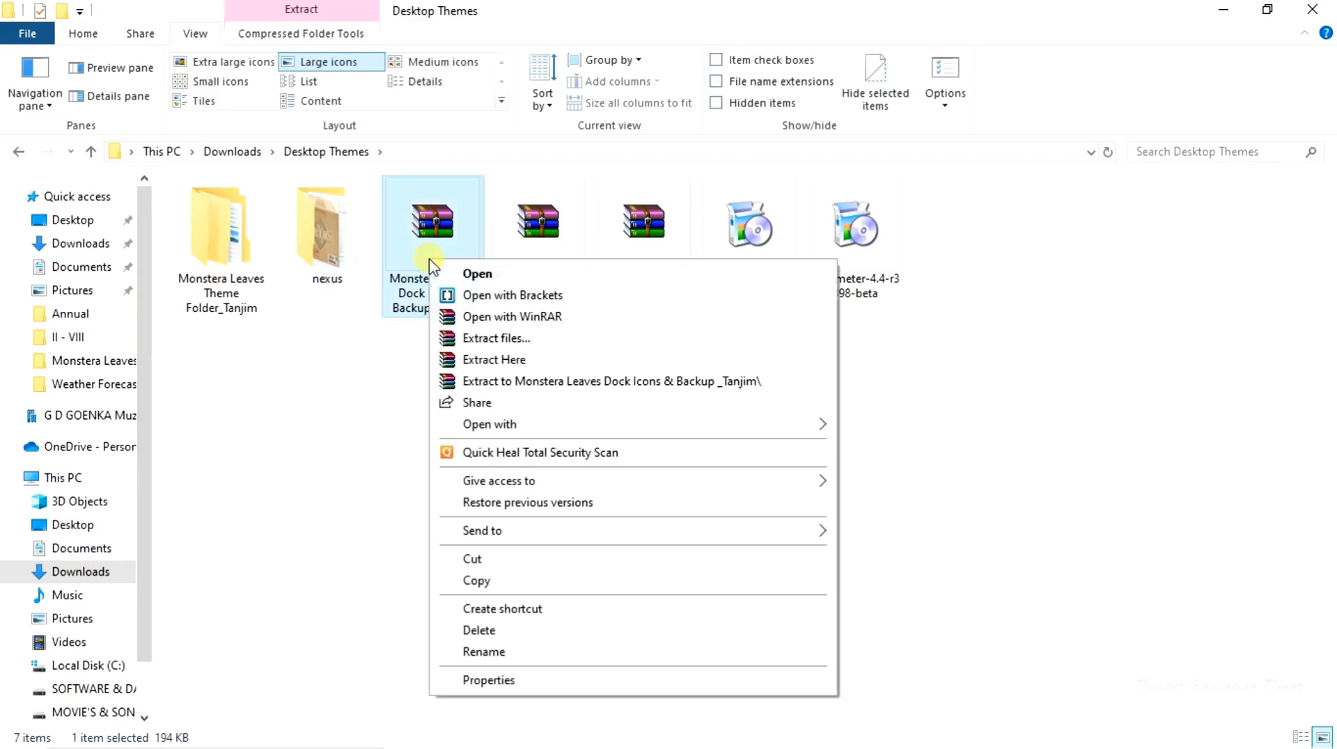
{"action": "left_click", "coordinate": [485, 383]}
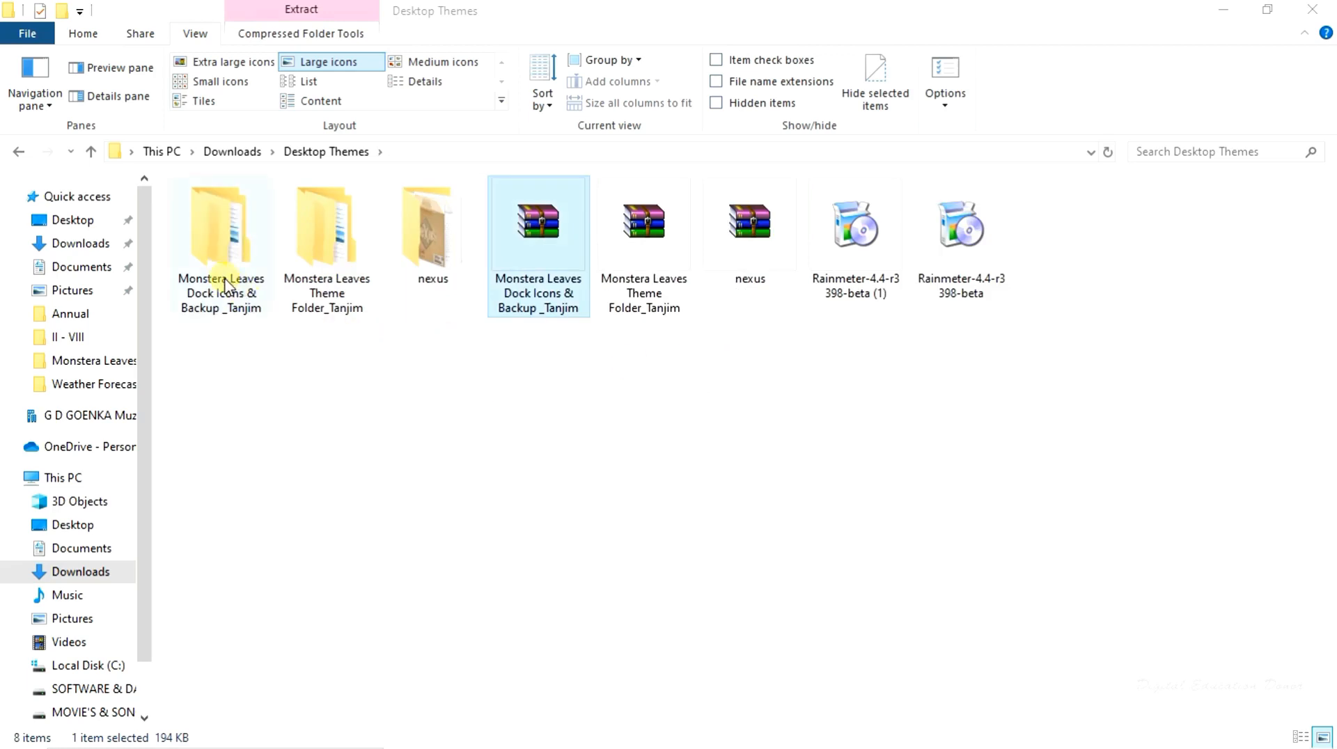
Examine the dock icons and backup file in the extracted Monstera Leaves Dock Icons & Backup folder, and return to the desktop
{"action": "double_click", "coordinate": [224, 285]}
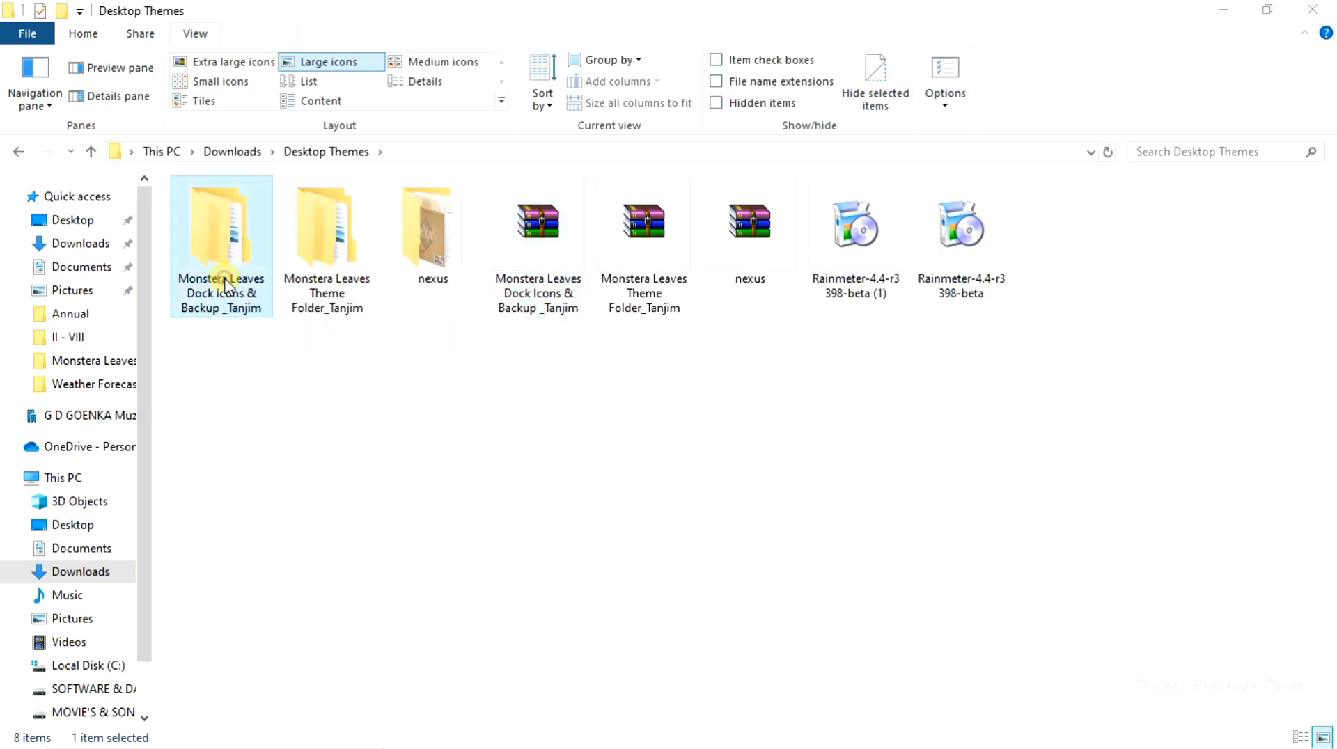
{"action": "left_click", "coordinate": [308, 61]}
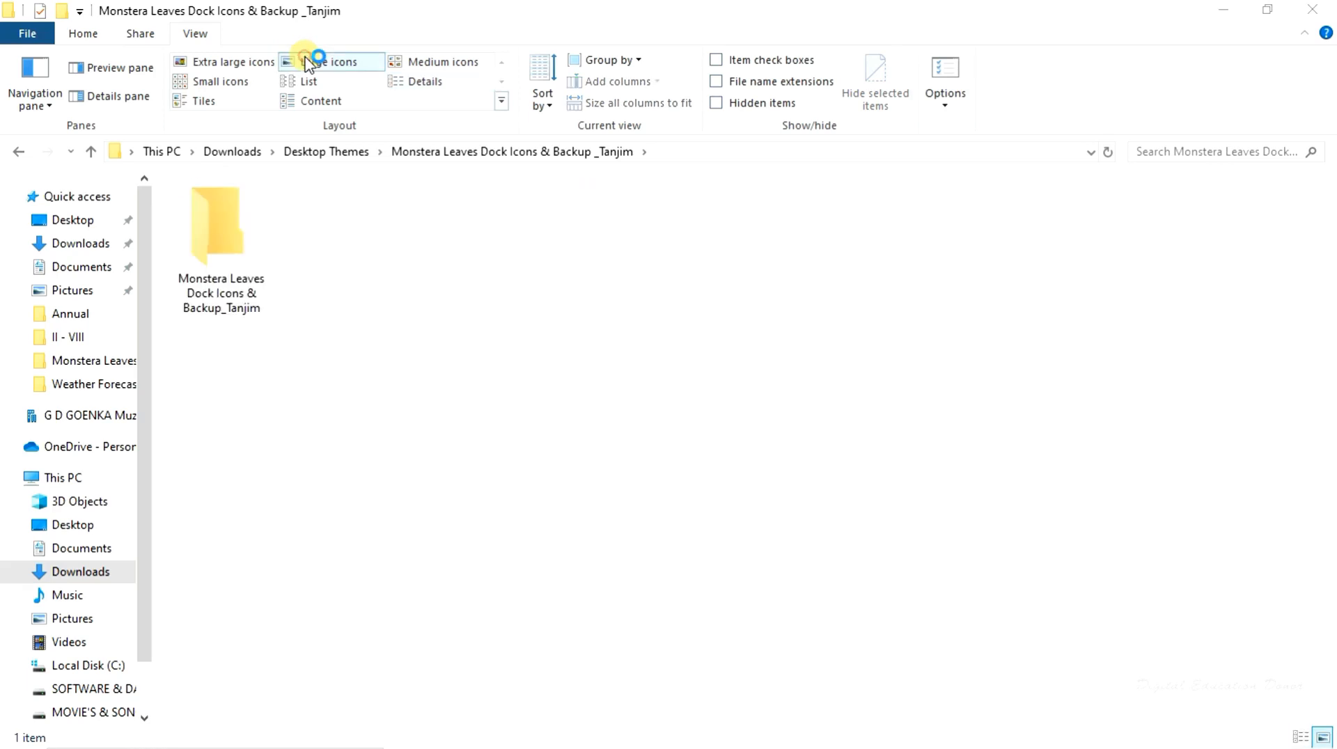
{"action": "double_click", "coordinate": [211, 223]}
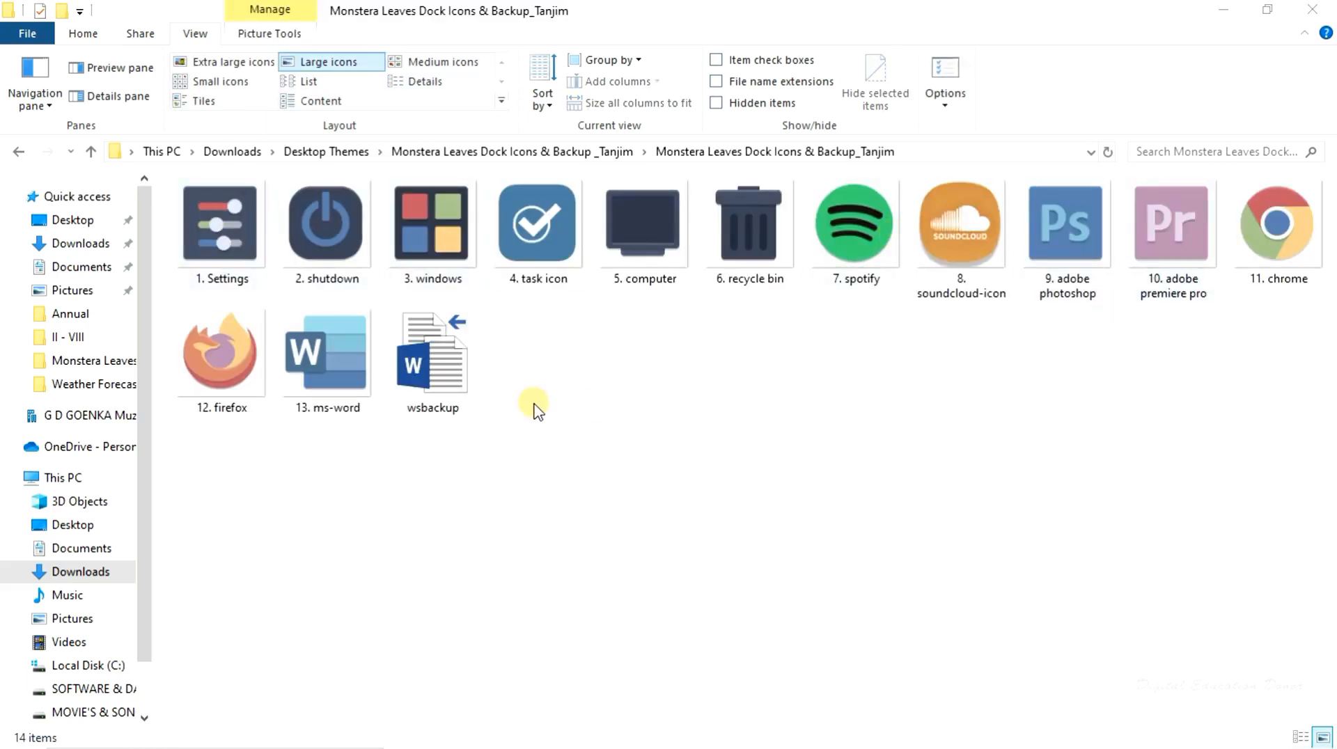
{"action": "mouse_move", "coordinate": [456, 381]}
{"action": "left_click", "coordinate": [1224, 10]}
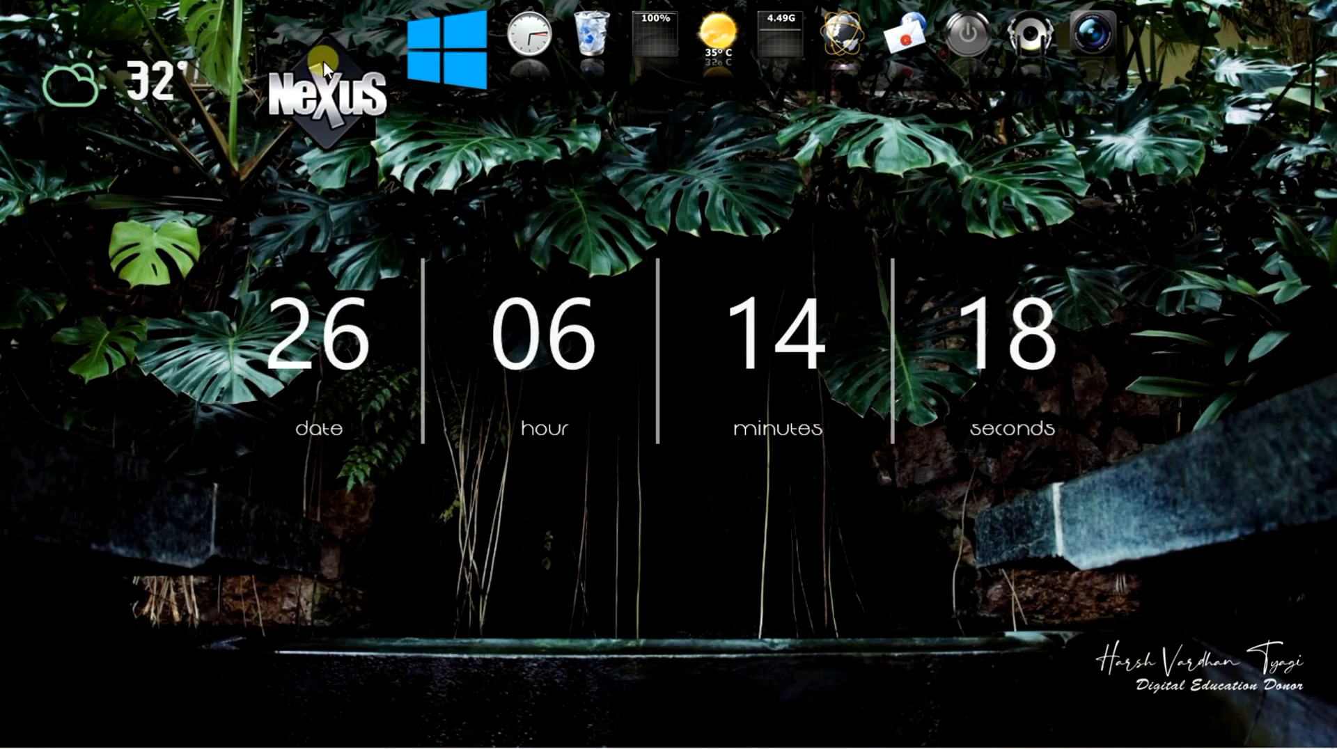
Restore the Nexus dock settings from the wsbackup file in the extracted Monstera Leaves Dock Icons & Backup folder, and apply them
{"action": "left_click", "coordinate": [324, 64]}
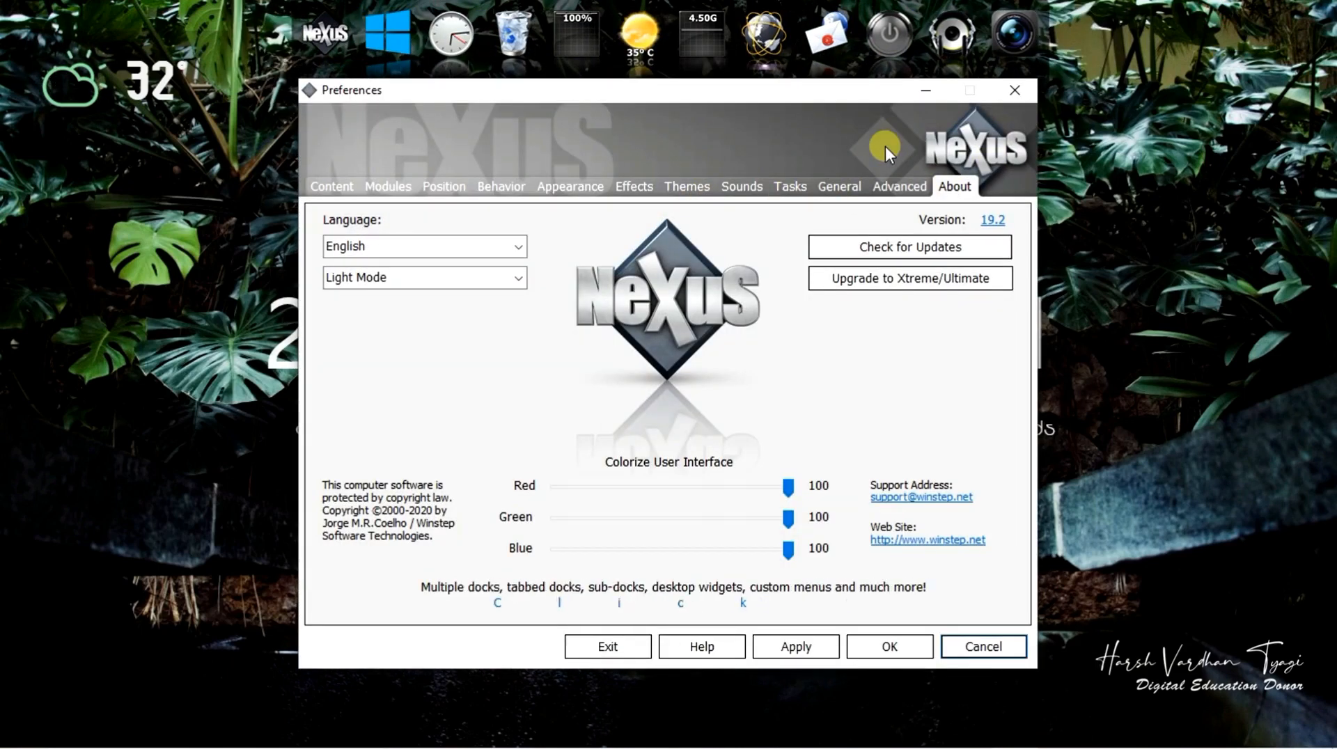
{"action": "left_click", "coordinate": [898, 188]}
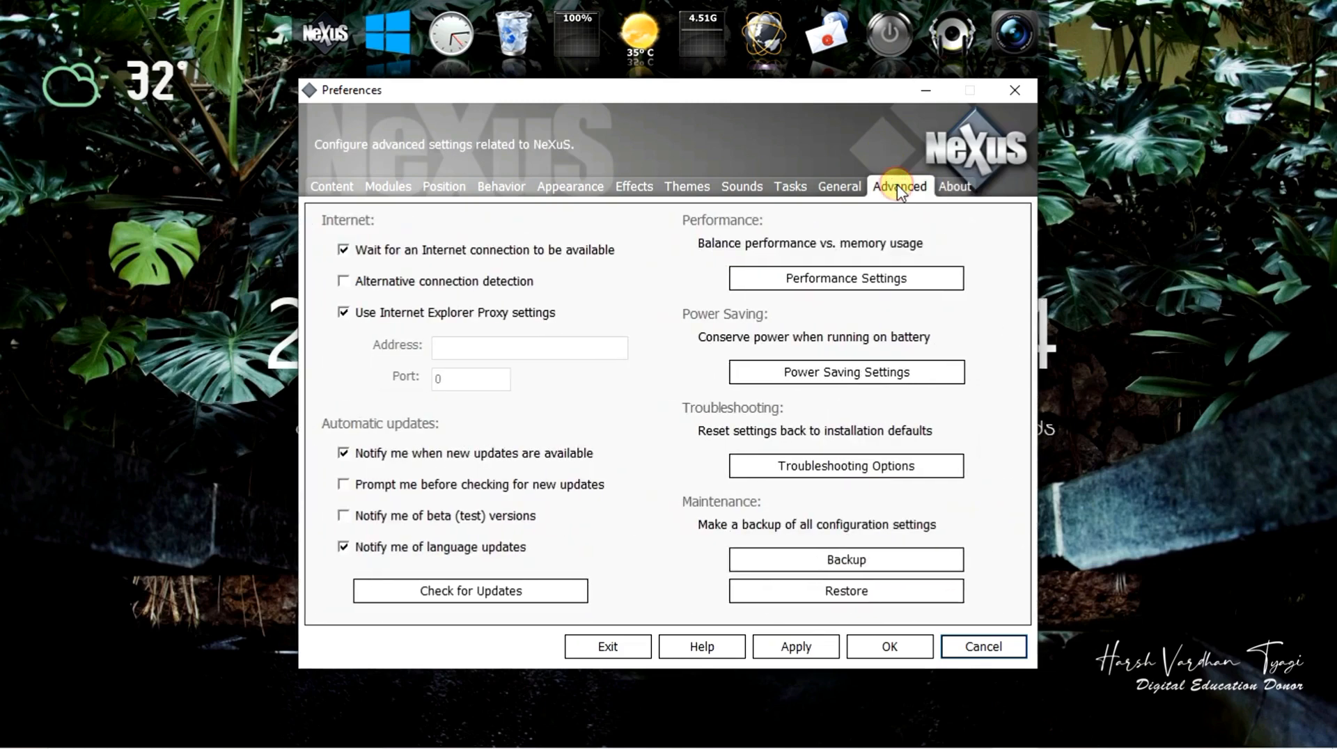
{"action": "left_click", "coordinate": [827, 594]}
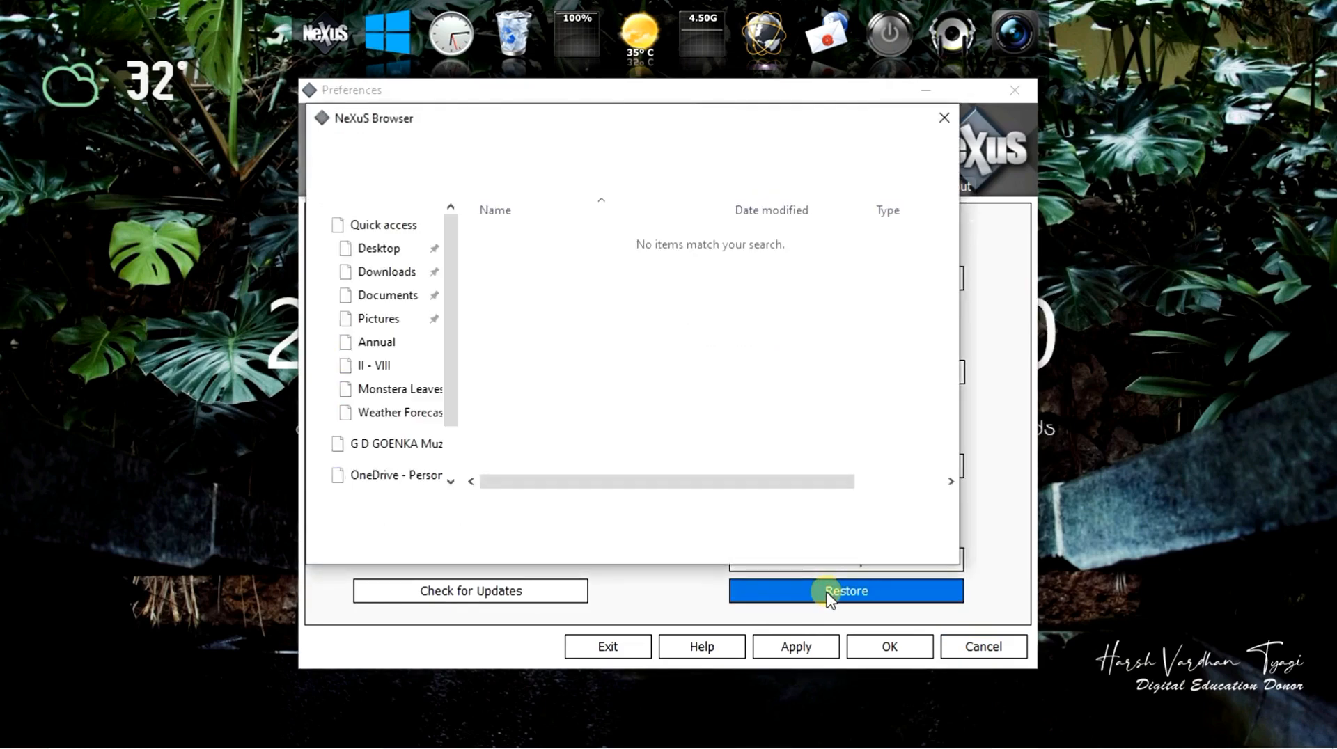
{"action": "scroll", "coordinate": [388, 269], "scroll_direction": "down", "scroll_amount": 5}
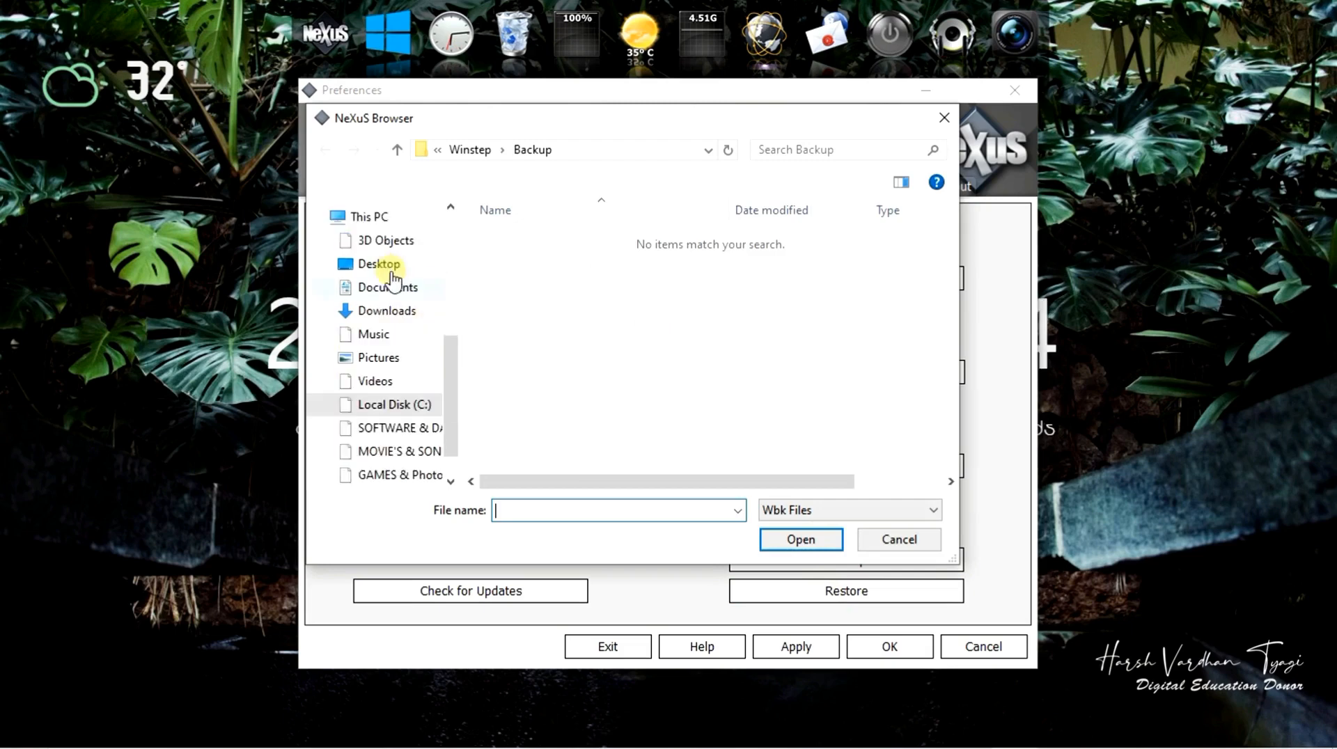
{"action": "left_click", "coordinate": [374, 312]}
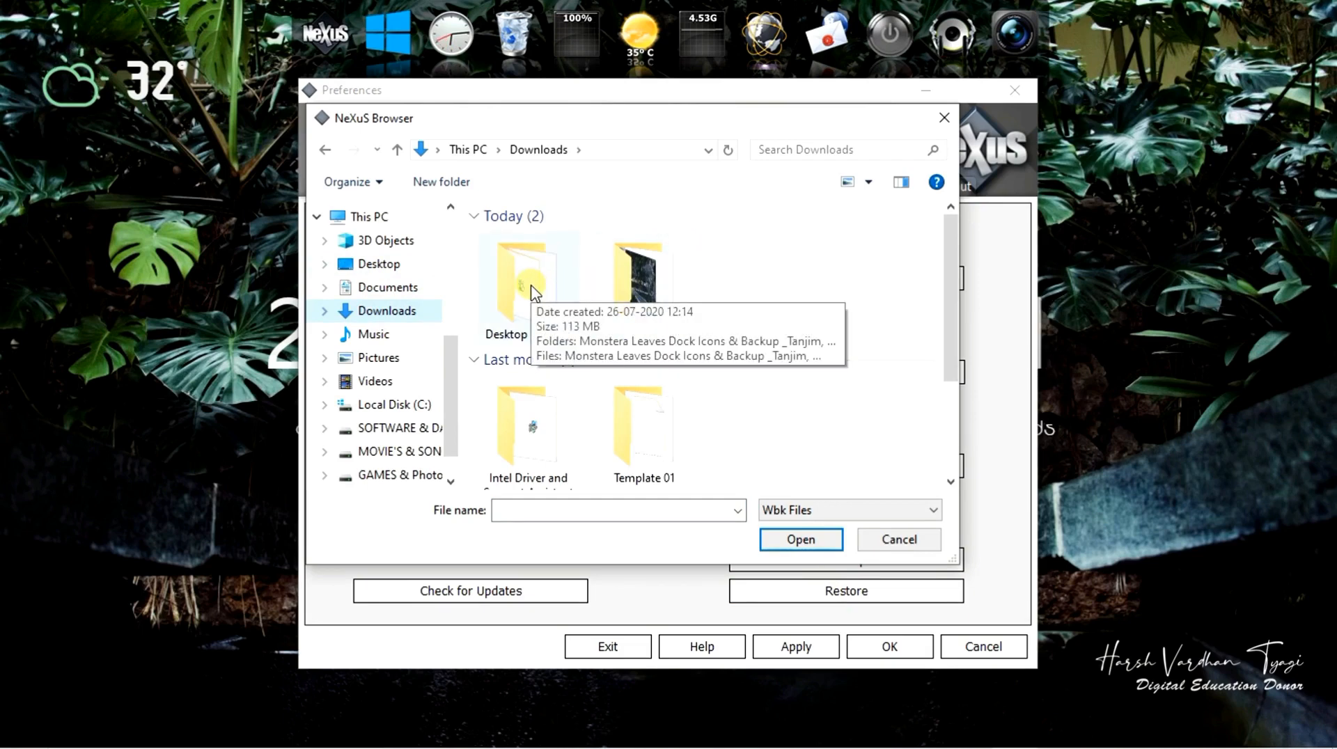
{"action": "double_click", "coordinate": [532, 293]}
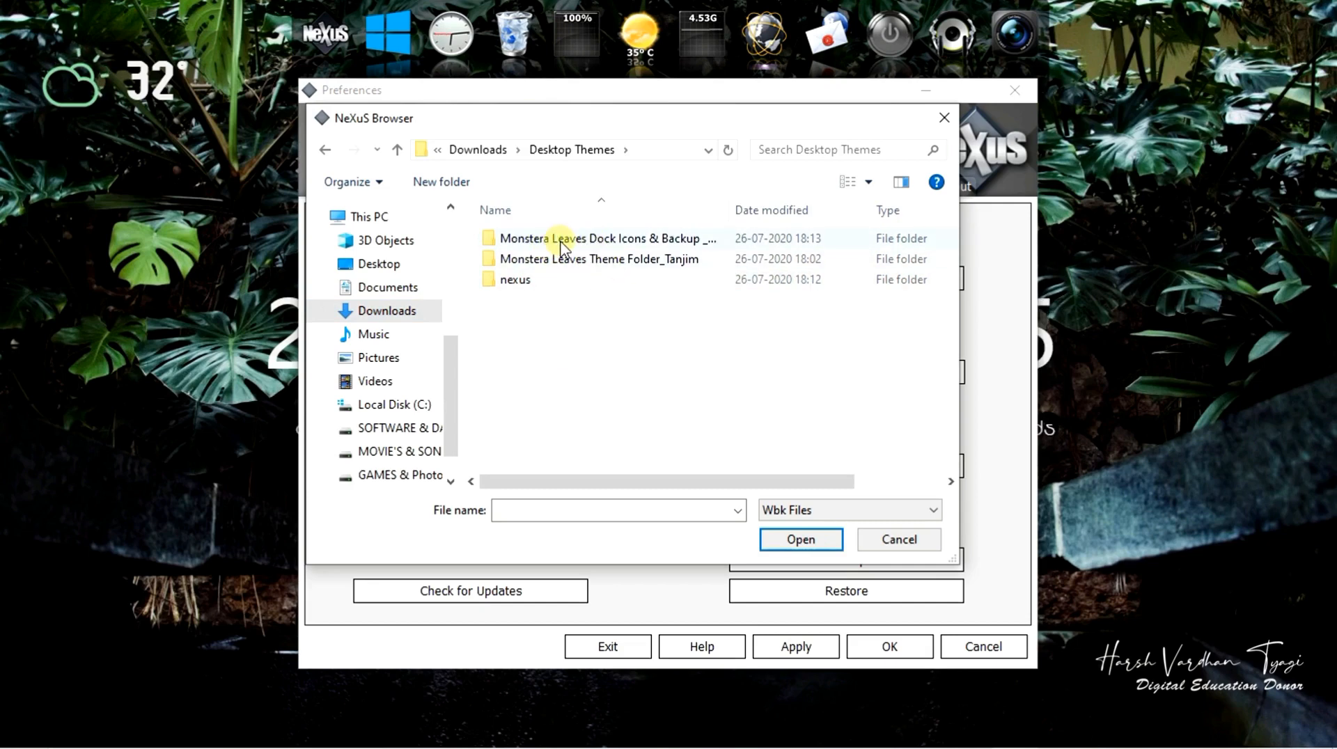
{"action": "double_click", "coordinate": [562, 246]}
{"action": "double_click", "coordinate": [562, 244]}
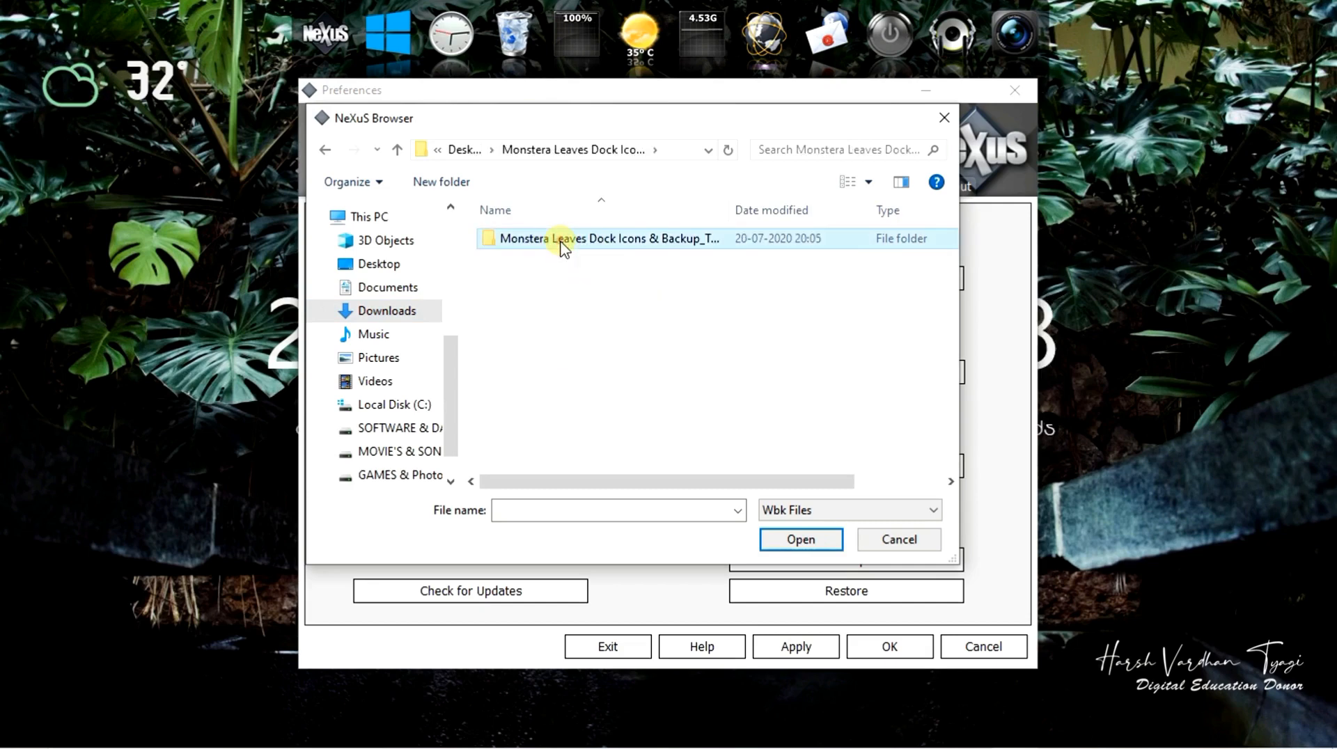
{"action": "left_click", "coordinate": [527, 267]}
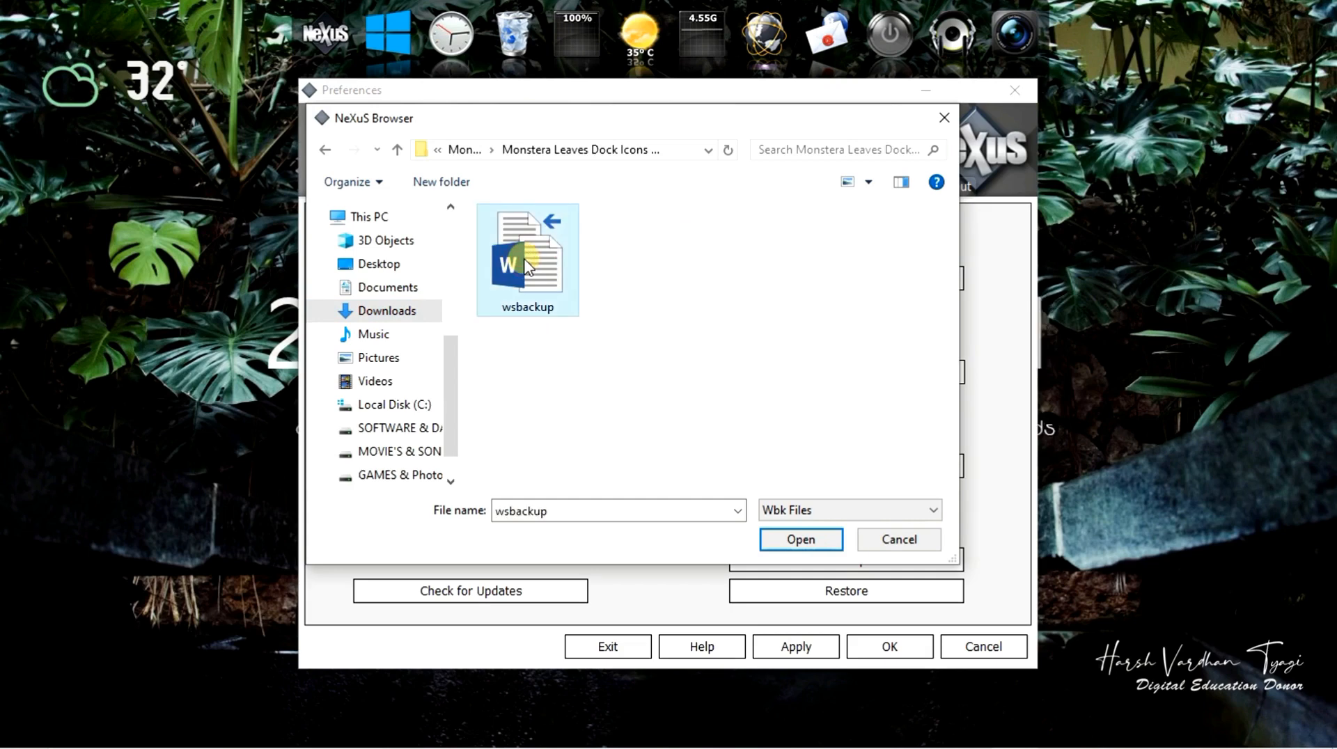
{"action": "left_click", "coordinate": [798, 538]}
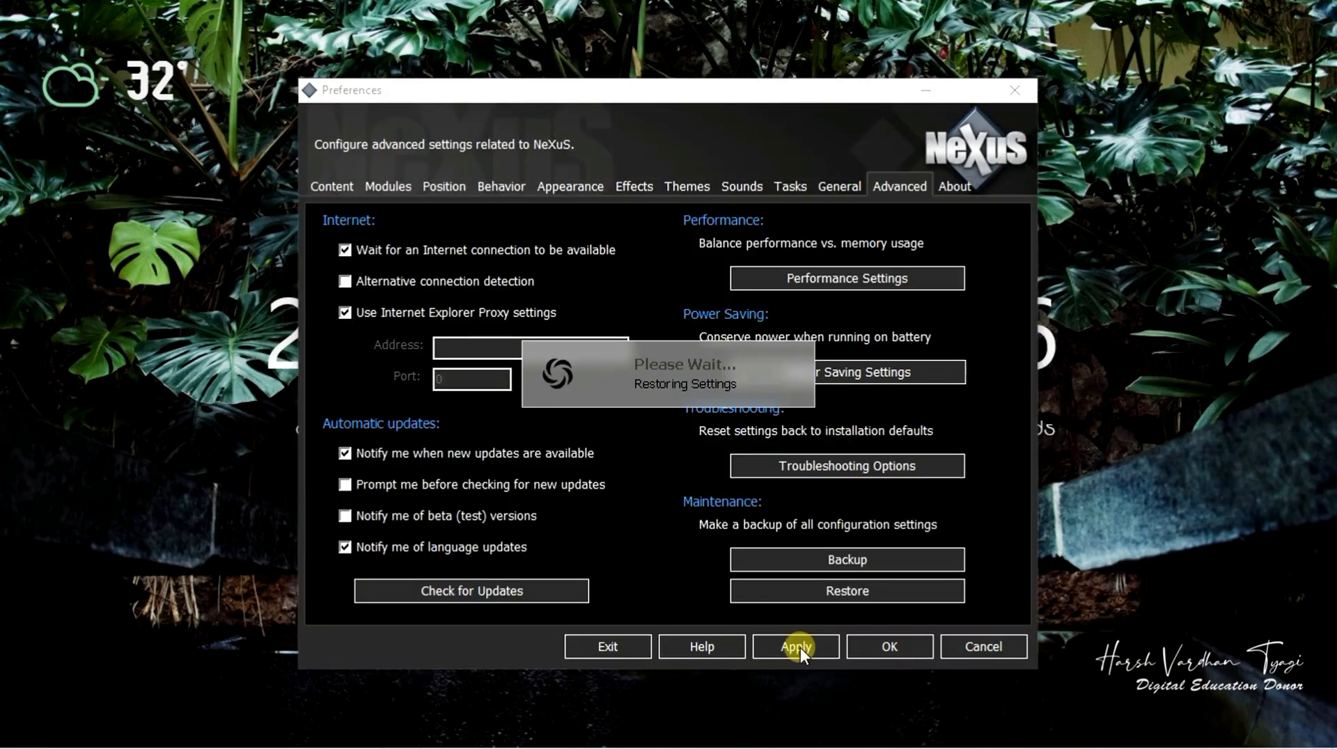
{"action": "left_click", "coordinate": [798, 647]}
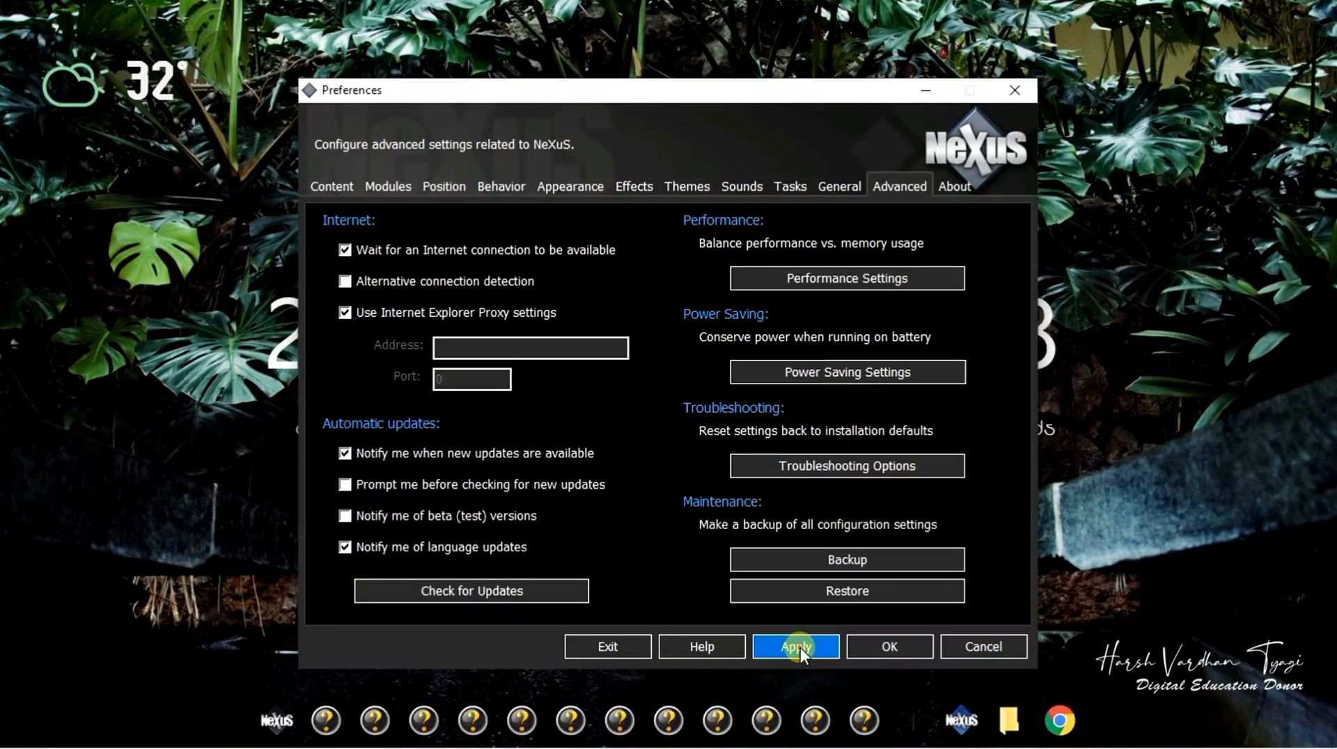
Confirm the Nexus preferences and change the NeXuS control icon to 1. Settings from the extracted Monstera Leaves Dock Icons & Backup folder
{"action": "left_click", "coordinate": [913, 643]}
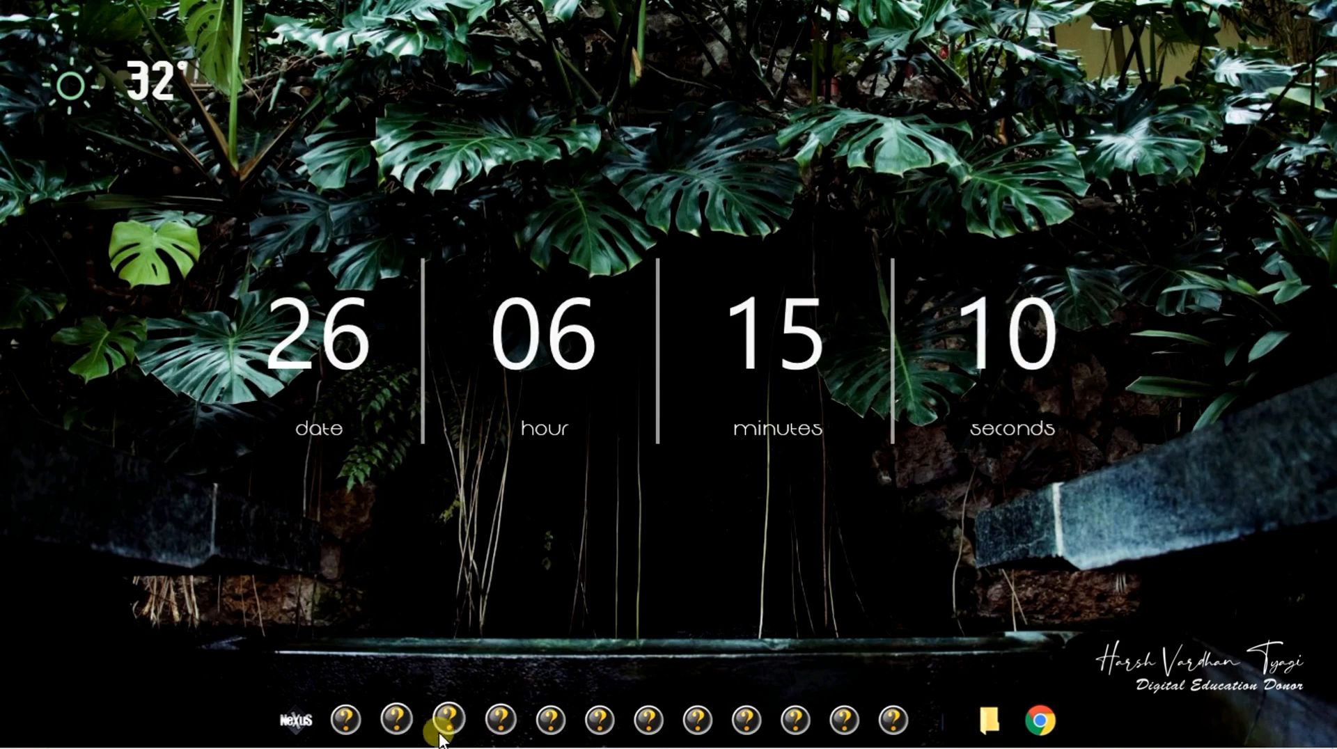
{"action": "right_click", "coordinate": [297, 715]}
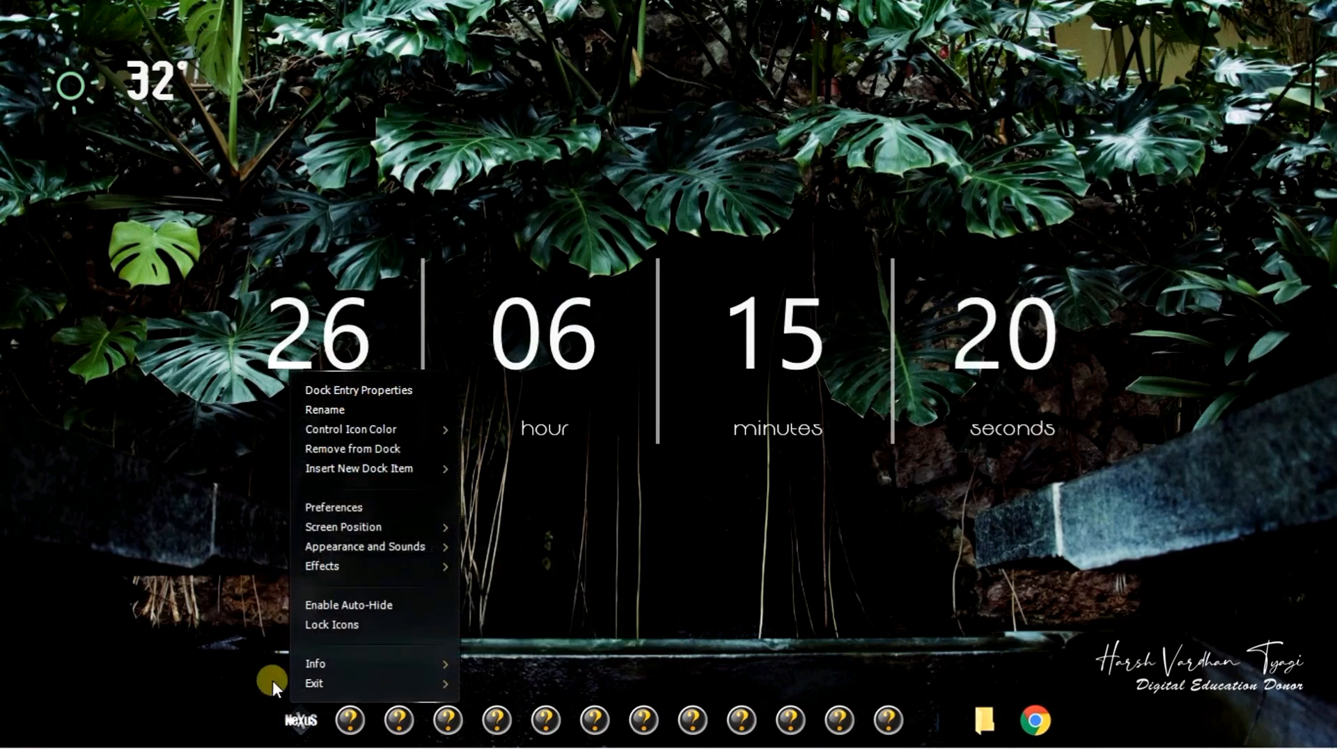
{"action": "right_click", "coordinate": [298, 722]}
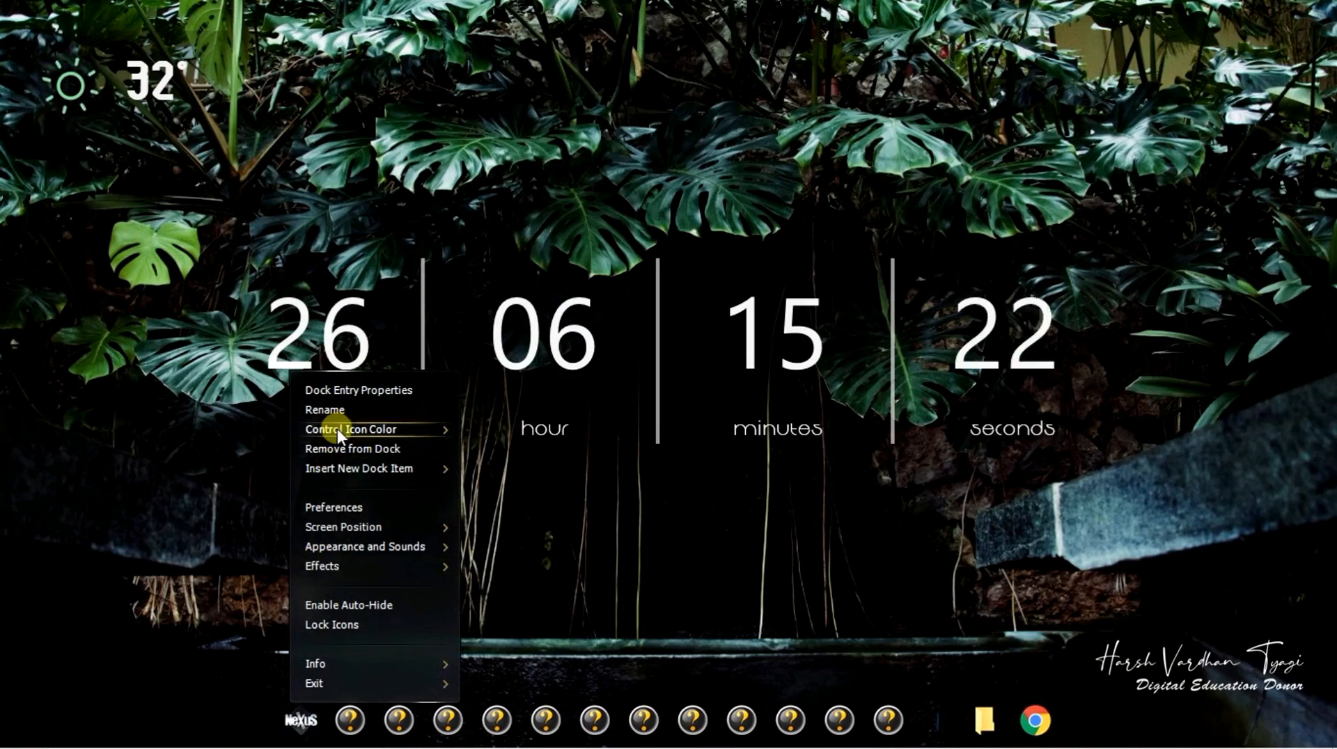
{"action": "left_click", "coordinate": [345, 394]}
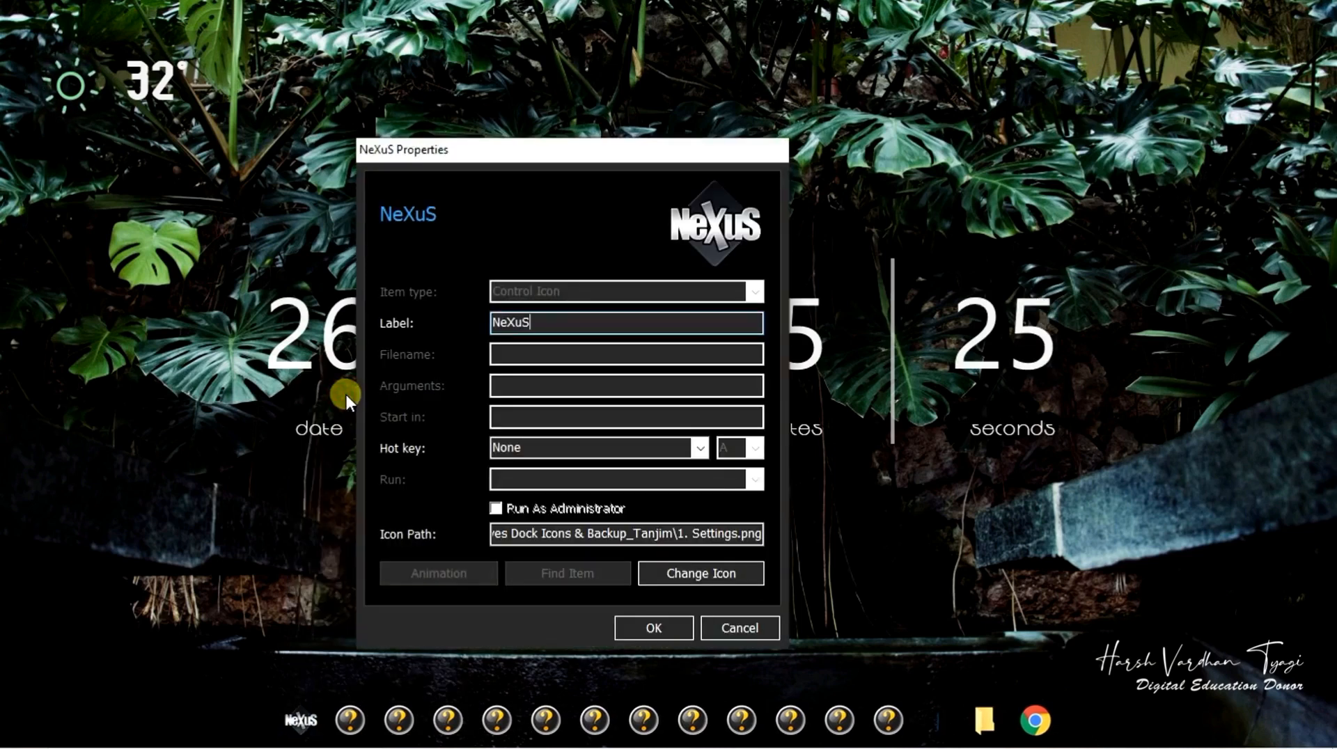
{"action": "left_click", "coordinate": [709, 575]}
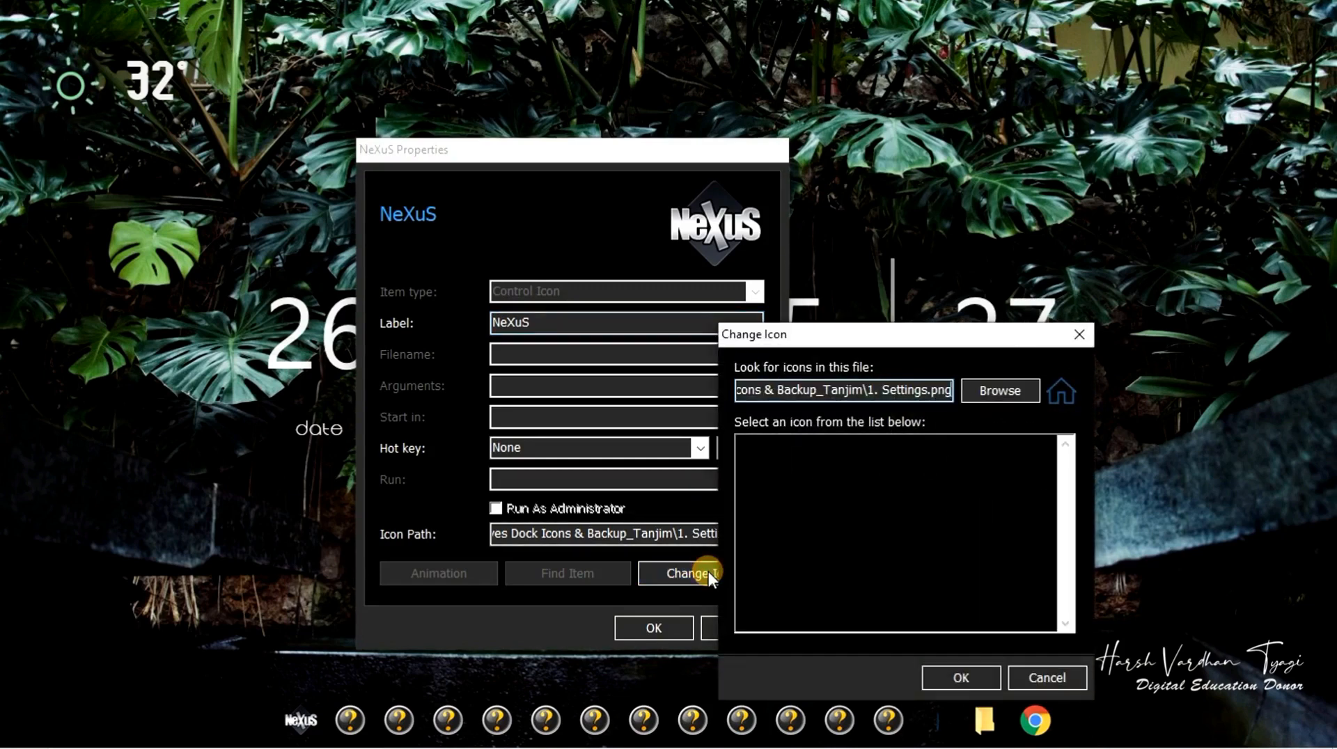
{"action": "left_click", "coordinate": [994, 391]}
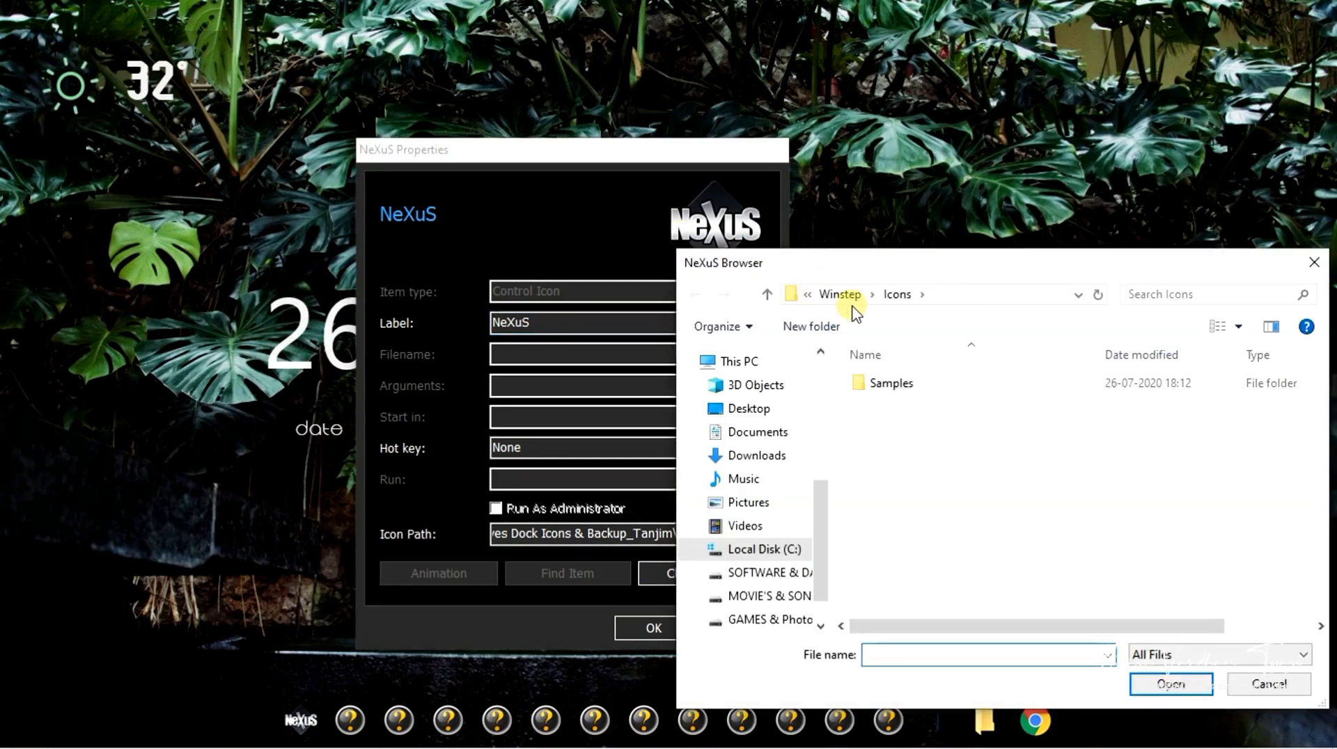
{"action": "left_click", "coordinate": [752, 460]}
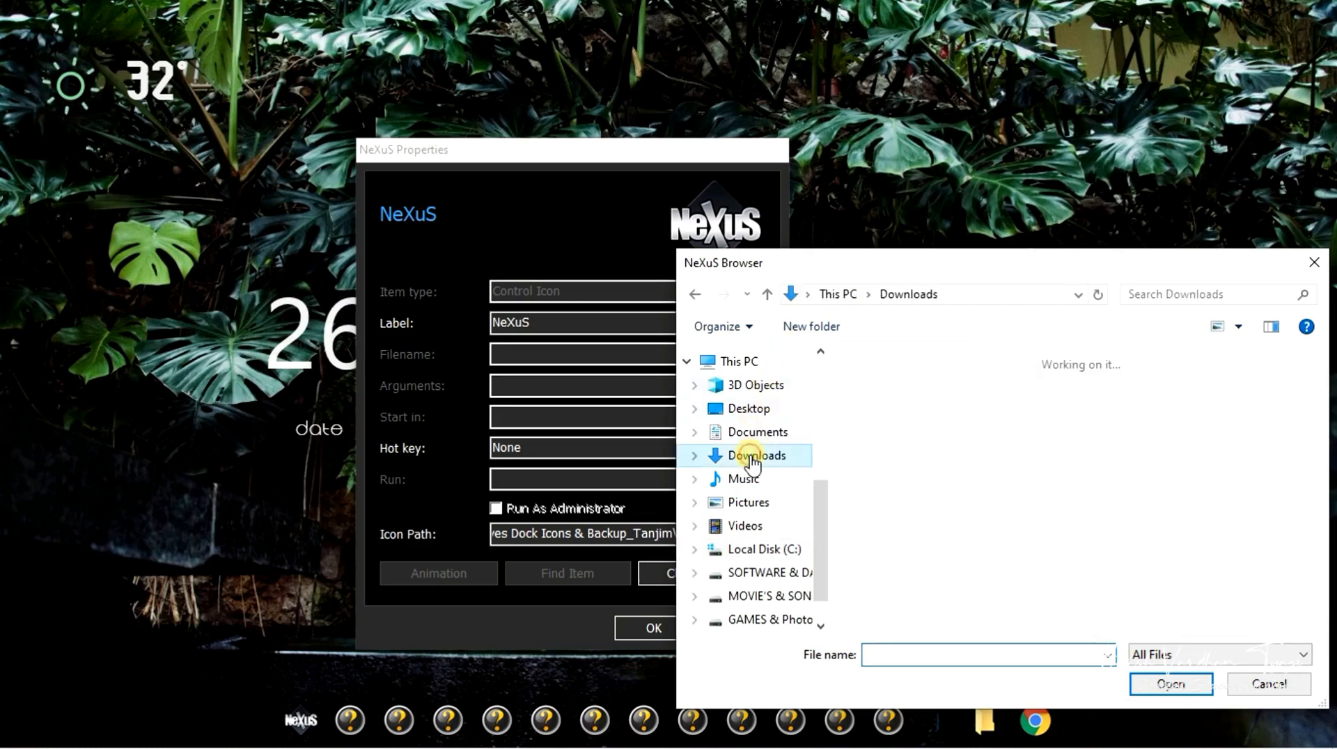
{"action": "double_click", "coordinate": [903, 445]}
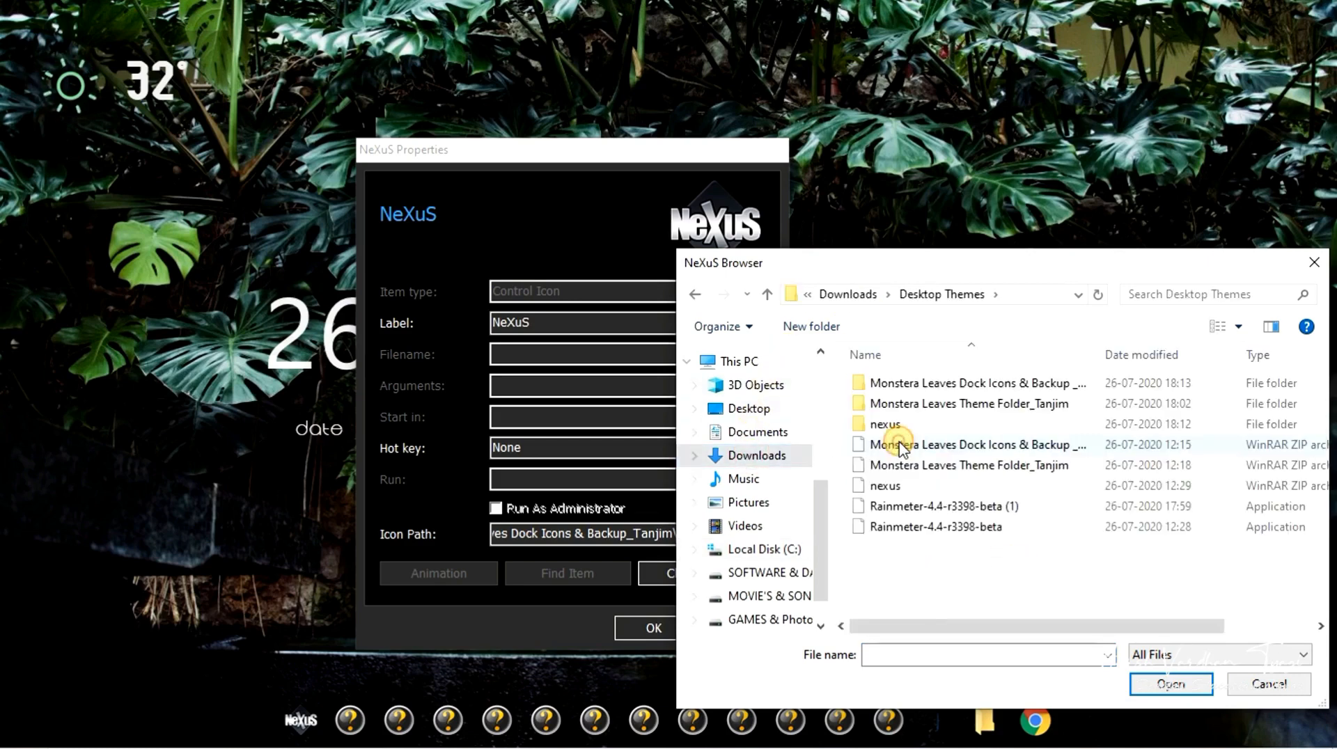
{"action": "double_click", "coordinate": [928, 384]}
{"action": "double_click", "coordinate": [928, 384]}
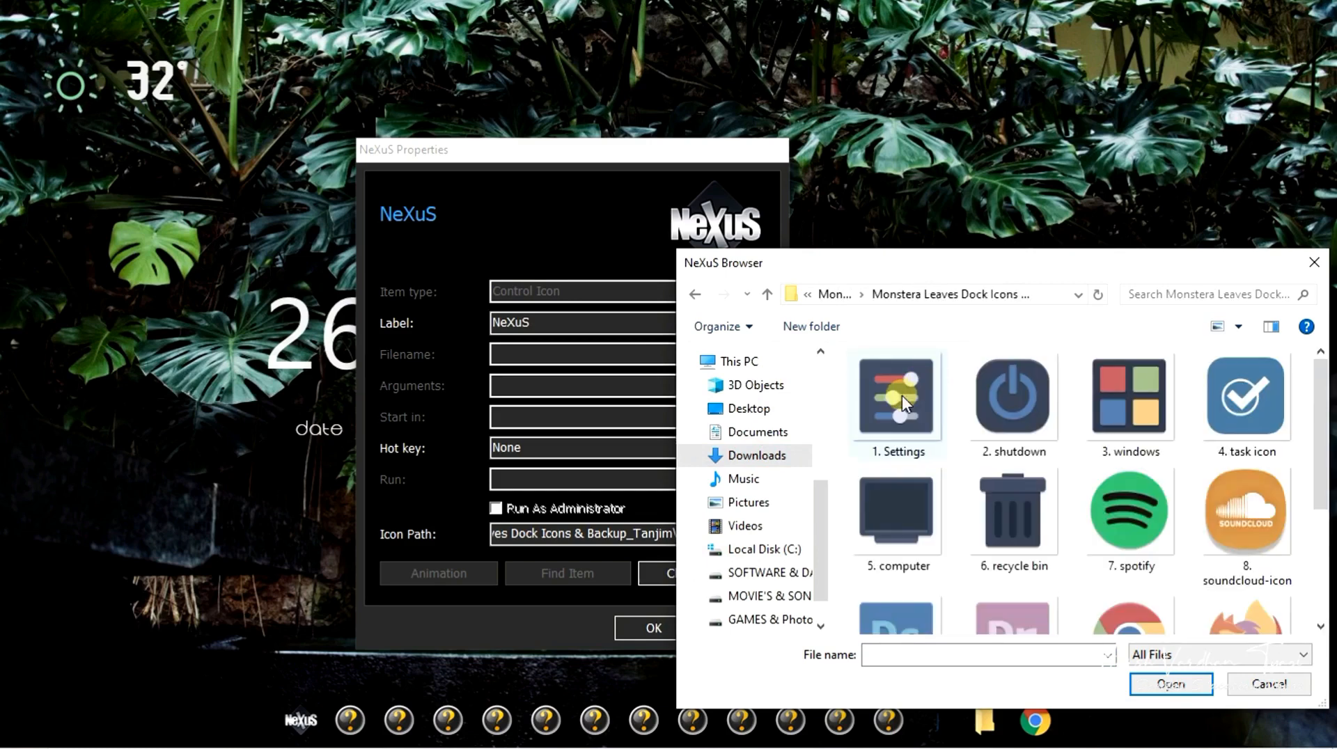
{"action": "left_click", "coordinate": [901, 395]}
{"action": "left_click", "coordinate": [1151, 686]}
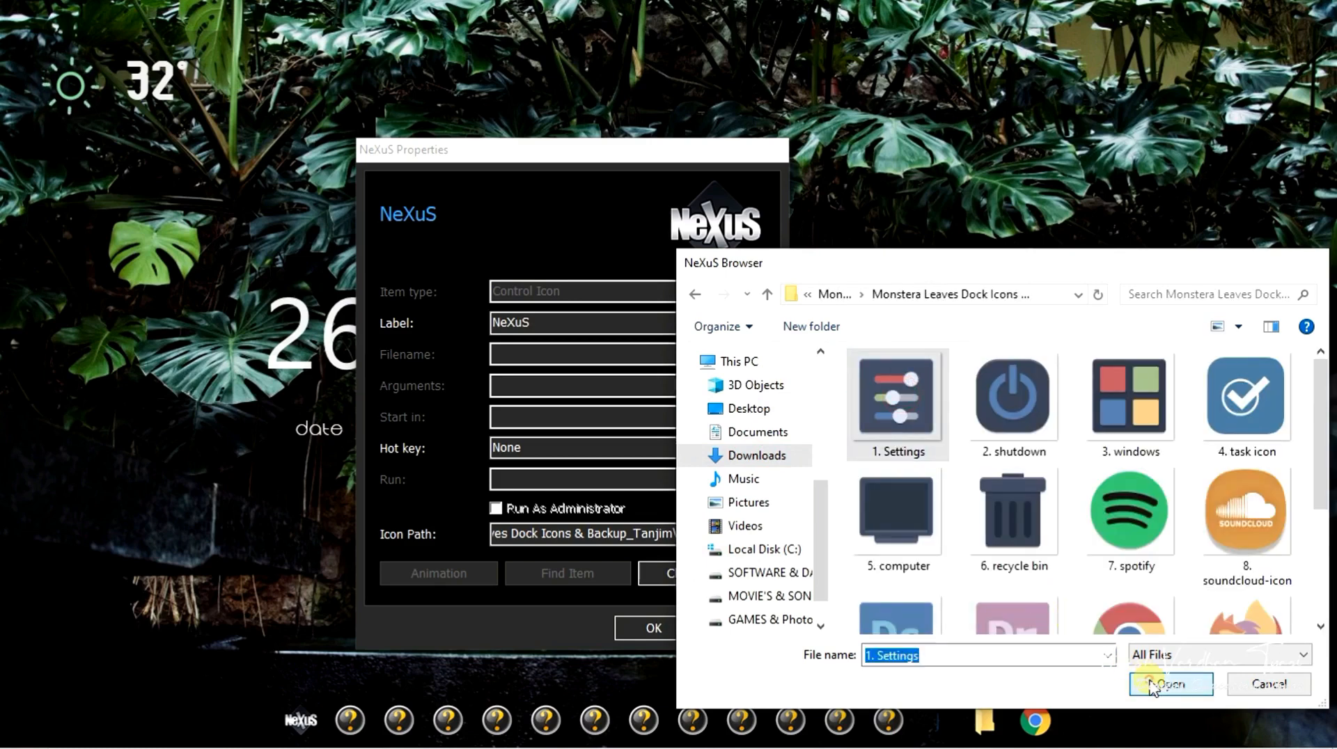
{"action": "left_click", "coordinate": [960, 671]}
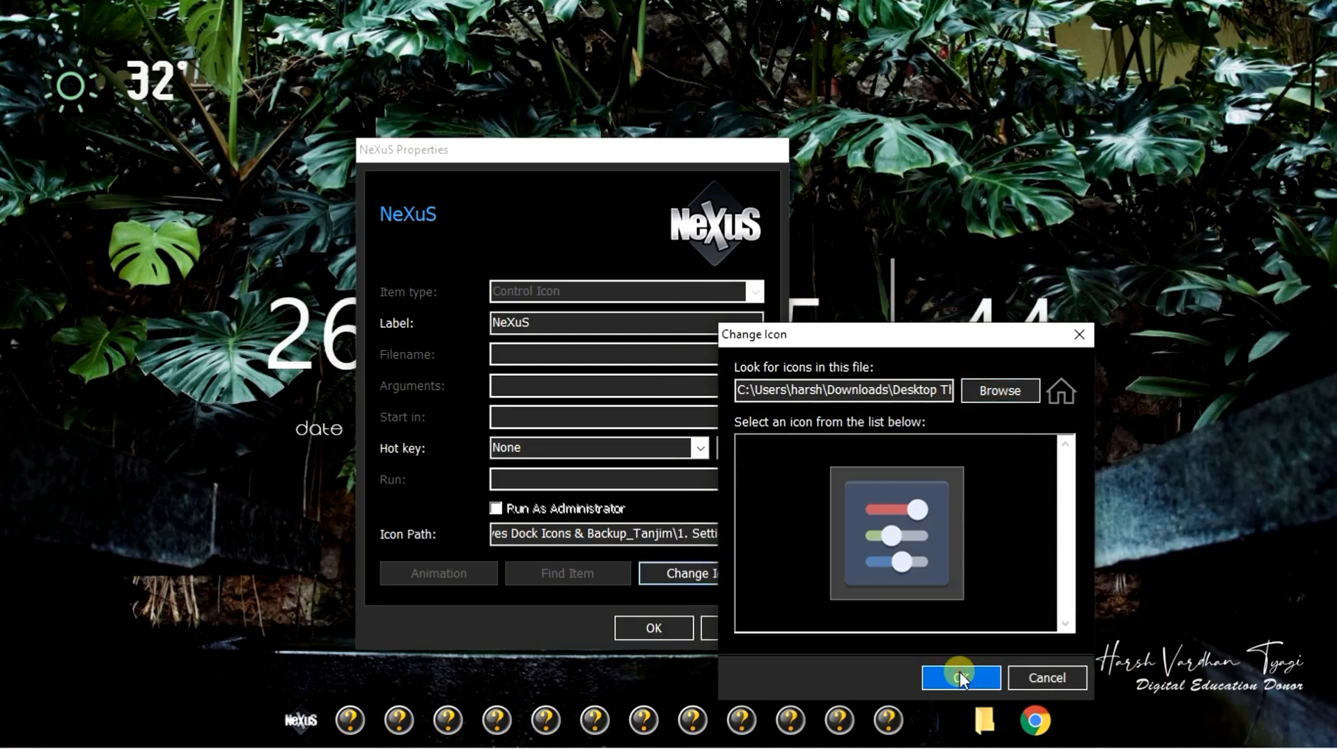
{"action": "left_click", "coordinate": [668, 626]}
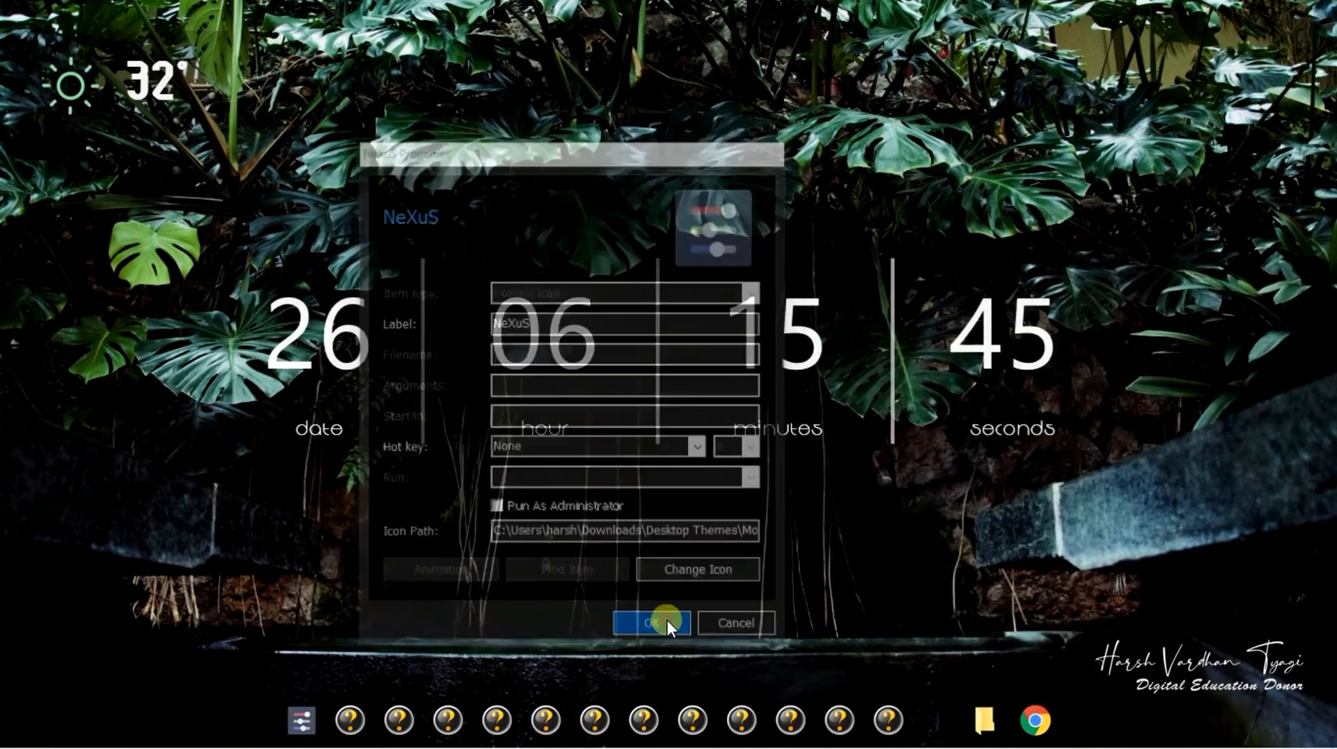
Change the Shutdown Windows dock entry's icon to 2. shutdown from the extracted Monstera Leaves Dock Icons & Backup folder
{"action": "right_click", "coordinate": [348, 717]}
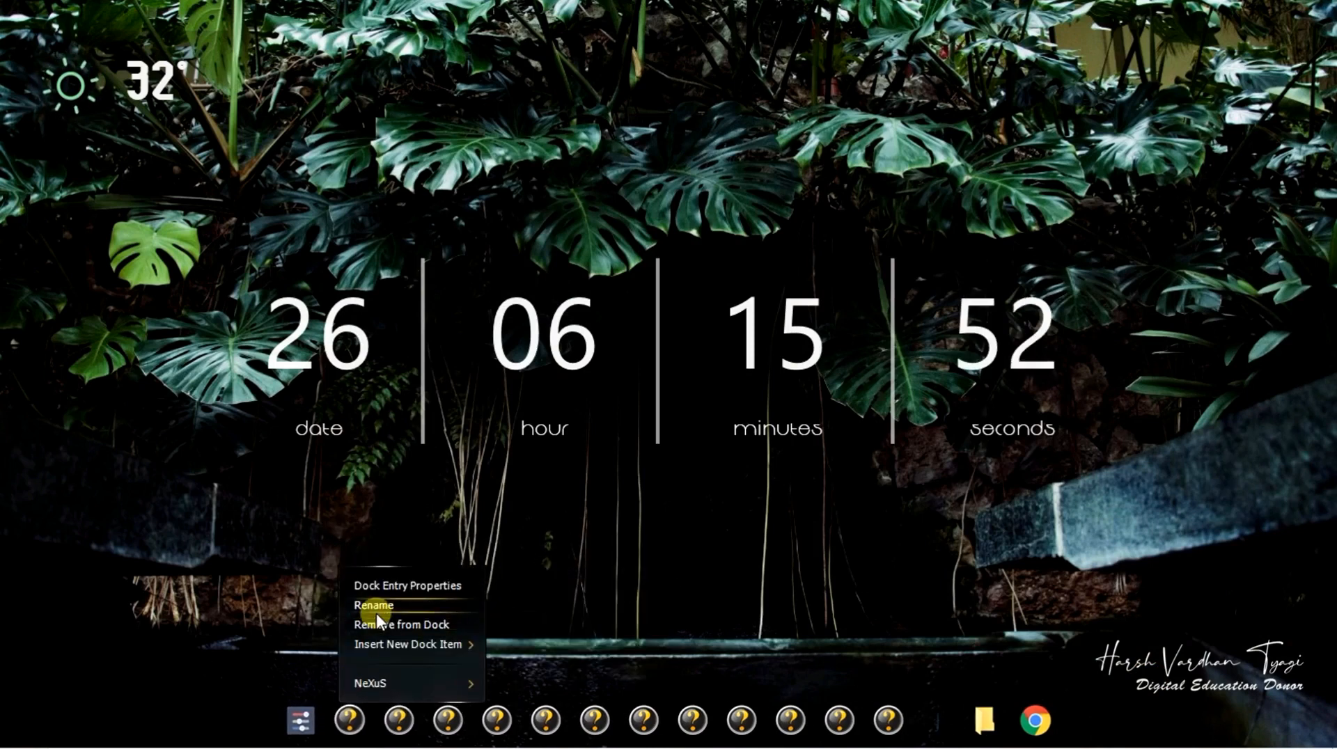
{"action": "left_click", "coordinate": [381, 589]}
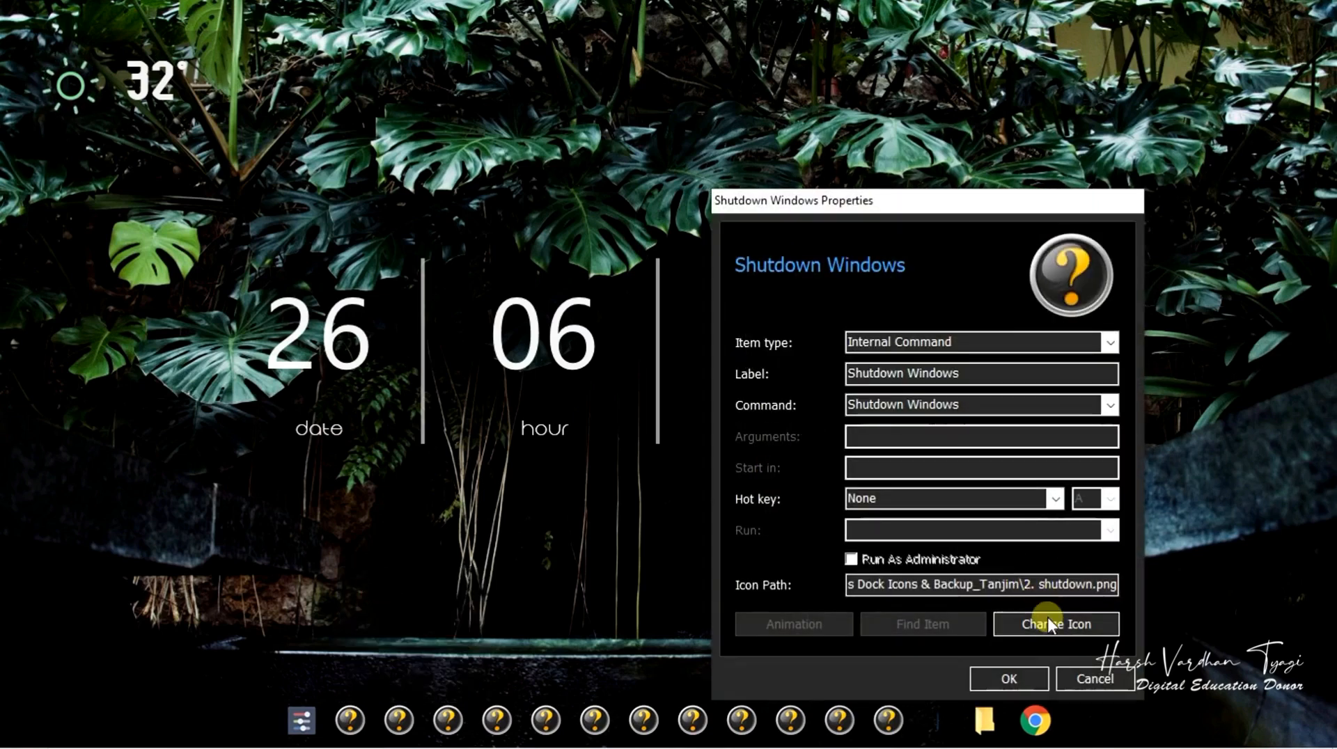
{"action": "left_click", "coordinate": [1050, 624]}
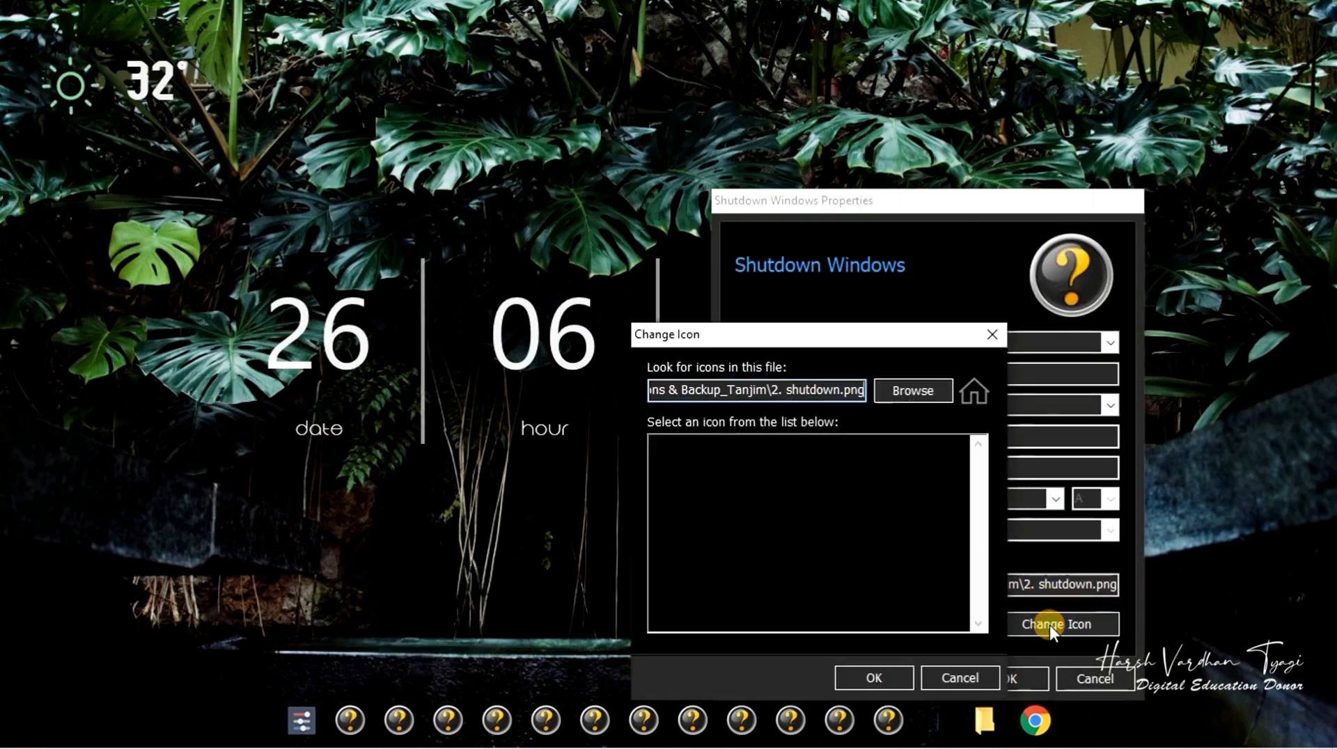
{"action": "left_click", "coordinate": [913, 390]}
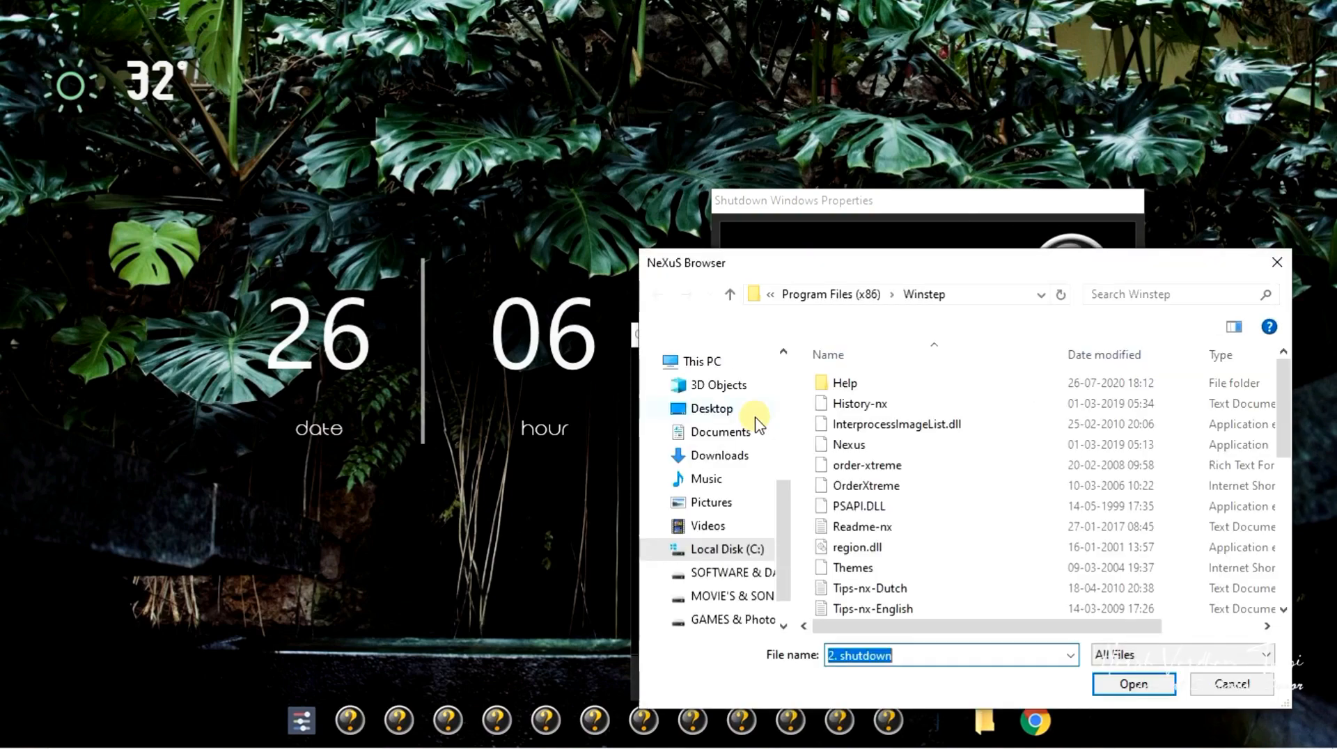
{"action": "left_click", "coordinate": [712, 460]}
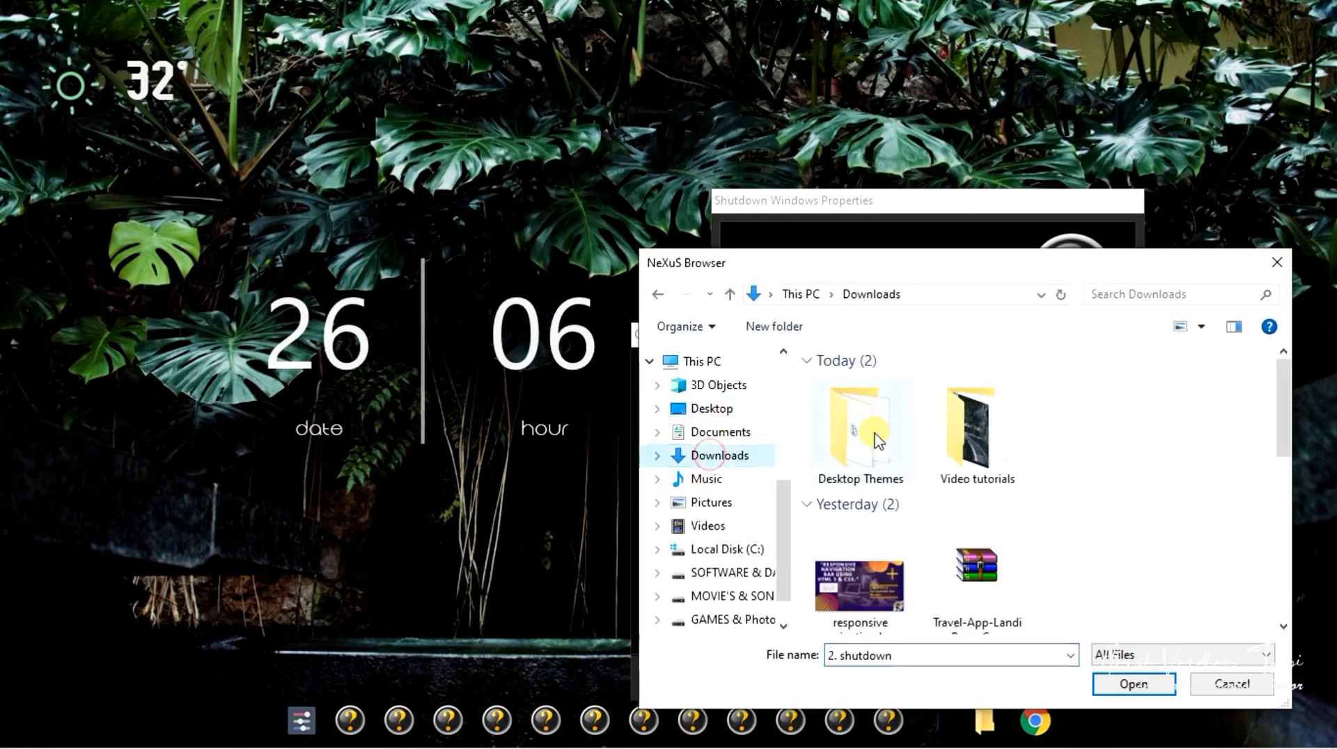
{"action": "double_click", "coordinate": [897, 439]}
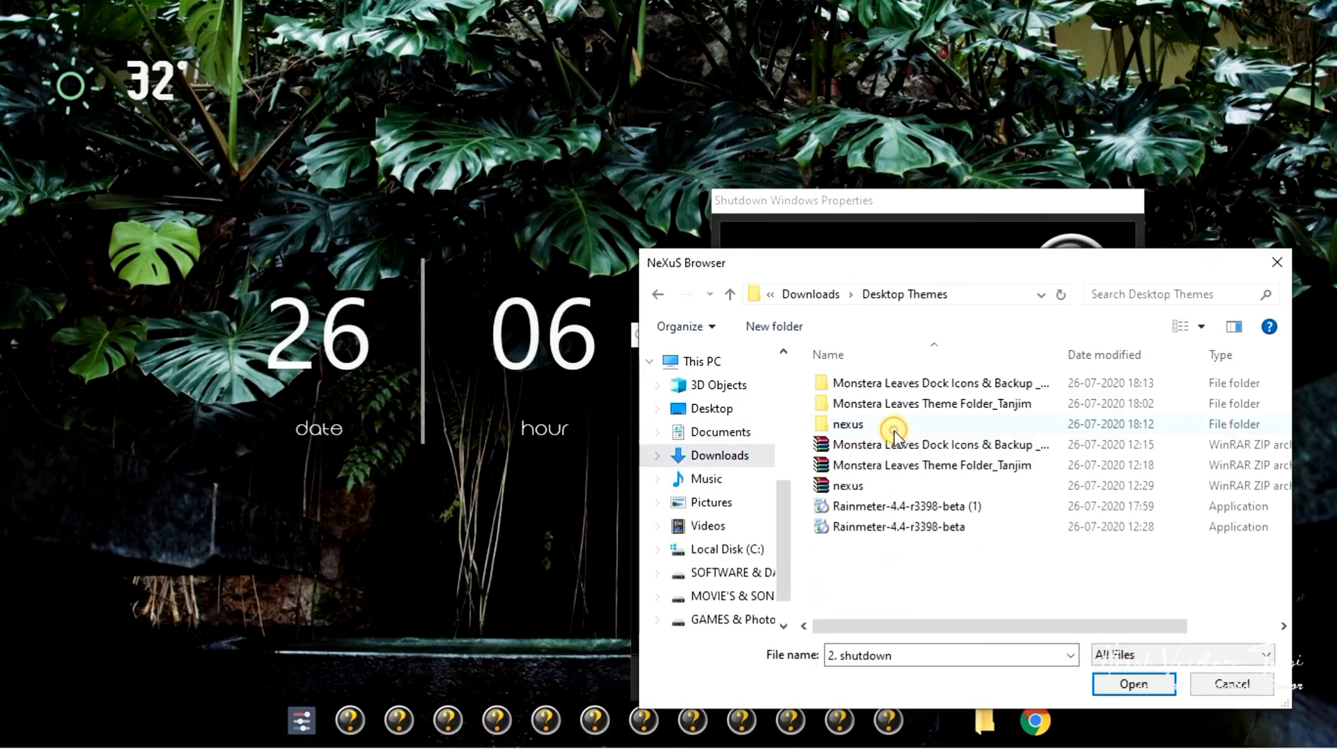
{"action": "double_click", "coordinate": [916, 381]}
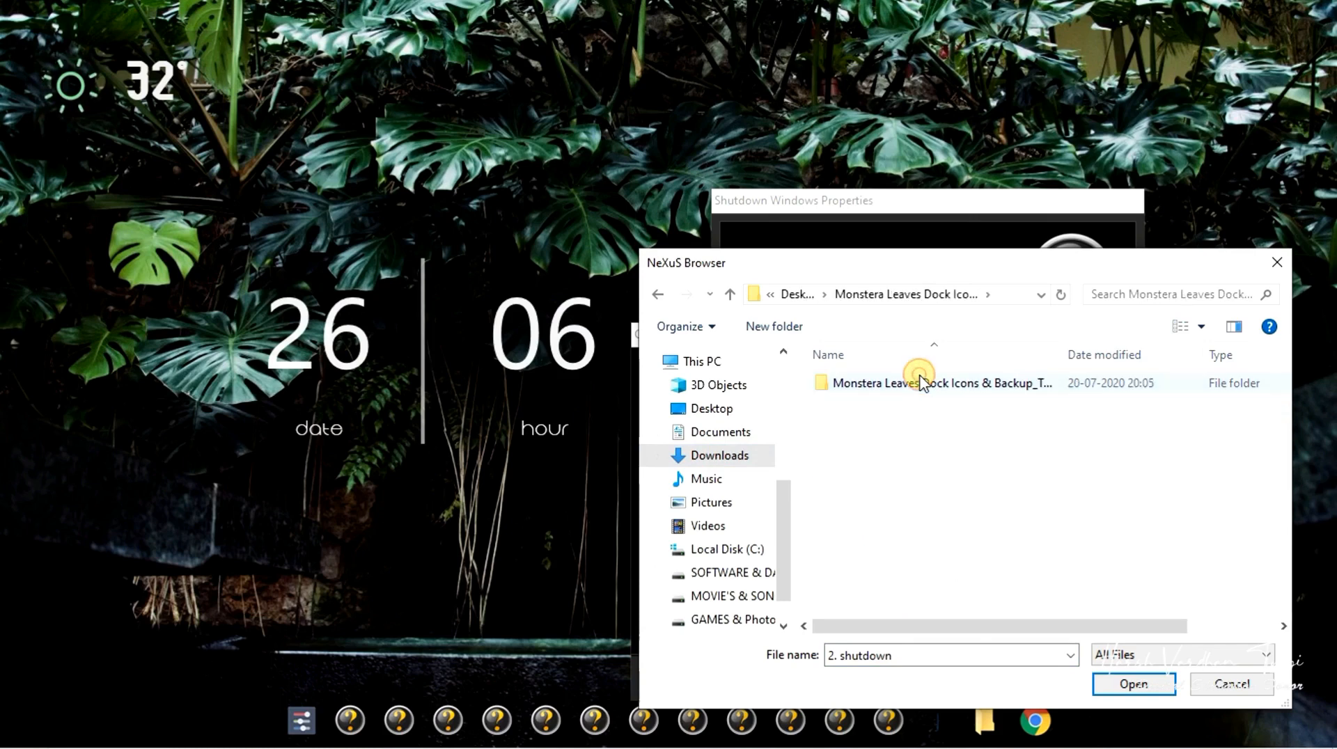
{"action": "double_click", "coordinate": [869, 394]}
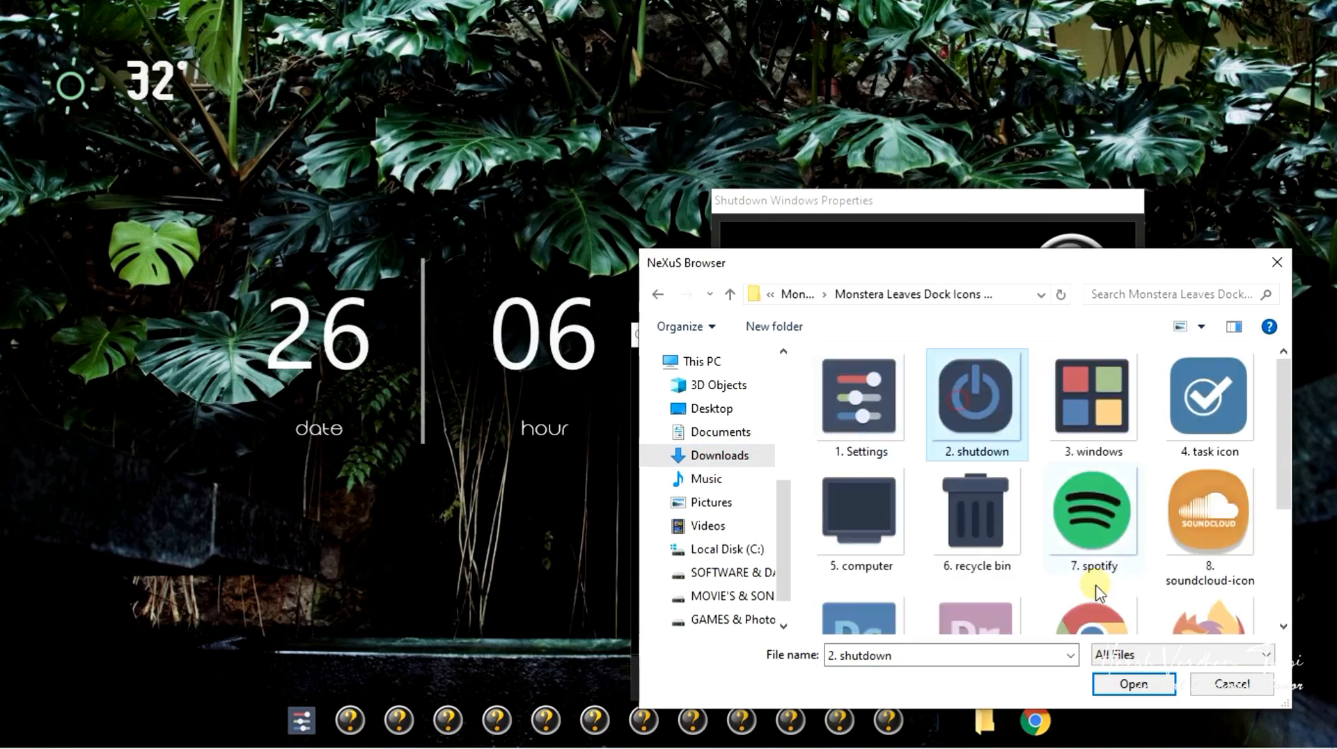
{"action": "left_click", "coordinate": [1132, 685]}
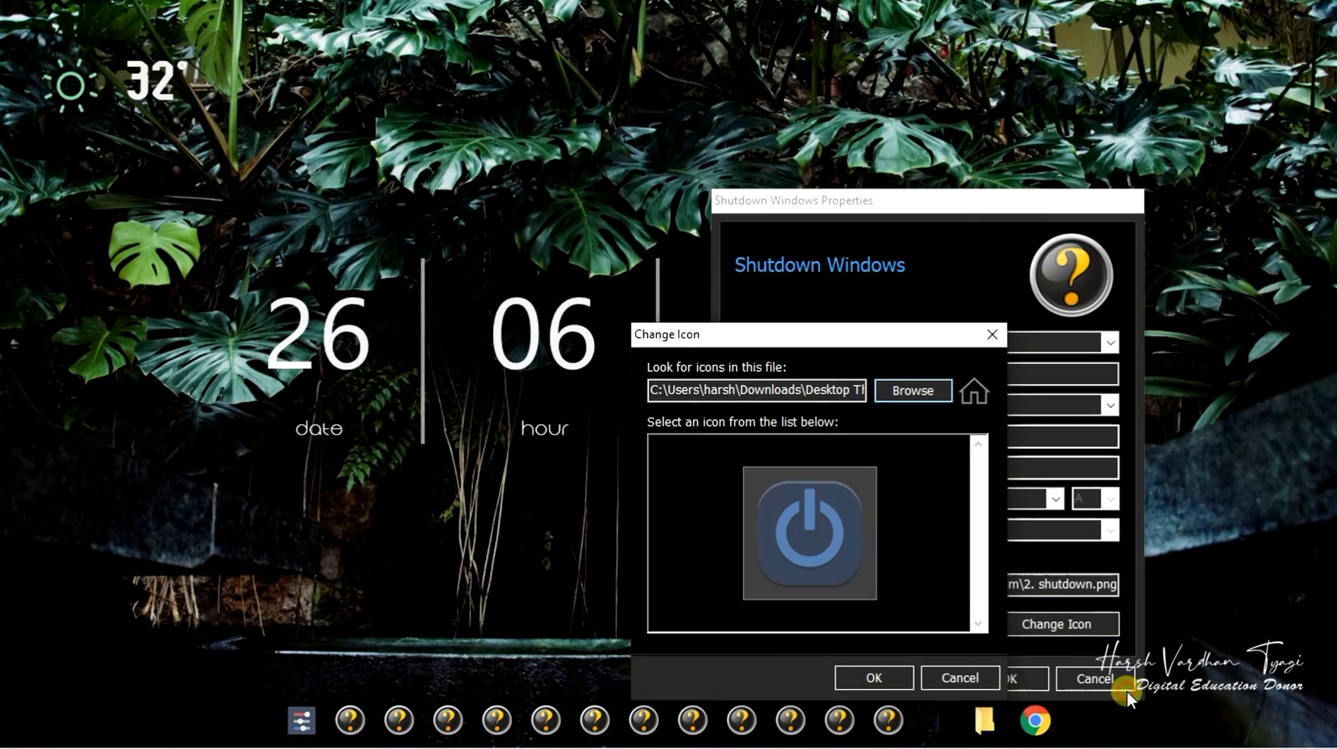
{"action": "left_click", "coordinate": [892, 675]}
{"action": "left_click", "coordinate": [965, 676]}
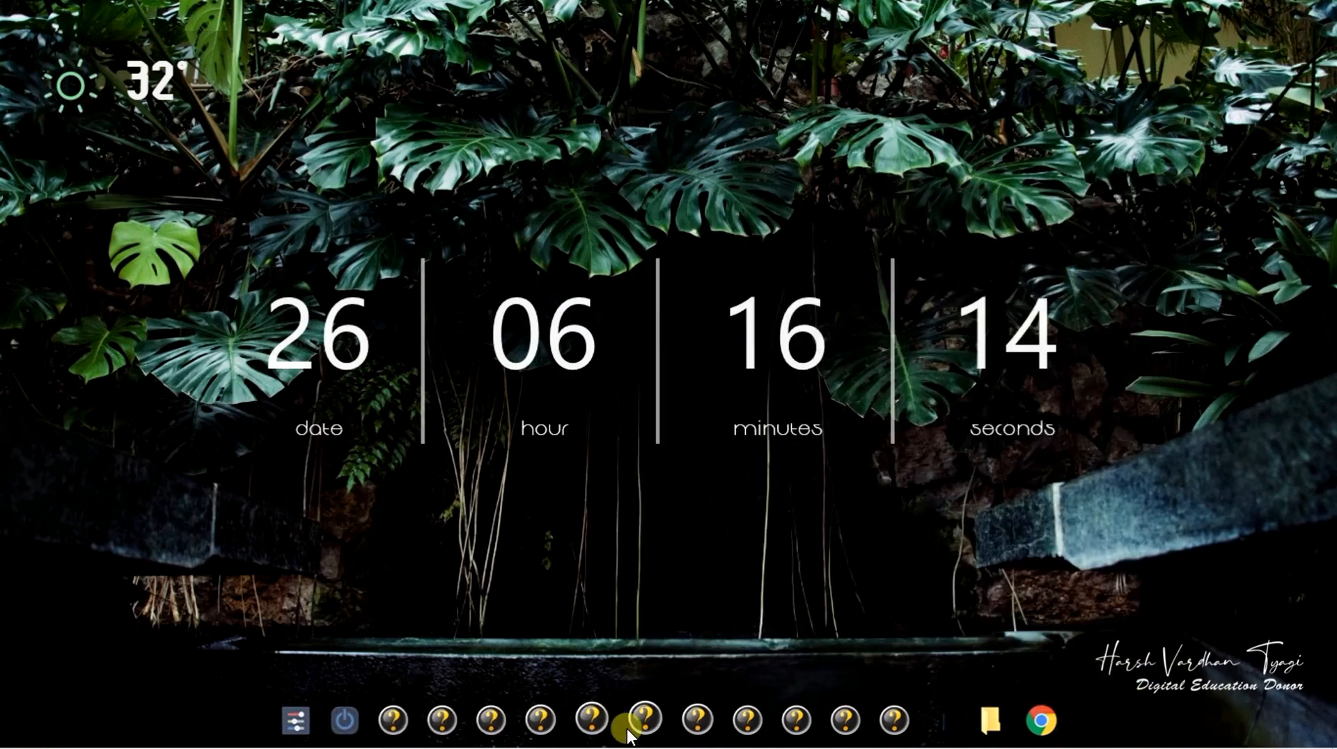
Change the Start Menu dock entry's icon to 3. windows from the extracted Monstera Leaves Dock Icons & Backup folder
{"action": "right_click", "coordinate": [394, 722]}
{"action": "left_click", "coordinate": [446, 591]}
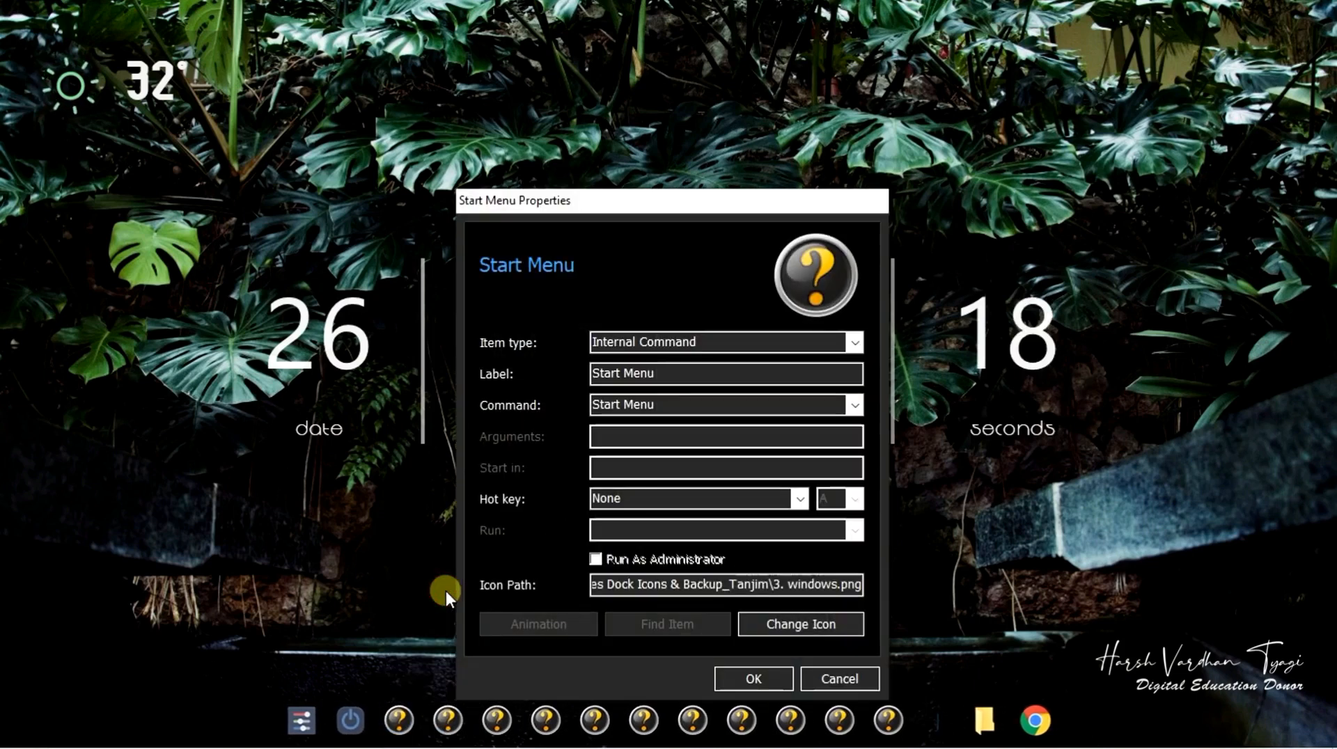
{"action": "left_click", "coordinate": [801, 622]}
{"action": "left_click", "coordinate": [1072, 394]}
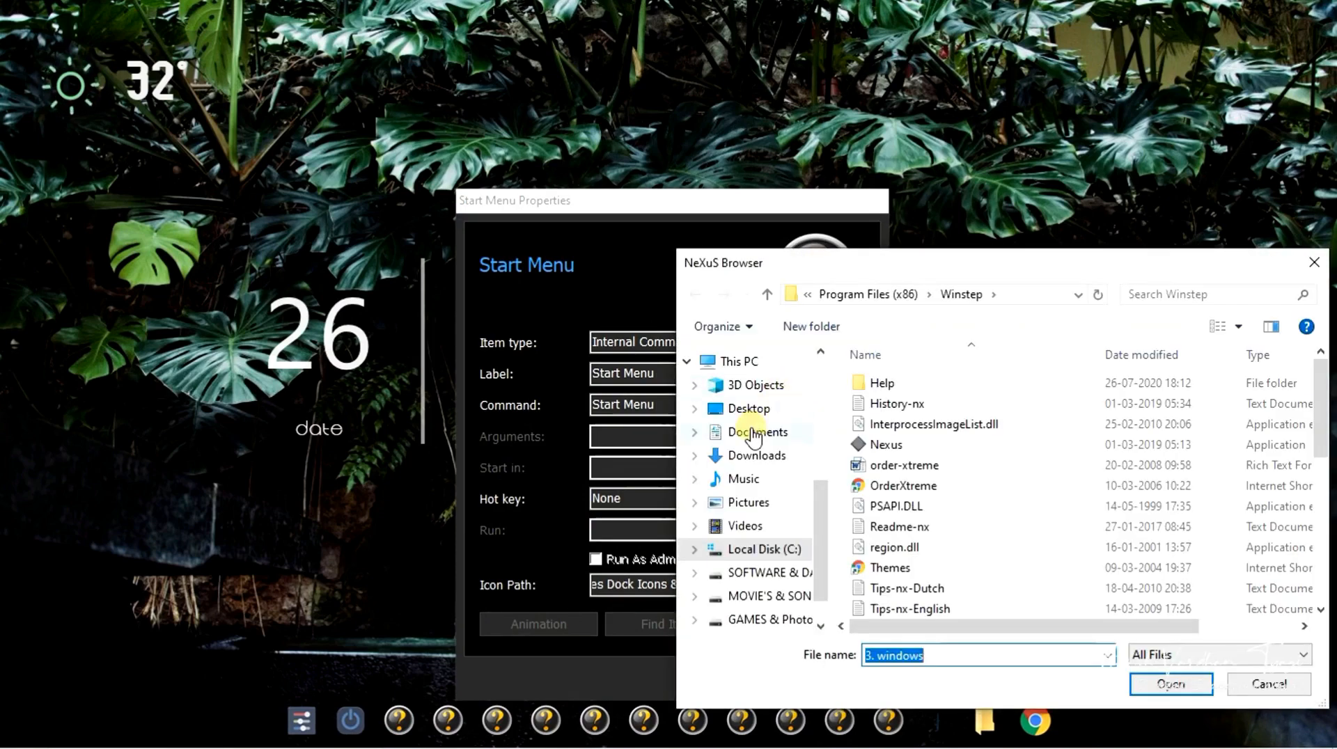
{"action": "left_click", "coordinate": [751, 457]}
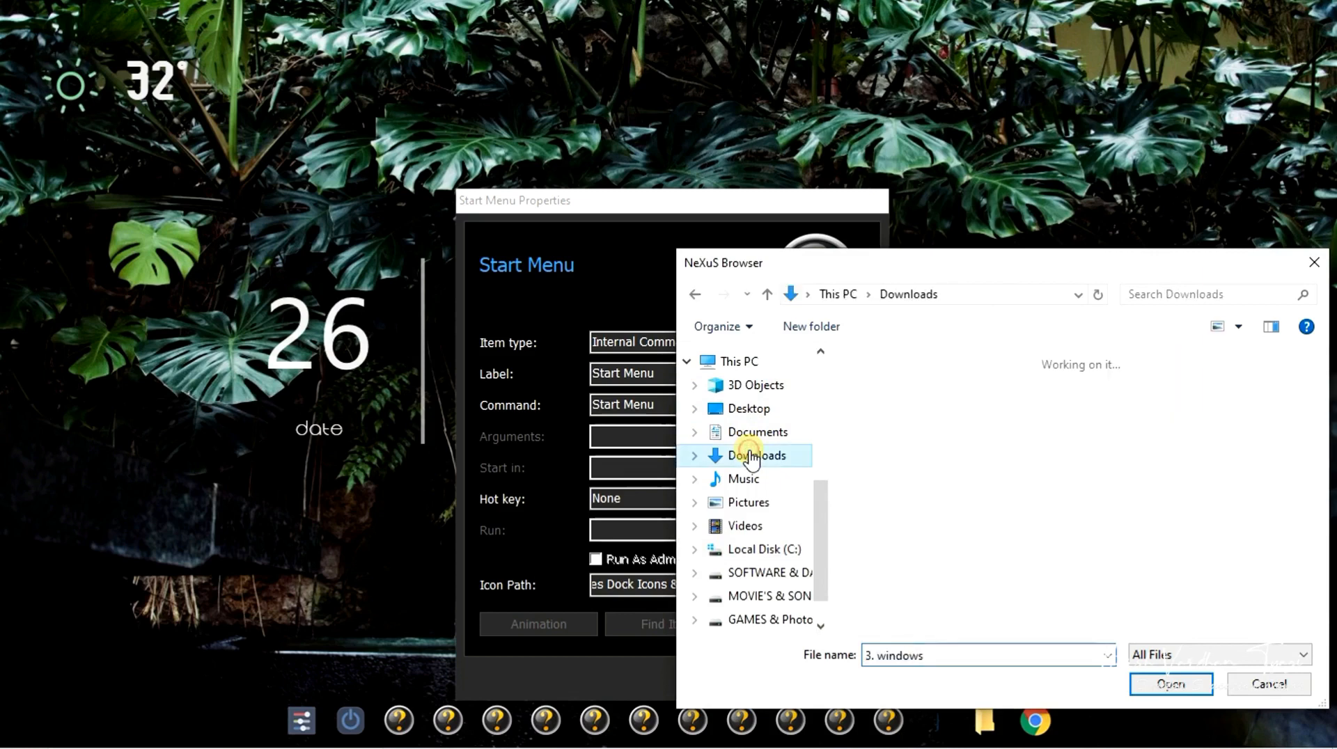
{"action": "double_click", "coordinate": [893, 432]}
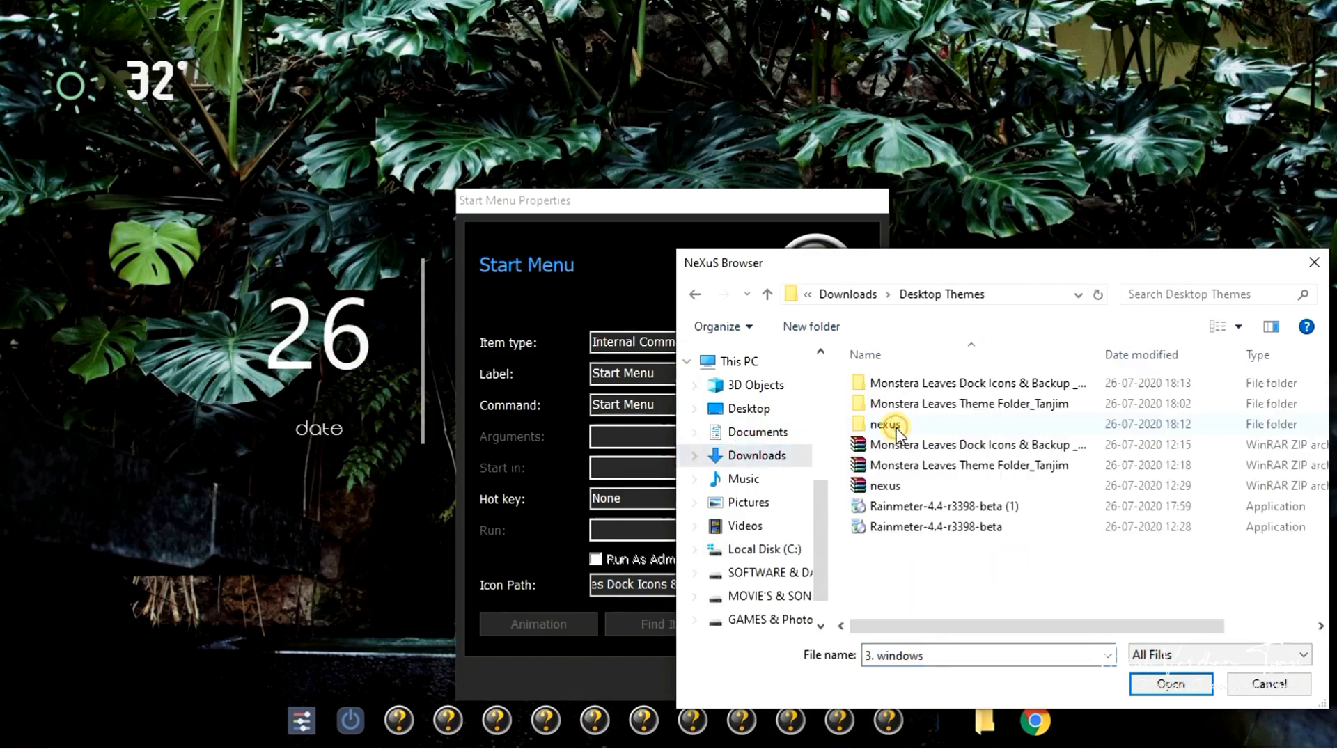
{"action": "double_click", "coordinate": [972, 382]}
{"action": "double_click", "coordinate": [993, 382]}
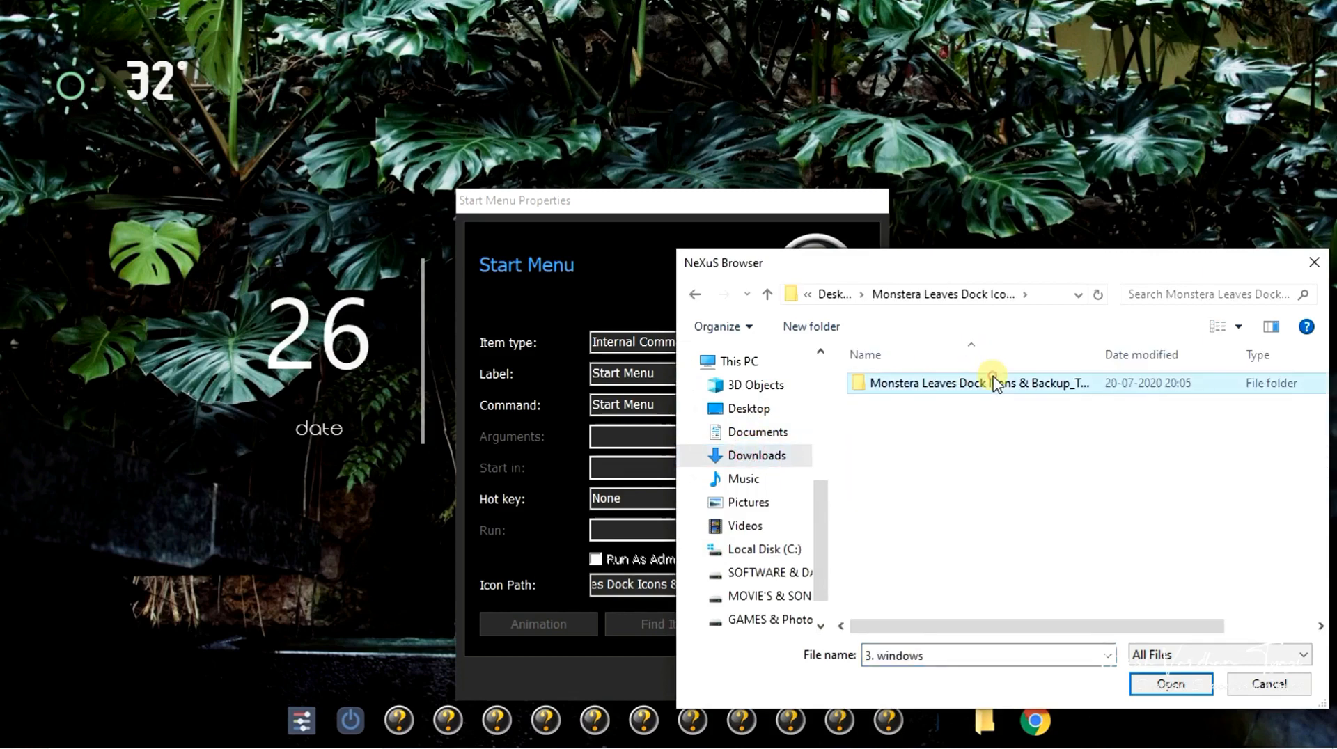
{"action": "left_click", "coordinate": [1124, 403]}
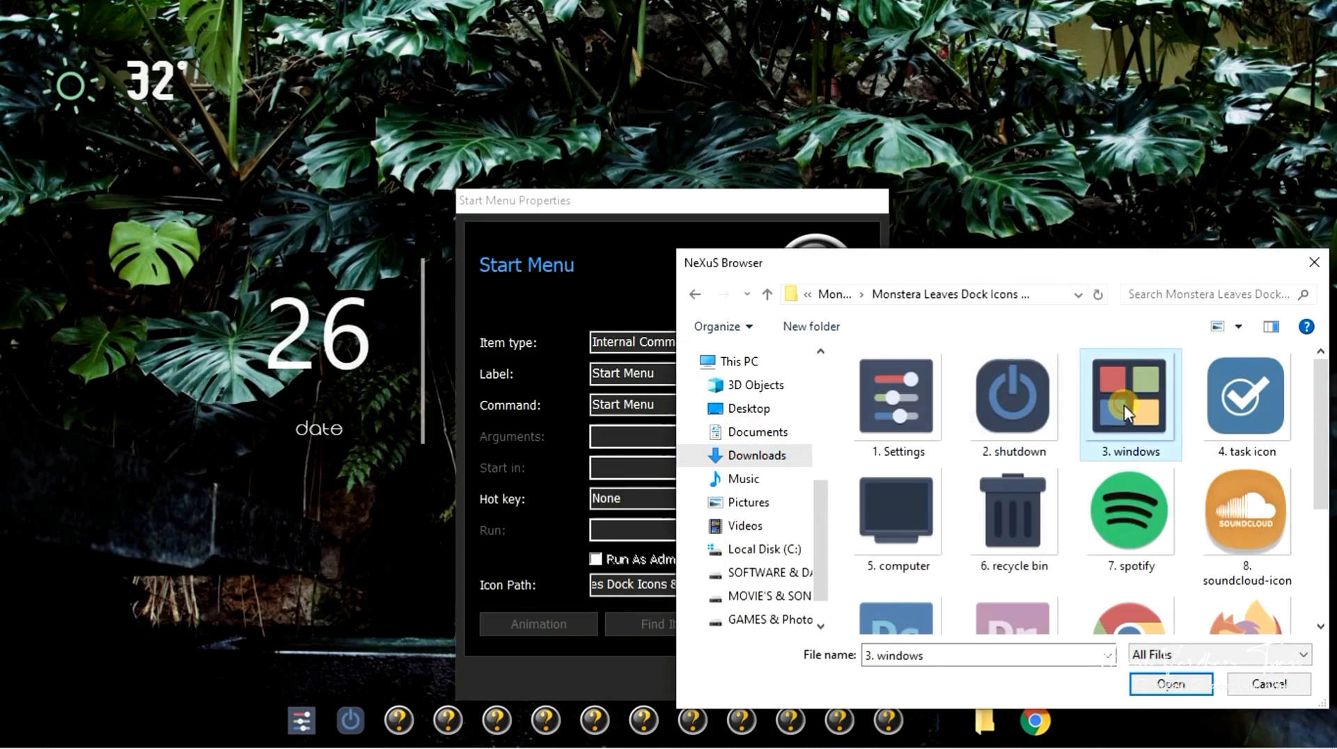
{"action": "left_click", "coordinate": [1152, 692]}
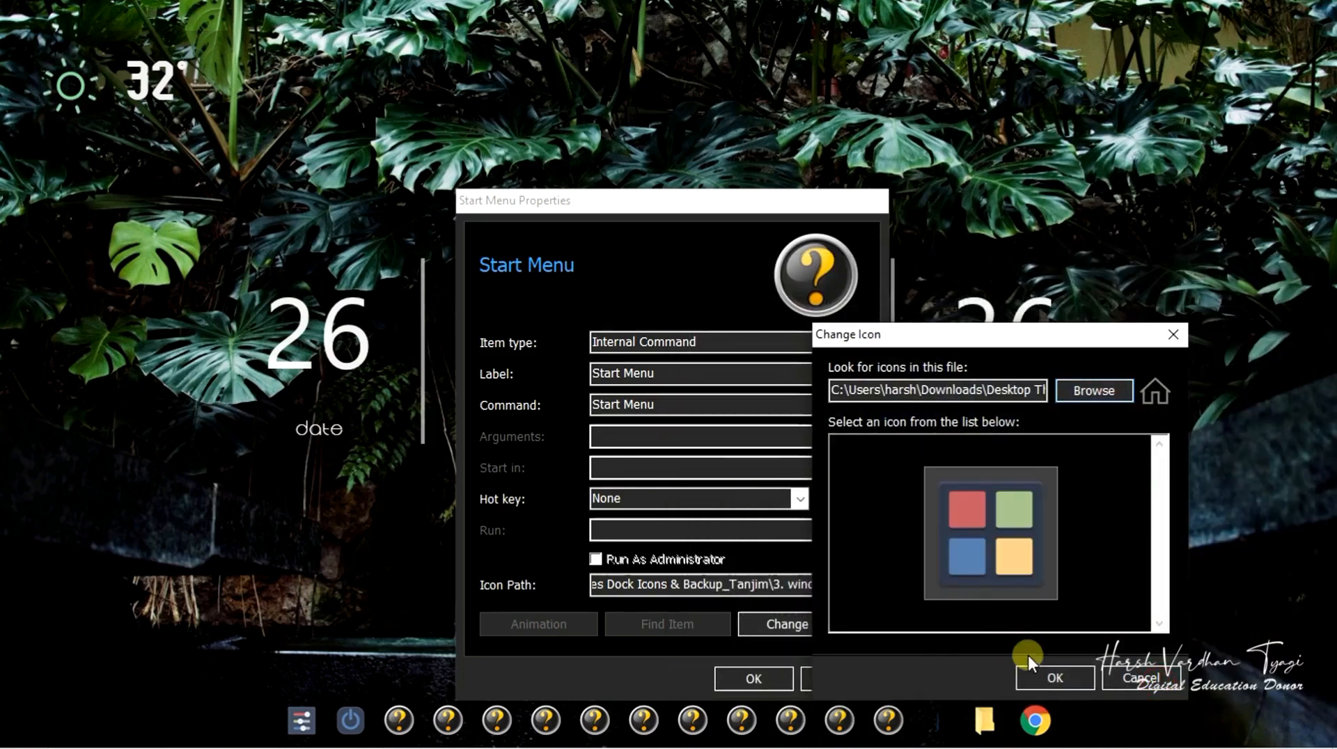
{"action": "left_click", "coordinate": [1039, 674]}
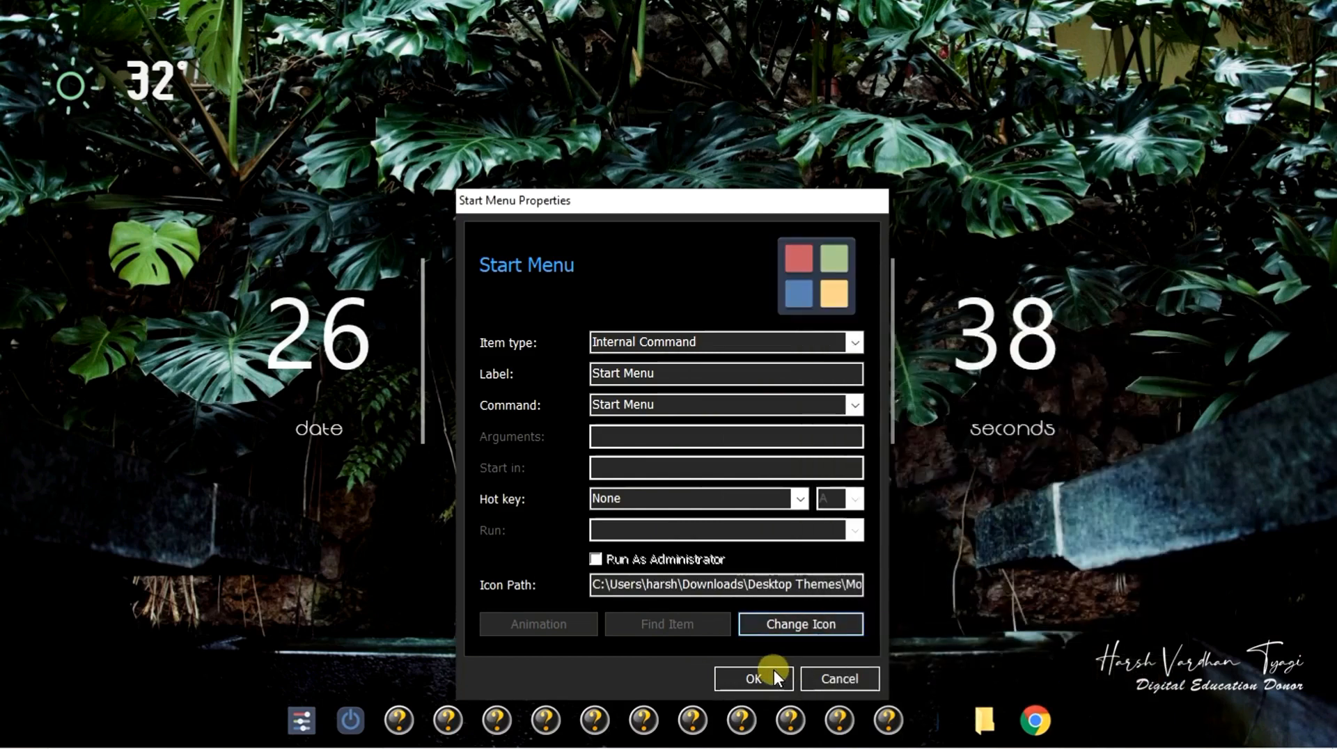
{"action": "left_click", "coordinate": [756, 678]}
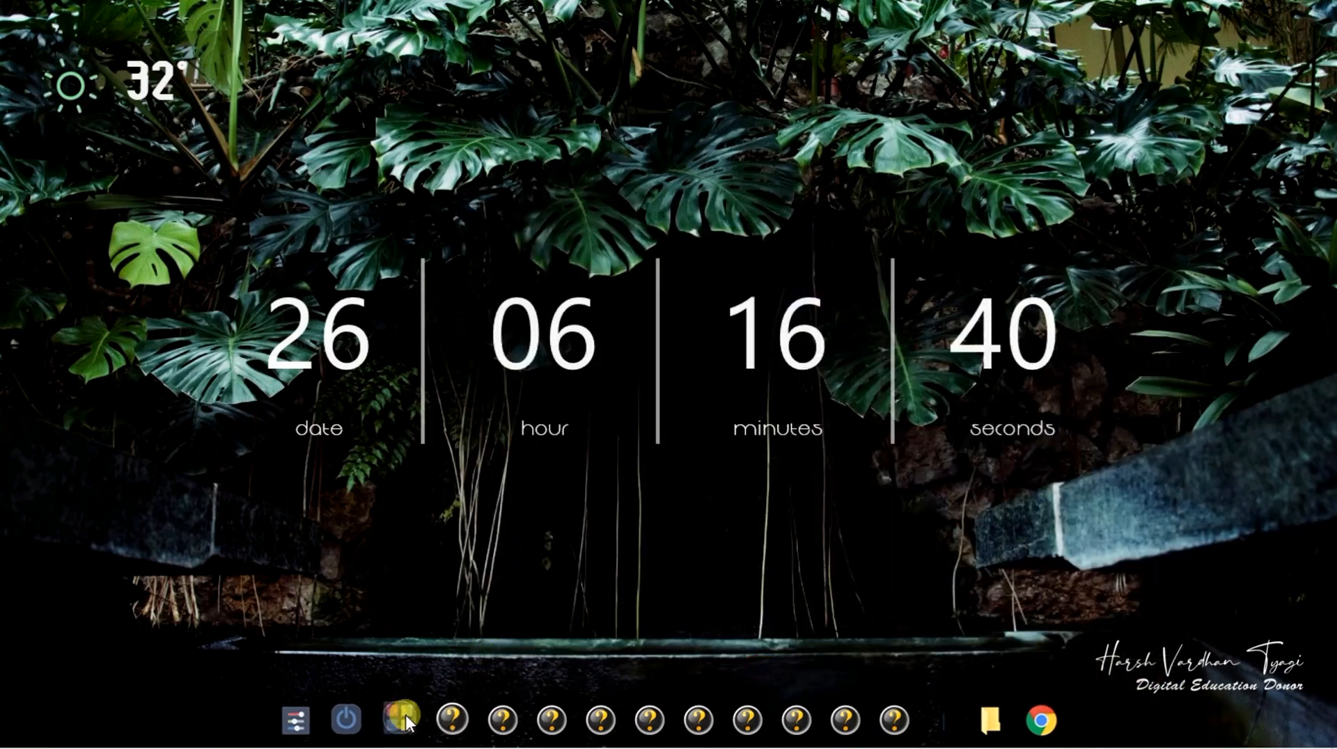
Change the Task View dock entry's icon to 4. task icon from the extracted Monstera Leaves Dock Icons & Backup folder
{"action": "right_click", "coordinate": [445, 721]}
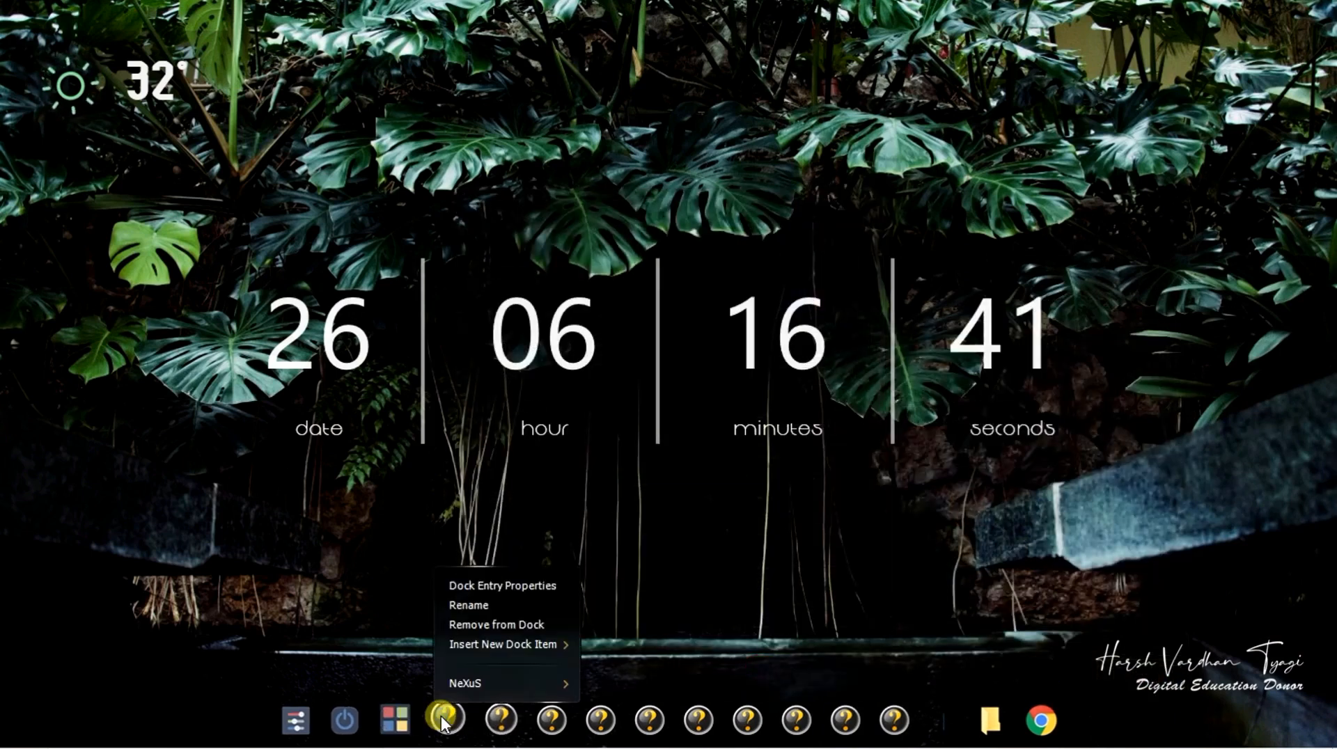
{"action": "left_click", "coordinate": [461, 591]}
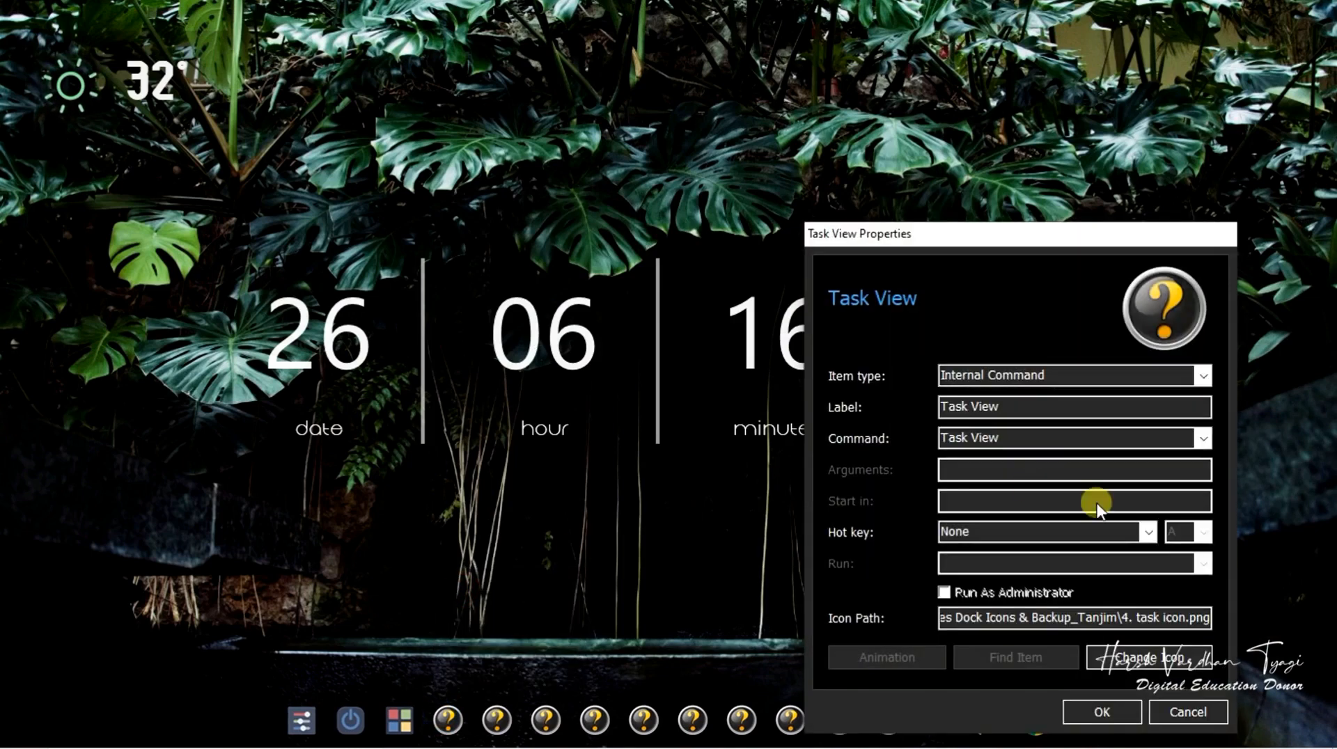
{"action": "left_click", "coordinate": [1142, 658]}
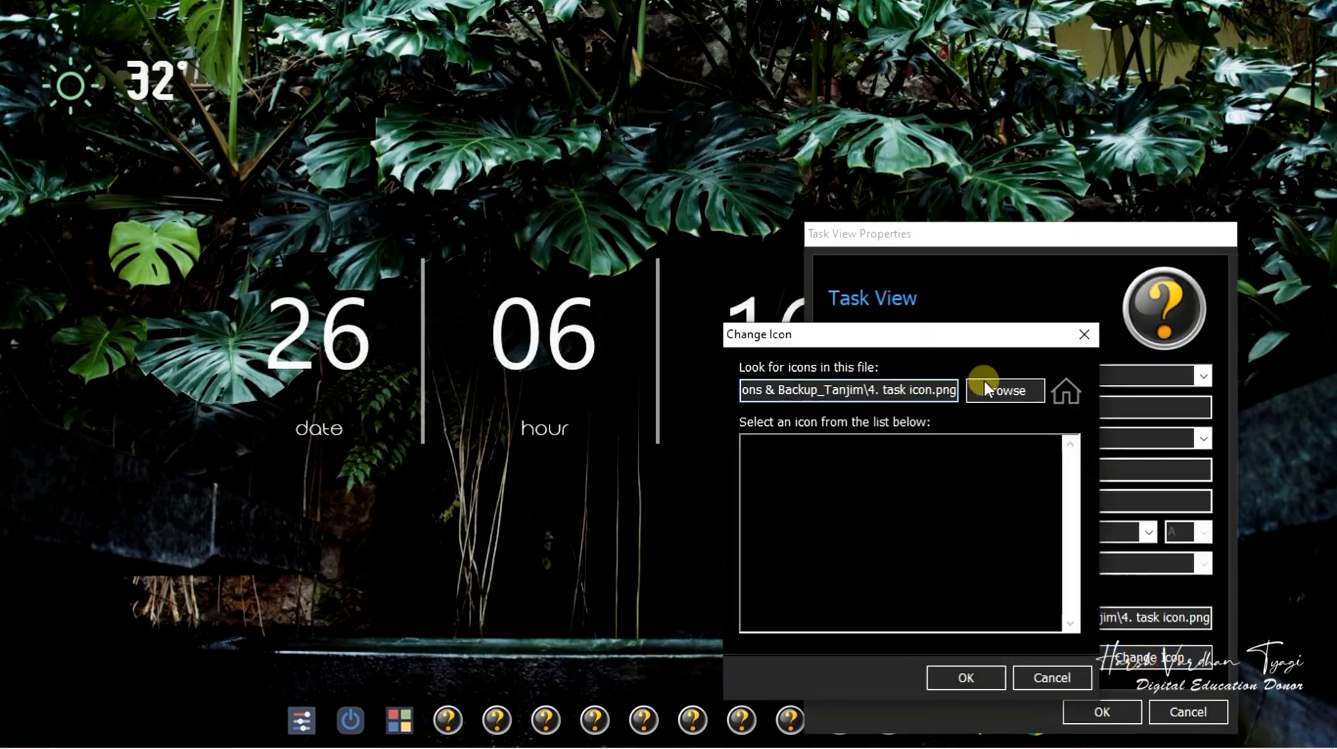
{"action": "left_click", "coordinate": [992, 383]}
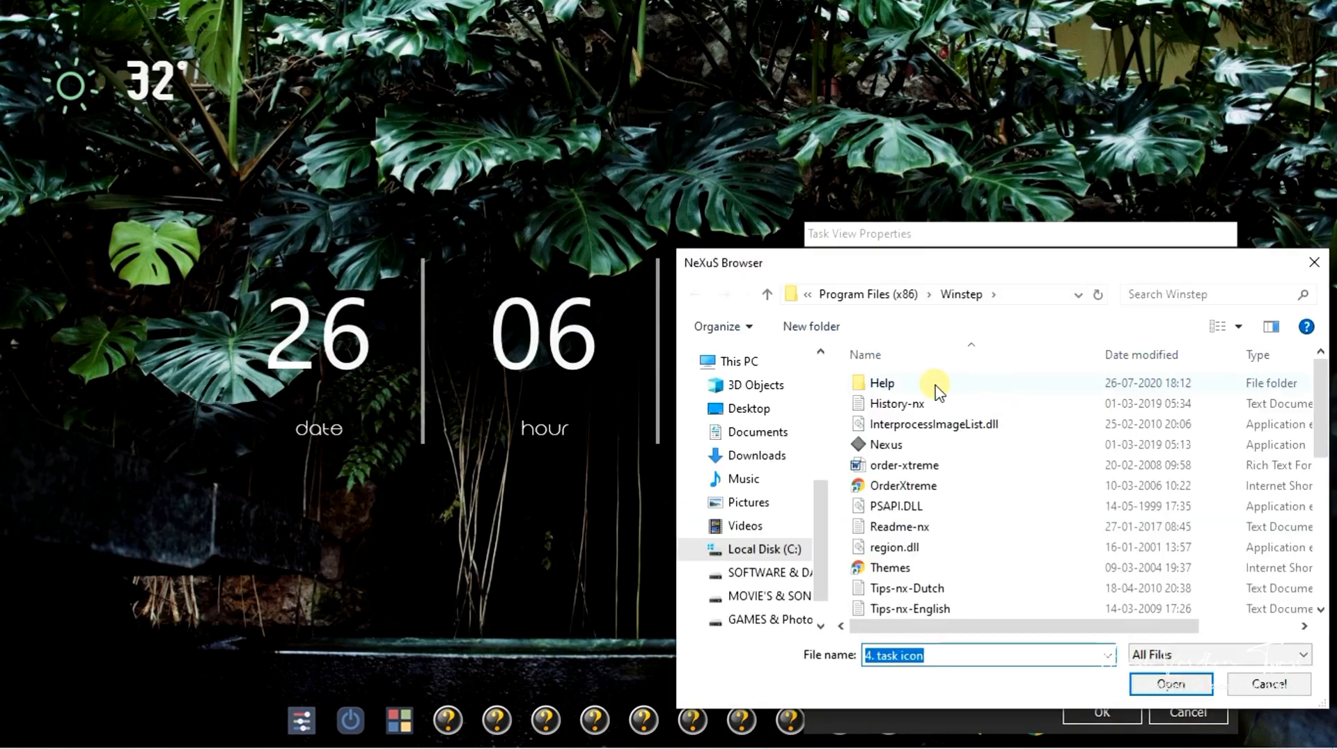
{"action": "left_click", "coordinate": [745, 456]}
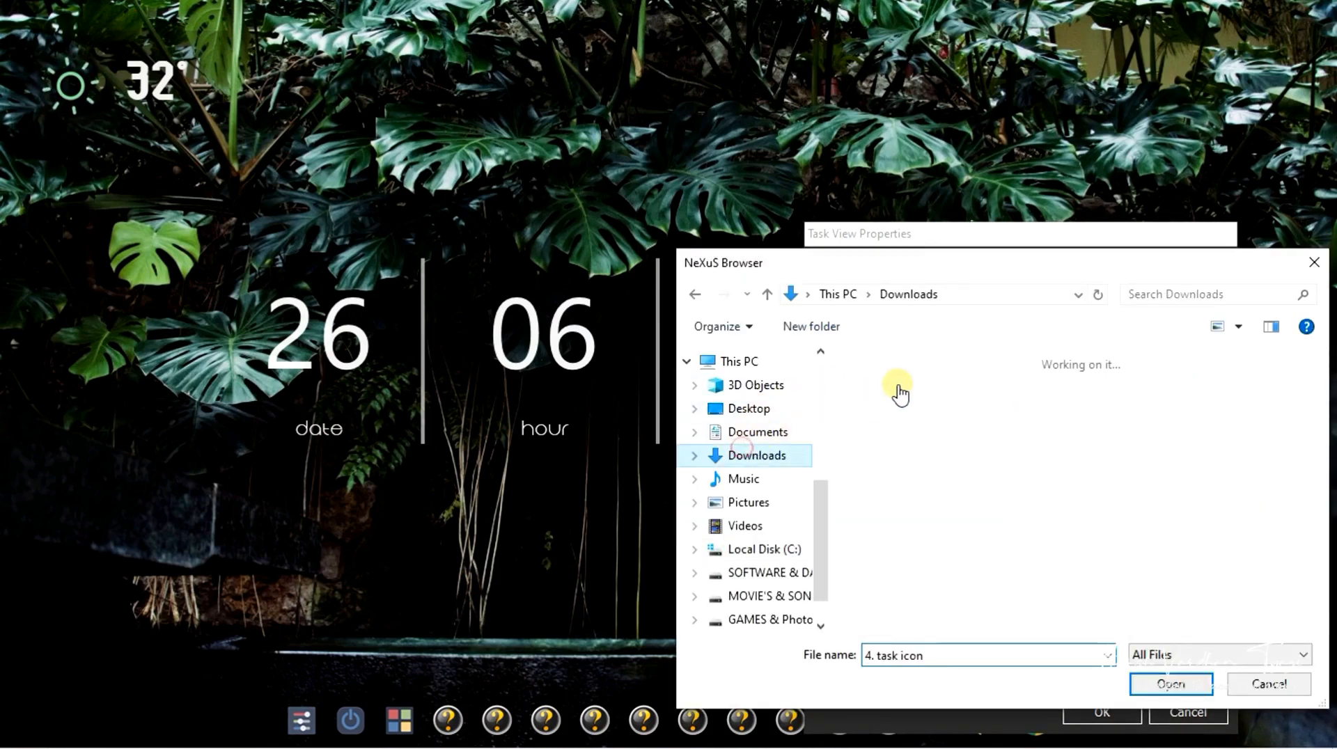
{"action": "double_click", "coordinate": [903, 384]}
{"action": "double_click", "coordinate": [940, 387]}
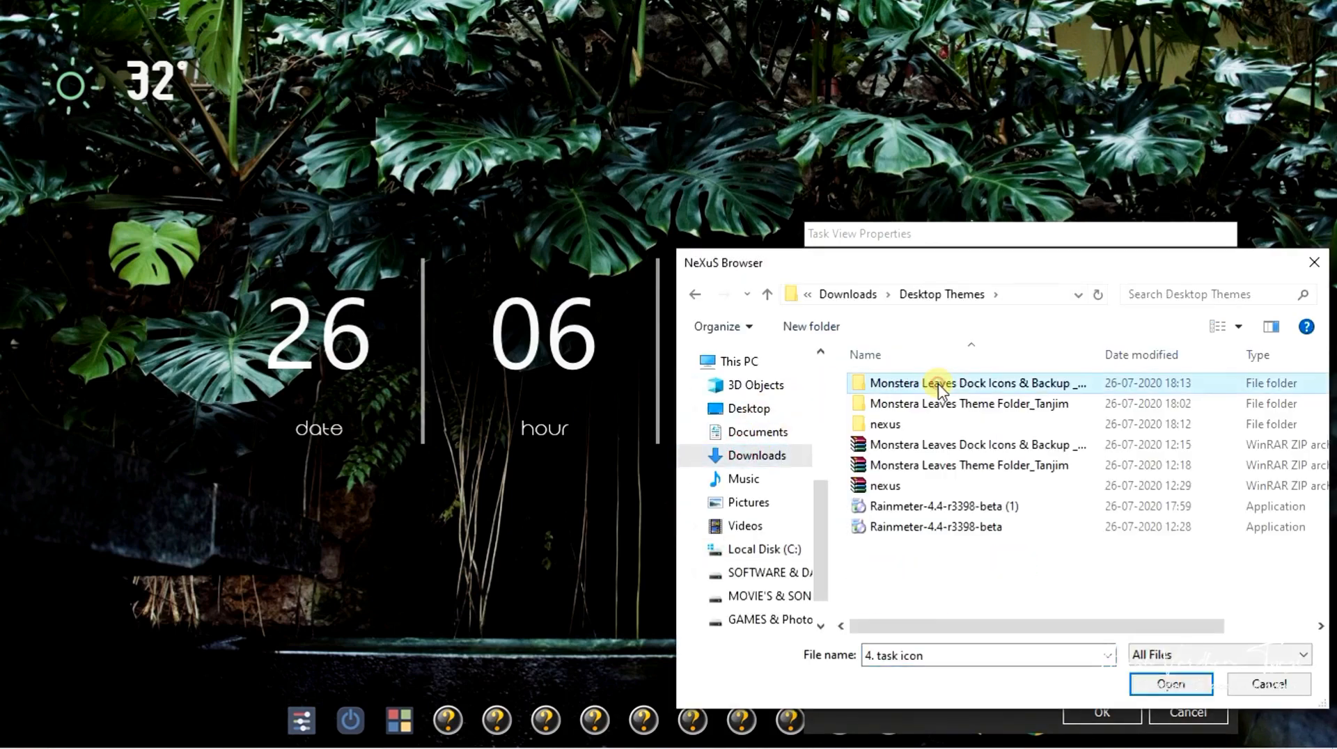
{"action": "double_click", "coordinate": [936, 385]}
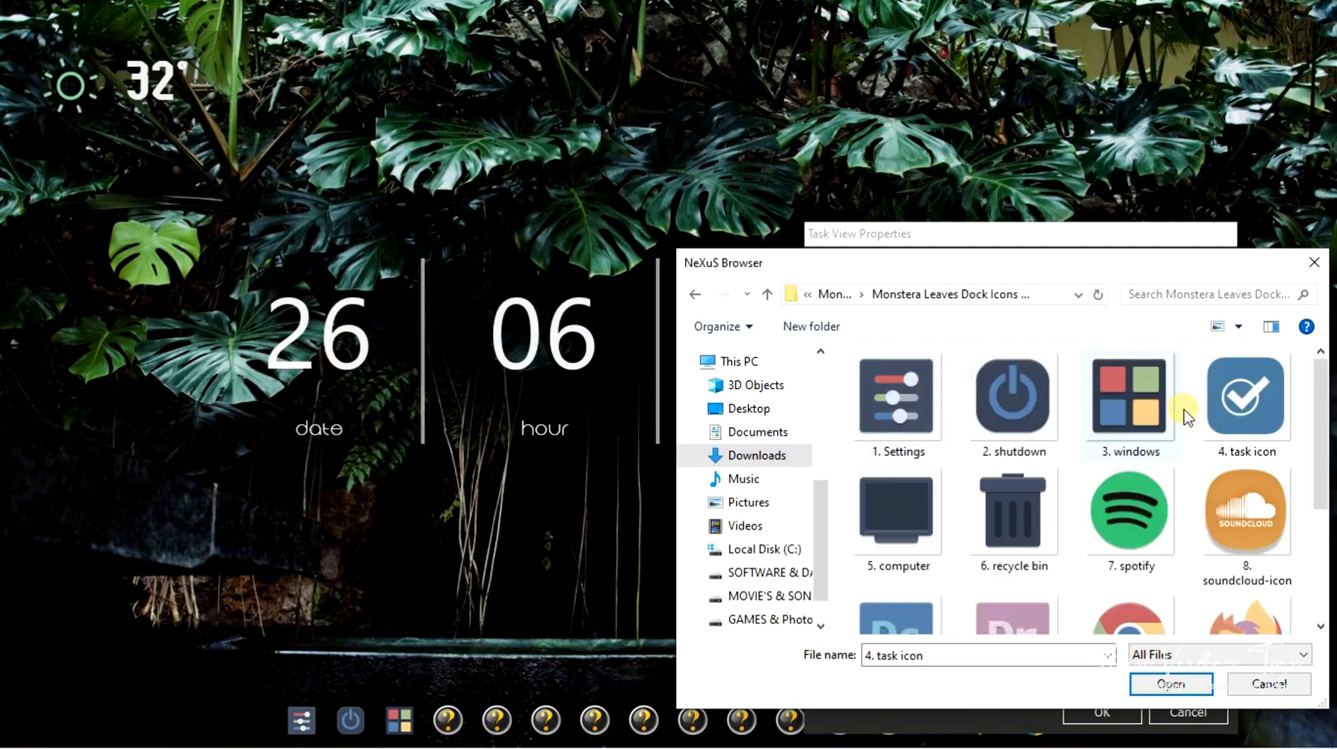
{"action": "double_click", "coordinate": [1243, 404]}
{"action": "left_click", "coordinate": [971, 679]}
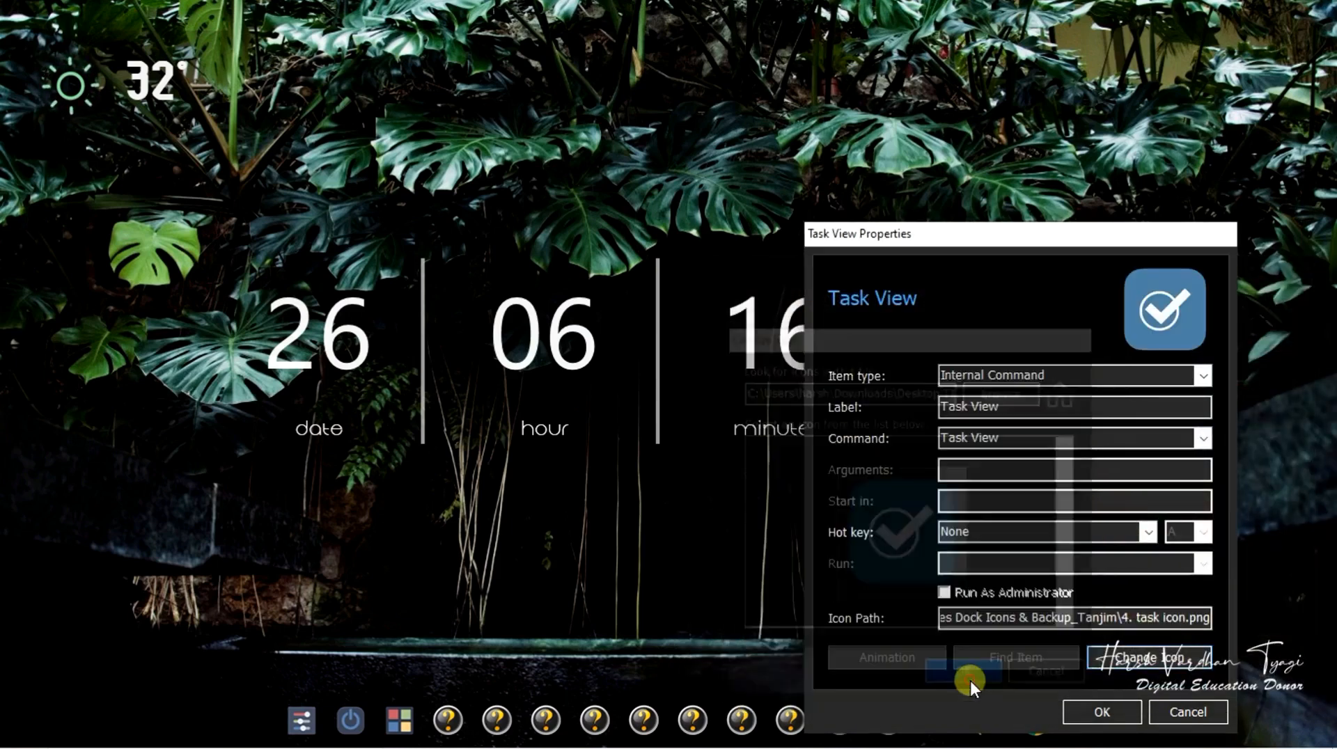
{"action": "left_click", "coordinate": [1107, 710]}
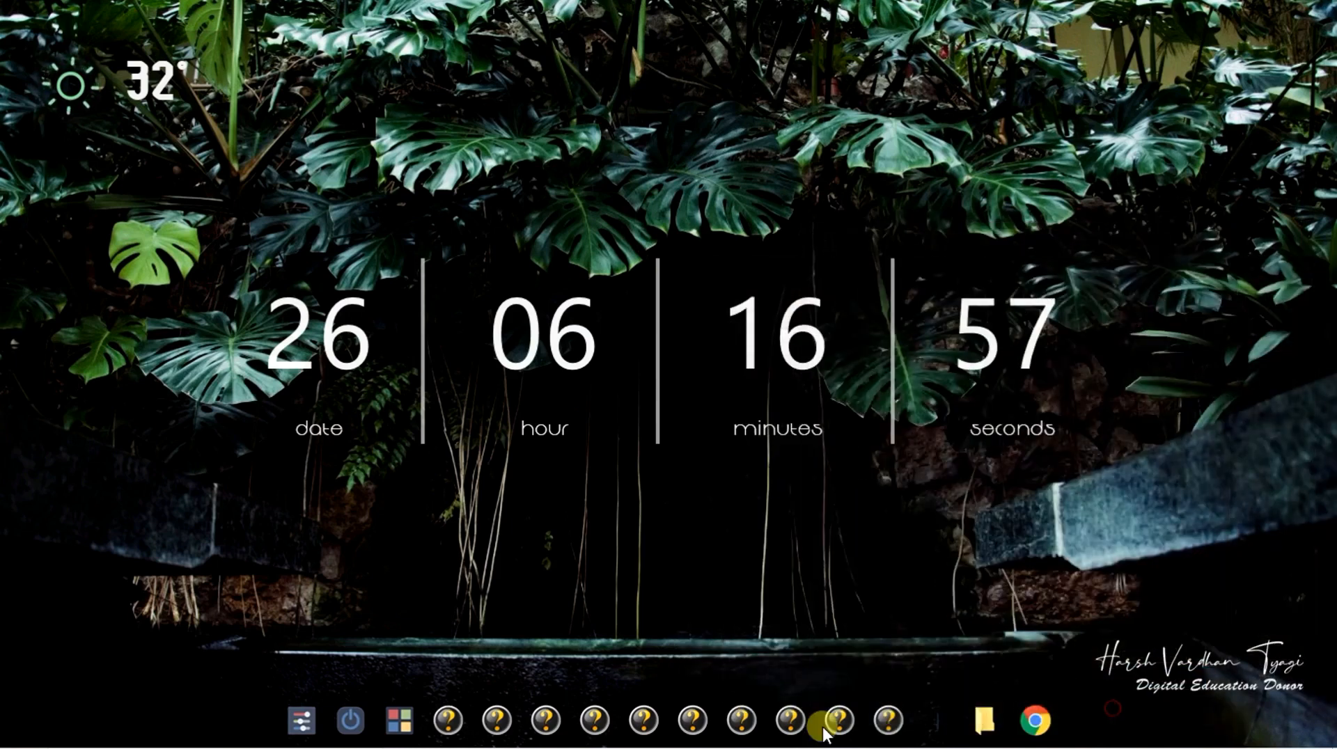
Change the My Computer dock entry's icon to 5. computer from the extracted Monstera Leaves Dock Icons & Backup folder
{"action": "right_click", "coordinate": [503, 726]}
{"action": "left_click", "coordinate": [550, 599]}
{"action": "left_click", "coordinate": [1215, 549]}
{"action": "left_click", "coordinate": [1066, 425]}
{"action": "left_click", "coordinate": [752, 456]}
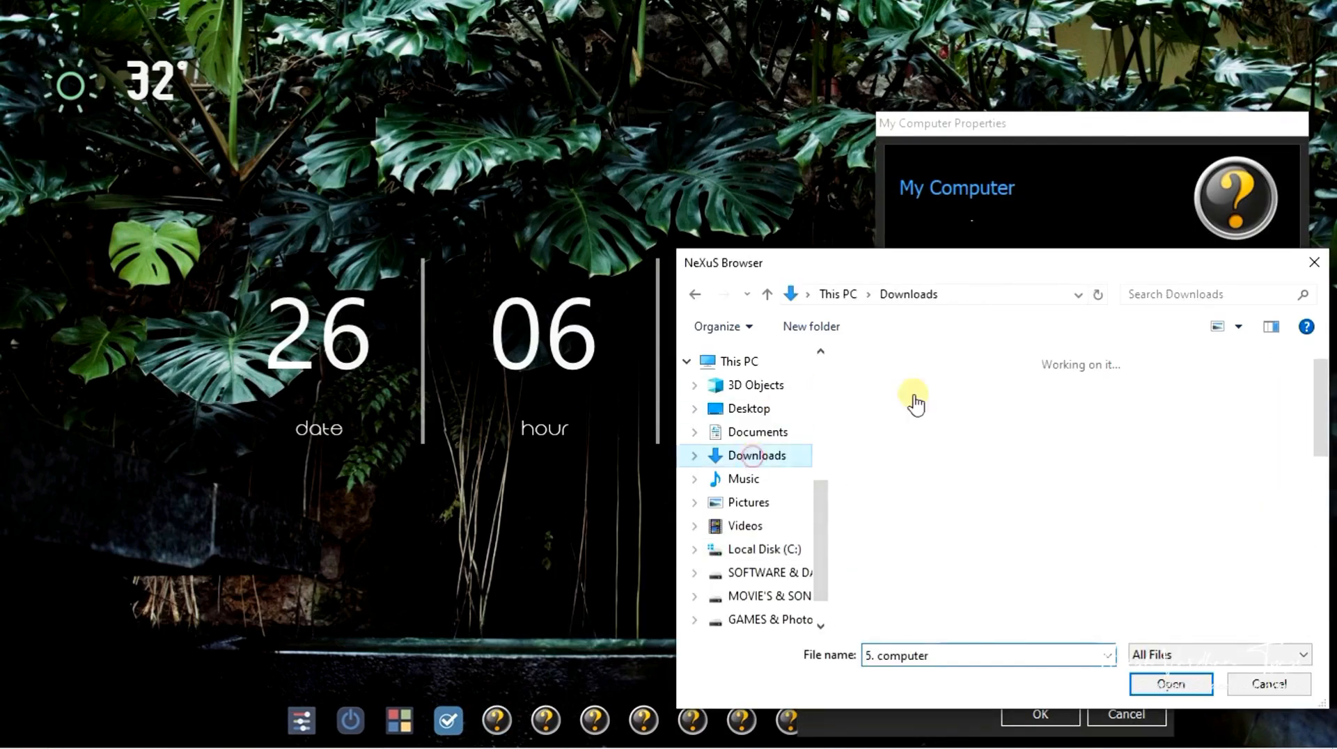
{"action": "double_click", "coordinate": [915, 410]}
{"action": "double_click", "coordinate": [975, 386]}
{"action": "double_click", "coordinate": [964, 385]}
{"action": "double_click", "coordinate": [892, 501]}
{"action": "left_click", "coordinate": [1042, 714]}
{"action": "left_click", "coordinate": [1175, 601]}
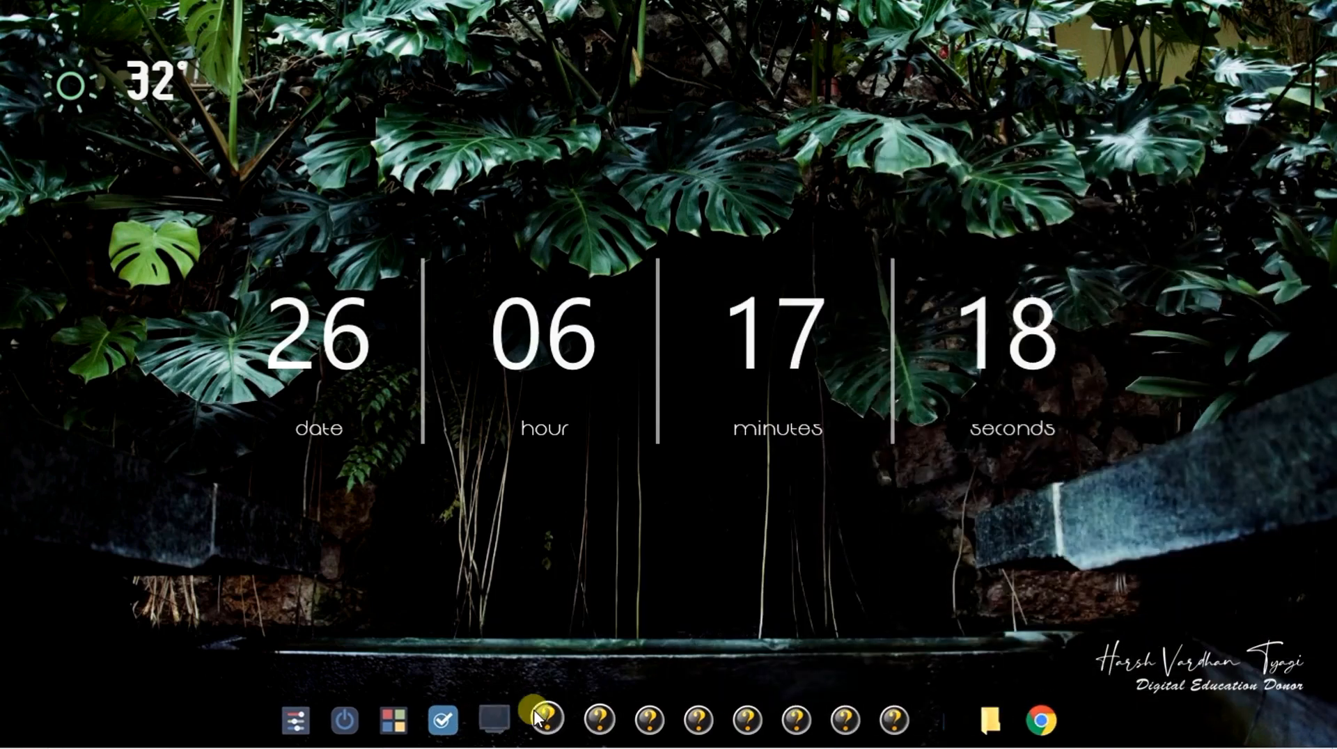
Change the Recycle Bin dock entry's icon to 6. recycle bin from the extracted Monstera Leaves Dock Icons & Backup folder
{"action": "right_click", "coordinate": [536, 717]}
{"action": "left_click", "coordinate": [618, 592]}
{"action": "left_click", "coordinate": [969, 624]}
{"action": "left_click", "coordinate": [837, 388]}
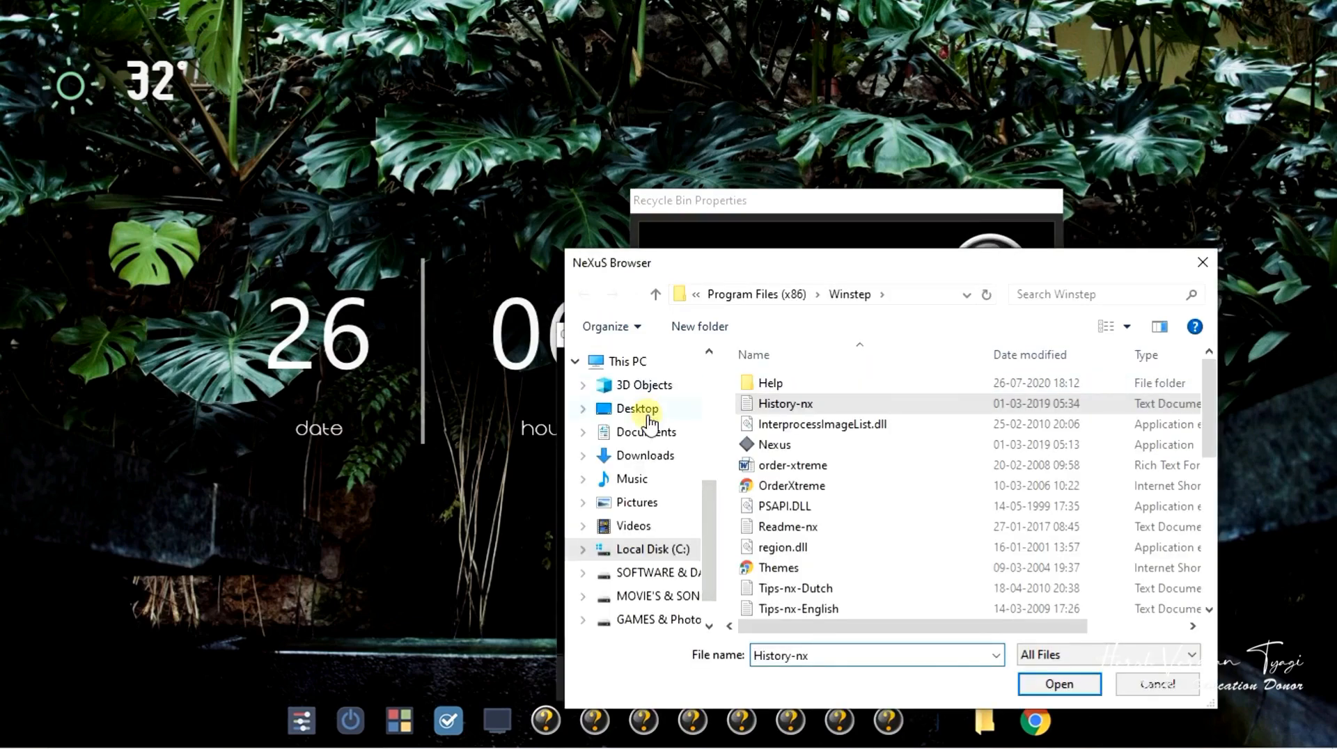
{"action": "left_click", "coordinate": [644, 455]}
{"action": "double_click", "coordinate": [832, 414]}
{"action": "double_click", "coordinate": [860, 385]}
{"action": "double_click", "coordinate": [849, 385]}
{"action": "double_click", "coordinate": [903, 506]}
{"action": "left_click", "coordinate": [815, 679]}
{"action": "left_click", "coordinate": [927, 677]}
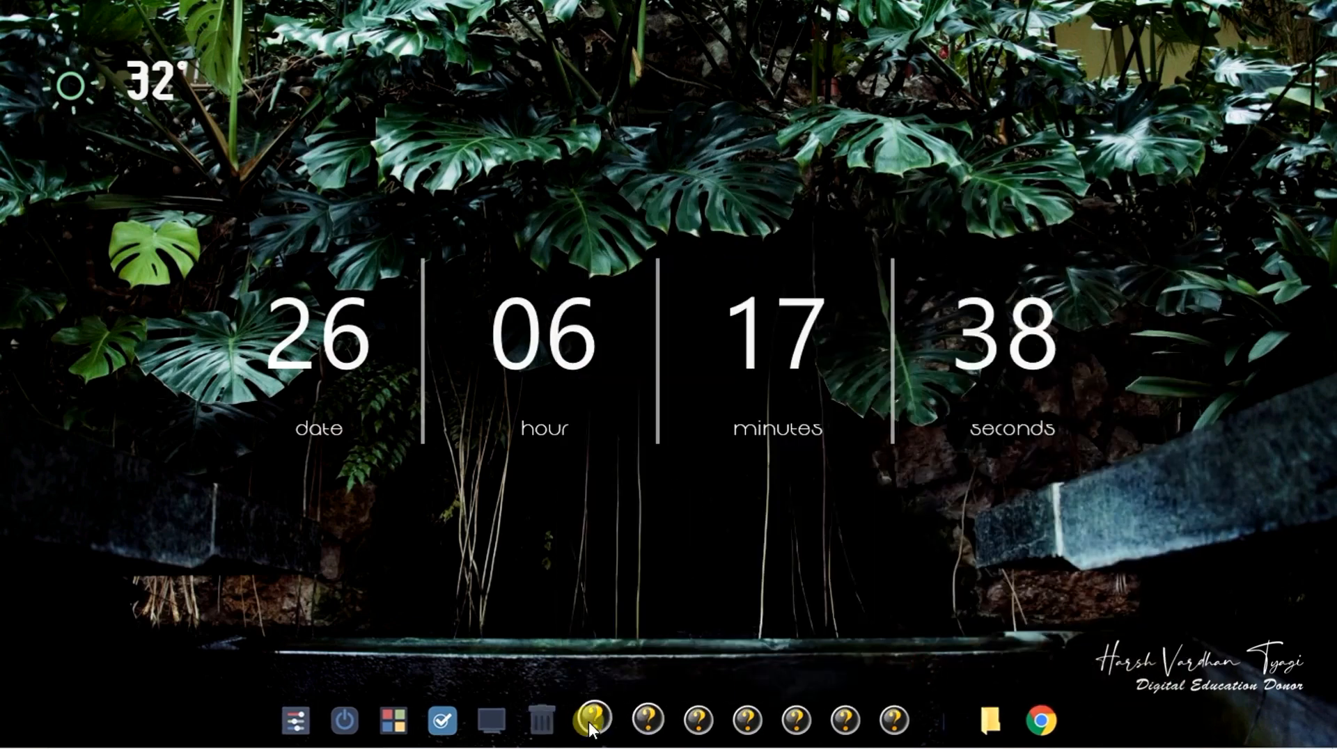
Change the Spotify dock entry's icon to 7. spotify from the extracted Monstera Leaves Dock Icons & Backup folder
{"action": "right_click", "coordinate": [589, 724]}
{"action": "left_click", "coordinate": [615, 523]}
{"action": "left_click", "coordinate": [1182, 642]}
{"action": "left_click", "coordinate": [1036, 391]}
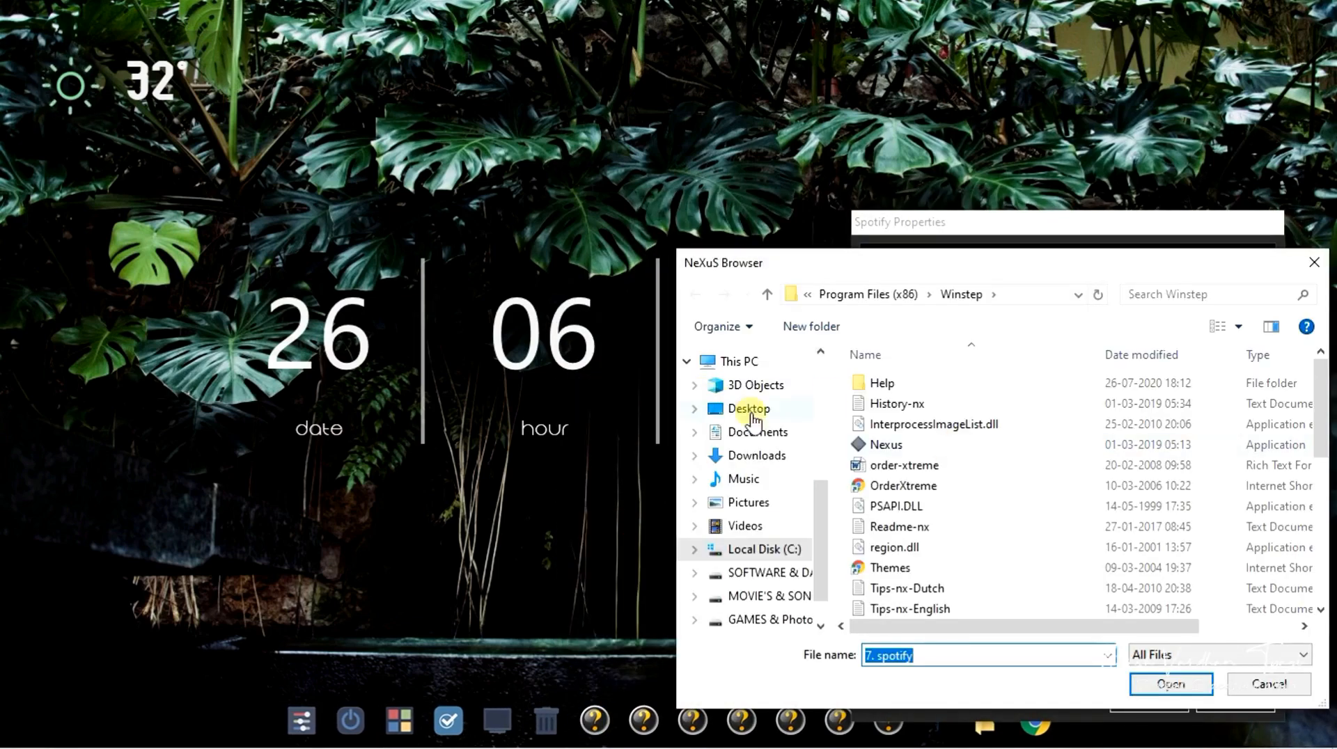
{"action": "left_click", "coordinate": [756, 456]}
{"action": "double_click", "coordinate": [910, 423]}
{"action": "double_click", "coordinate": [960, 385]}
{"action": "double_click", "coordinate": [961, 385]}
{"action": "double_click", "coordinate": [1146, 512]}
{"action": "left_click", "coordinate": [993, 678]}
{"action": "left_click", "coordinate": [1152, 697]}
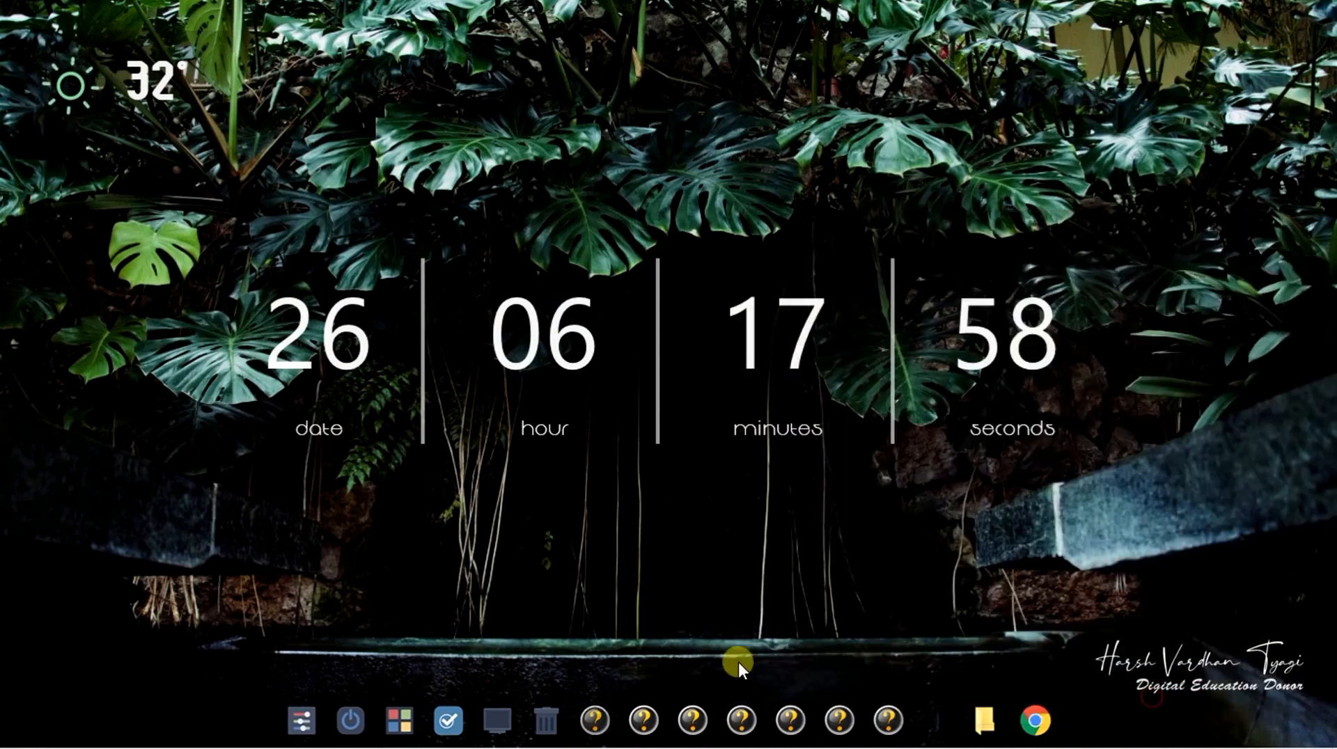
Change the Soundcloud dock entry's icon to 8. soundcloud-icon from the extracted Monstera Leaves Dock Icons & Backup folder
{"action": "right_click", "coordinate": [642, 721]}
{"action": "left_click", "coordinate": [658, 592]}
{"action": "left_click", "coordinate": [1090, 513]}
{"action": "left_click", "coordinate": [936, 388]}
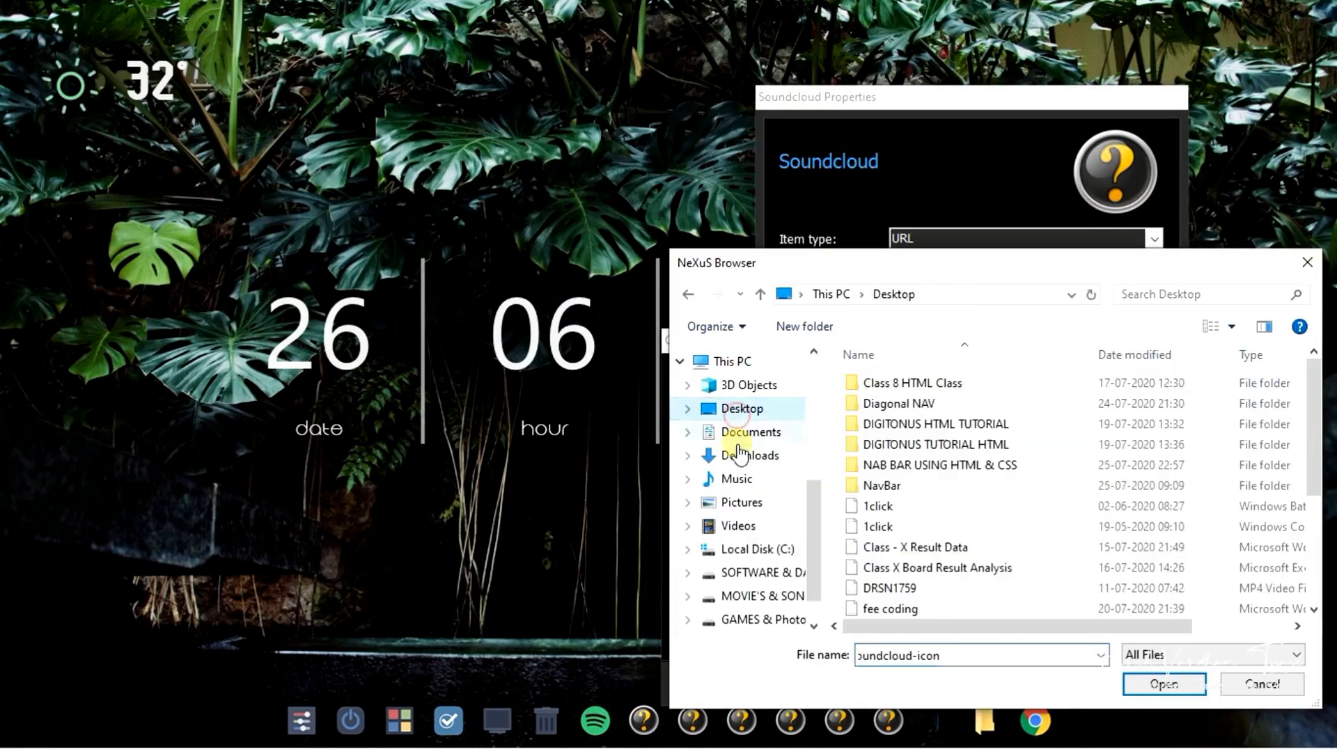
{"action": "left_click", "coordinate": [743, 456]}
{"action": "double_click", "coordinate": [902, 421]}
{"action": "double_click", "coordinate": [894, 385]}
{"action": "double_click", "coordinate": [895, 385]}
{"action": "double_click", "coordinate": [1247, 535]}
{"action": "left_click", "coordinate": [931, 681]}
{"action": "left_click", "coordinate": [1050, 573]}
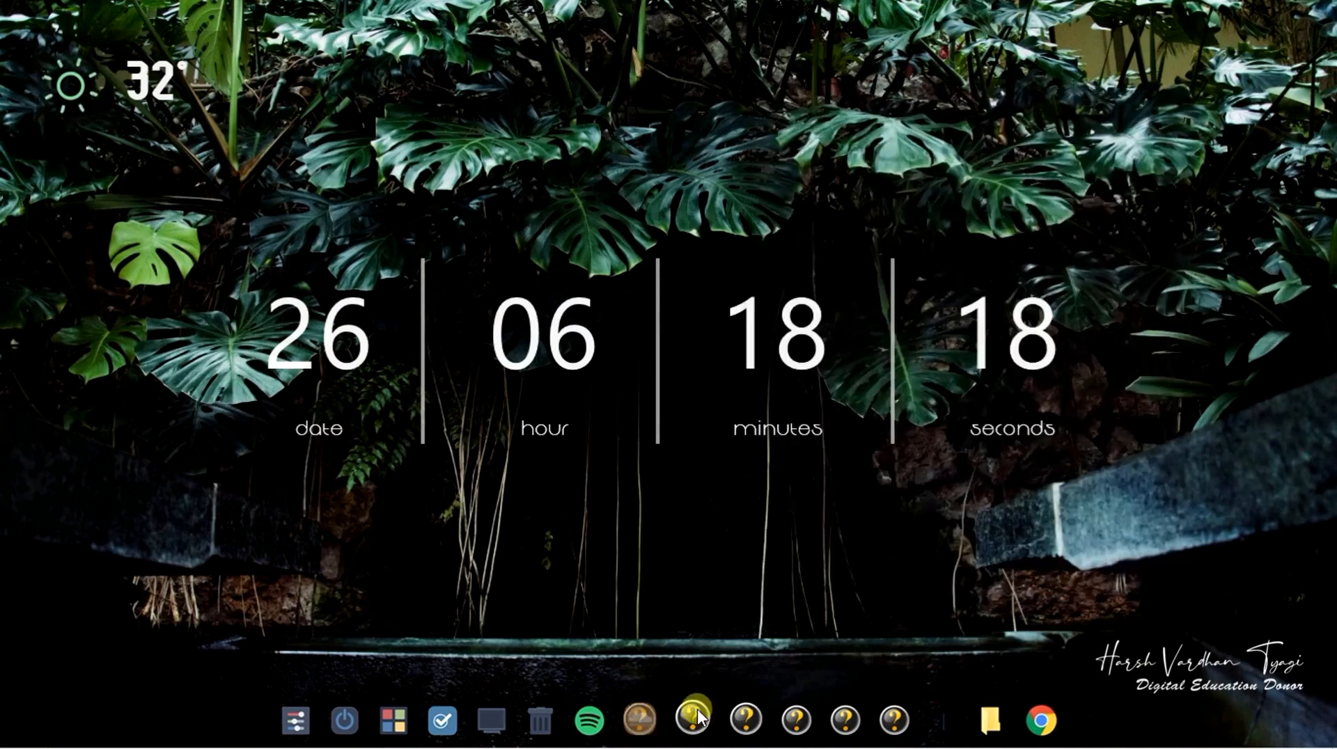
Change the Photoshop dock entry's icon to 9. adobe photoshop from the extracted Monstera Leaves Dock Icons & Backup folder
{"action": "right_click", "coordinate": [699, 718]}
{"action": "left_click", "coordinate": [714, 592]}
{"action": "left_click", "coordinate": [1098, 624]}
{"action": "left_click", "coordinate": [973, 388]}
{"action": "left_click", "coordinate": [757, 456]}
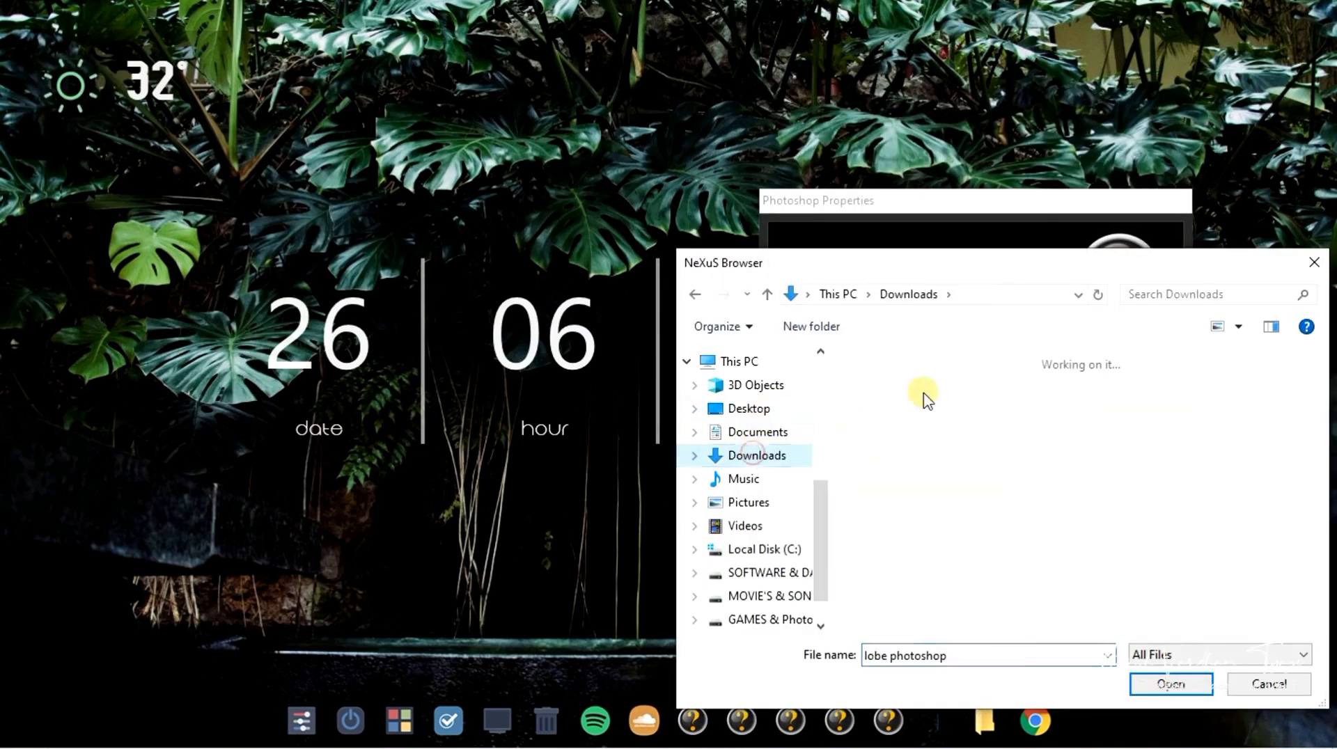
{"action": "double_click", "coordinate": [903, 420]}
{"action": "double_click", "coordinate": [889, 387]}
{"action": "double_click", "coordinate": [891, 386]}
{"action": "scroll", "coordinate": [913, 487], "scroll_direction": "down", "scroll_amount": 1}
{"action": "double_click", "coordinate": [912, 616]}
{"action": "left_click", "coordinate": [968, 680]}
{"action": "left_click", "coordinate": [1058, 683]}
Change the Premiere dock entry's icon to 10. adobe premiere pro from the extracted Monstera Leaves Dock Icons & Backup folder
{"action": "right_click", "coordinate": [742, 720]}
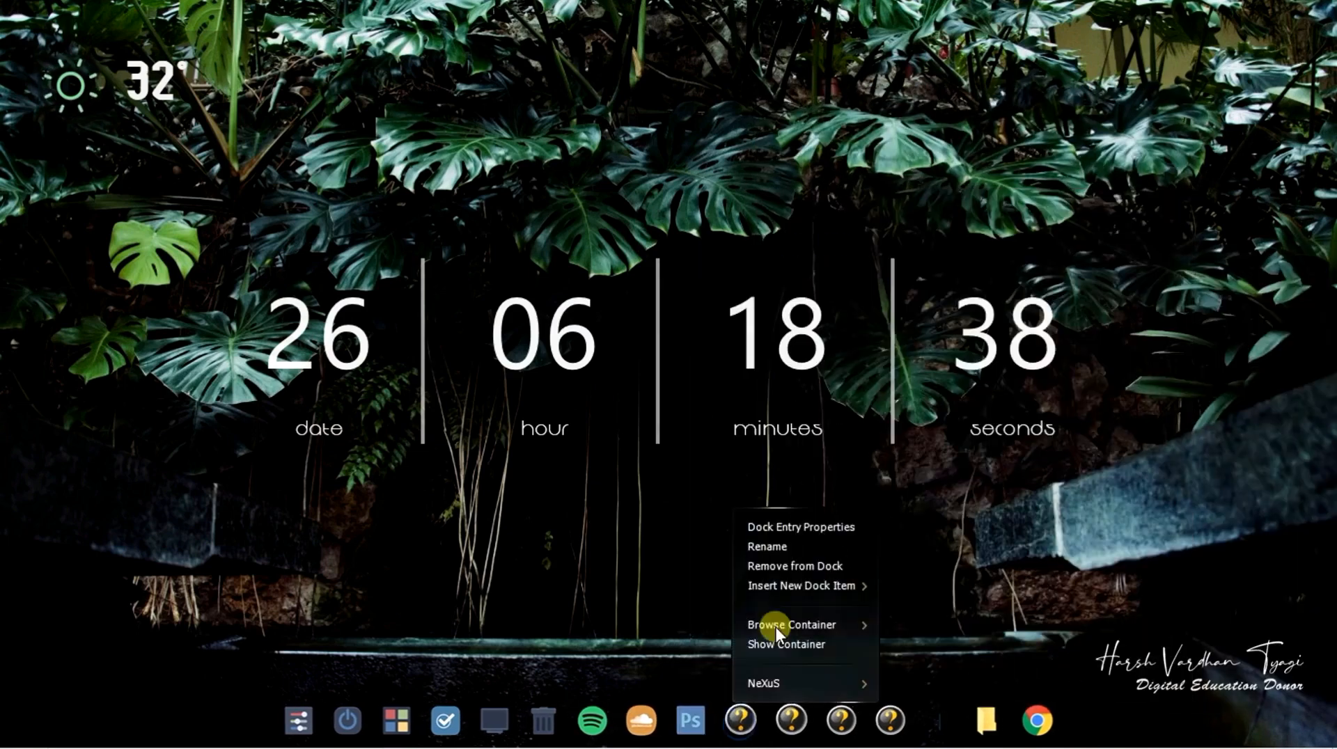
{"action": "left_click", "coordinate": [801, 528]}
{"action": "left_click", "coordinate": [1089, 622]}
{"action": "left_click", "coordinate": [984, 388]}
{"action": "left_click", "coordinate": [745, 456]}
{"action": "double_click", "coordinate": [903, 420]}
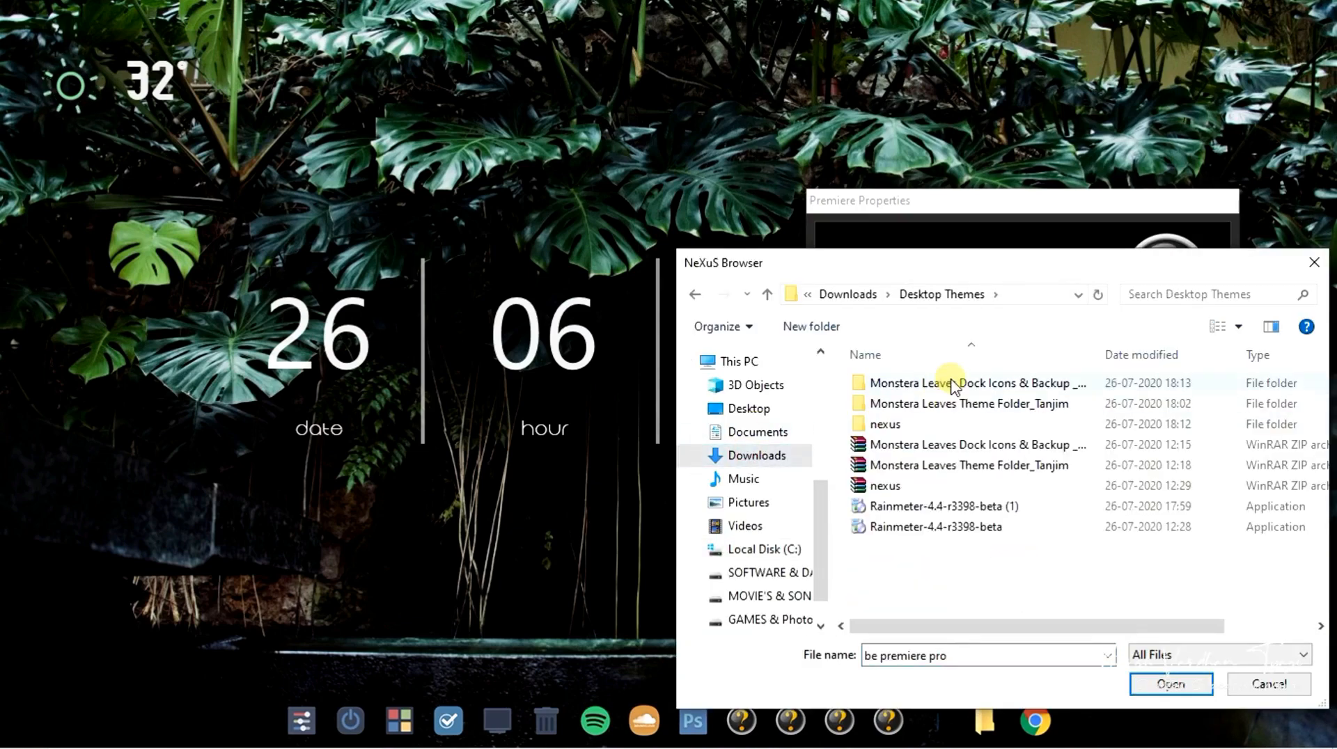
{"action": "double_click", "coordinate": [955, 384]}
{"action": "double_click", "coordinate": [962, 383]}
{"action": "double_click", "coordinate": [1012, 618]}
{"action": "left_click", "coordinate": [947, 678]}
{"action": "left_click", "coordinate": [1102, 678]}
Change the Chrome dock entry's icon to 11. chrome from the extracted Monstera Leaves Dock Icons & Backup folder
{"action": "right_click", "coordinate": [792, 722]}
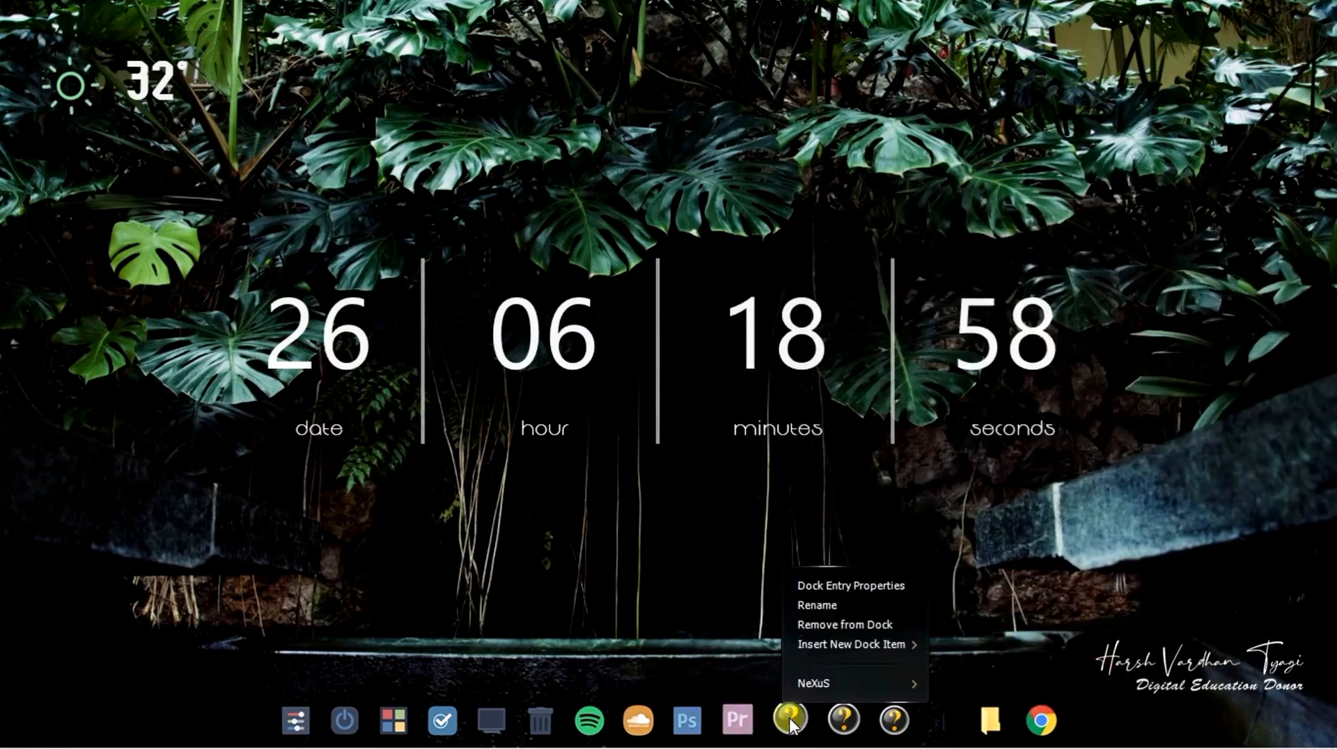
{"action": "left_click", "coordinate": [851, 586]}
{"action": "left_click", "coordinate": [1173, 675]}
{"action": "left_click", "coordinate": [1026, 388]}
{"action": "left_click", "coordinate": [749, 454]}
{"action": "double_click", "coordinate": [903, 420]}
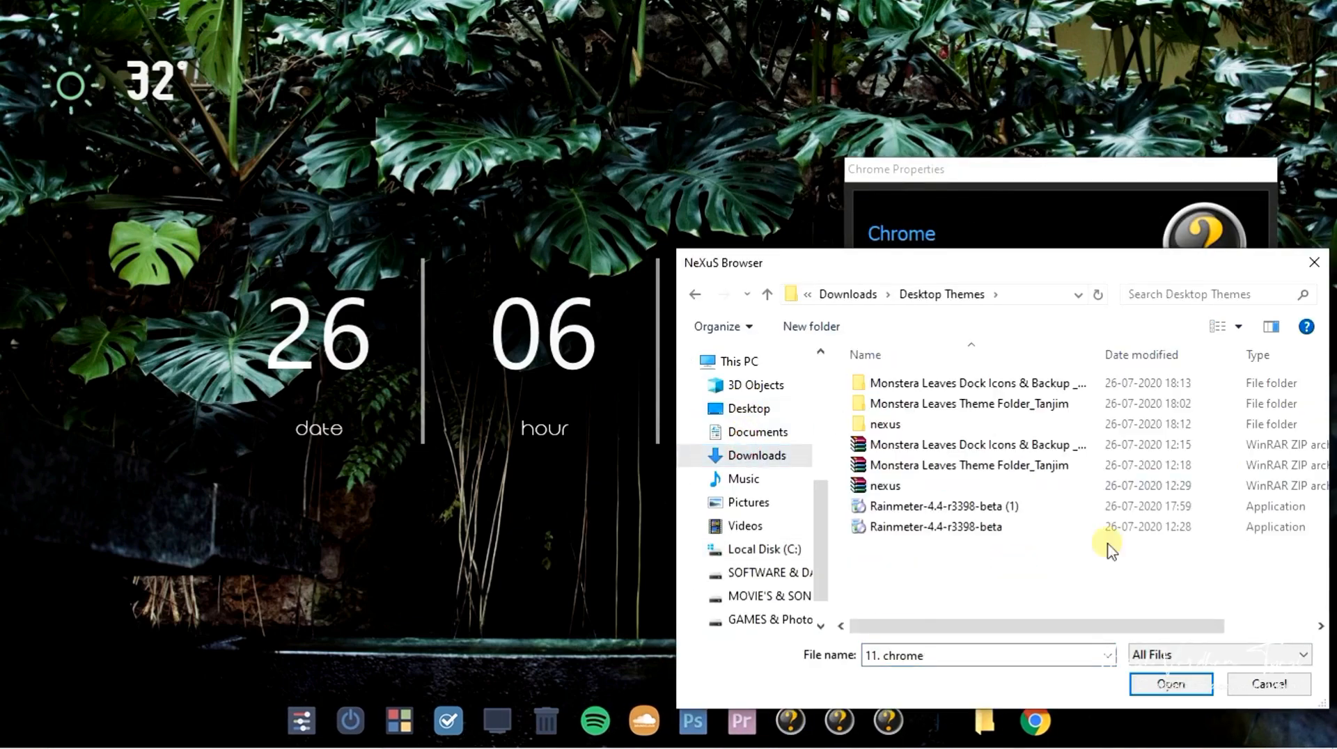
{"action": "double_click", "coordinate": [952, 384]}
{"action": "double_click", "coordinate": [951, 384]}
{"action": "double_click", "coordinate": [1129, 613]}
{"action": "left_click", "coordinate": [997, 676]}
{"action": "left_click", "coordinate": [1149, 649]}
Change the Firefox dock entry's icon to 12. firefox from the extracted Monstera Leaves Dock Icons & Backup folder
{"action": "right_click", "coordinate": [840, 721]}
{"action": "left_click", "coordinate": [847, 537]}
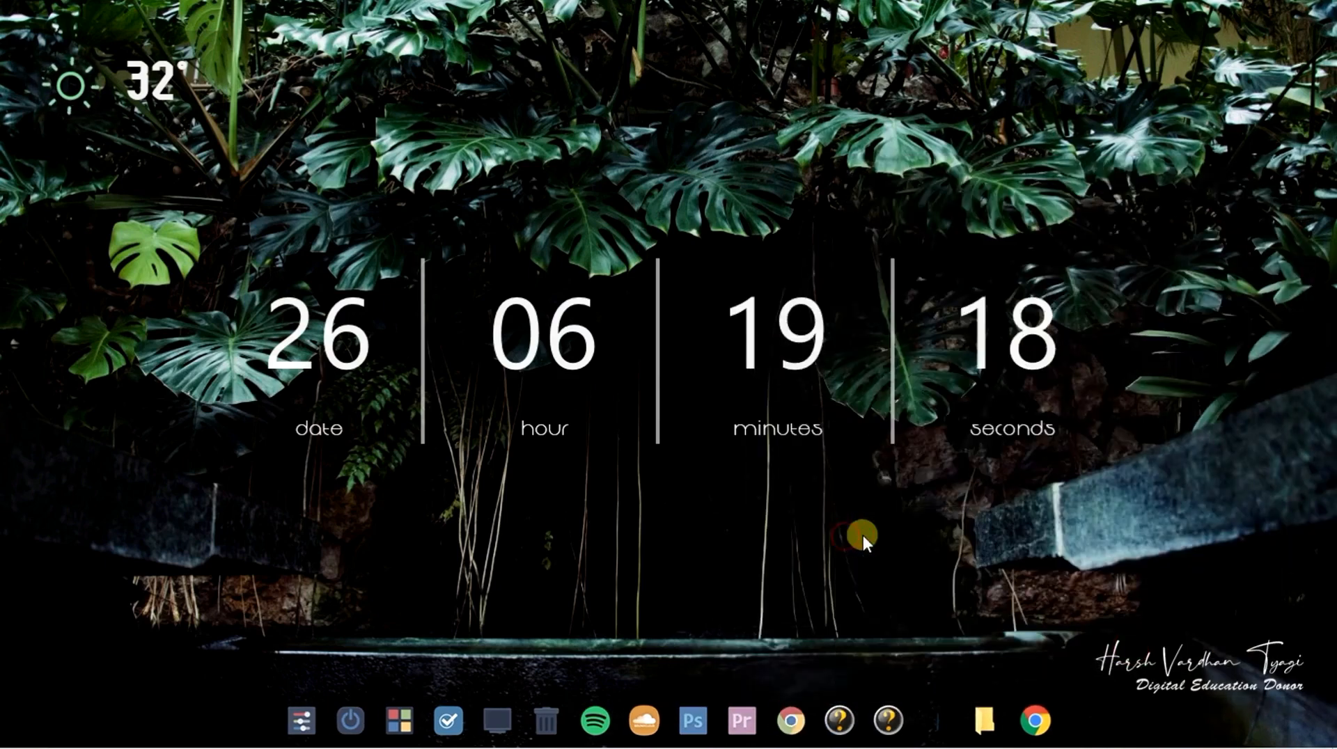
{"action": "left_click", "coordinate": [855, 677]}
{"action": "right_click", "coordinate": [840, 721]}
{"action": "left_click", "coordinate": [863, 527]}
{"action": "left_click", "coordinate": [886, 627]}
{"action": "left_click", "coordinate": [1163, 390]}
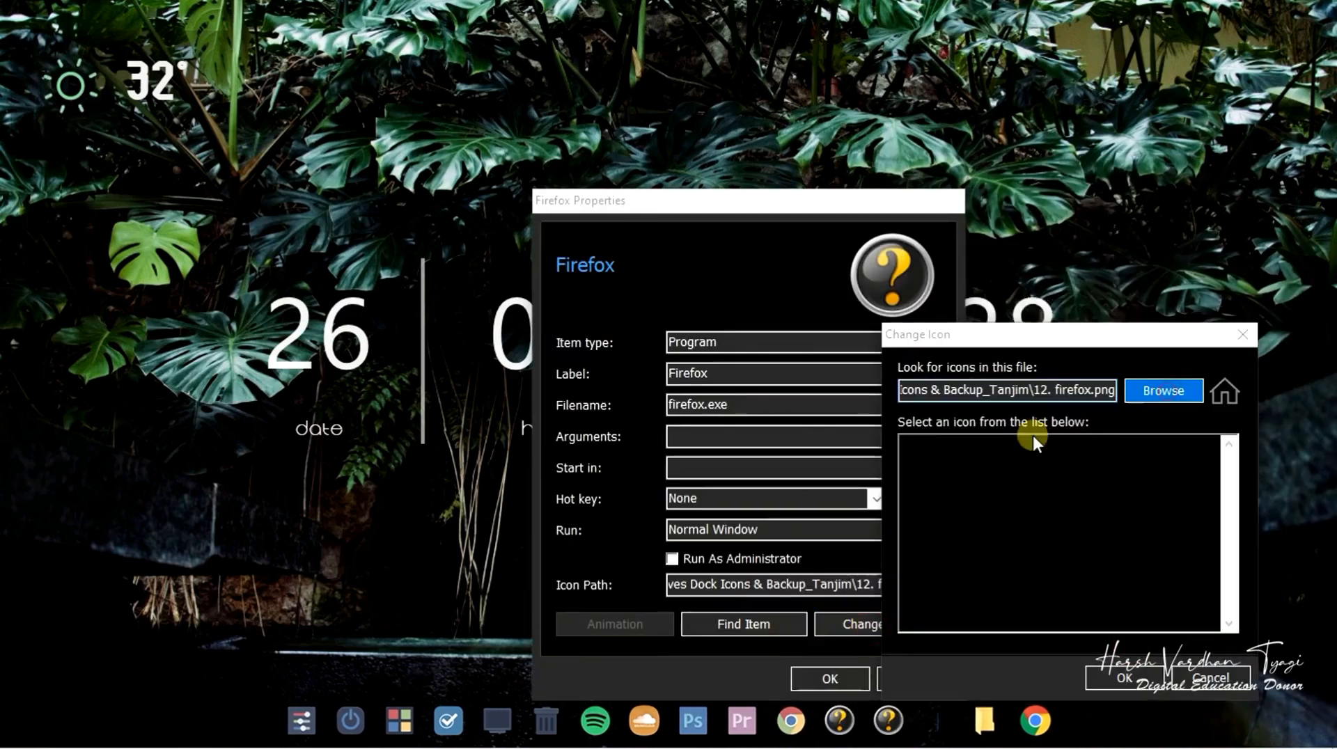
{"action": "left_click", "coordinate": [755, 456]}
{"action": "double_click", "coordinate": [905, 420]}
{"action": "double_click", "coordinate": [1032, 384]}
{"action": "double_click", "coordinate": [1032, 384]}
{"action": "left_click", "coordinate": [1245, 618]}
{"action": "left_click", "coordinate": [1176, 688]}
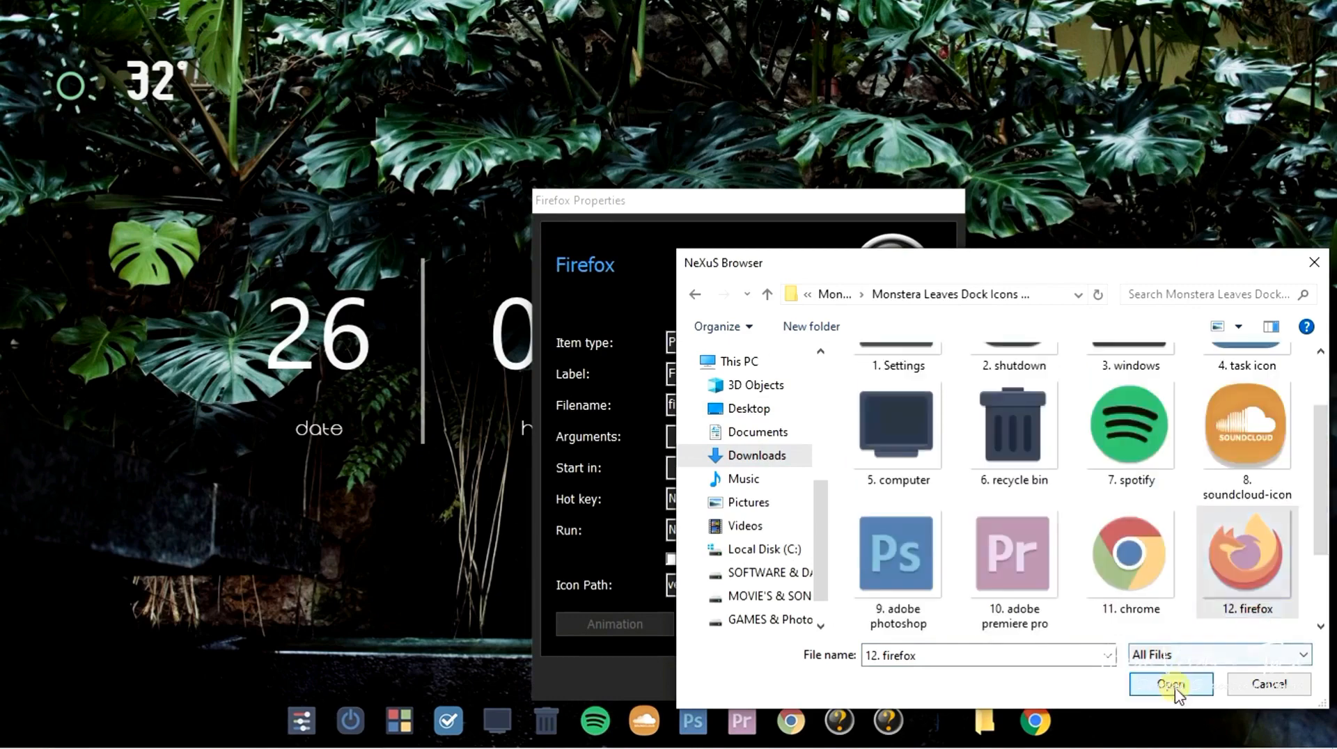
{"action": "left_click", "coordinate": [1124, 677]}
{"action": "left_click", "coordinate": [843, 681]}
Change the Word dock entry's icon to 13. ms-word from the extracted Monstera Leaves Dock Icons & Backup folder
{"action": "right_click", "coordinate": [889, 720]}
{"action": "left_click", "coordinate": [914, 527]}
{"action": "left_click", "coordinate": [773, 624]}
{"action": "left_click", "coordinate": [1060, 386]}
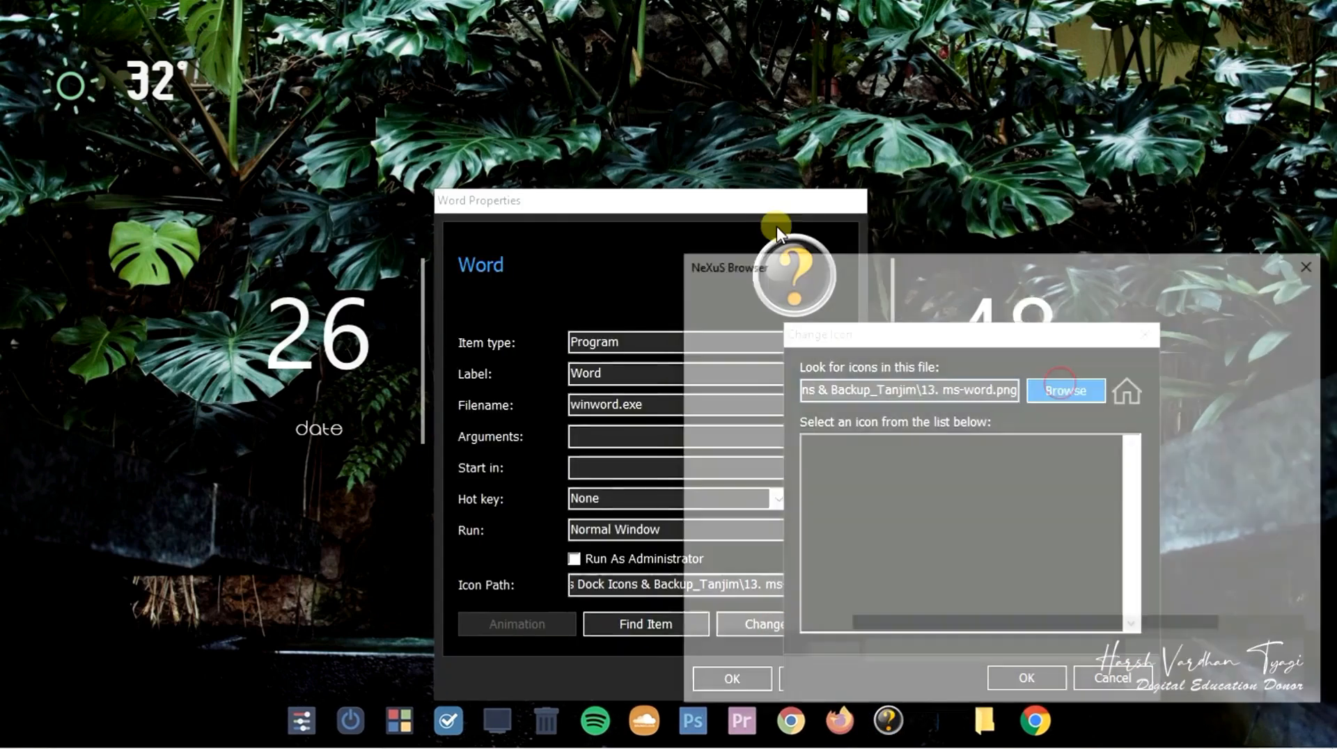
{"action": "double_click", "coordinate": [898, 417]}
{"action": "double_click", "coordinate": [981, 382]}
{"action": "double_click", "coordinate": [982, 382]}
{"action": "scroll", "coordinate": [974, 487], "scroll_direction": "down", "scroll_amount": 3}
{"action": "left_click", "coordinate": [907, 571]}
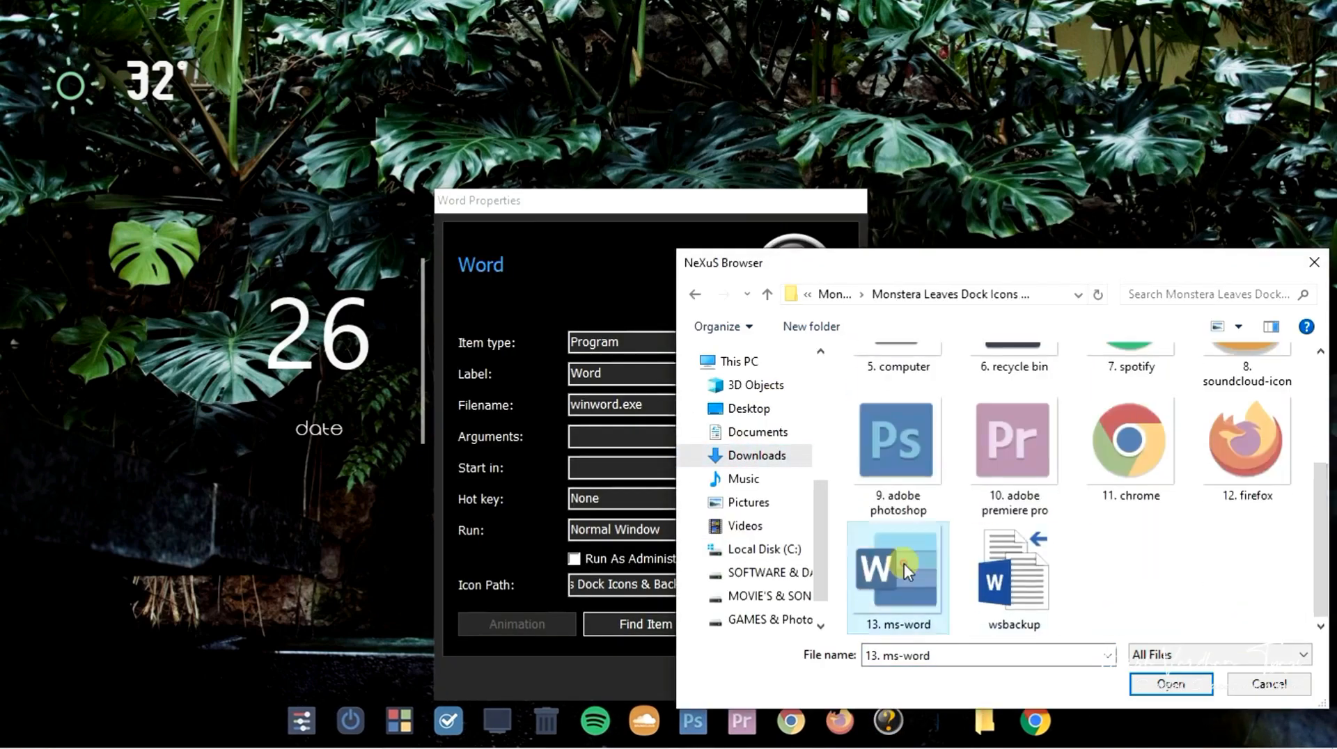
{"action": "double_click", "coordinate": [907, 571]}
{"action": "left_click", "coordinate": [752, 678]}
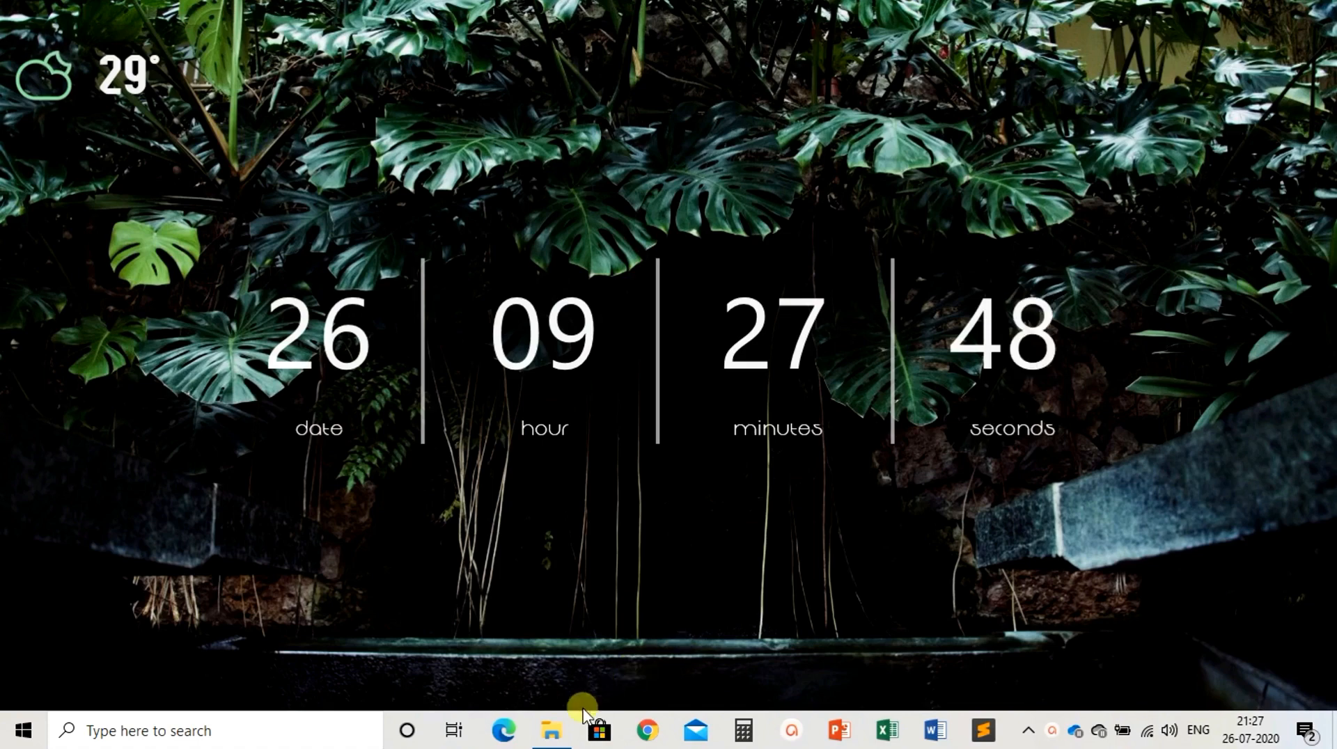
Play the song Ek ajnabi hasina se from the Songs folder in File Explorer and minimize both windows to show the desktop
{"action": "left_click", "coordinate": [551, 731]}
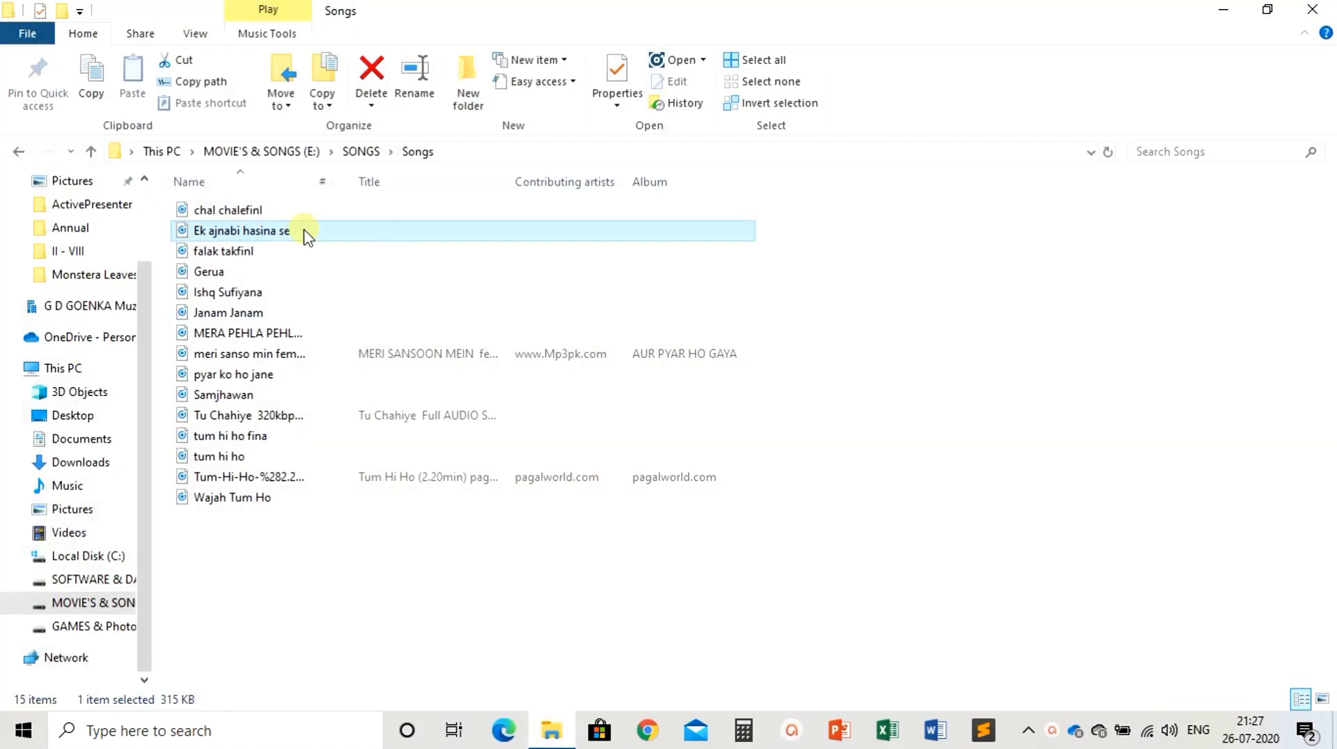
{"action": "double_click", "coordinate": [297, 236]}
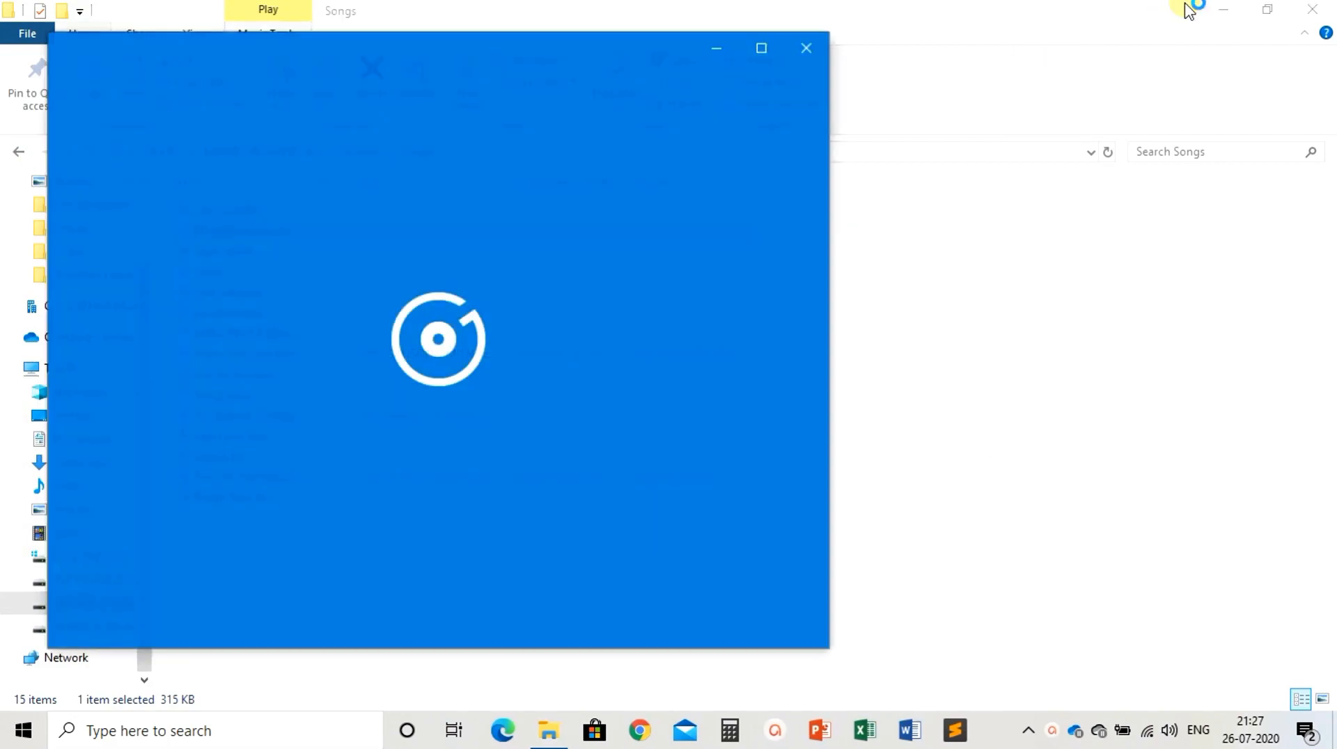
{"action": "left_click", "coordinate": [1225, 8]}
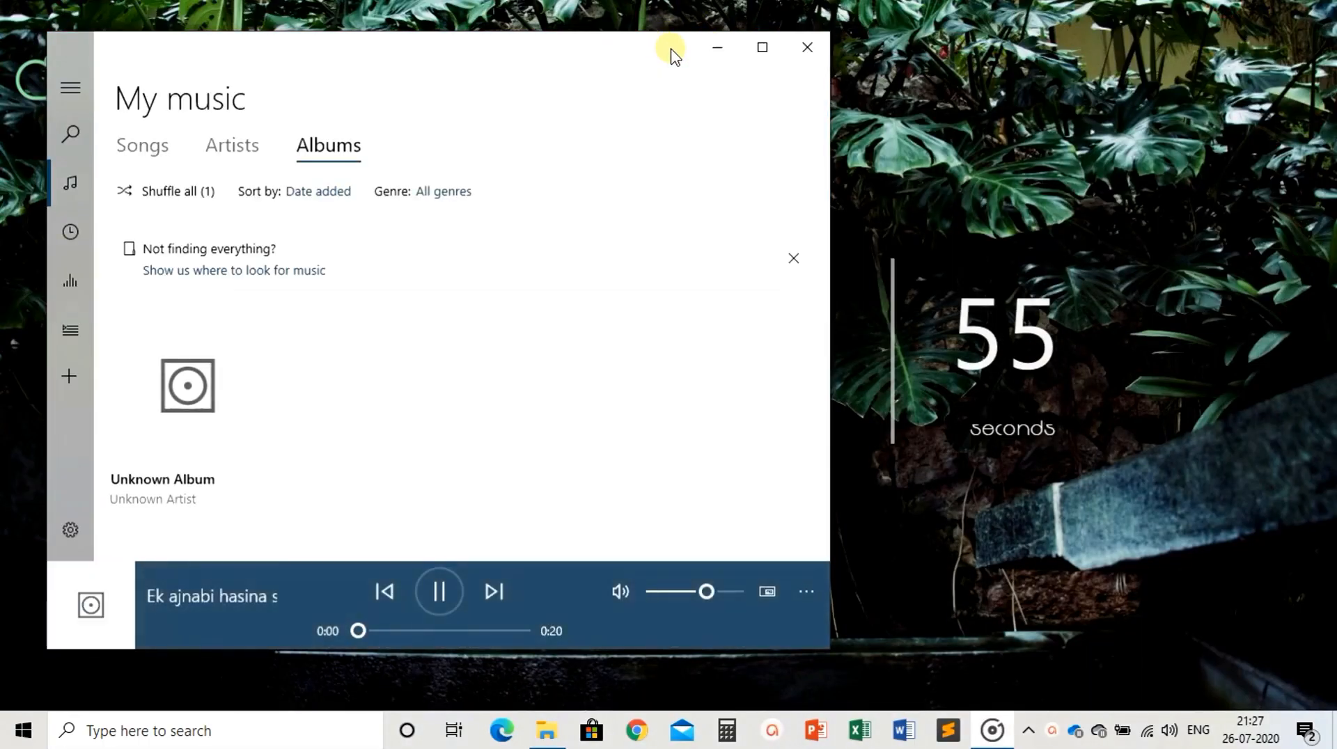
{"action": "left_click", "coordinate": [716, 52]}
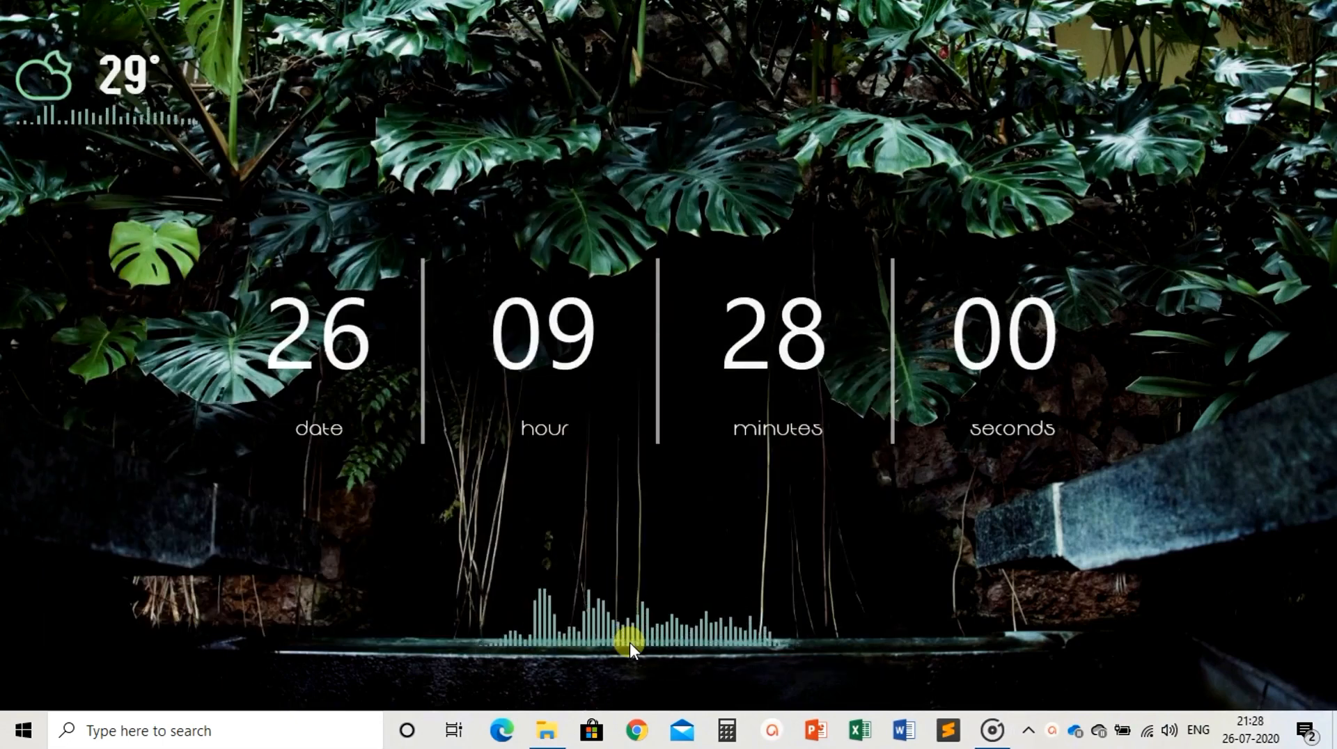
Lower the system volume while the song plays
{"action": "key", "text": "XF86AudioLowerVolume"}
{"action": "key", "text": "XF86AudioLowerVolume"}
{"action": "key", "text": "XF86AudioLowerVolume"}
{"action": "key", "text": "XF86AudioLowerVolume"}
{"action": "key", "text": "XF86AudioLowerVolume"}
{"action": "key", "text": "XF86AudioLowerVolume"}
{"action": "key", "text": "XF86AudioLowerVolume"}
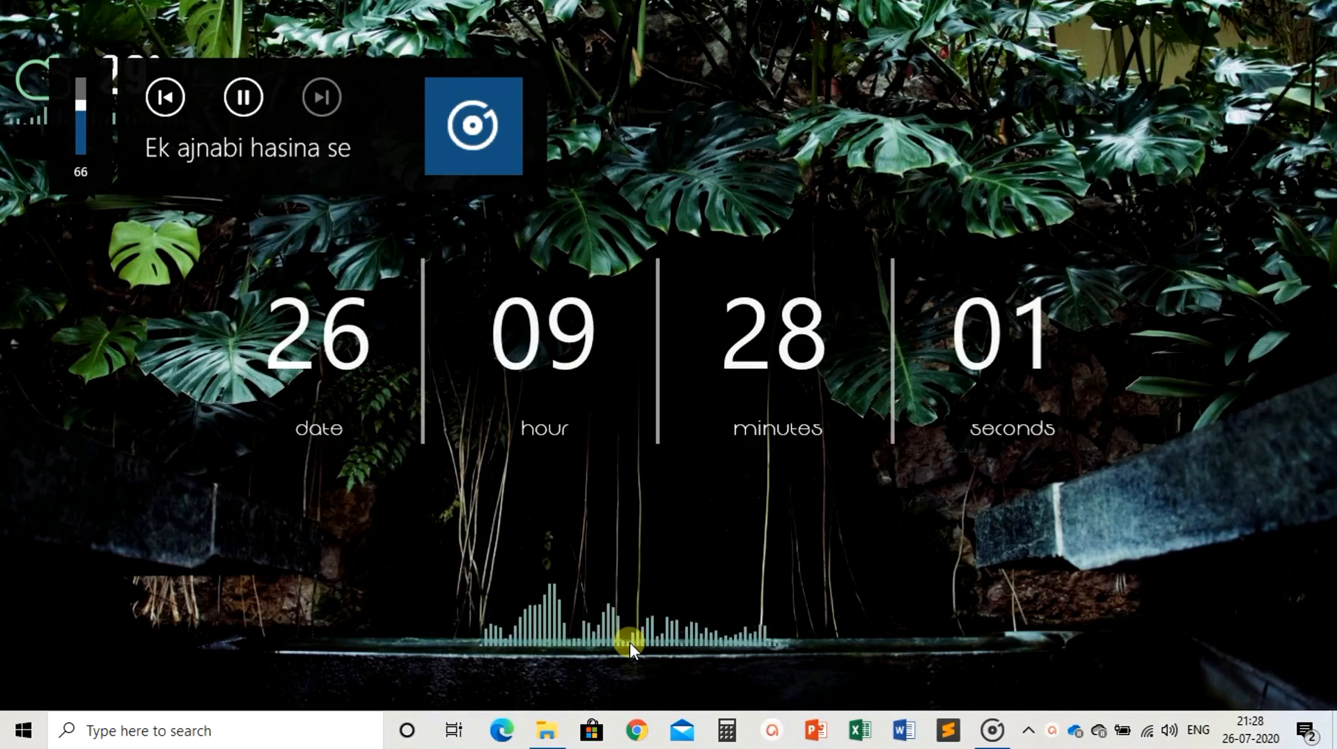
{"action": "key", "text": "XF86AudioLowerVolume"}
{"action": "key", "text": "XF86AudioLowerVolume"}
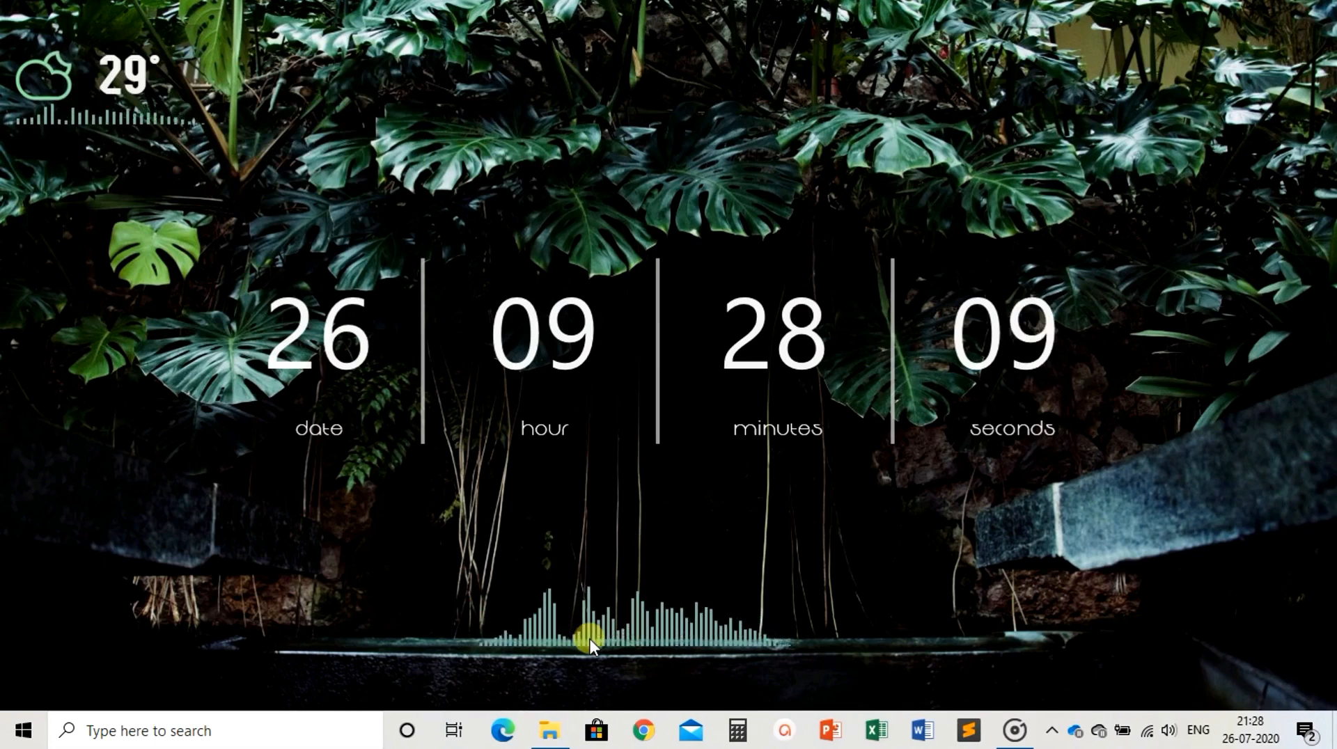
Move the large visualizer skin down to the taskbar's edge and the small visualizer slightly lower beneath the weather reading
{"action": "mouse_move", "coordinate": [590, 638]}
{"action": "left_mouse_down"}
{"action": "mouse_move", "coordinate": [582, 452]}
{"action": "mouse_move", "coordinate": [658, 158]}
{"action": "mouse_move", "coordinate": [640, 6]}
{"action": "mouse_move", "coordinate": [657, 1]}
{"action": "mouse_move", "coordinate": [599, 5]}
{"action": "mouse_move", "coordinate": [619, 13]}
{"action": "mouse_move", "coordinate": [608, 332]}
{"action": "mouse_move", "coordinate": [252, 487]}
{"action": "mouse_move", "coordinate": [582, 516]}
{"action": "mouse_move", "coordinate": [626, 703]}
{"action": "left_mouse_up"}
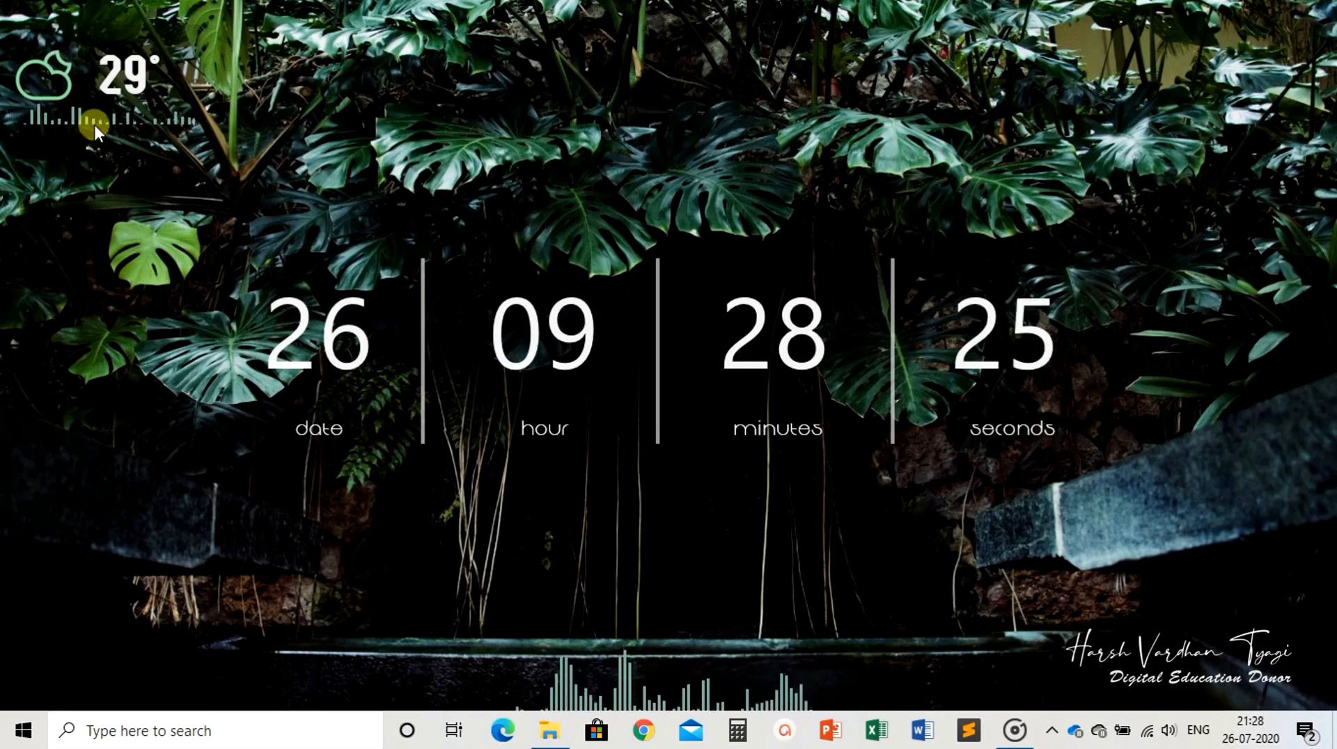
{"action": "left_click_drag", "start_coordinate": [100, 119], "coordinate": [101, 128]}
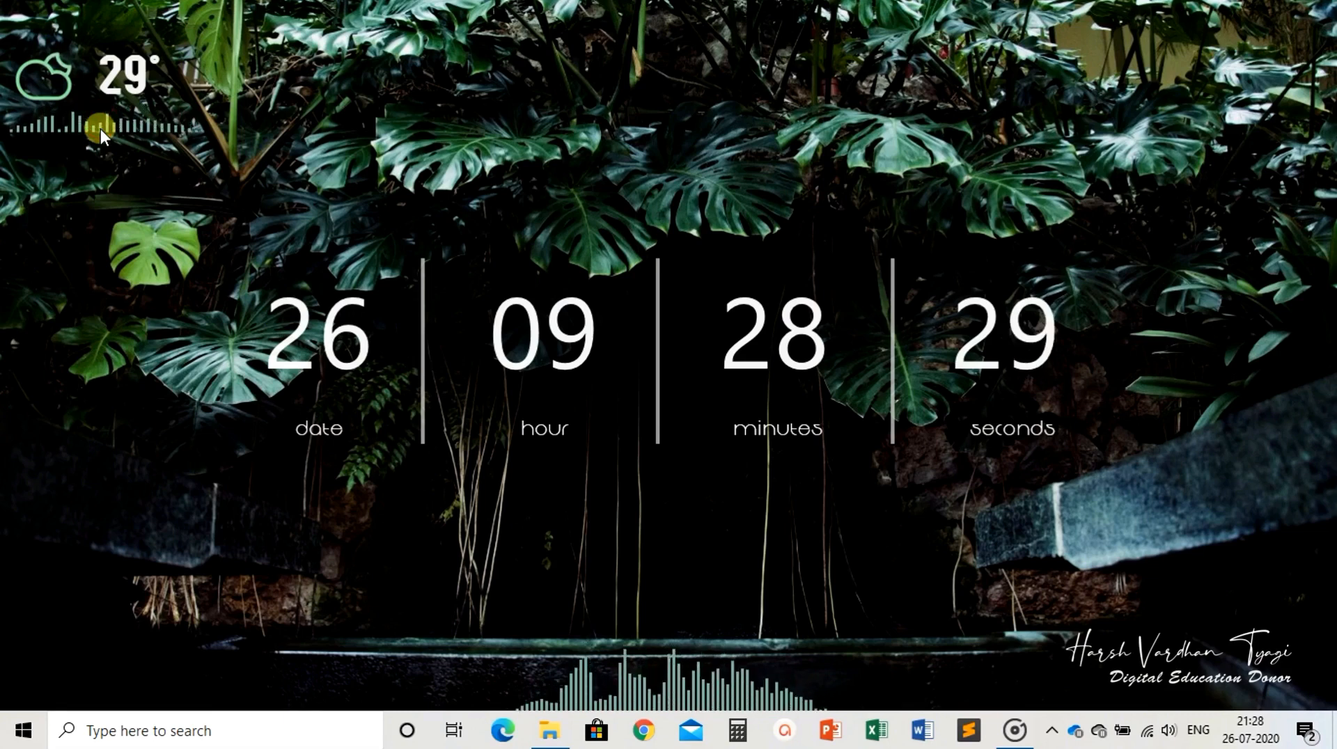
Disable Keep on screen for the Visualizer_Large skin and move that visualizer up above the stone ledge in the wallpaper
{"action": "right_click", "coordinate": [653, 710]}
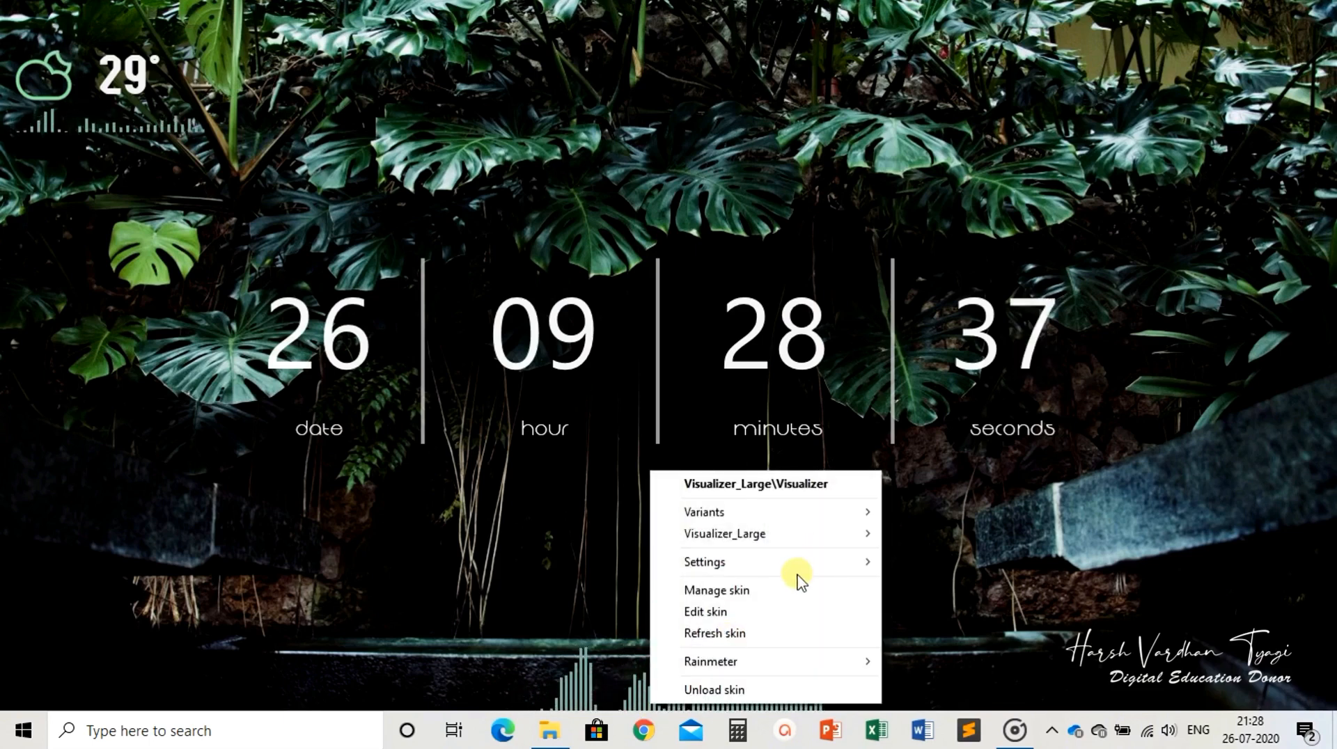
{"action": "left_click", "coordinate": [826, 565]}
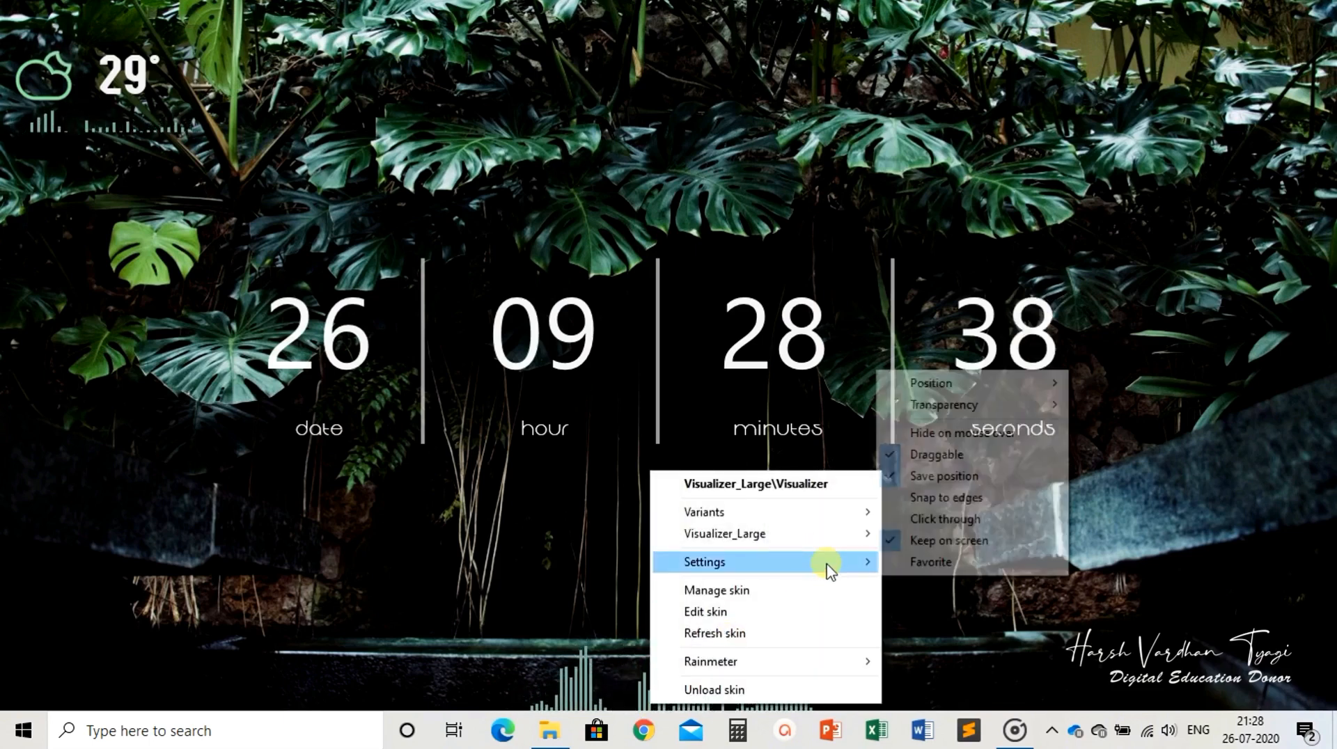
{"action": "left_click", "coordinate": [925, 541]}
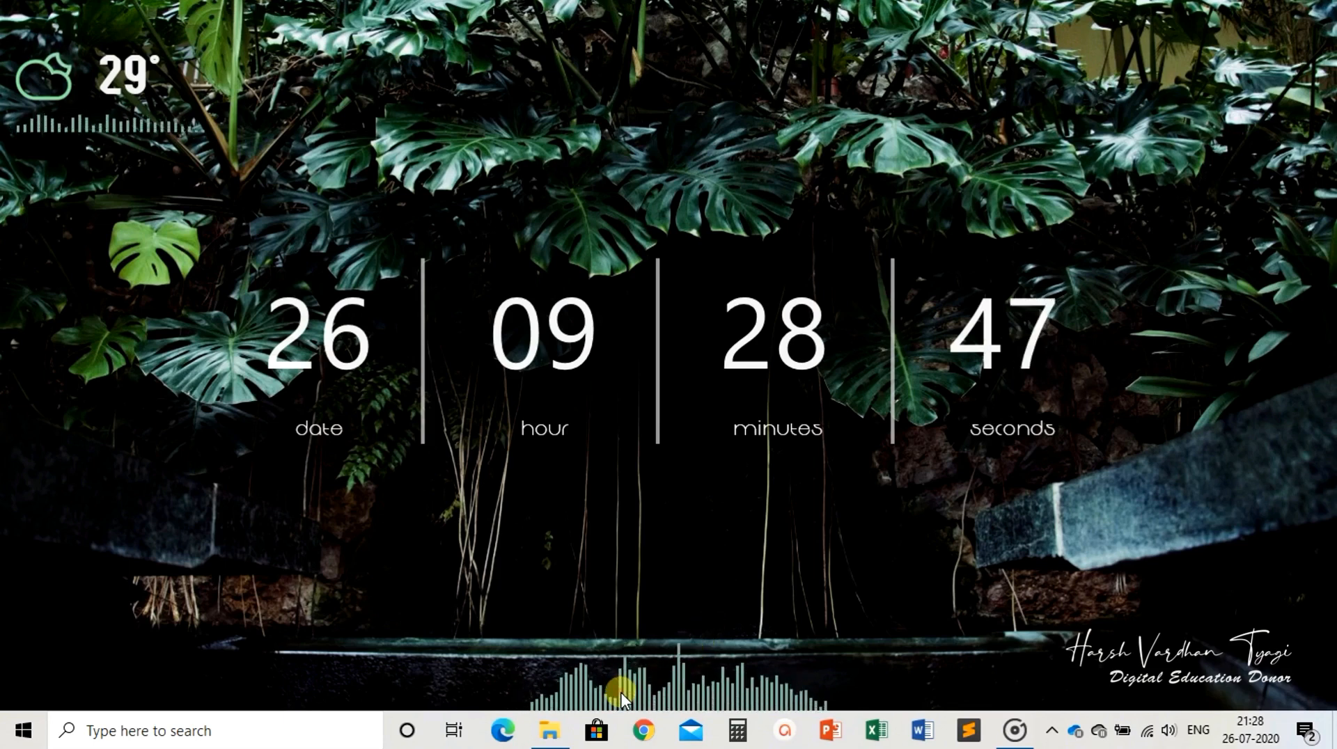
{"action": "left_click_drag", "start_coordinate": [619, 693], "coordinate": [616, 569]}
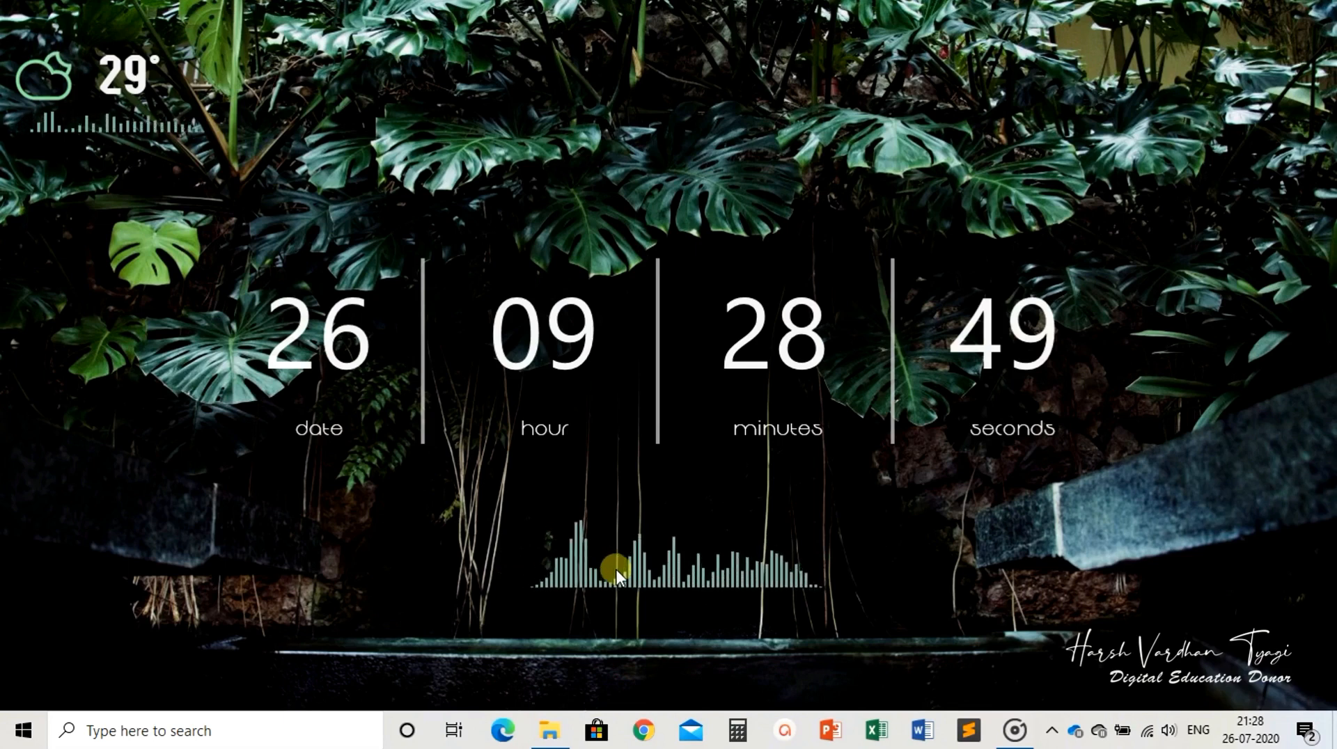